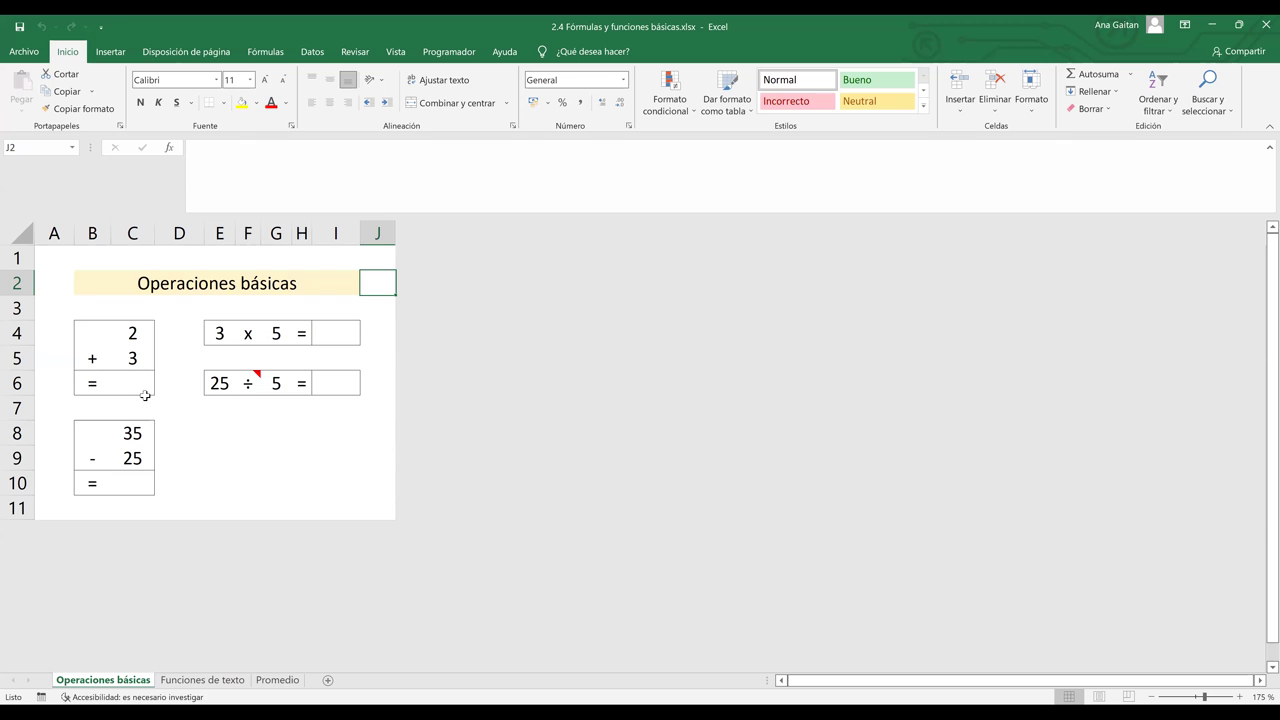
- Enter the formula =2+3 in cell C6 so the addition result shows 5
{"action": "left_click", "coordinate": [220, 432]}
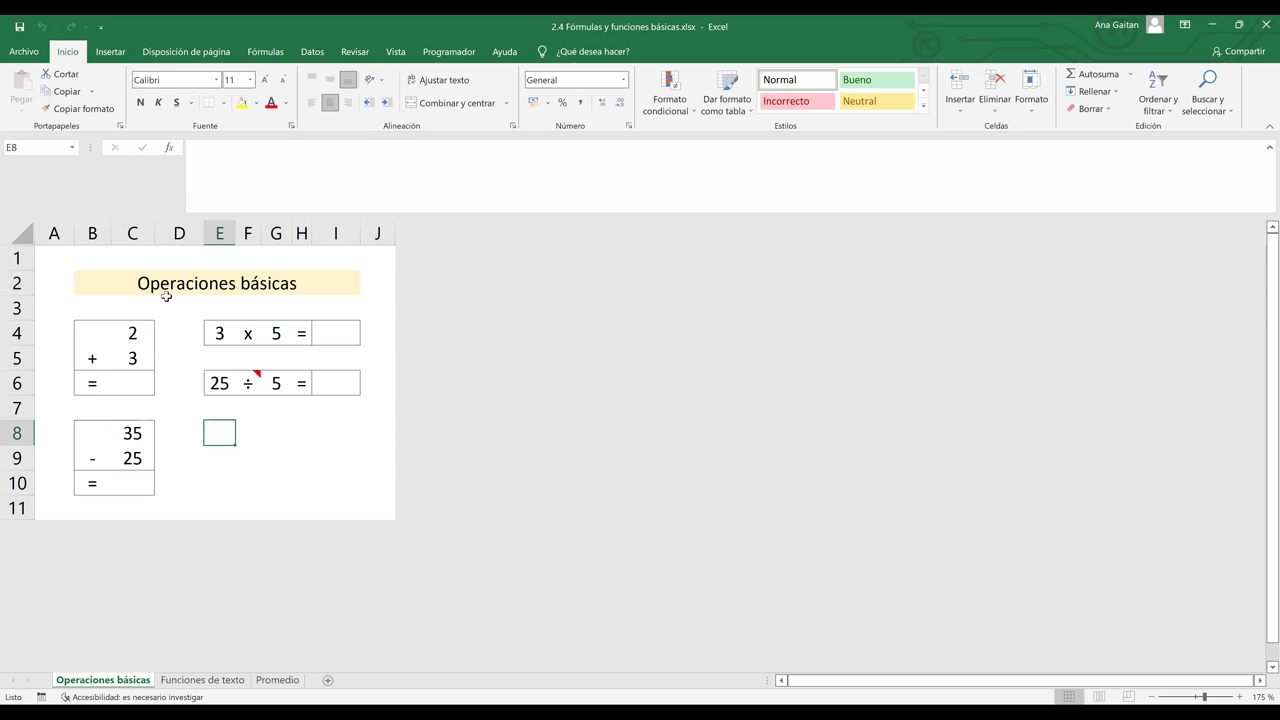
{"action": "left_click", "coordinate": [125, 388]}
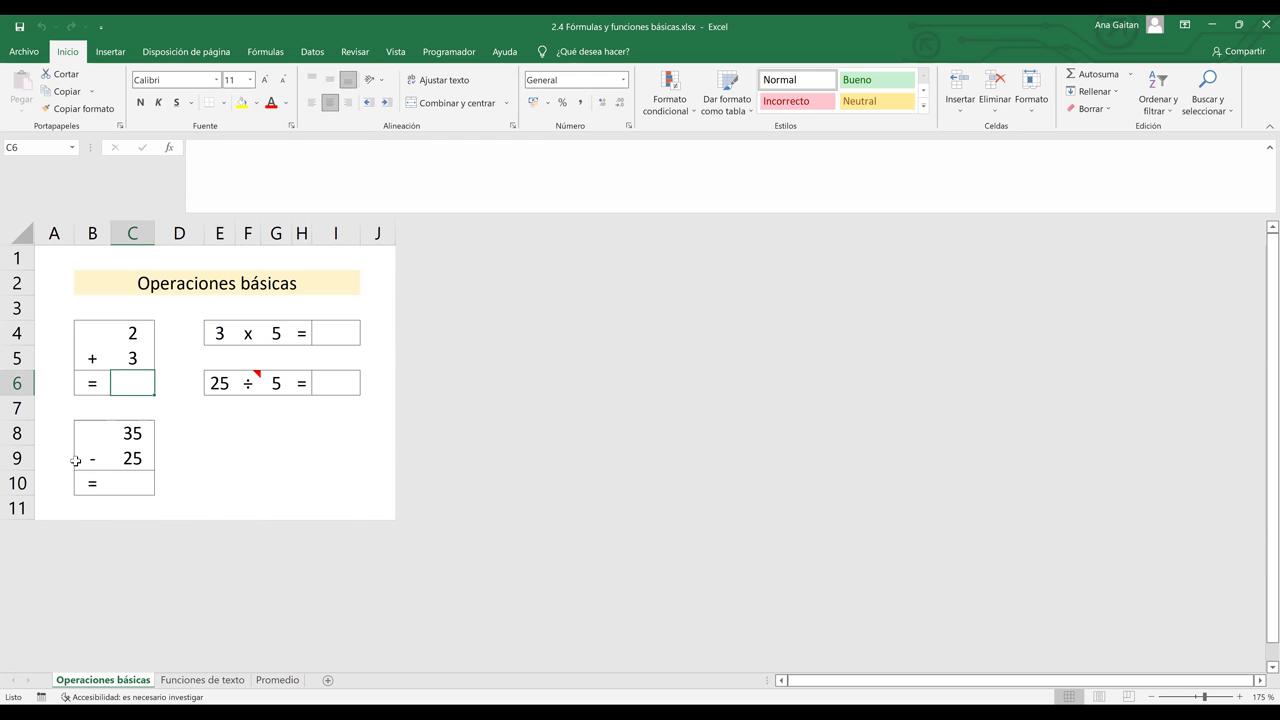
{"action": "type", "text": "¿"}
{"action": "key", "text": "BackSpace"}
{"action": "type", "text": "="}
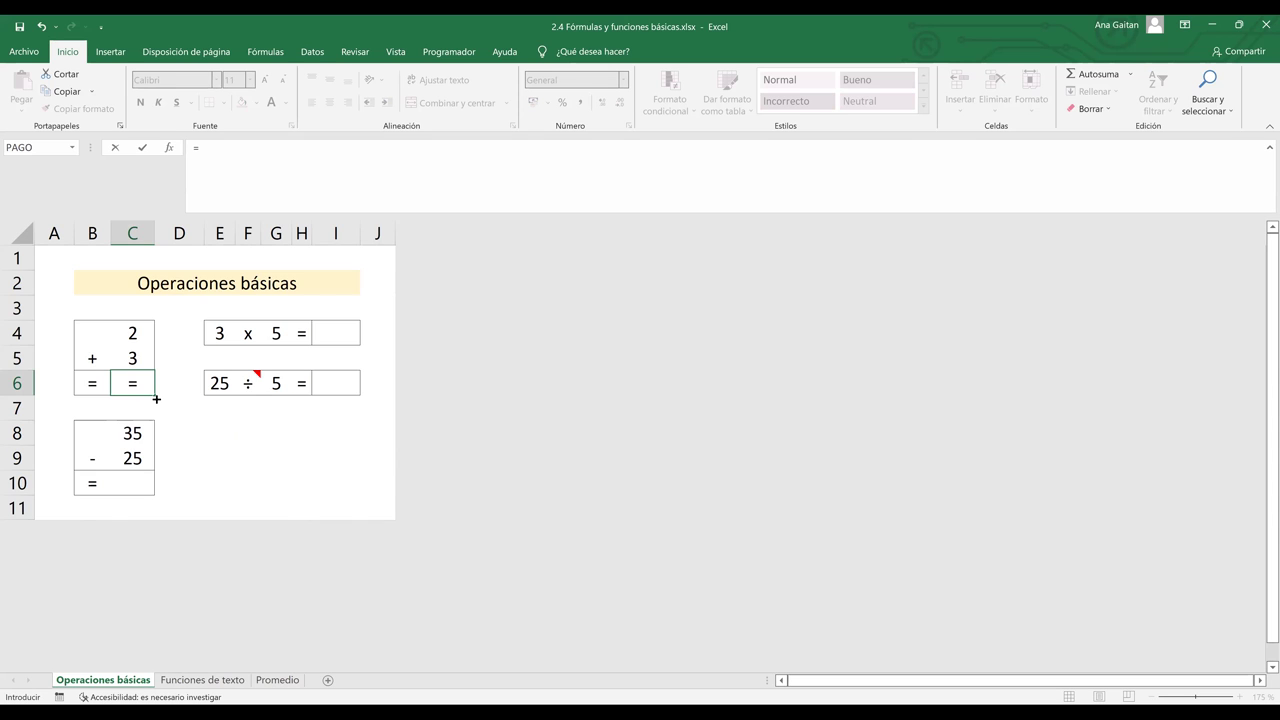
{"action": "type", "text": "2+3"}
{"action": "key", "text": "Return"}
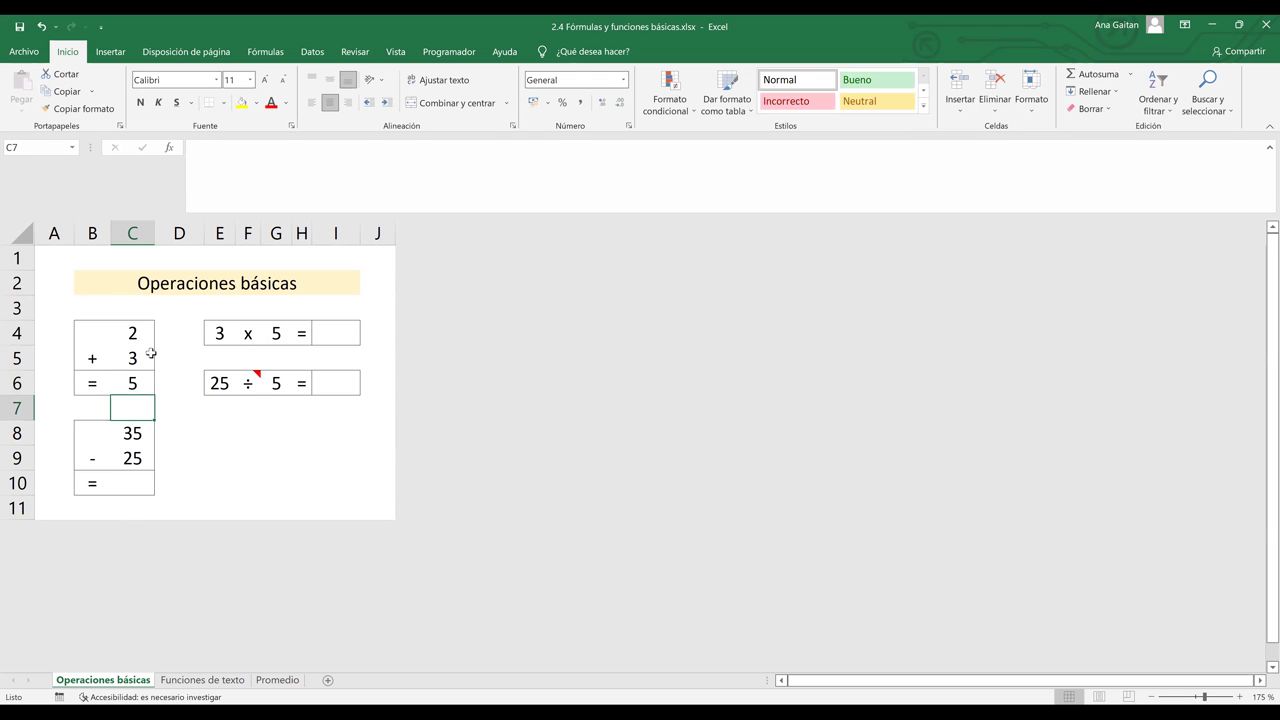
- Set the addends to 3 in C4 and 5 in C5
{"action": "left_click", "coordinate": [135, 336]}
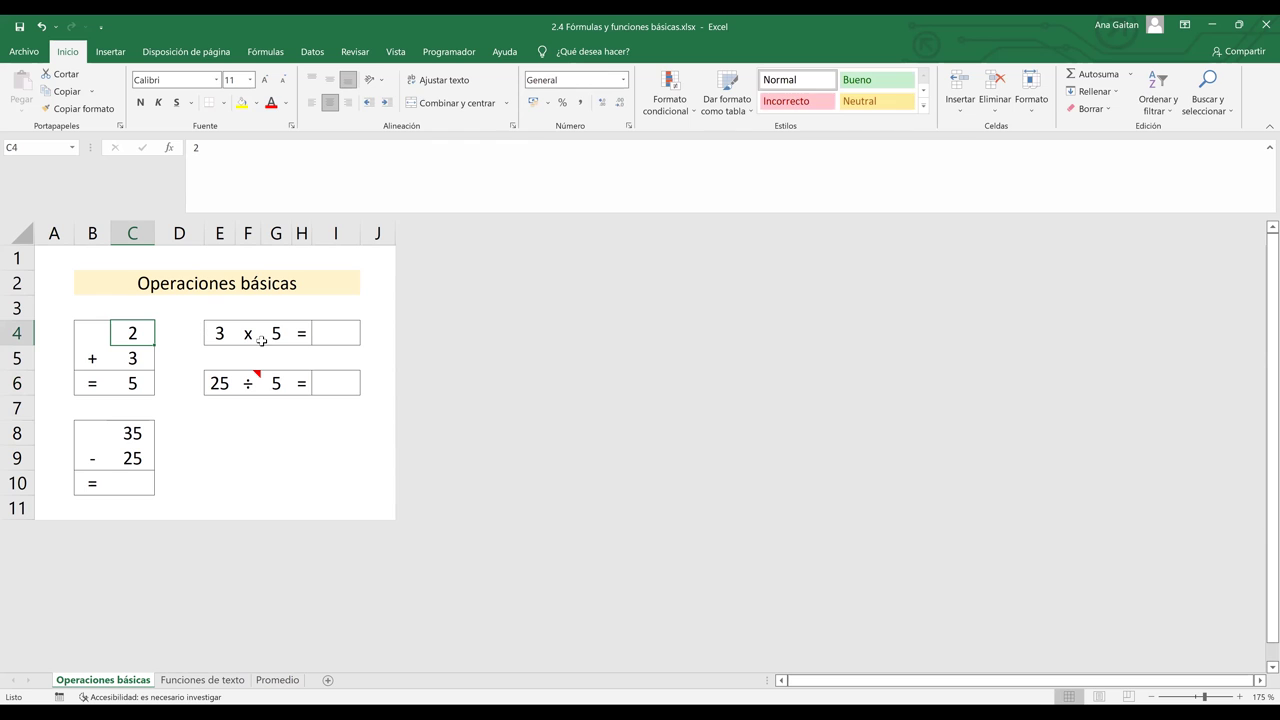
{"action": "type", "text": "3"}
{"action": "key", "text": "Return"}
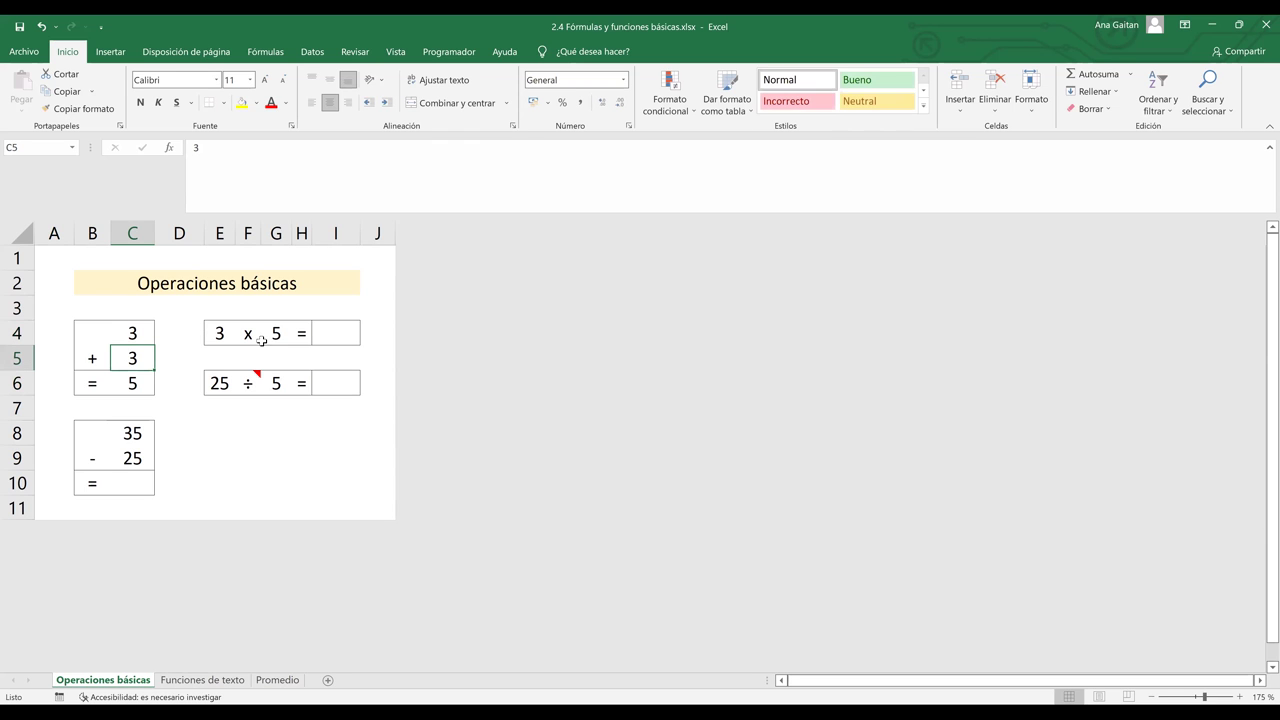
{"action": "type", "text": "5"}
{"action": "key", "text": "Return"}
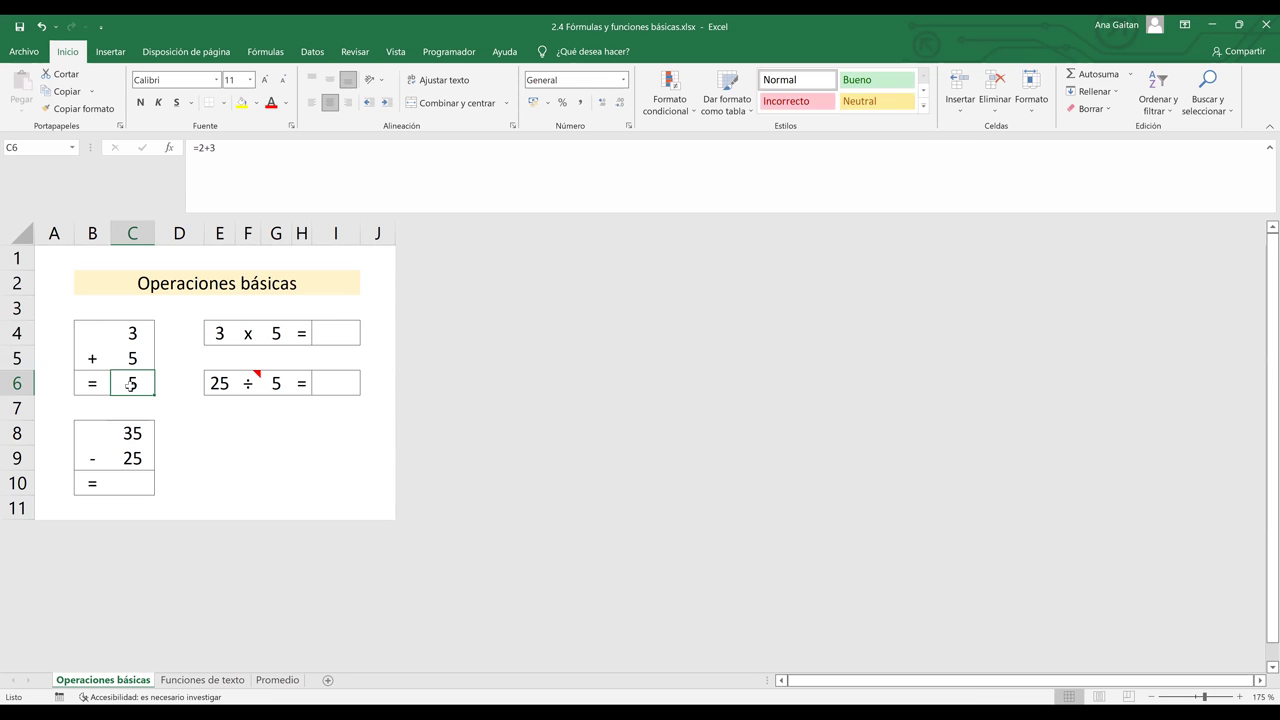
- Change C6's formula to =C4+C5 by clicking cells C4 and C5 as references
{"action": "double_click", "coordinate": [133, 384]}
{"action": "key", "text": "BackSpace"}
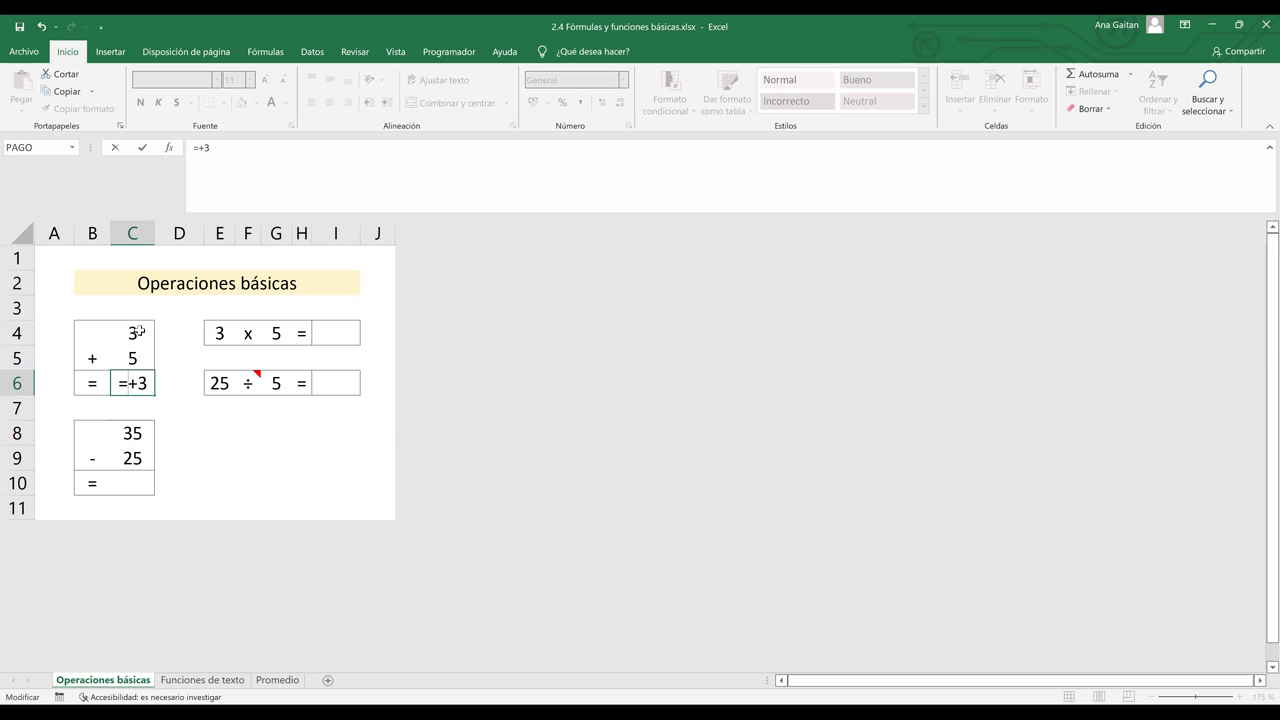
{"action": "left_click", "coordinate": [137, 333]}
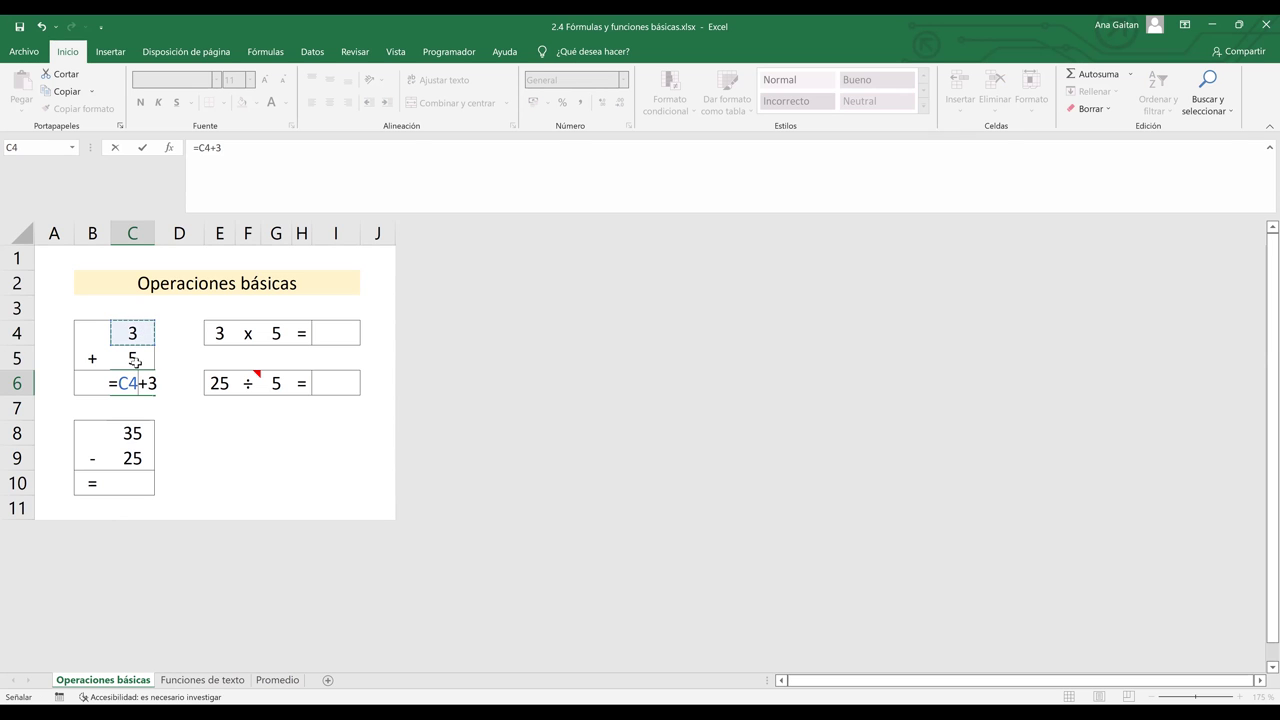
{"action": "left_click", "coordinate": [155, 383]}
{"action": "key", "text": "BackSpace"}
{"action": "left_click", "coordinate": [135, 358]}
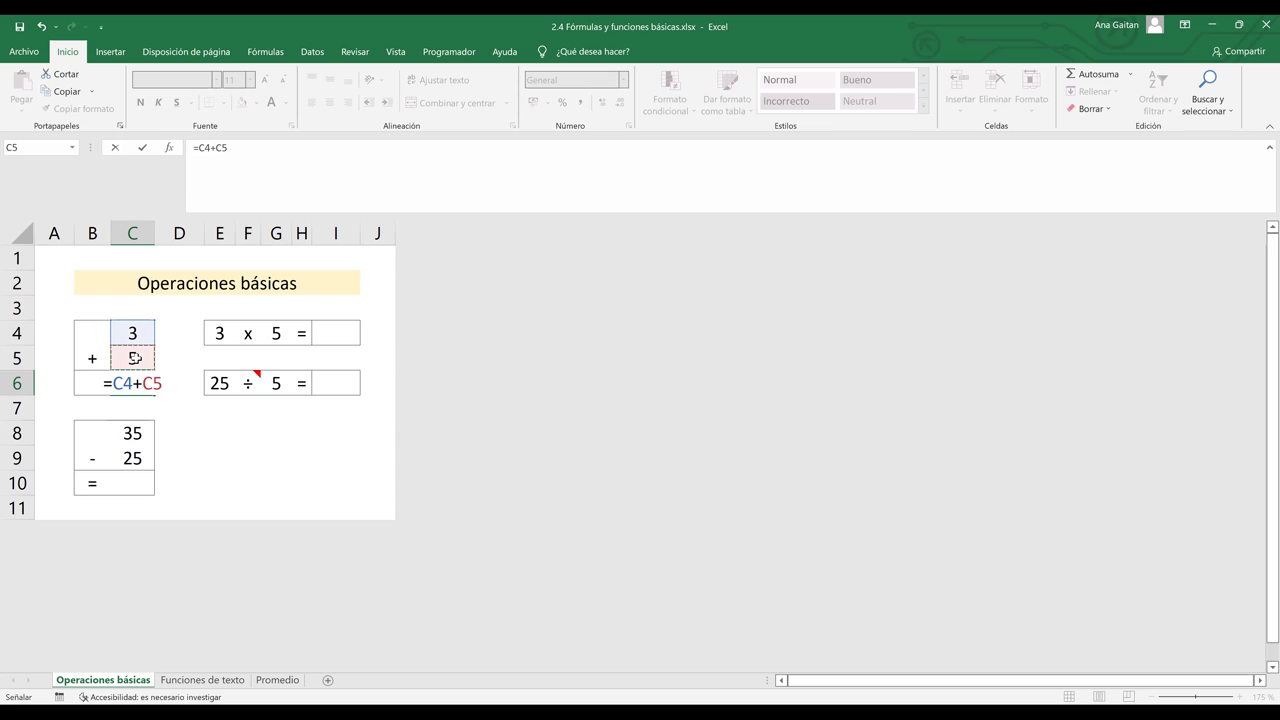
{"action": "key", "text": "Return"}
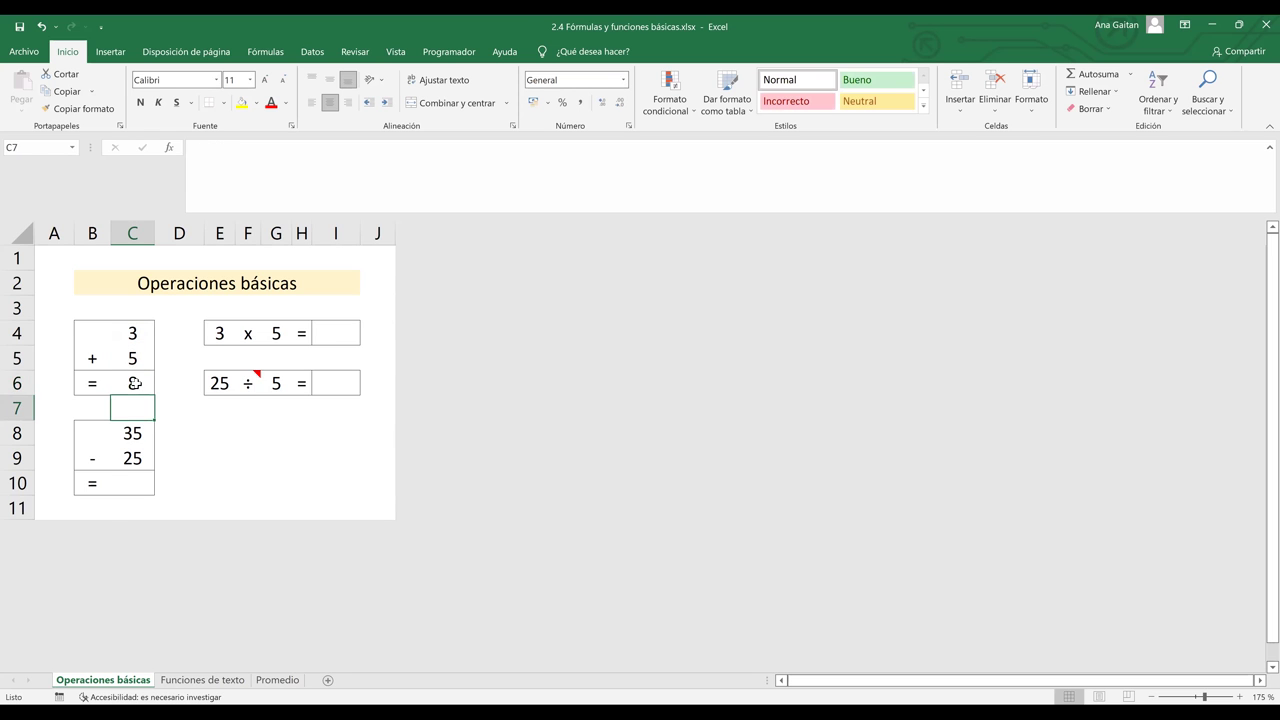
- Recheck C6's formula references, then change the first addend C4 to 8
{"action": "left_click", "coordinate": [134, 383]}
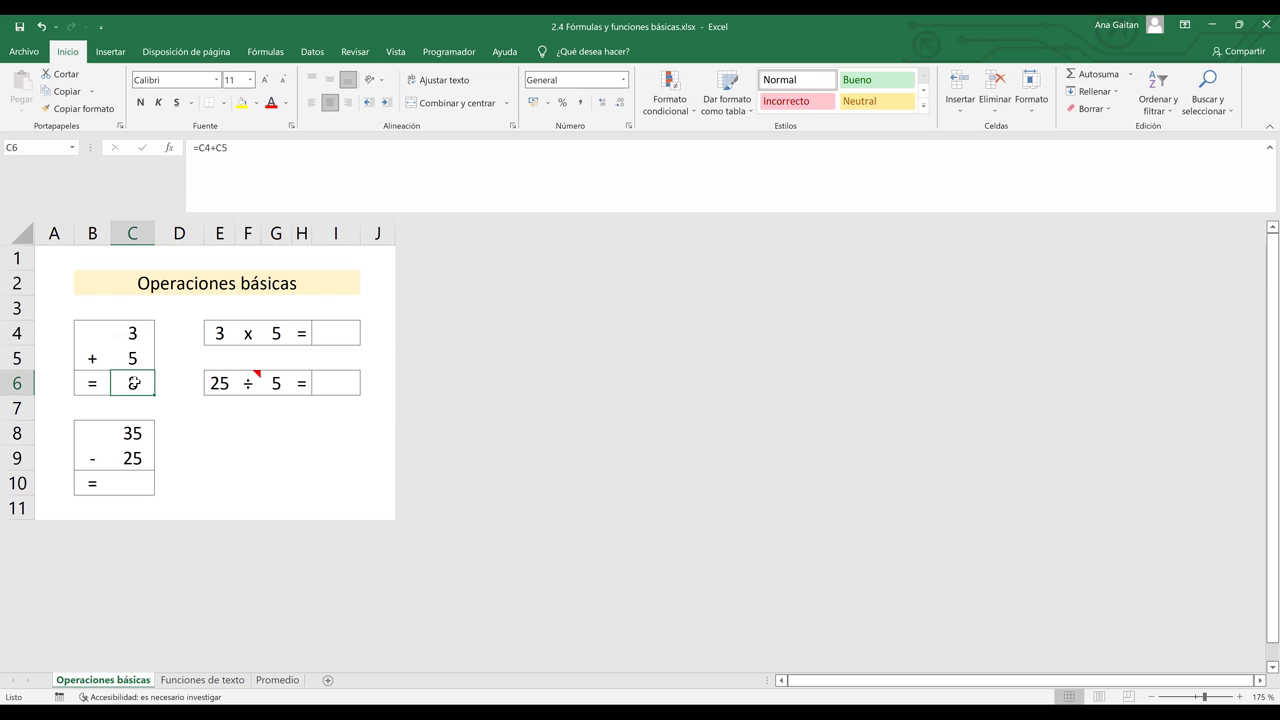
{"action": "double_click", "coordinate": [133, 383]}
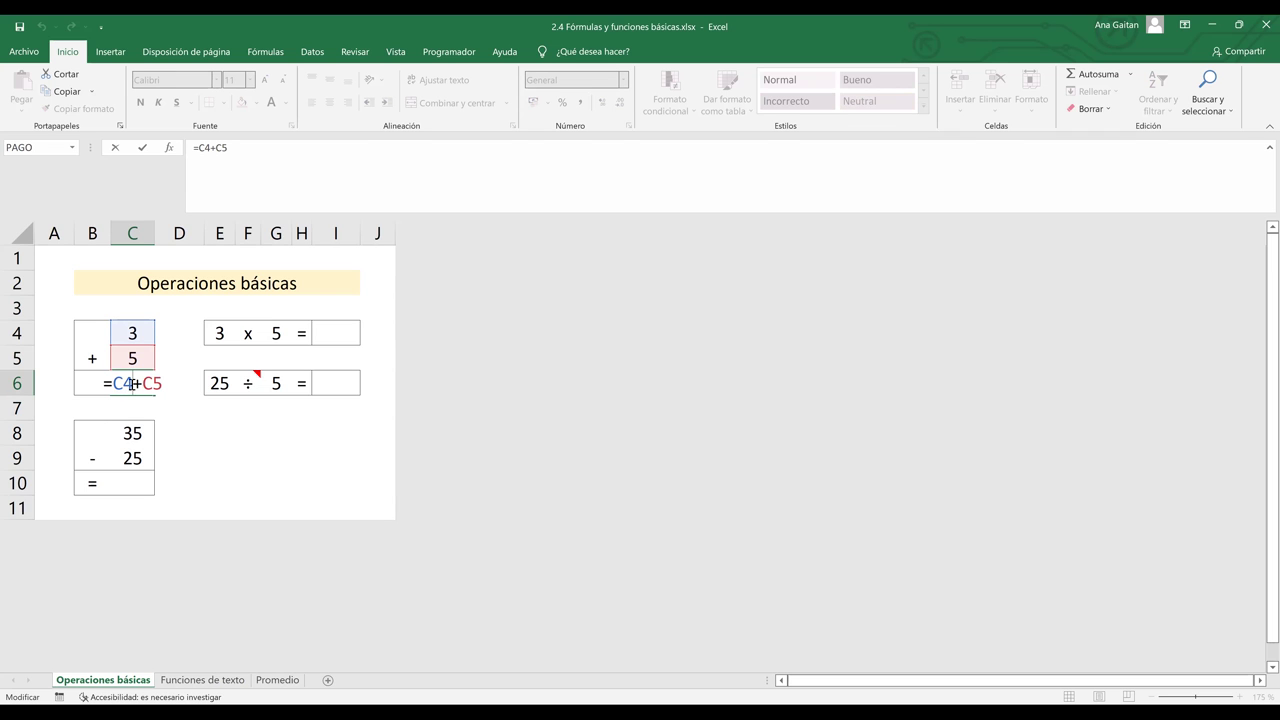
{"action": "key", "text": "Return"}
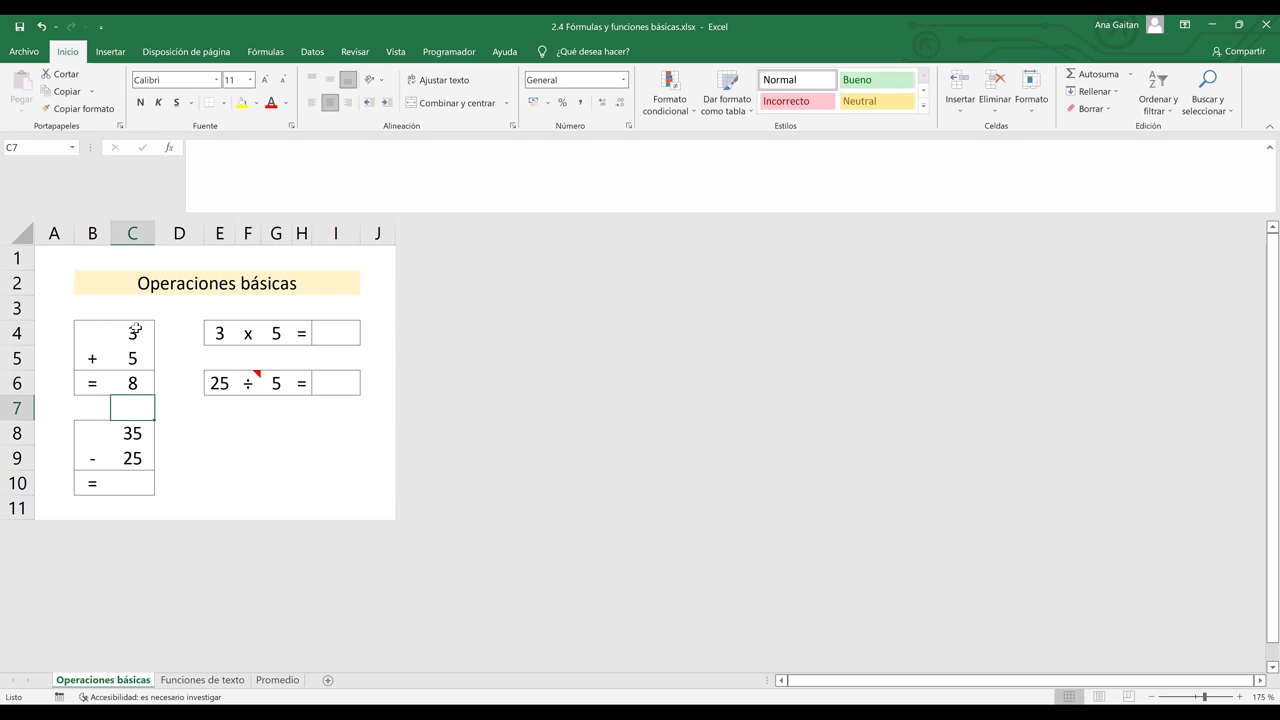
{"action": "left_click", "coordinate": [136, 330]}
{"action": "type", "text": "8"}
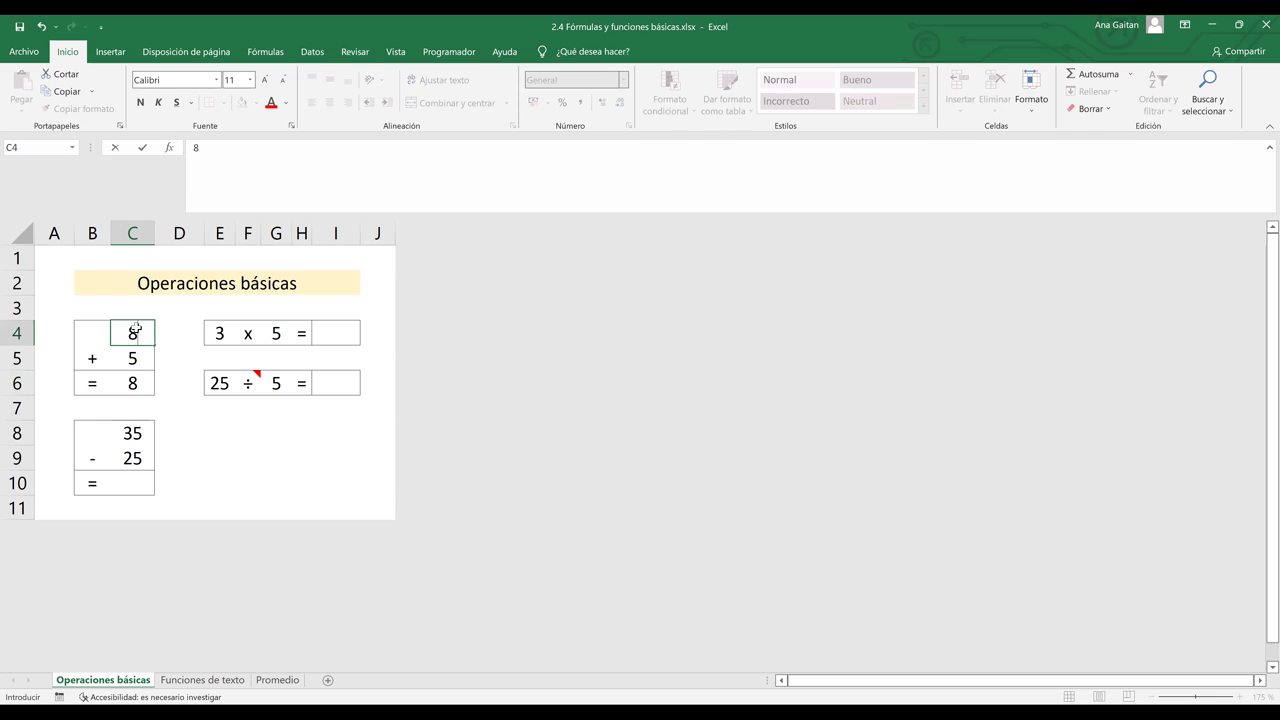
{"action": "key", "text": "Return"}
{"action": "key", "text": "Return"}
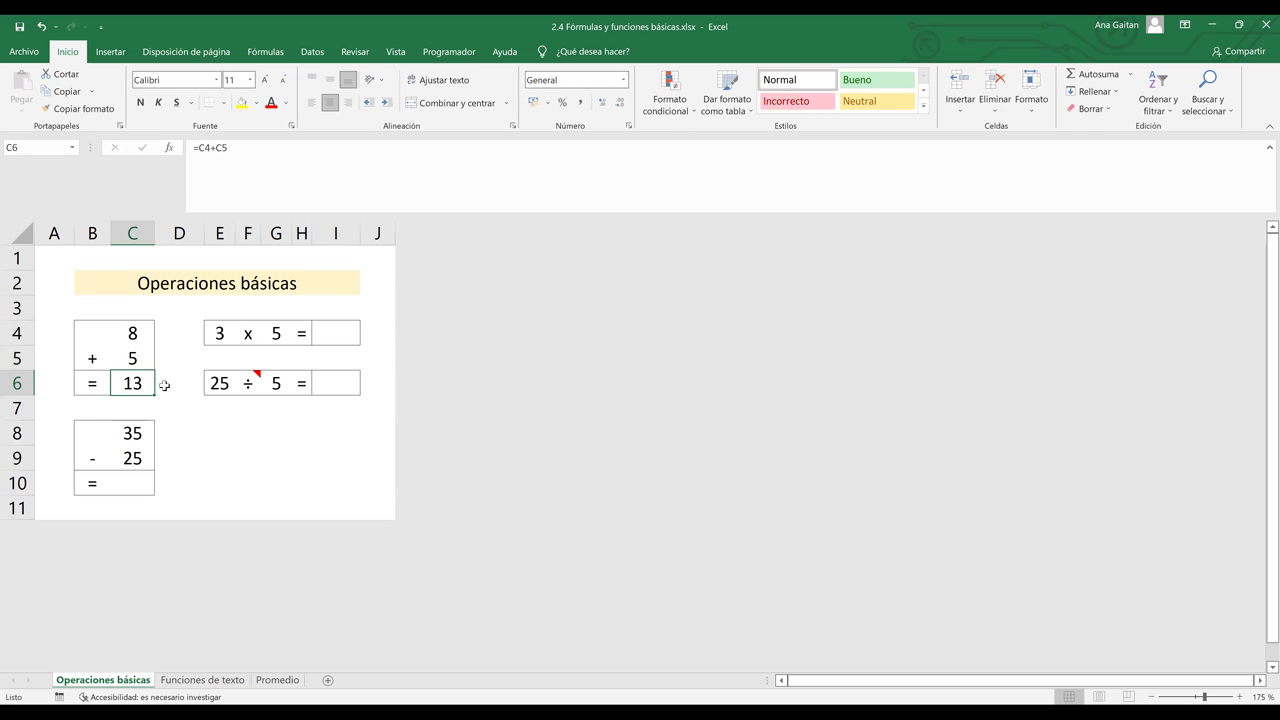
- Clear the =C4+C5 formula from C6 and begin a new formula there with =
{"action": "left_click", "coordinate": [163, 383]}
{"action": "left_click", "coordinate": [128, 383]}
{"action": "left_click", "coordinate": [215, 148]}
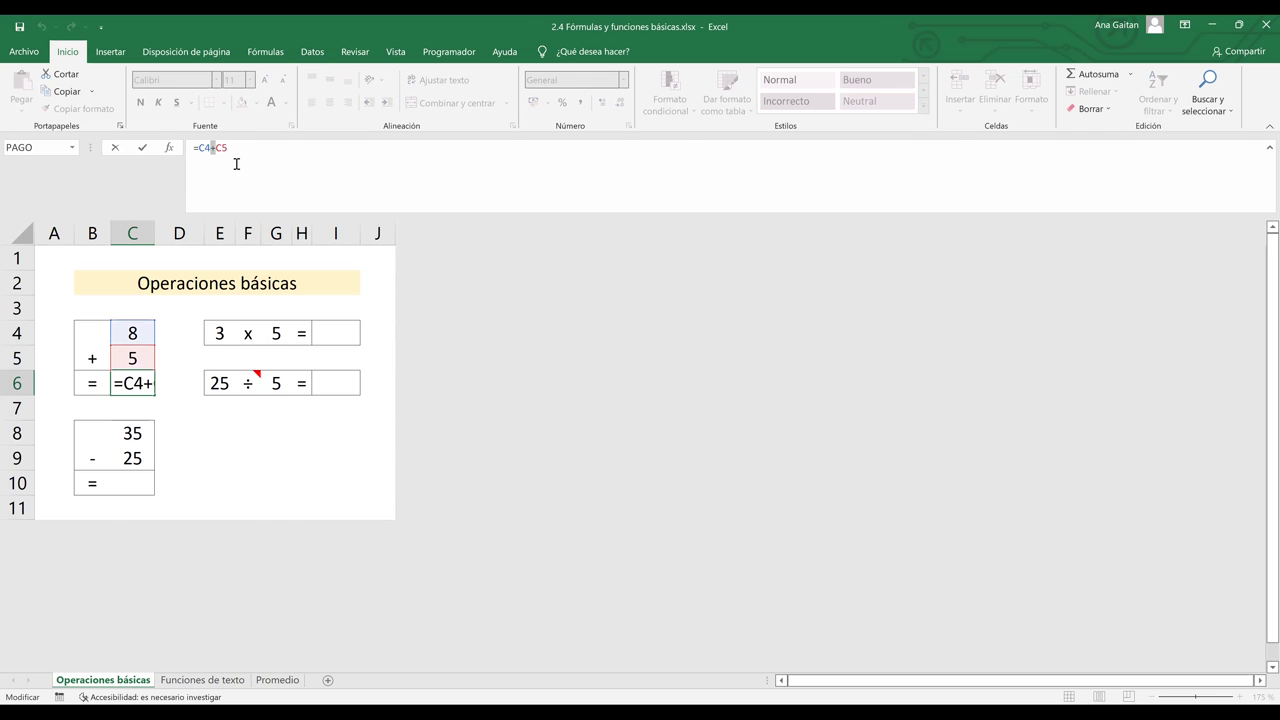
{"action": "left_click", "coordinate": [240, 152]}
{"action": "key", "text": "Escape"}
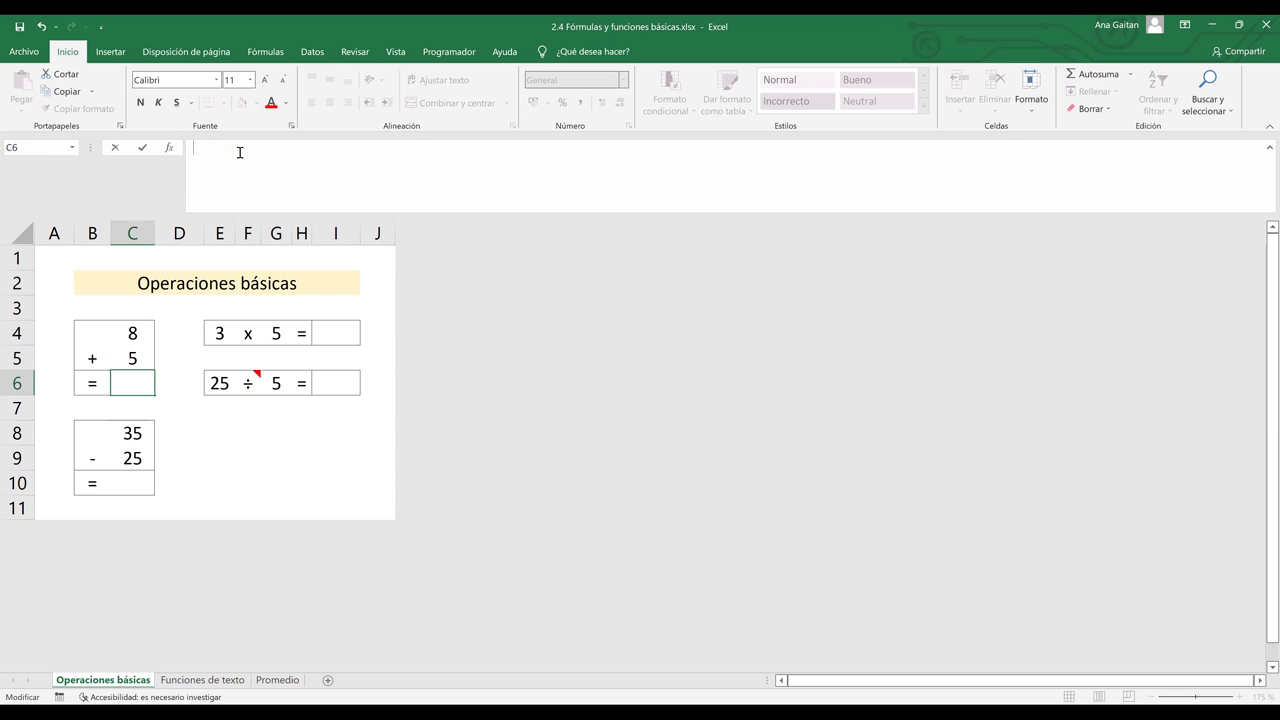
{"action": "left_click", "coordinate": [171, 381]}
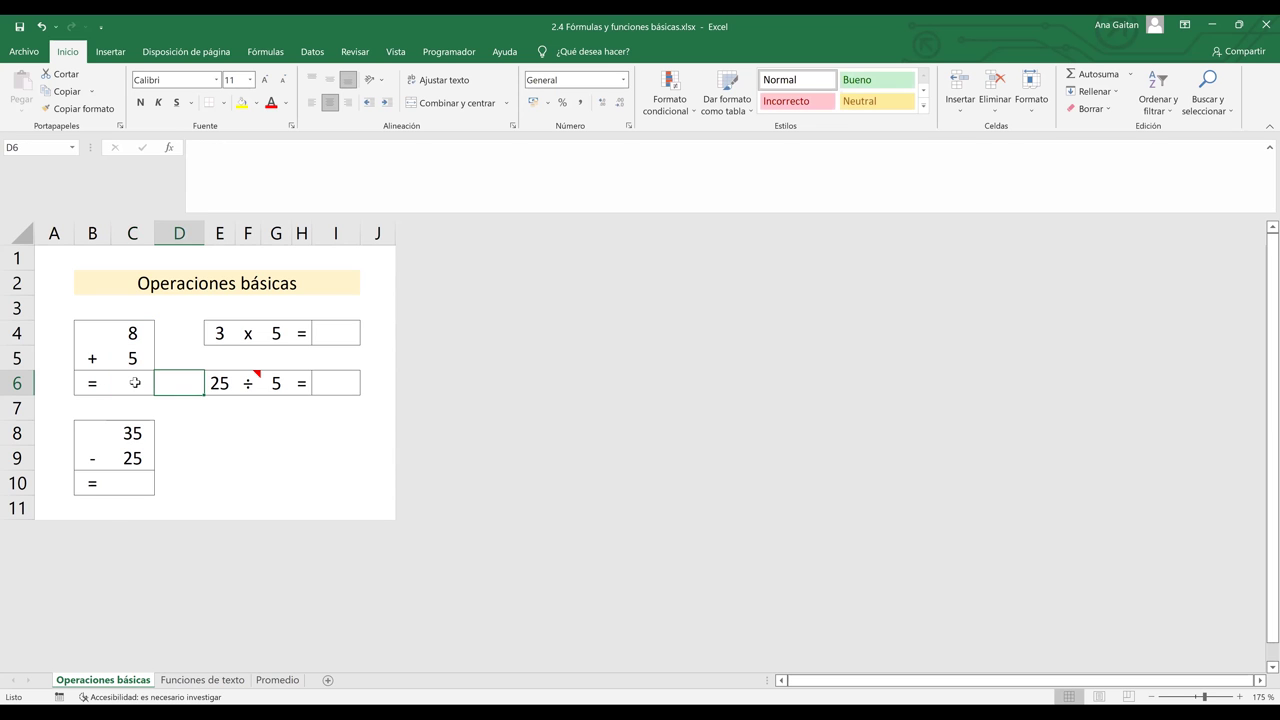
{"action": "left_click", "coordinate": [135, 383]}
{"action": "type", "text": "="}
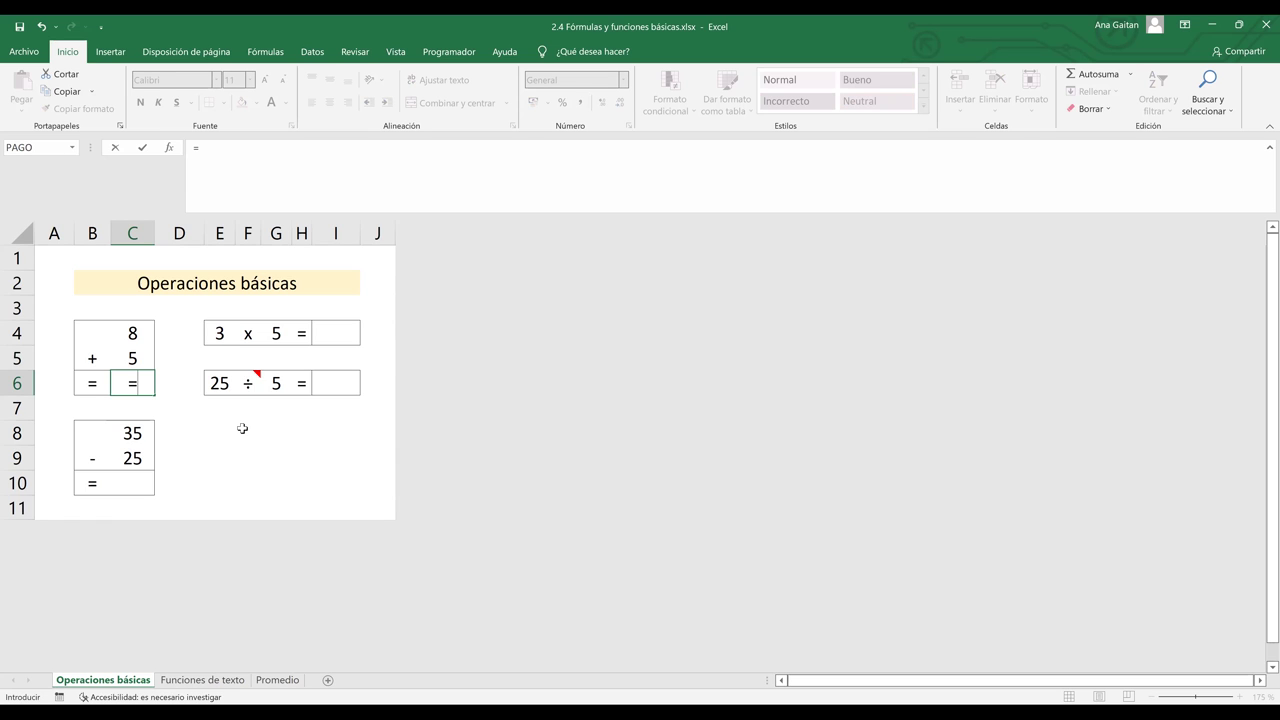
- Enter =SUMA(C4;C5;C8;C9) in C6, totalling 8, 5, 35 and 25 to show 73
{"action": "type", "text": "SUMA"}
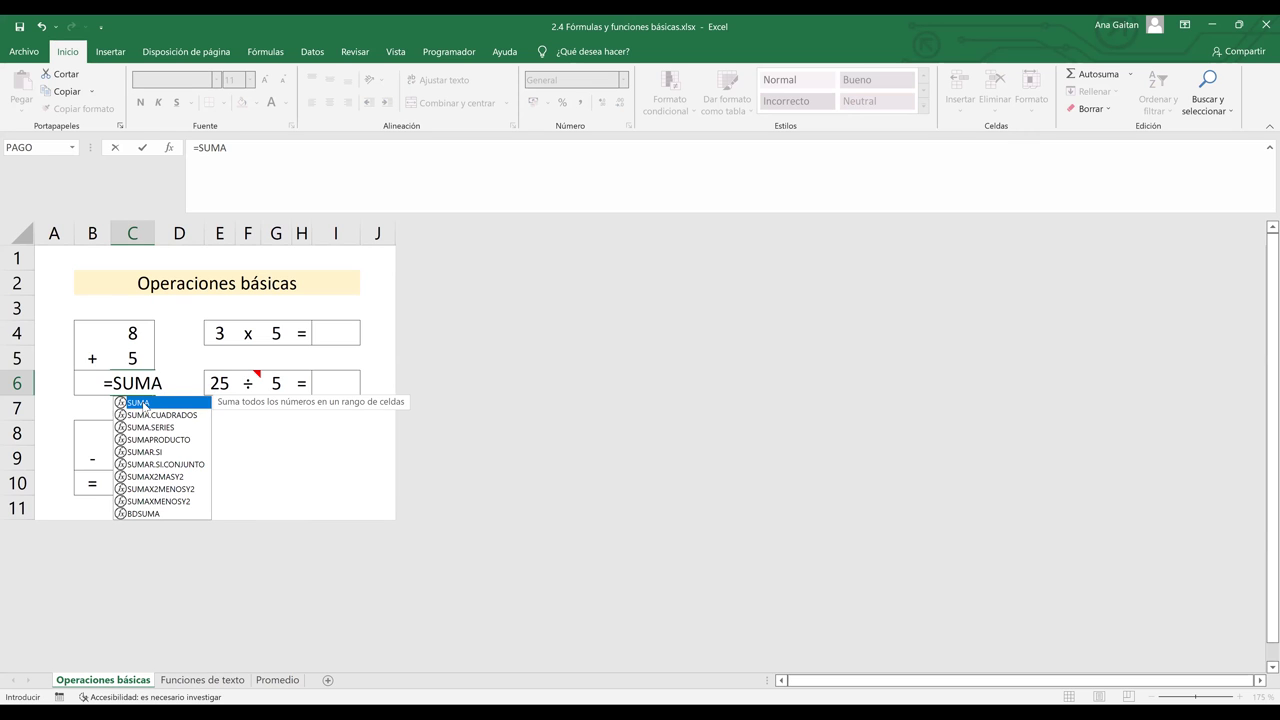
{"action": "double_click", "coordinate": [144, 406]}
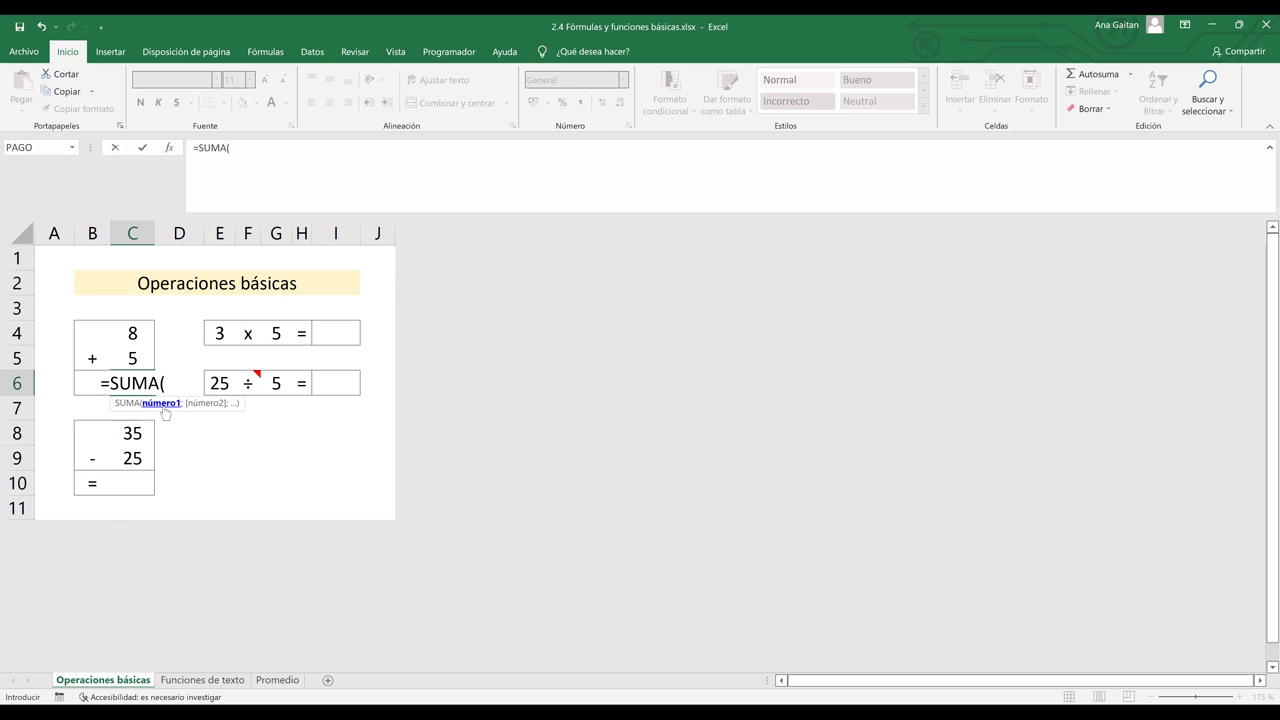
{"action": "left_click", "coordinate": [128, 331]}
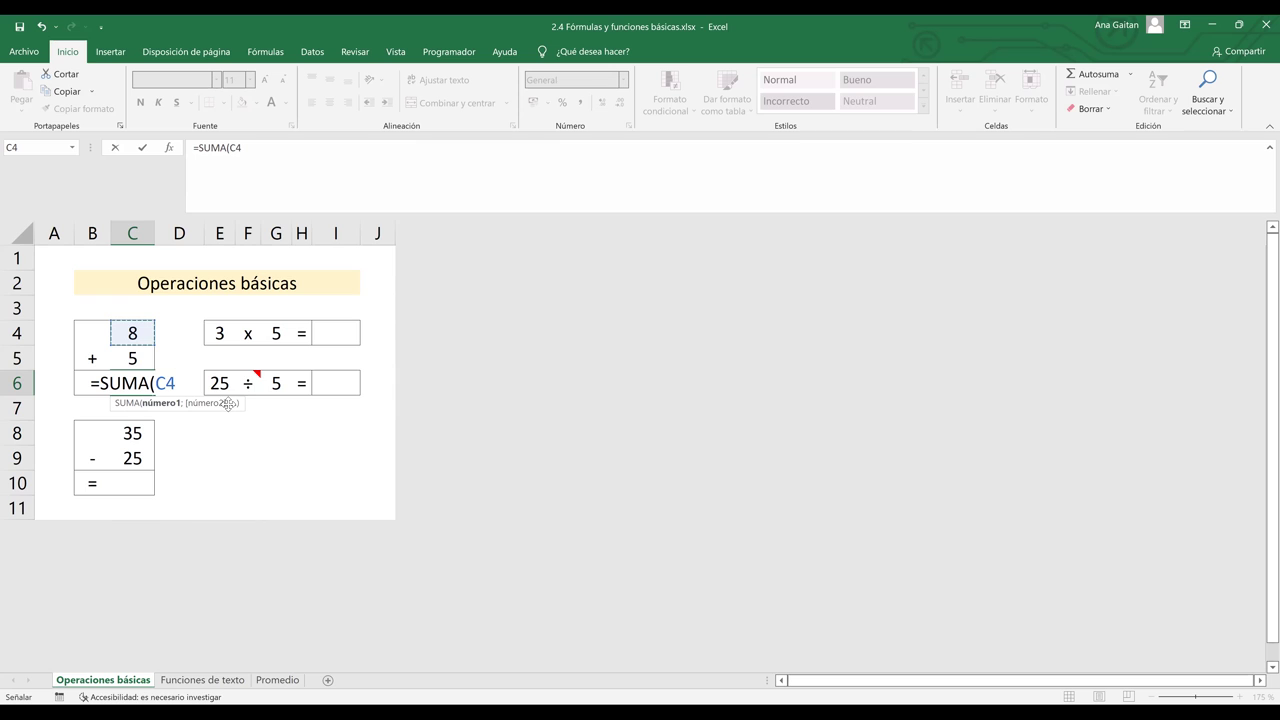
{"action": "type", "text": ";"}
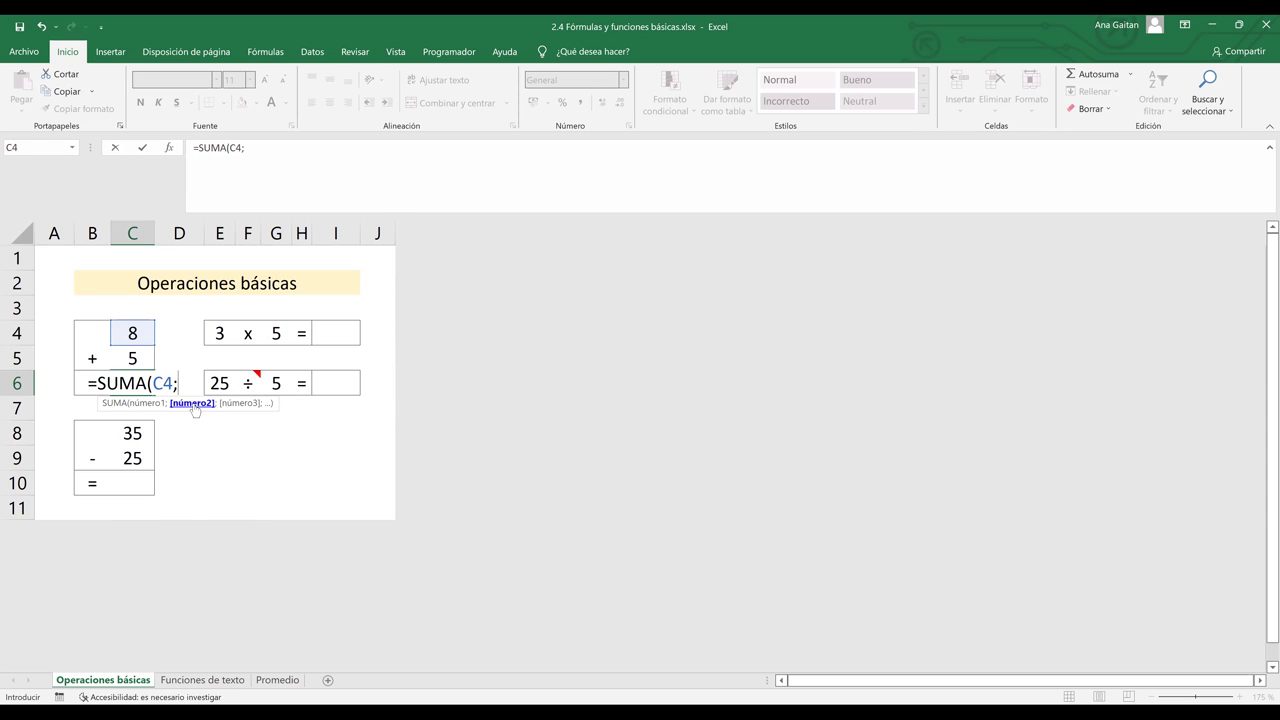
{"action": "left_click", "coordinate": [138, 357]}
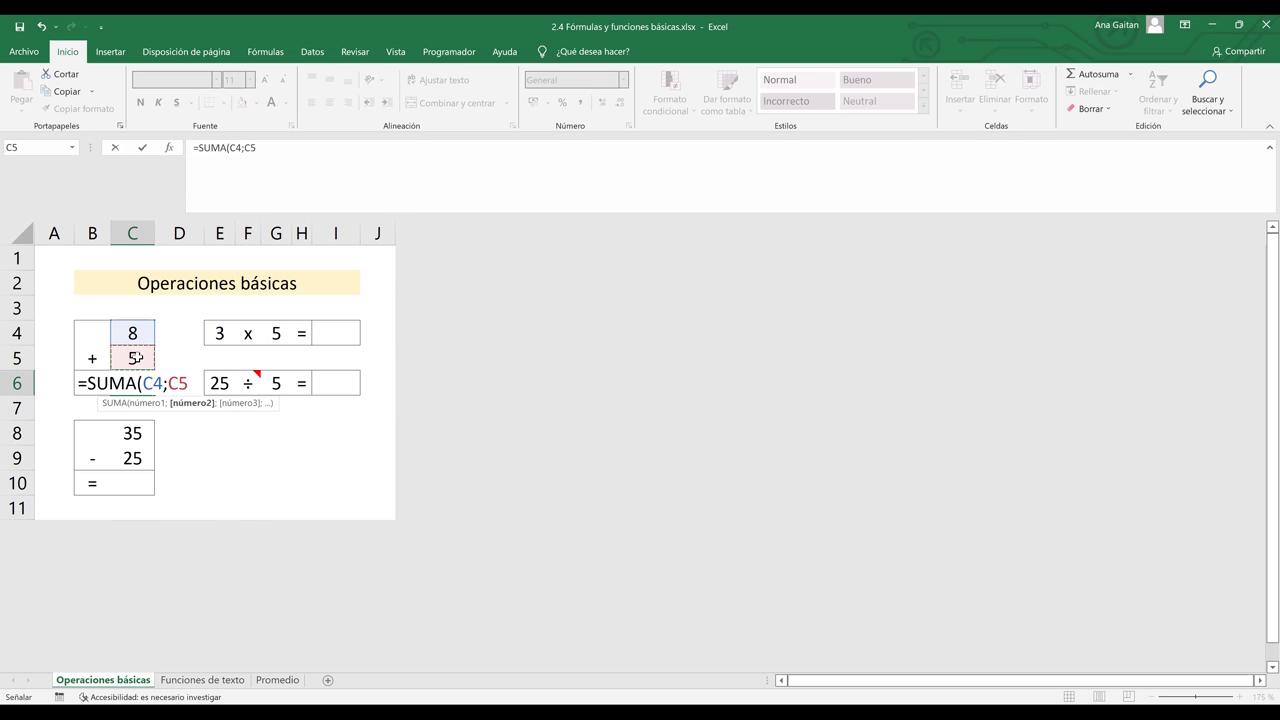
{"action": "type", "text": ";"}
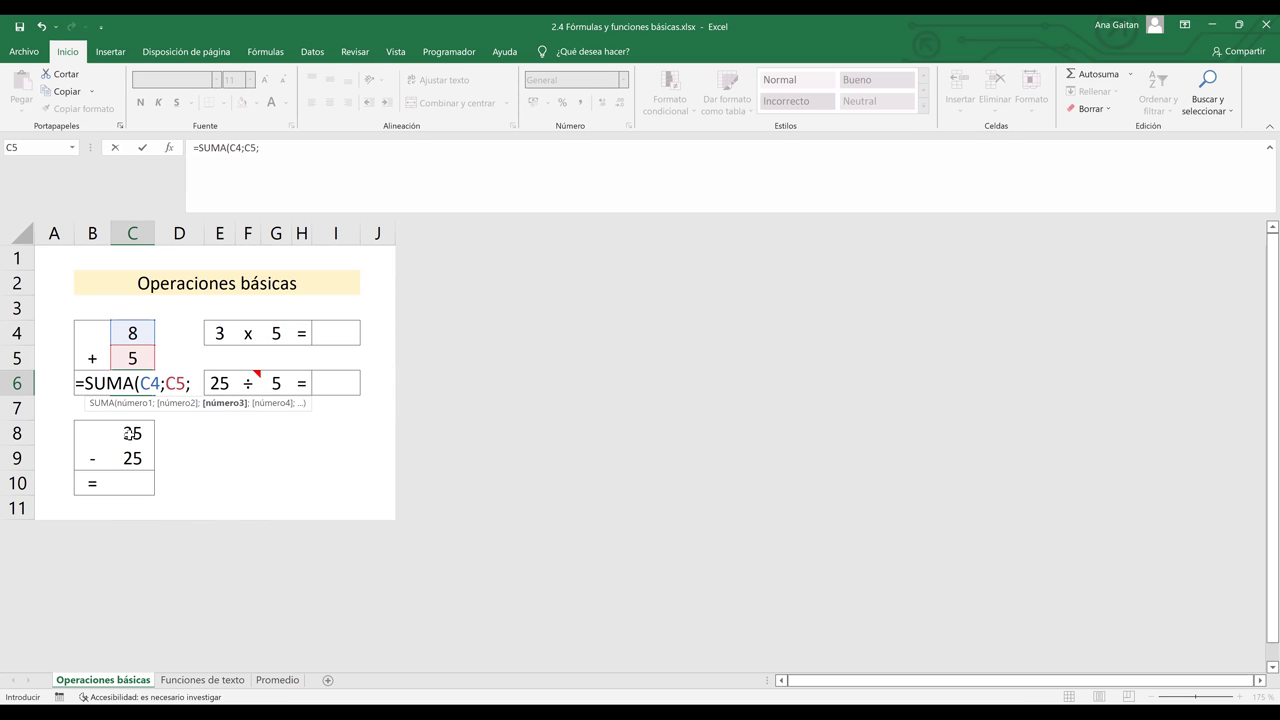
{"action": "type", "text": "C8"}
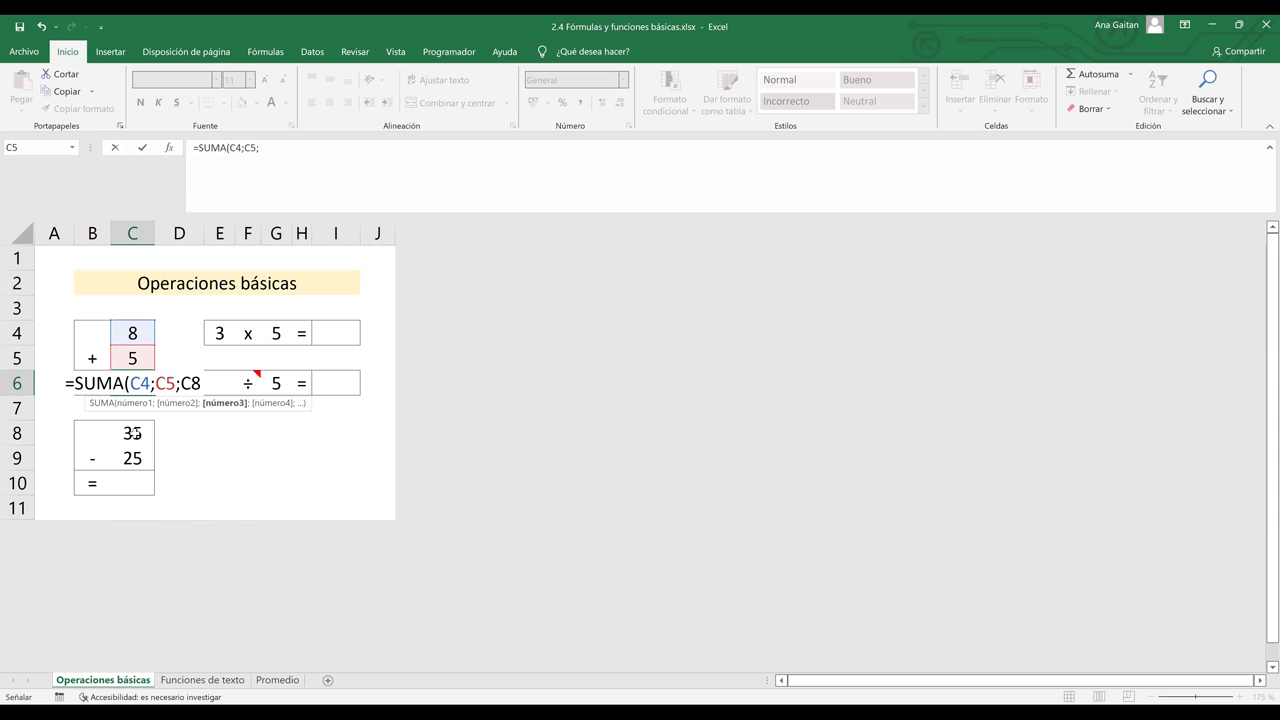
{"action": "left_click", "coordinate": [132, 433]}
{"action": "key", "text": "F8"}
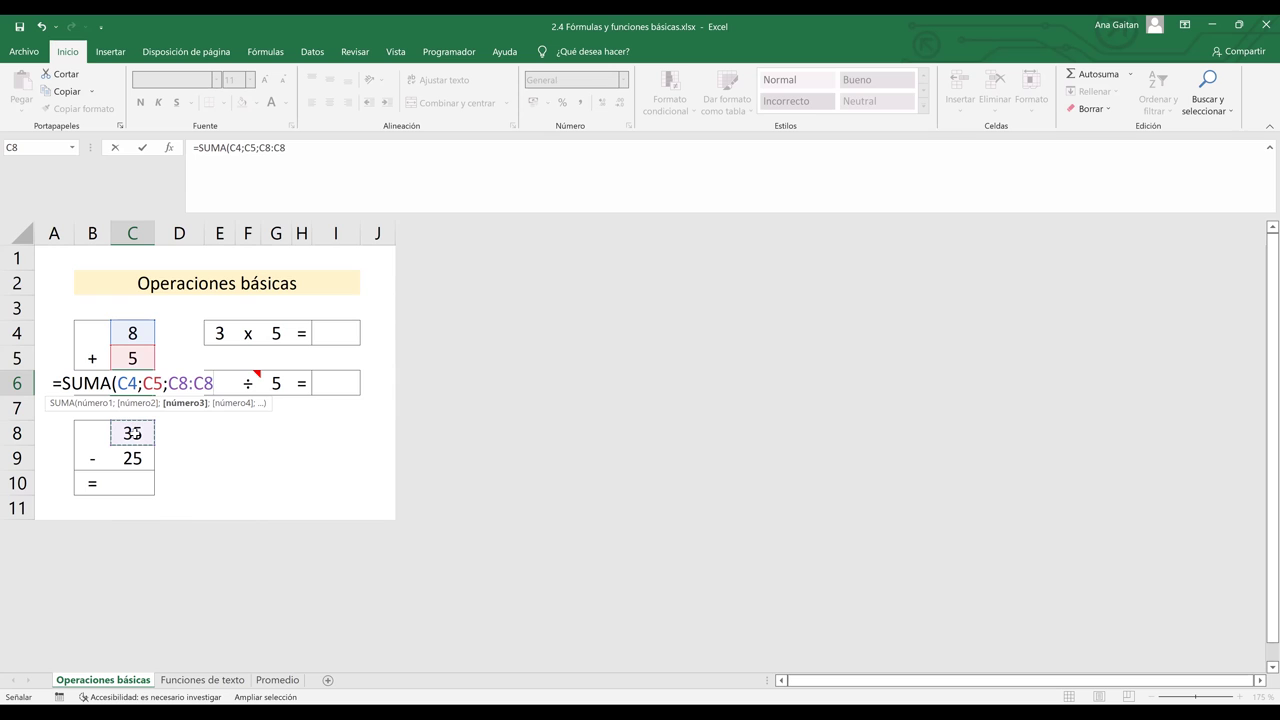
{"action": "type", "text": ";"}
{"action": "left_click", "coordinate": [135, 458]}
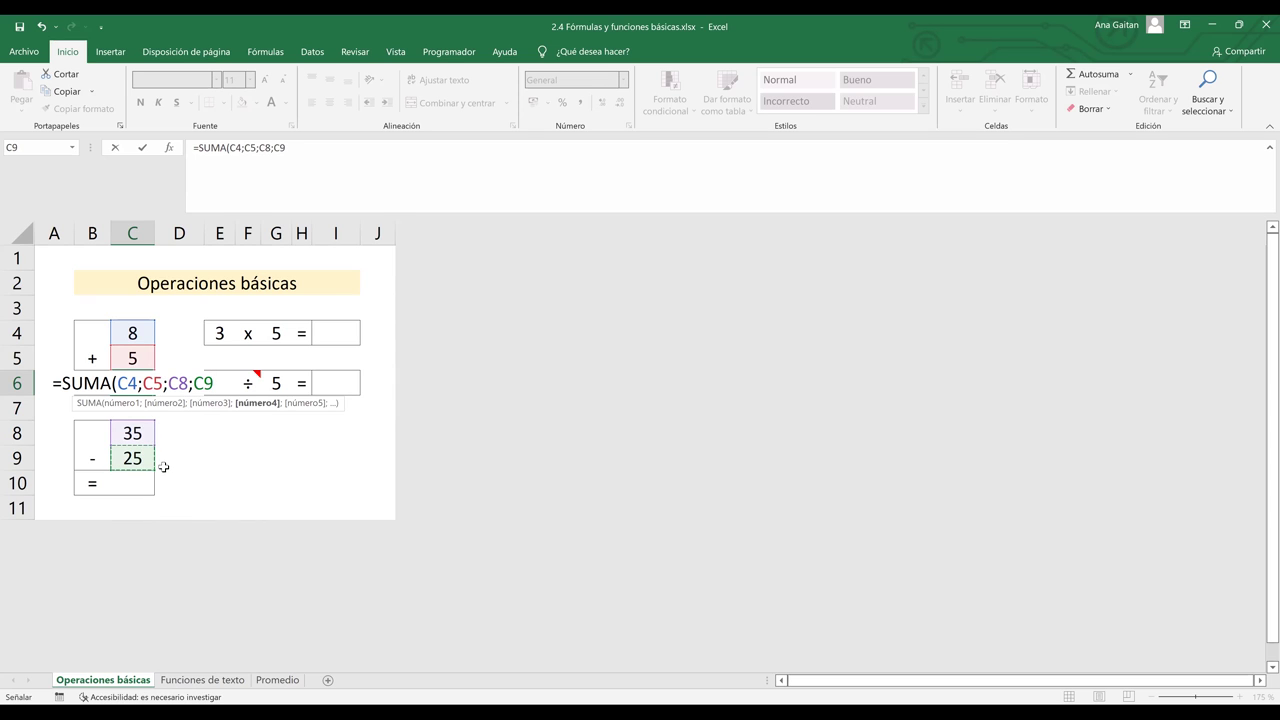
{"action": "type", "text": ")"}
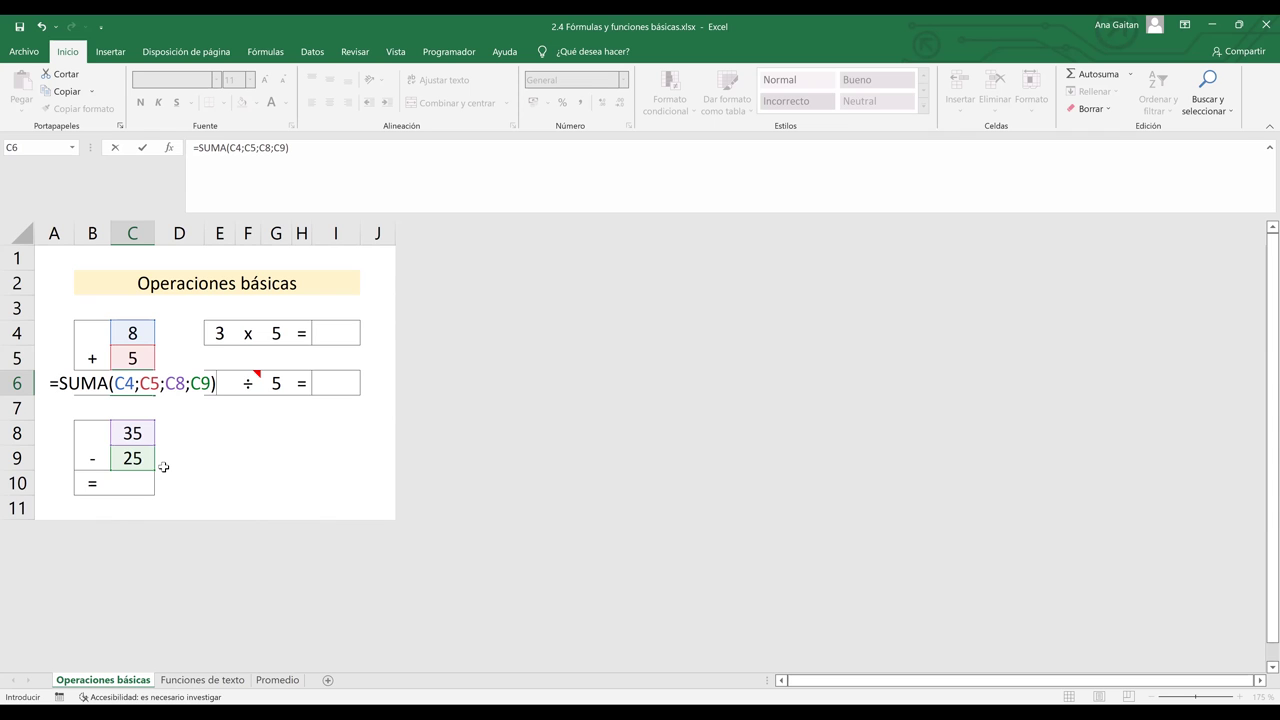
{"action": "key", "text": "Return"}
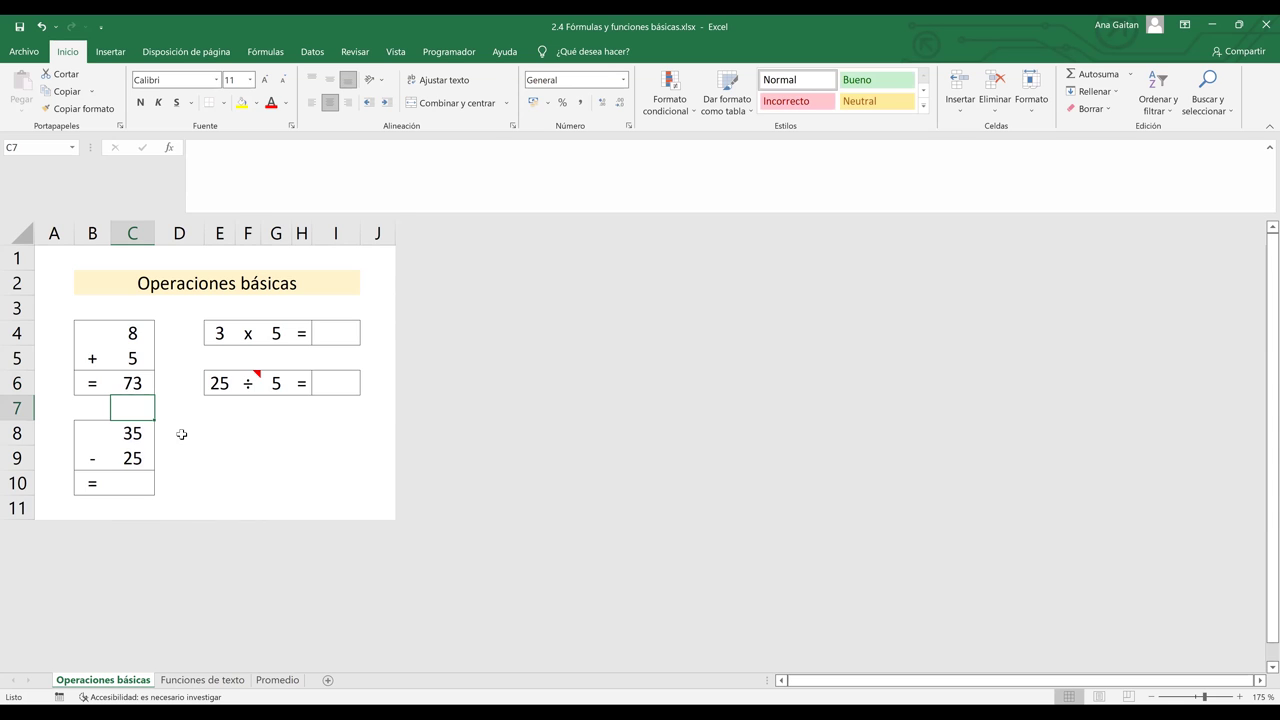
- Review C6's =SUMA(C4;C5;C8;C9) formula, highlighting each argument in turn
{"action": "left_click", "coordinate": [134, 382]}
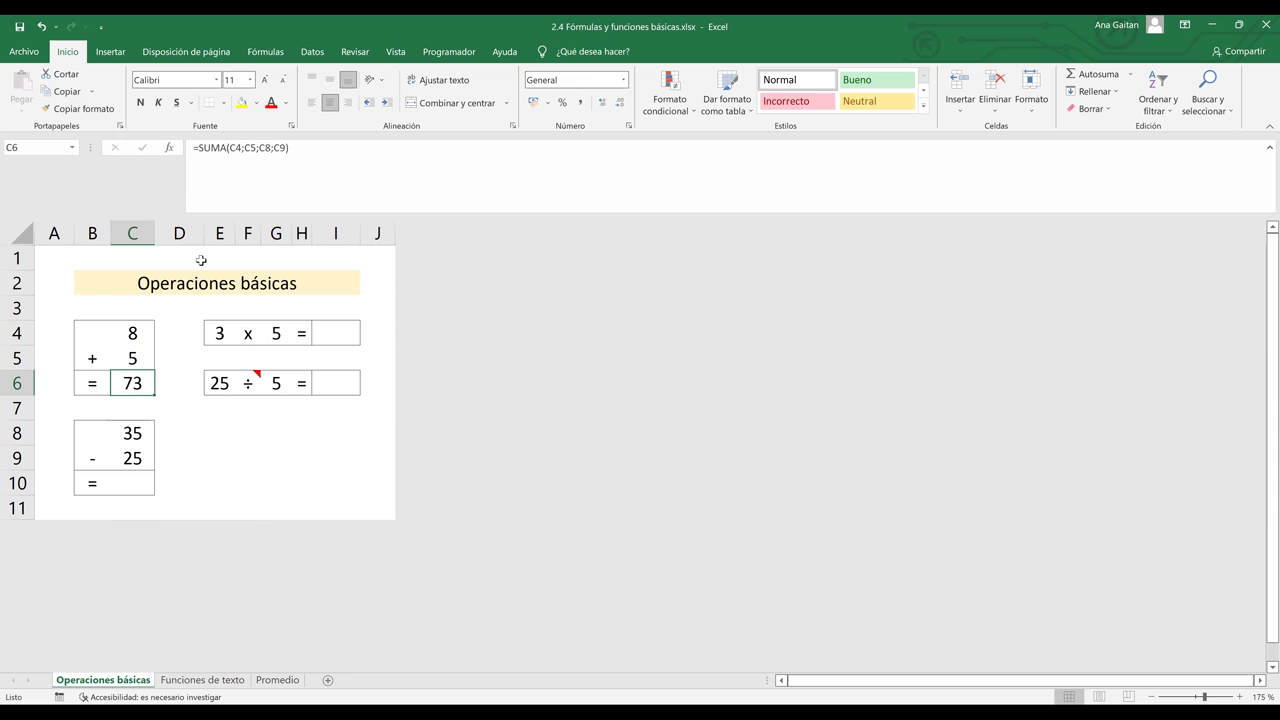
{"action": "left_click", "coordinate": [203, 153]}
{"action": "triple_click", "coordinate": [301, 156]}
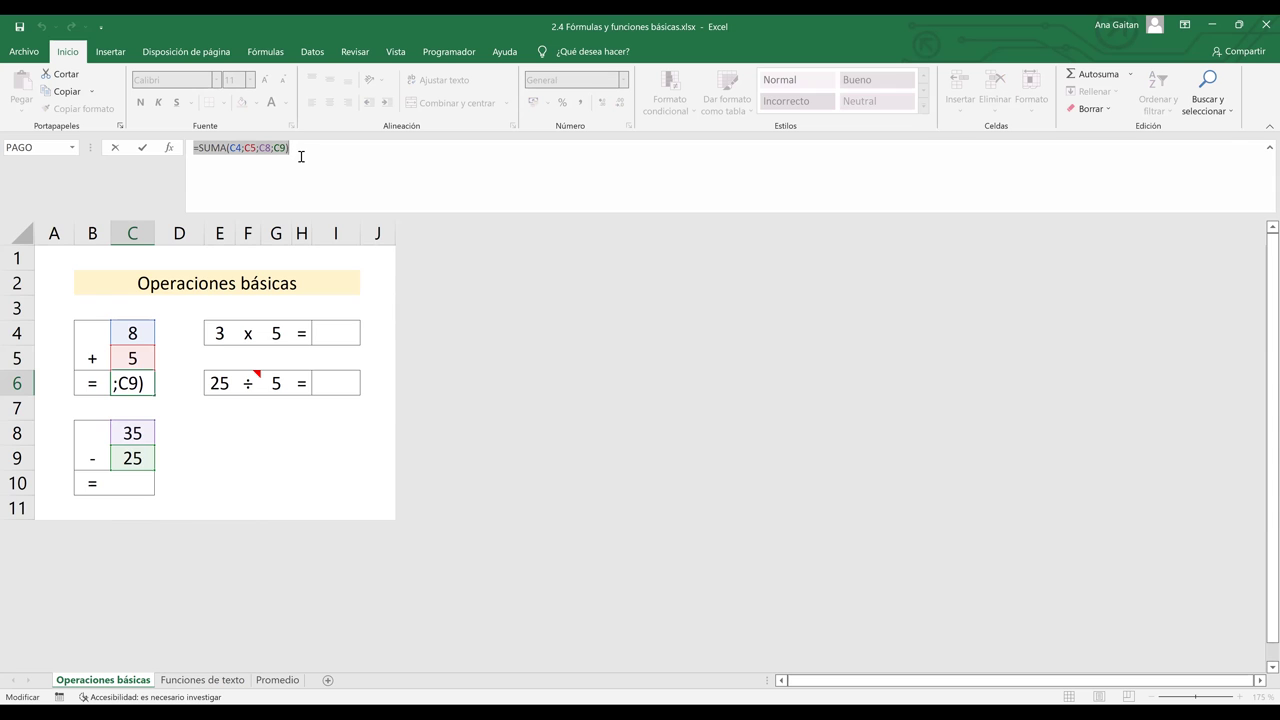
{"action": "key", "text": "Return"}
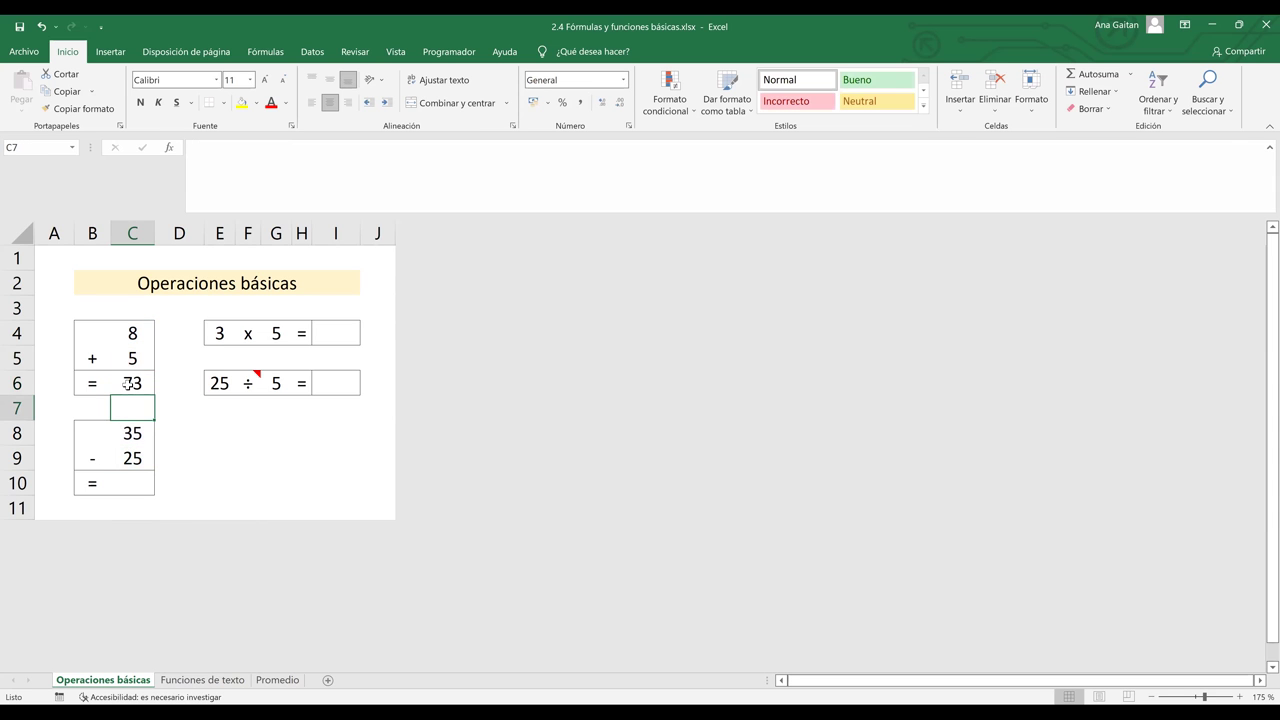
{"action": "left_click", "coordinate": [127, 383]}
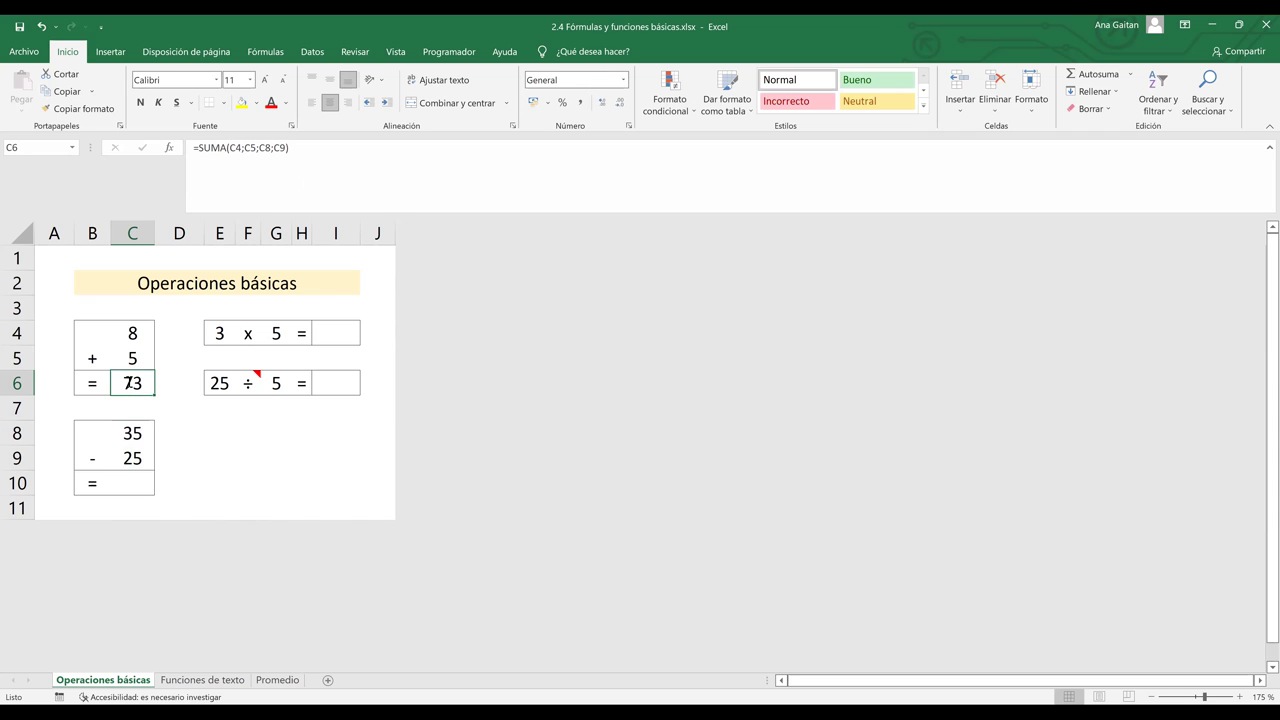
{"action": "double_click", "coordinate": [128, 383]}
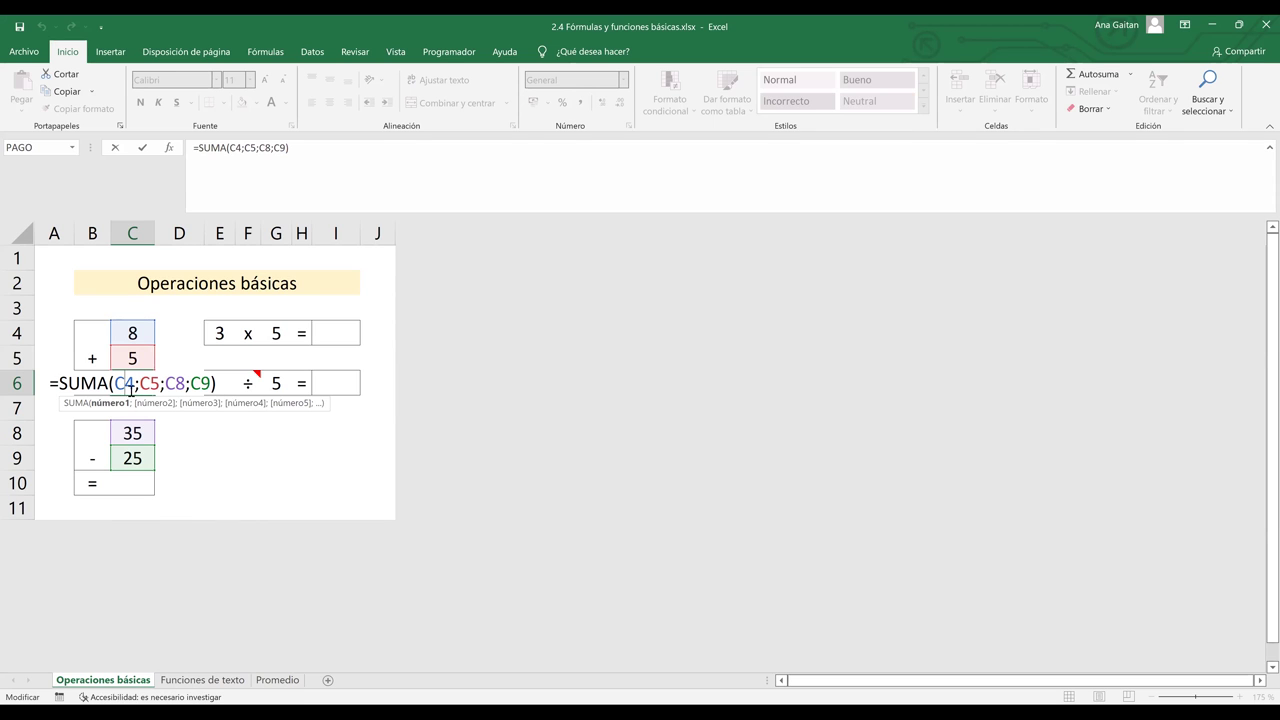
{"action": "left_click_drag", "start_coordinate": [116, 385], "coordinate": [134, 384]}
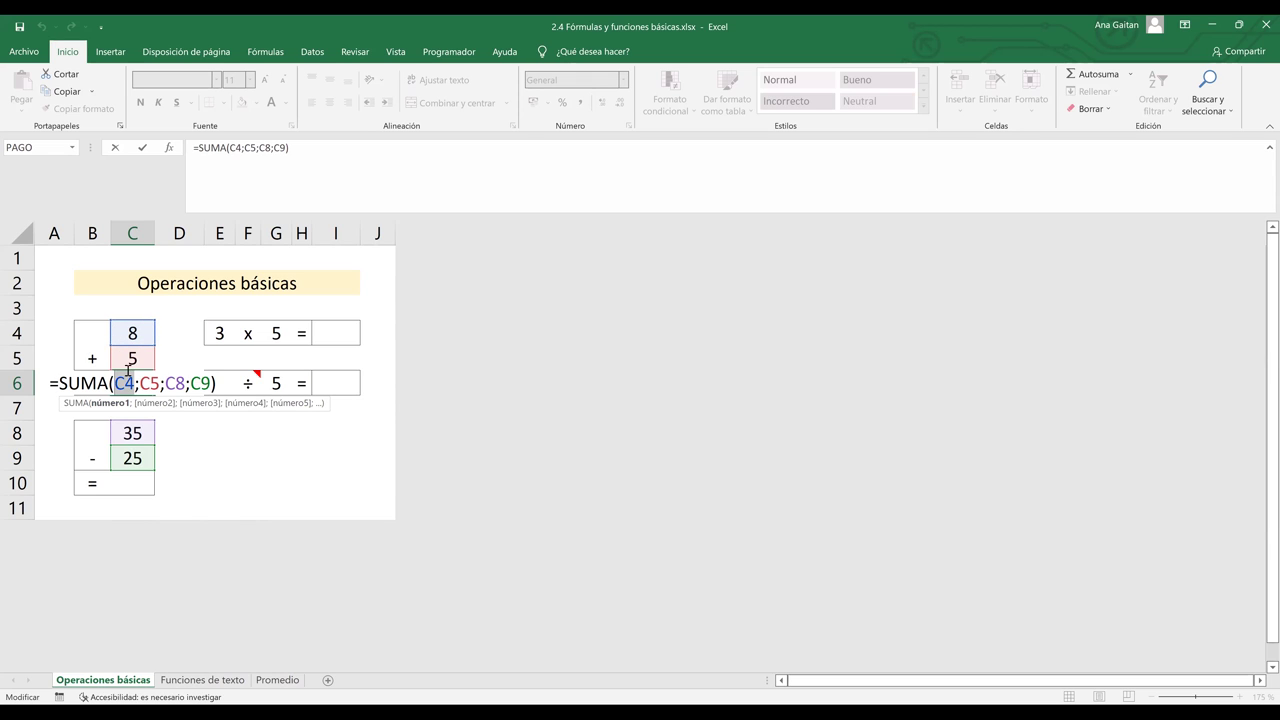
{"action": "left_click", "coordinate": [148, 383]}
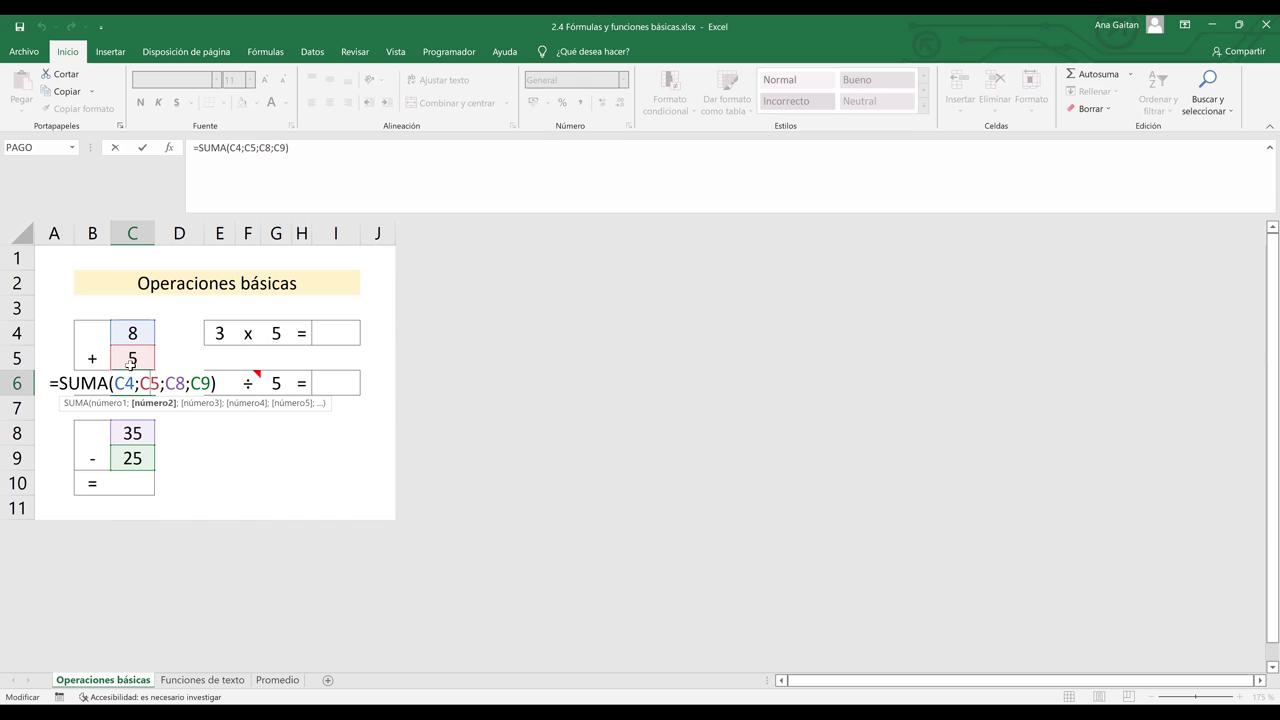
{"action": "left_click", "coordinate": [183, 383]}
{"action": "left_click", "coordinate": [208, 381]}
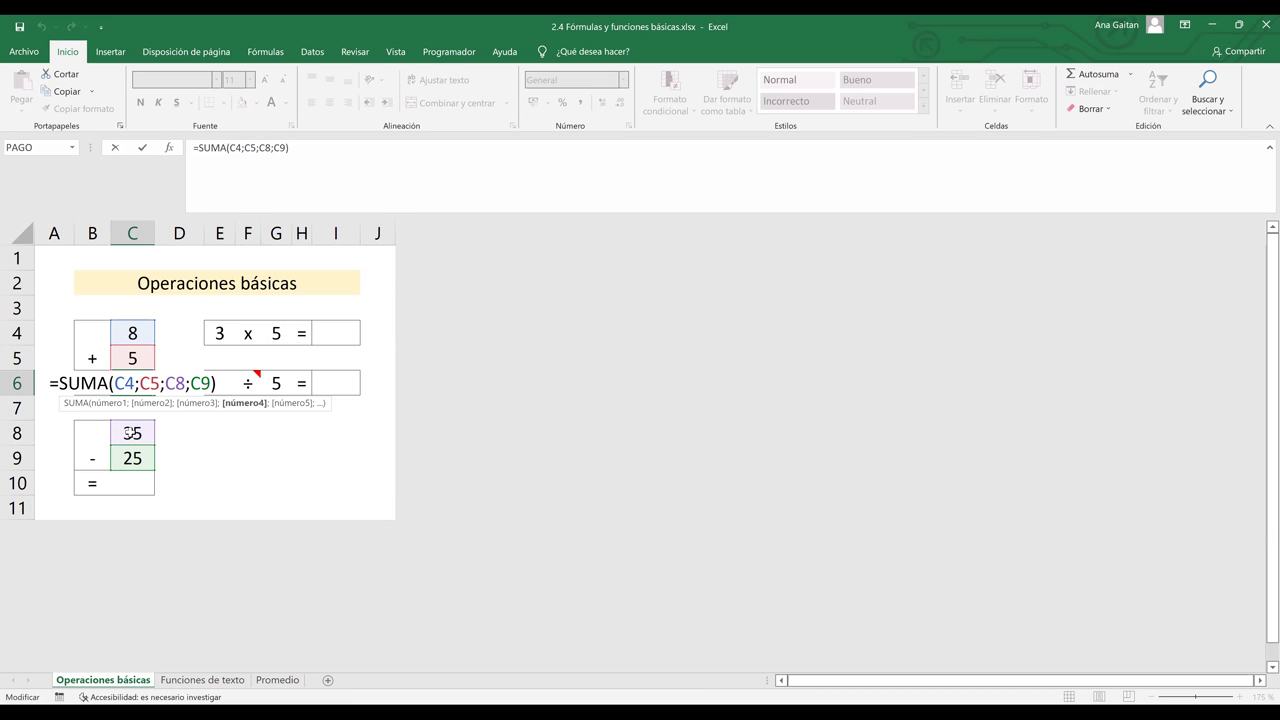
- Delete C8 and its extra semicolon, leaving =SUMA(C4;C5;C9) showing 38
{"action": "left_click", "coordinate": [185, 383]}
{"action": "key", "text": "BackSpace"}
{"action": "key", "text": "BackSpace"}
{"action": "key", "text": "BackSpace"}
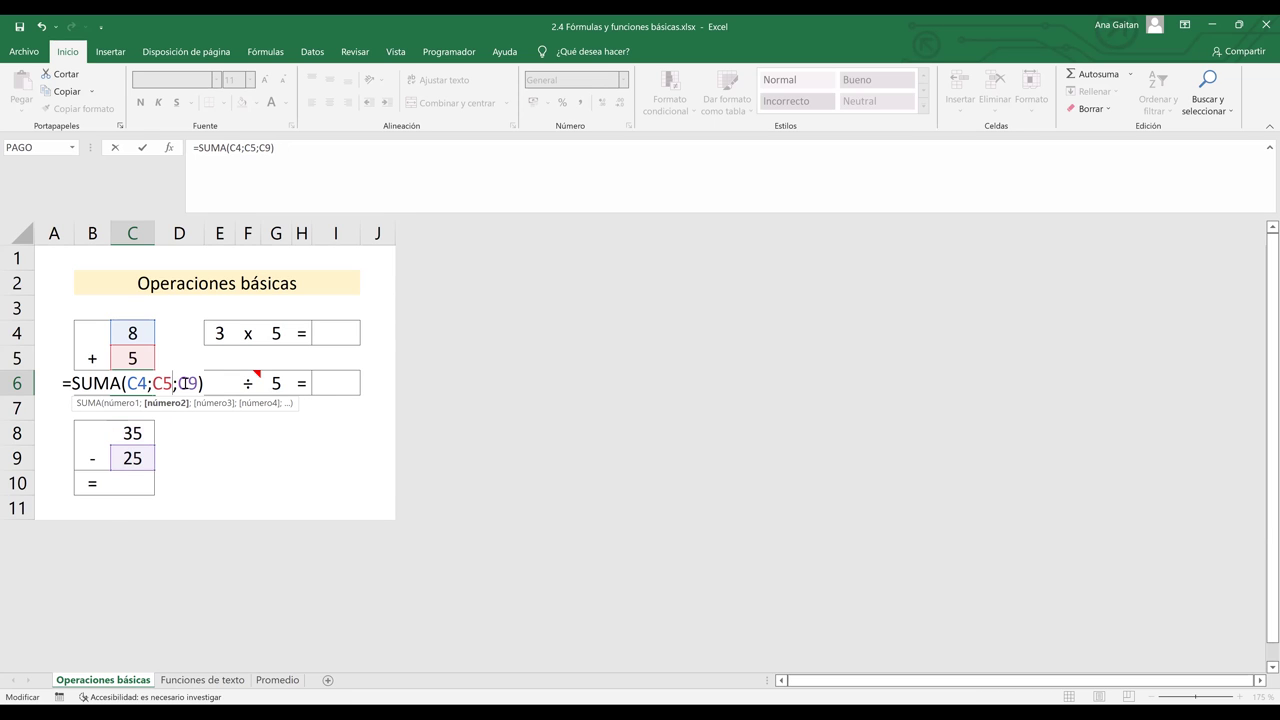
{"action": "type", "text": ";"}
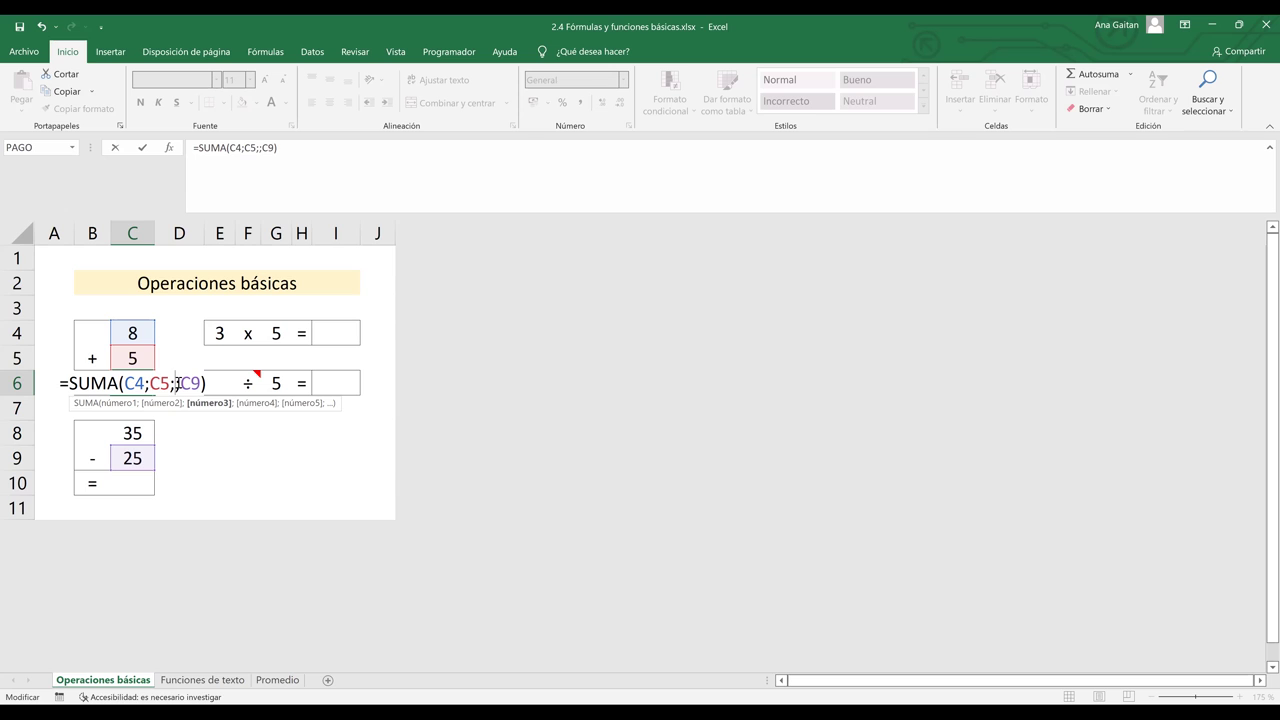
{"action": "key", "text": "BackSpace"}
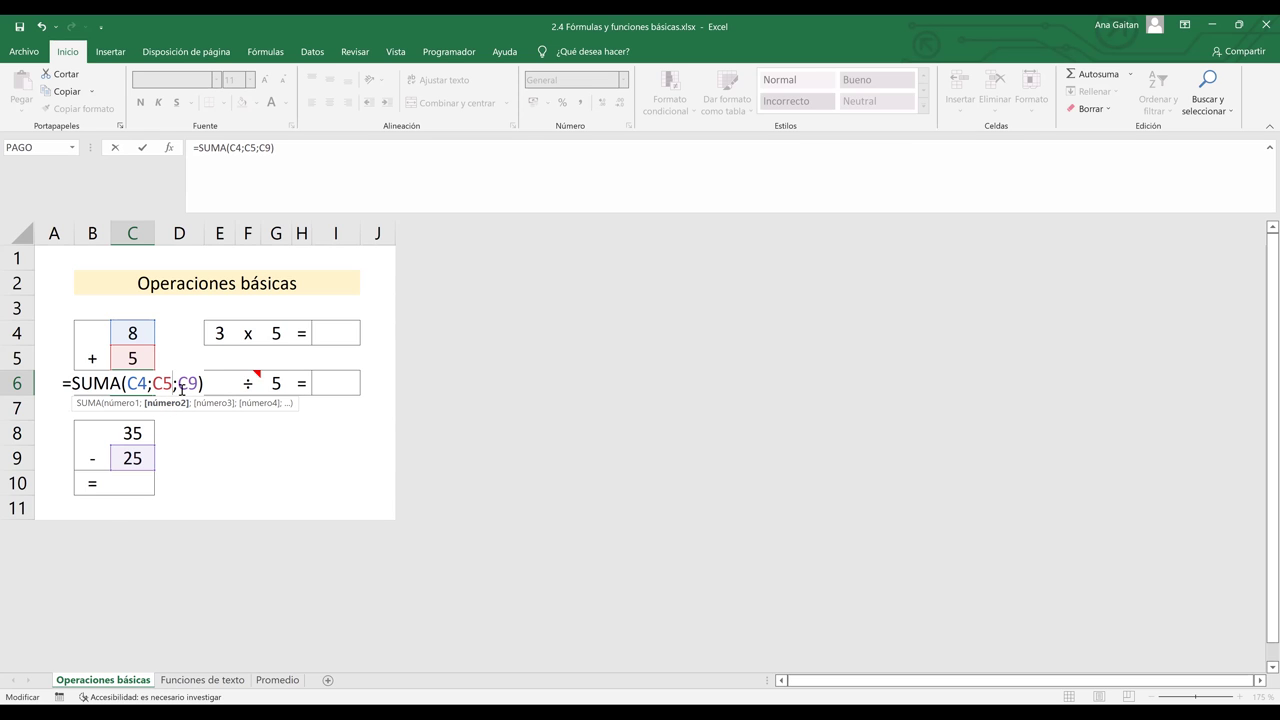
{"action": "type", "text": ";"}
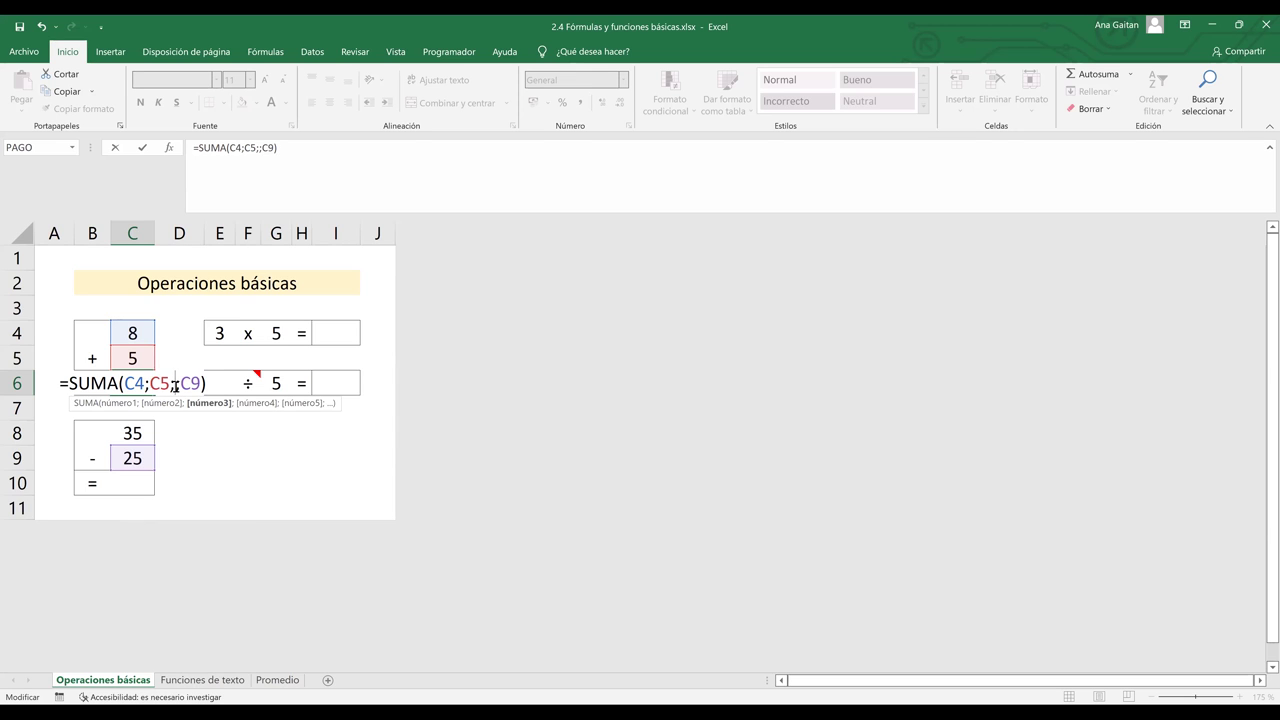
{"action": "left_click", "coordinate": [255, 403]}
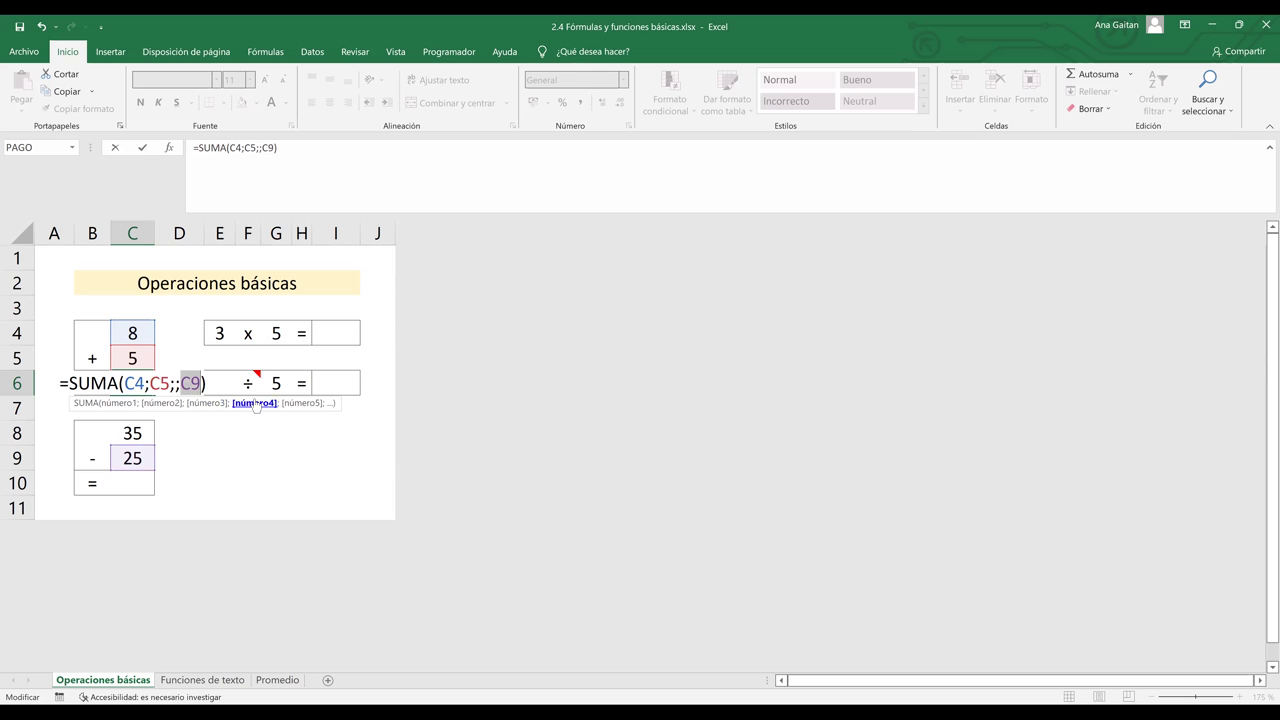
{"action": "left_click", "coordinate": [198, 405]}
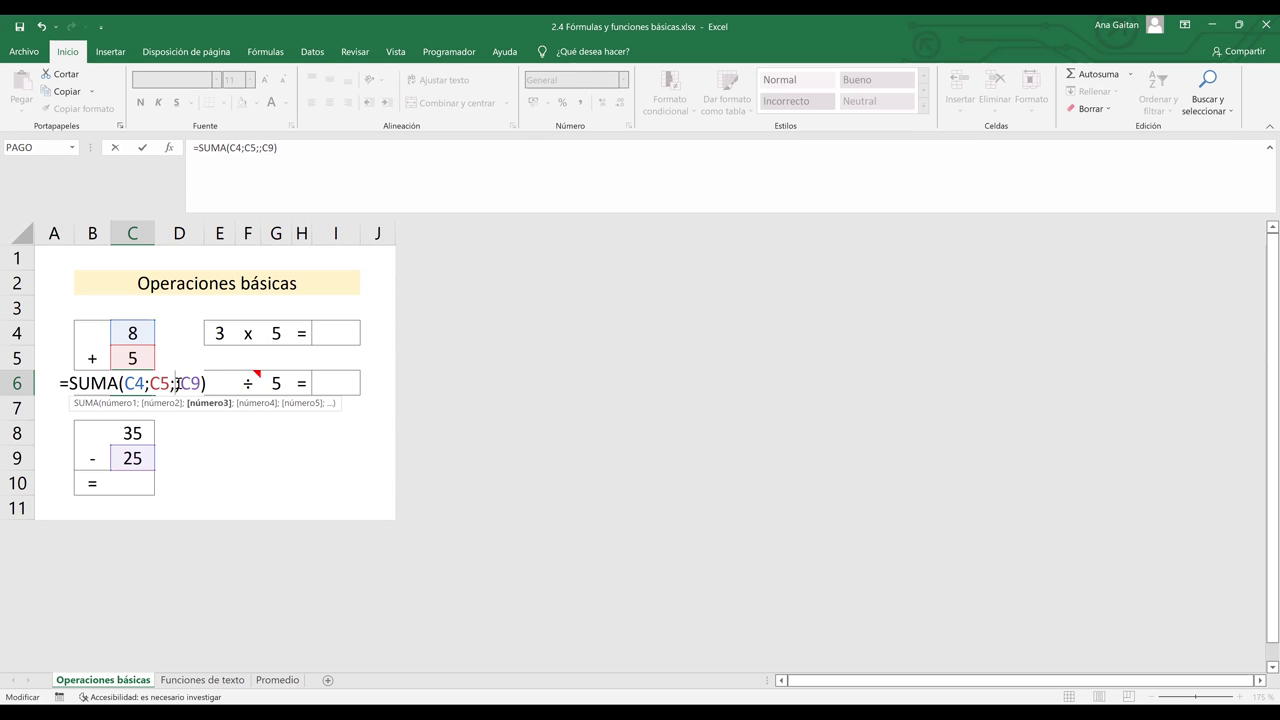
{"action": "key", "text": "BackSpace"}
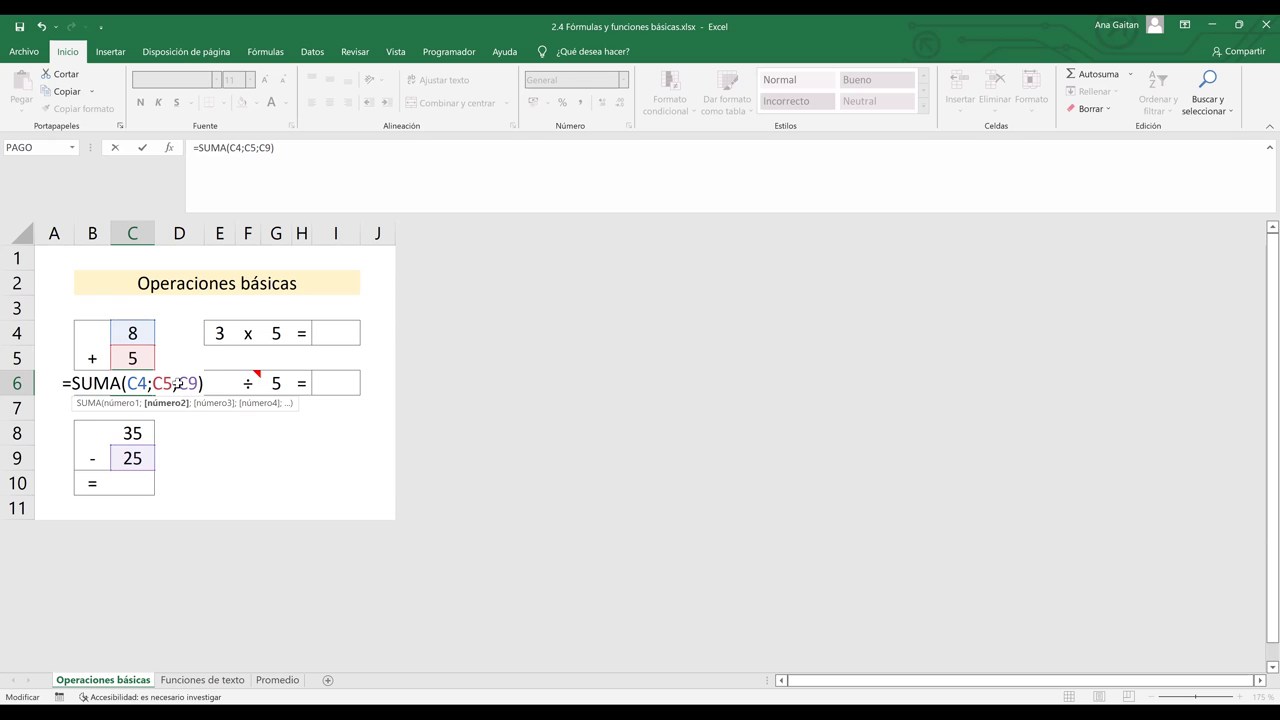
{"action": "key", "text": "Return"}
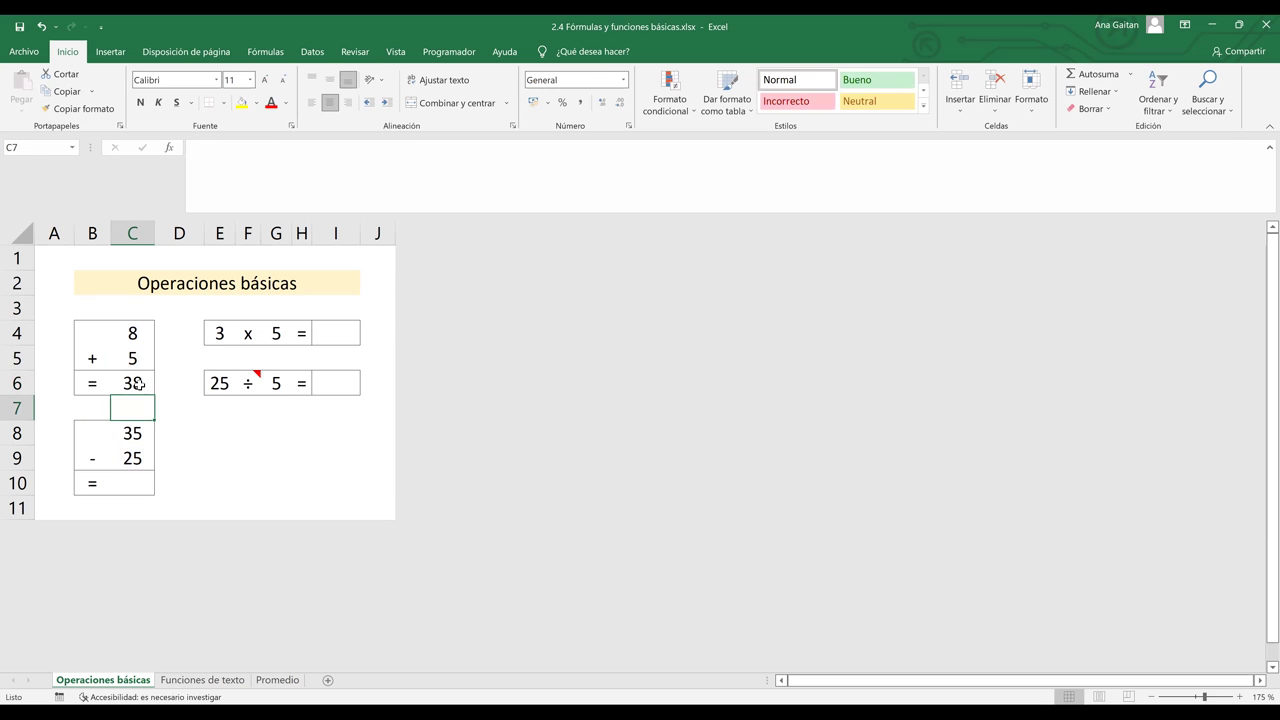
{"action": "key", "text": "Up"}
{"action": "key", "text": "F2"}
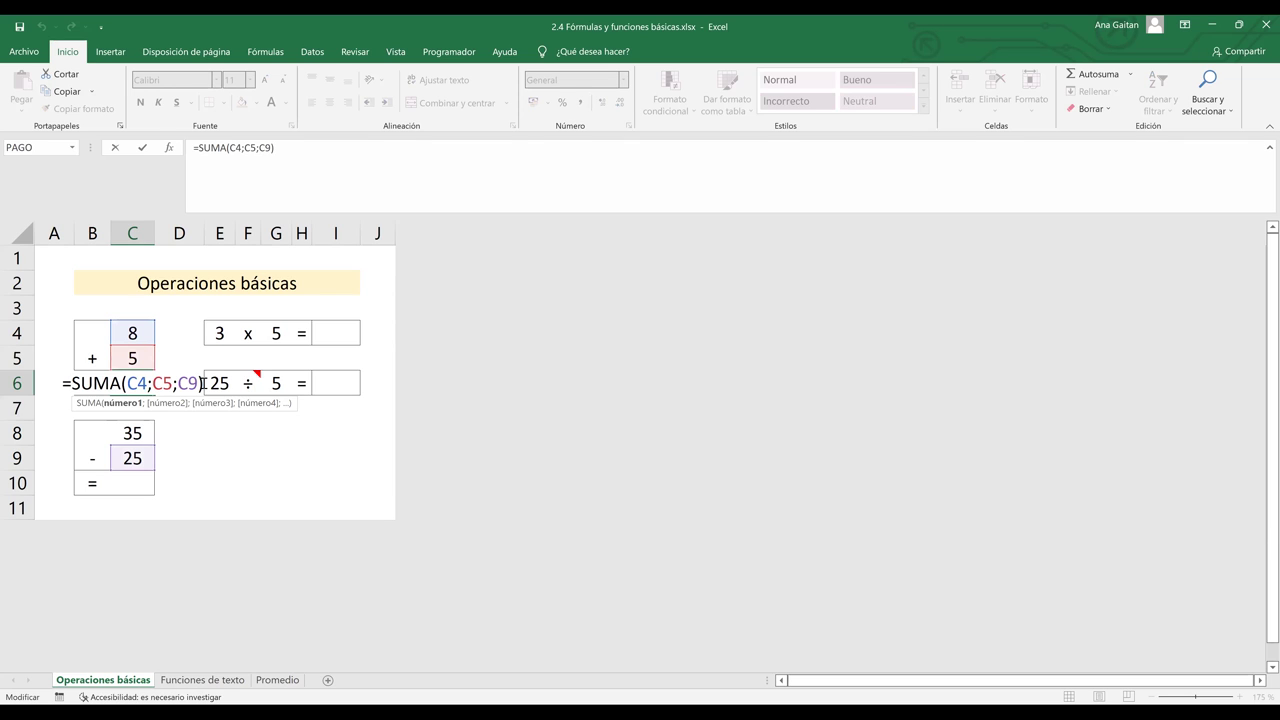
- Replace the arguments with the range C4:C5, giving =SUMA(C4:C5) showing 13
{"action": "key", "text": "BackSpace"}
{"action": "key", "text": "BackSpace"}
{"action": "key", "text": "BackSpace"}
{"action": "key", "text": "BackSpace"}
{"action": "key", "text": "BackSpace"}
{"action": "key", "text": "BackSpace"}
{"action": "key", "text": "BackSpace"}
{"action": "key", "text": "BackSpace"}
{"action": "key", "text": "BackSpace"}
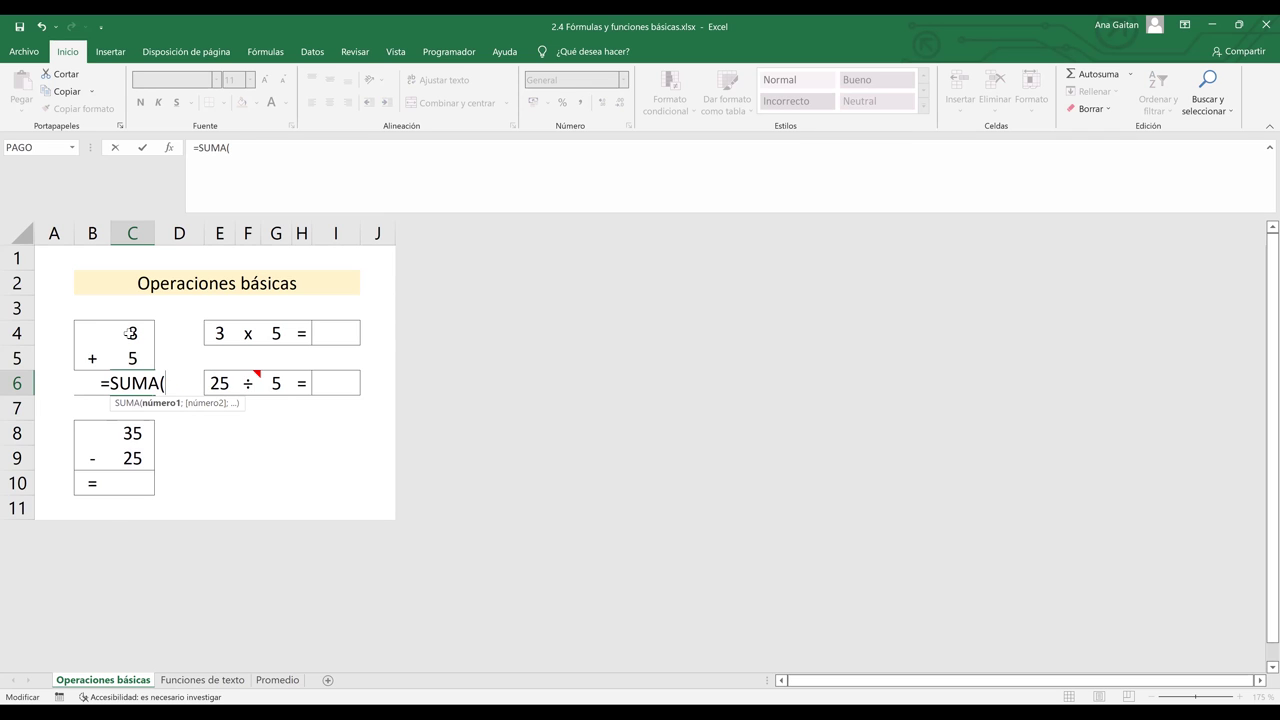
{"action": "left_click", "coordinate": [130, 333]}
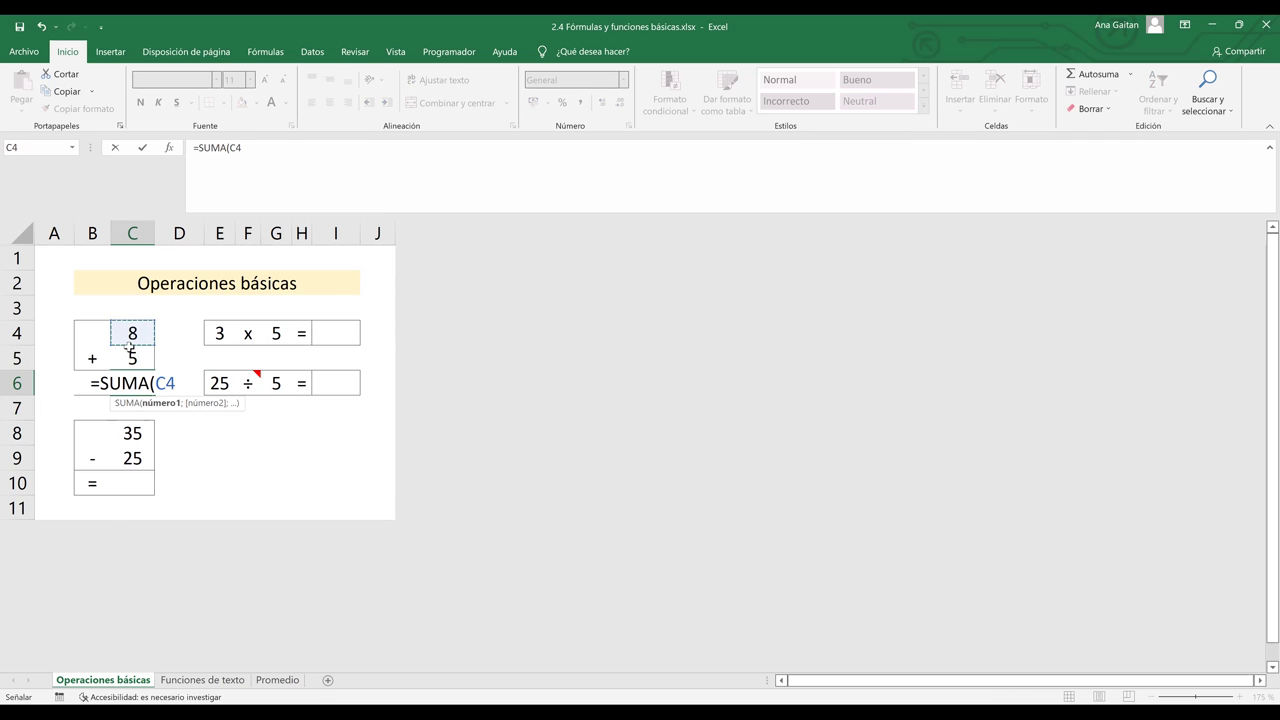
{"action": "left_click", "coordinate": [131, 360], "text": "shift"}
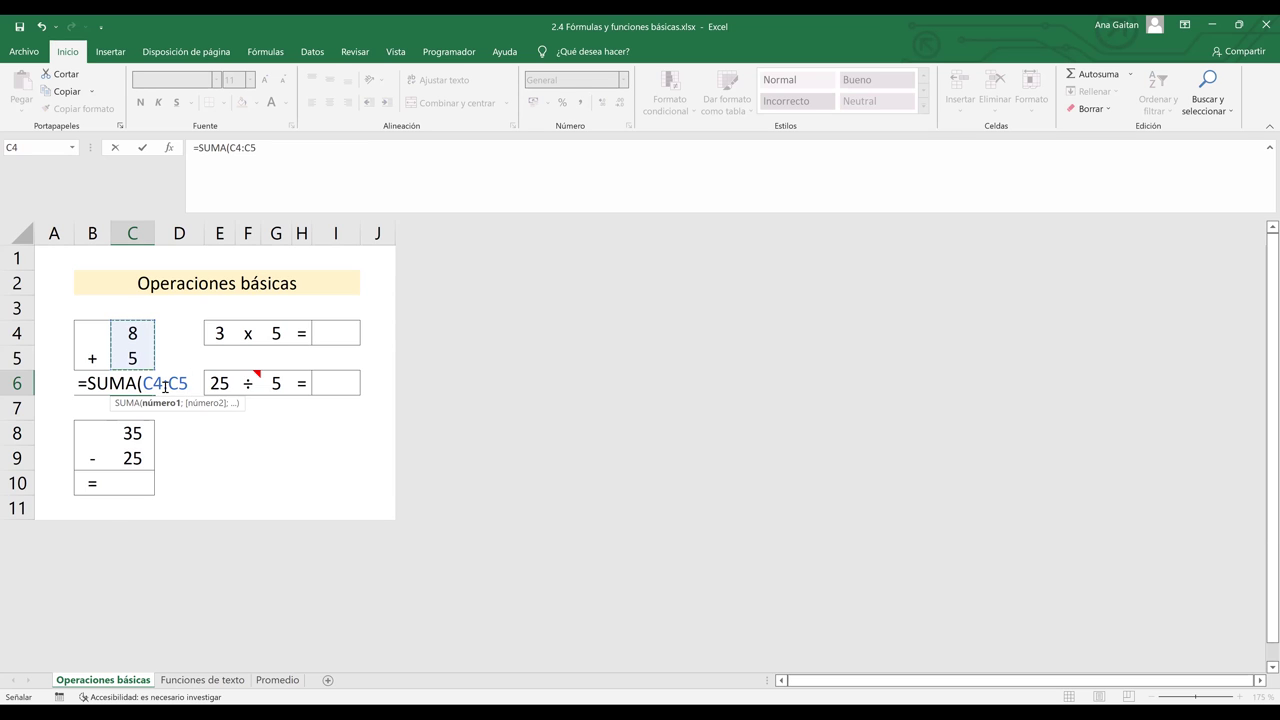
{"action": "left_click_drag", "start_coordinate": [162, 385], "coordinate": [171, 385]}
{"action": "key", "text": "F2"}
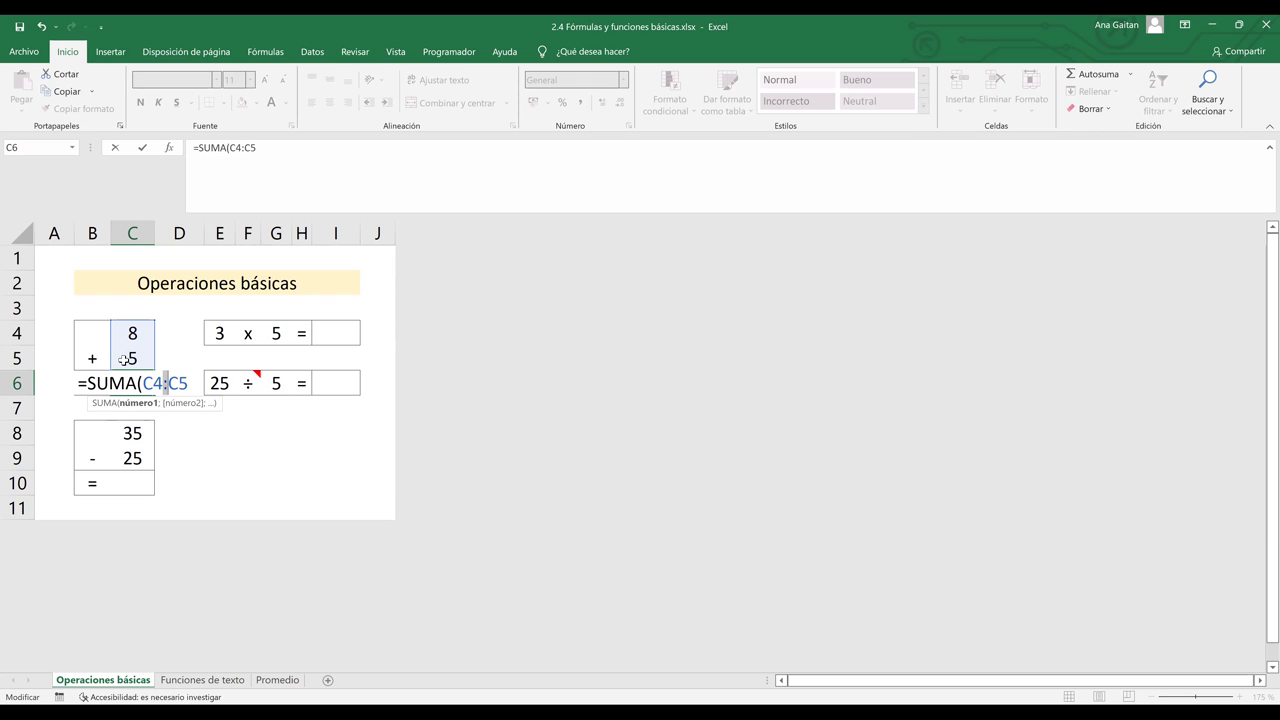
{"action": "left_click", "coordinate": [185, 383]}
{"action": "type", "text": ")"}
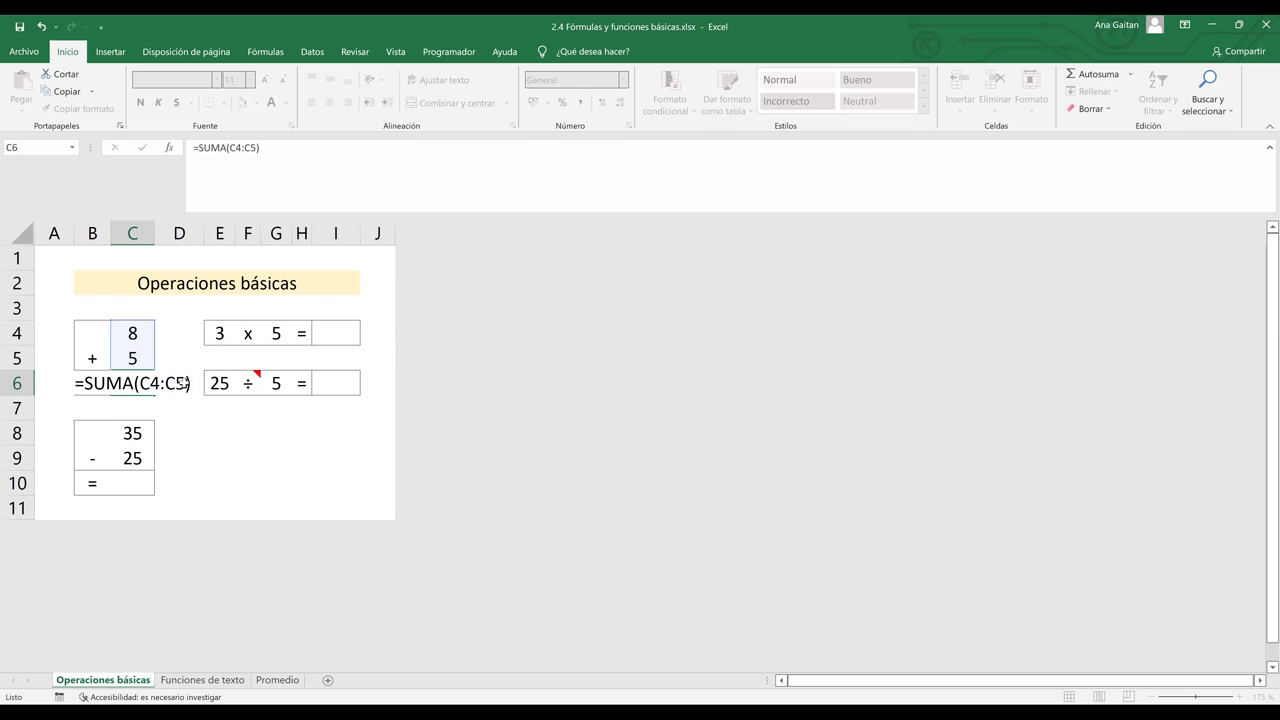
{"action": "key", "text": "Return"}
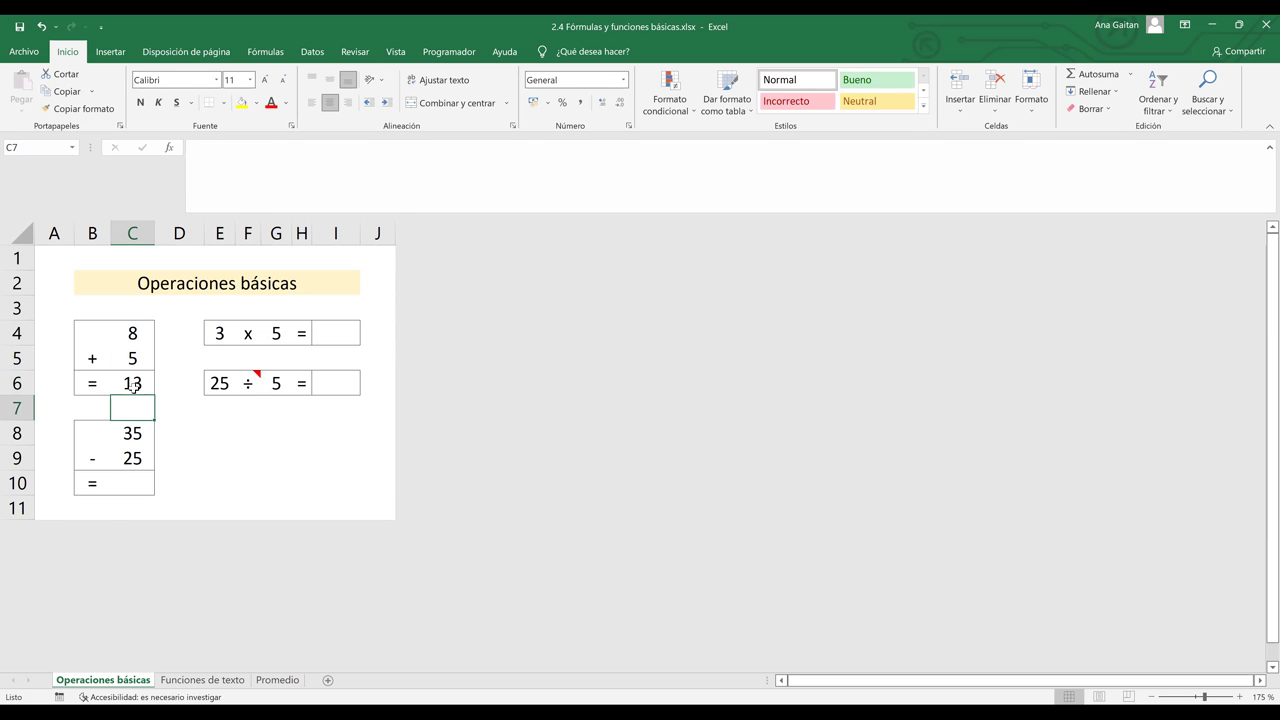
{"action": "left_click", "coordinate": [168, 383]}
{"action": "left_click", "coordinate": [135, 384]}
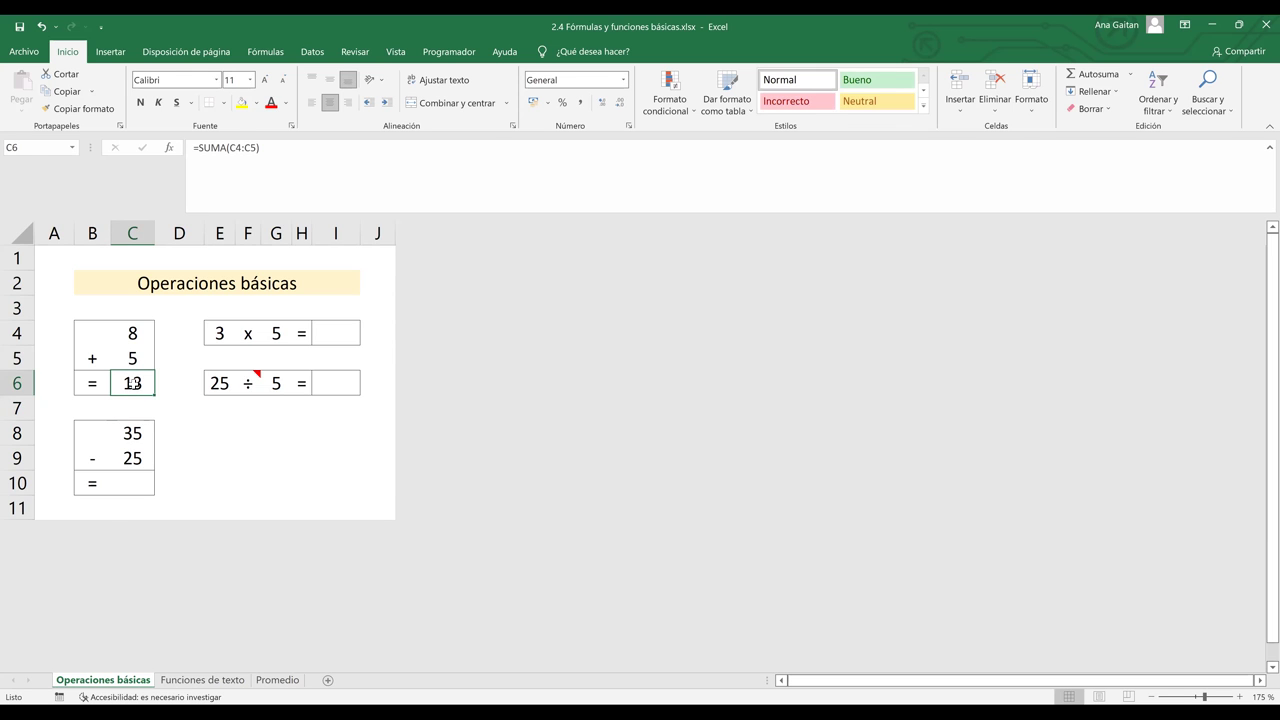
- Delete the SUMA formula from C6, keeping addends 8 and 5, and select C4:C5
{"action": "left_click", "coordinate": [297, 148]}
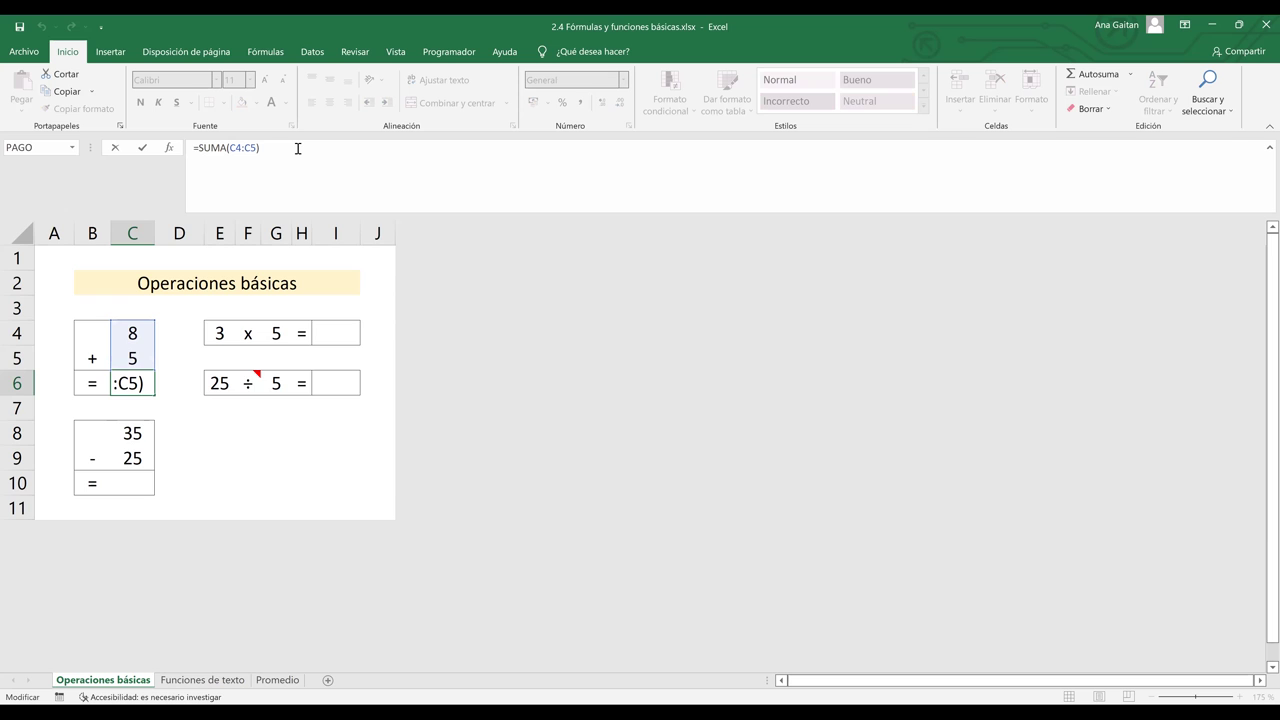
{"action": "key", "text": "Escape"}
{"action": "key", "text": "ctrl+z"}
{"action": "key", "text": "ctrl+z"}
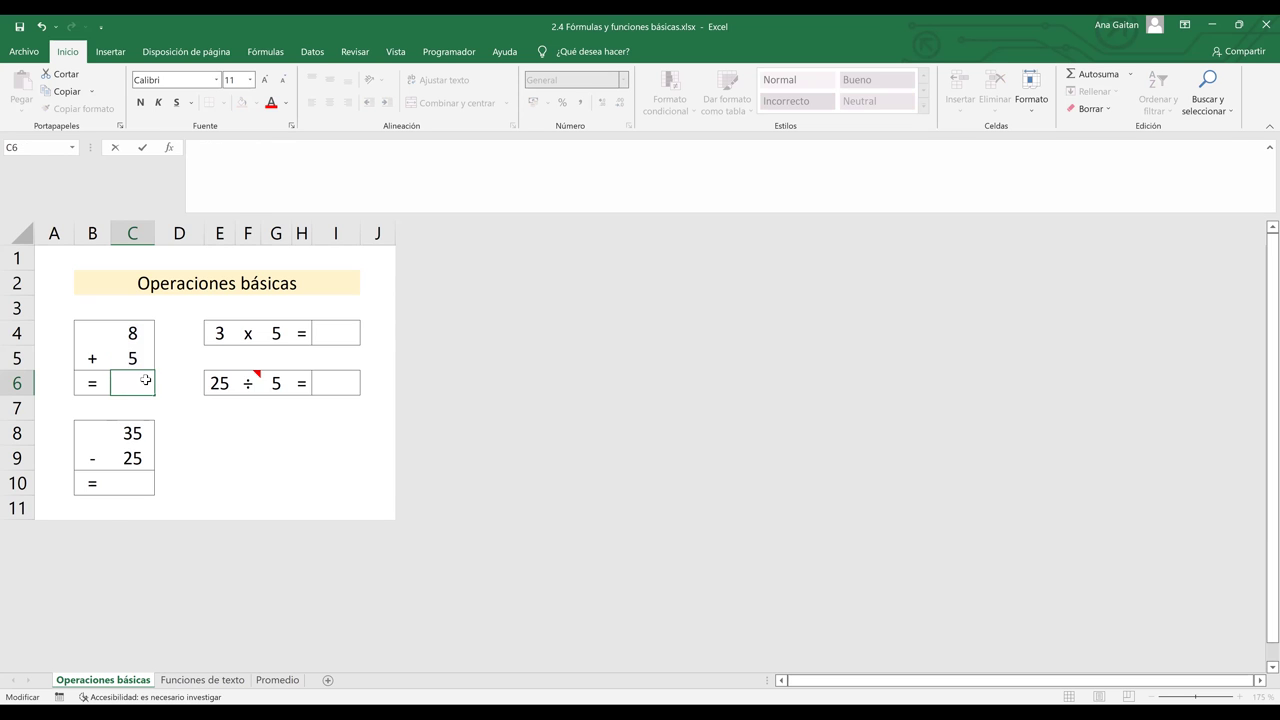
{"action": "left_click_drag", "start_coordinate": [133, 336], "coordinate": [135, 357]}
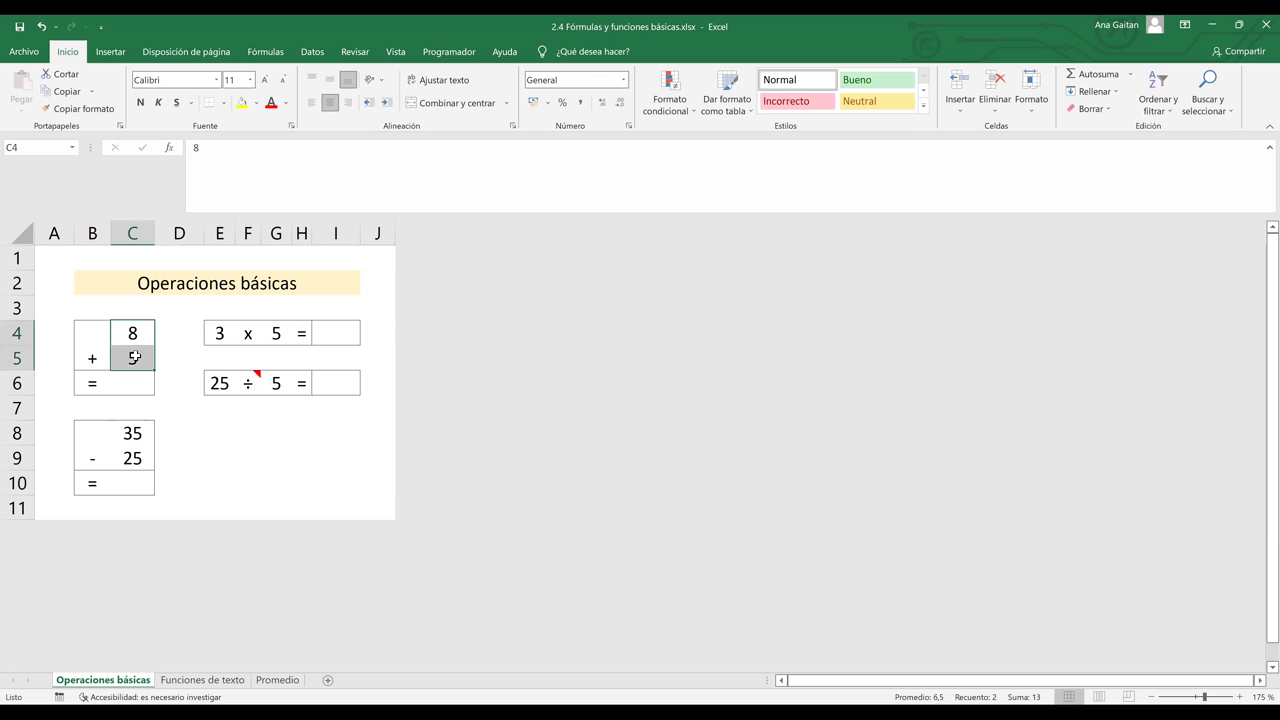
{"action": "left_click", "coordinate": [174, 413]}
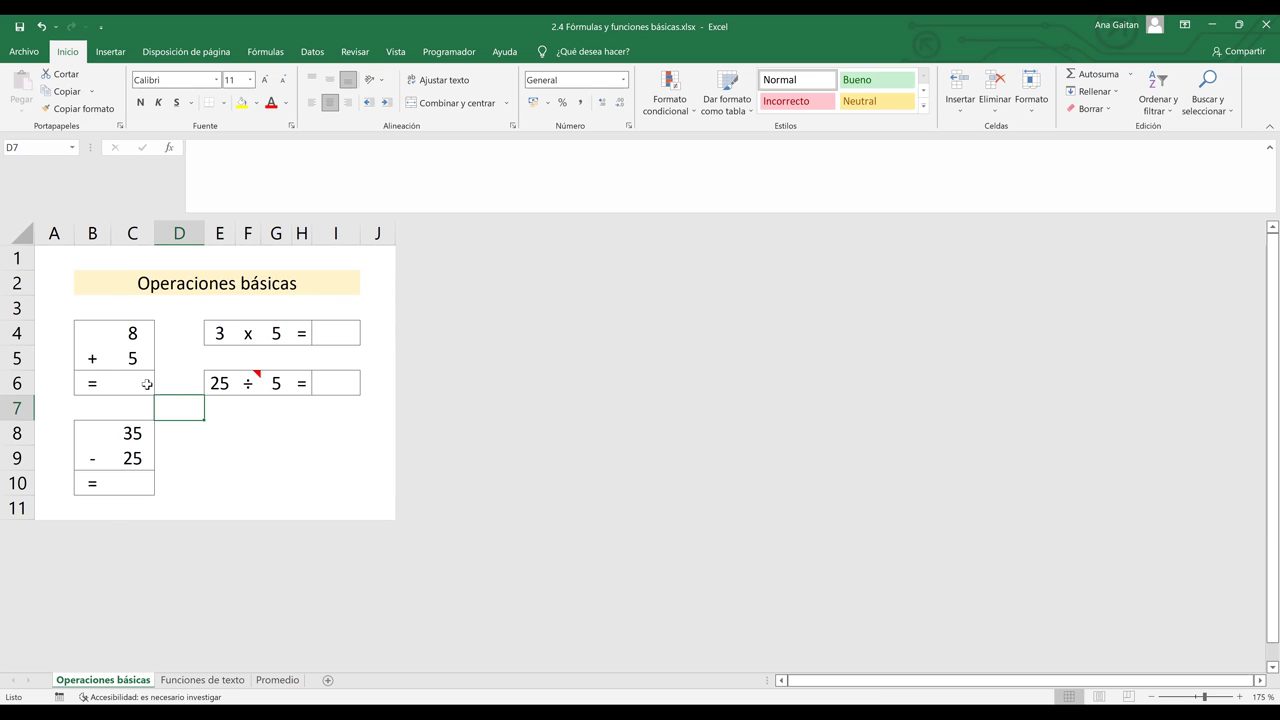
{"action": "left_click", "coordinate": [147, 384]}
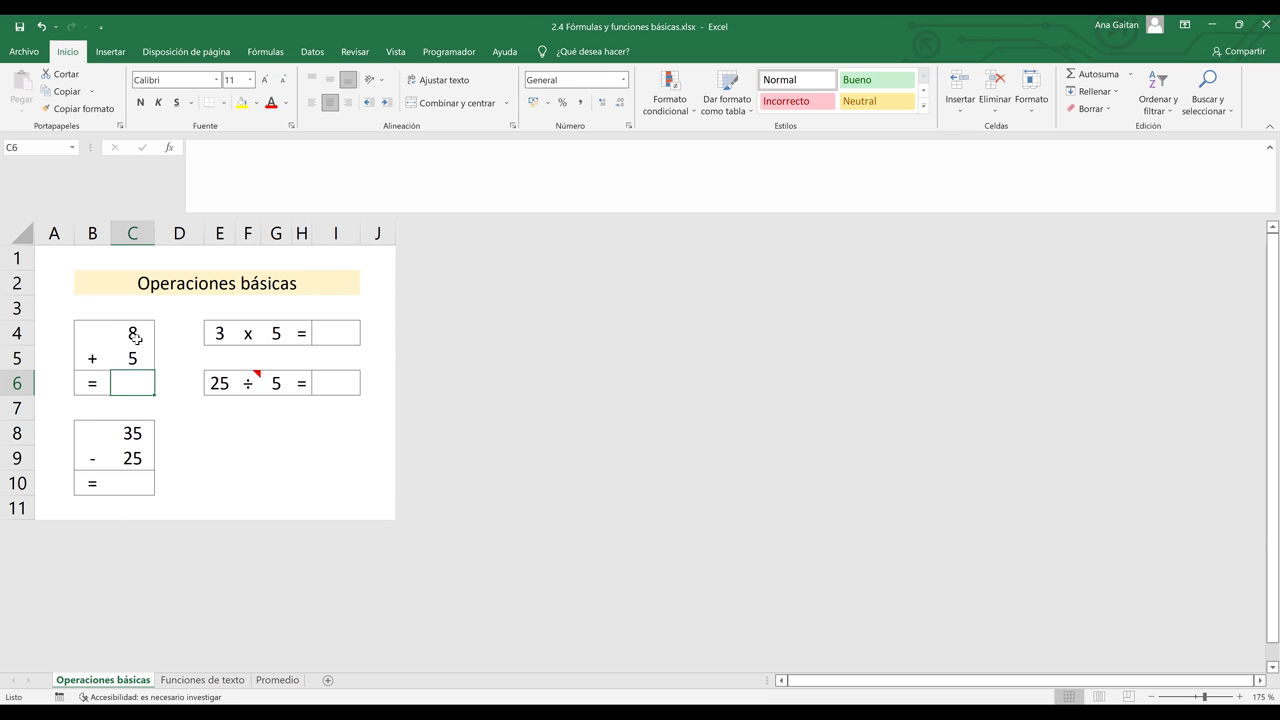
{"action": "left_click_drag", "start_coordinate": [134, 338], "coordinate": [134, 358]}
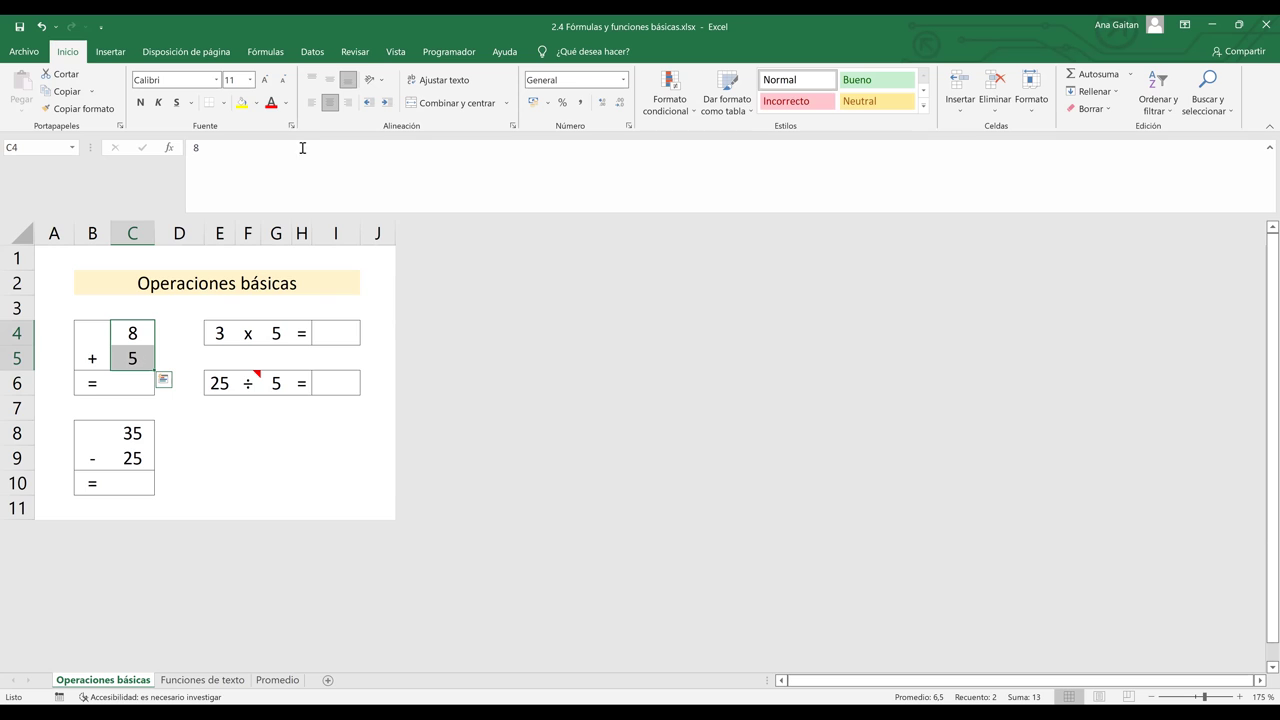
- Name the range C4:C5 SUMAR through the Name Box
{"action": "left_click", "coordinate": [28, 153]}
{"action": "key", "text": "BackSpace"}
{"action": "type", "text": "SUMAR"}
{"action": "key", "text": "Return"}
{"action": "left_click", "coordinate": [268, 384]}
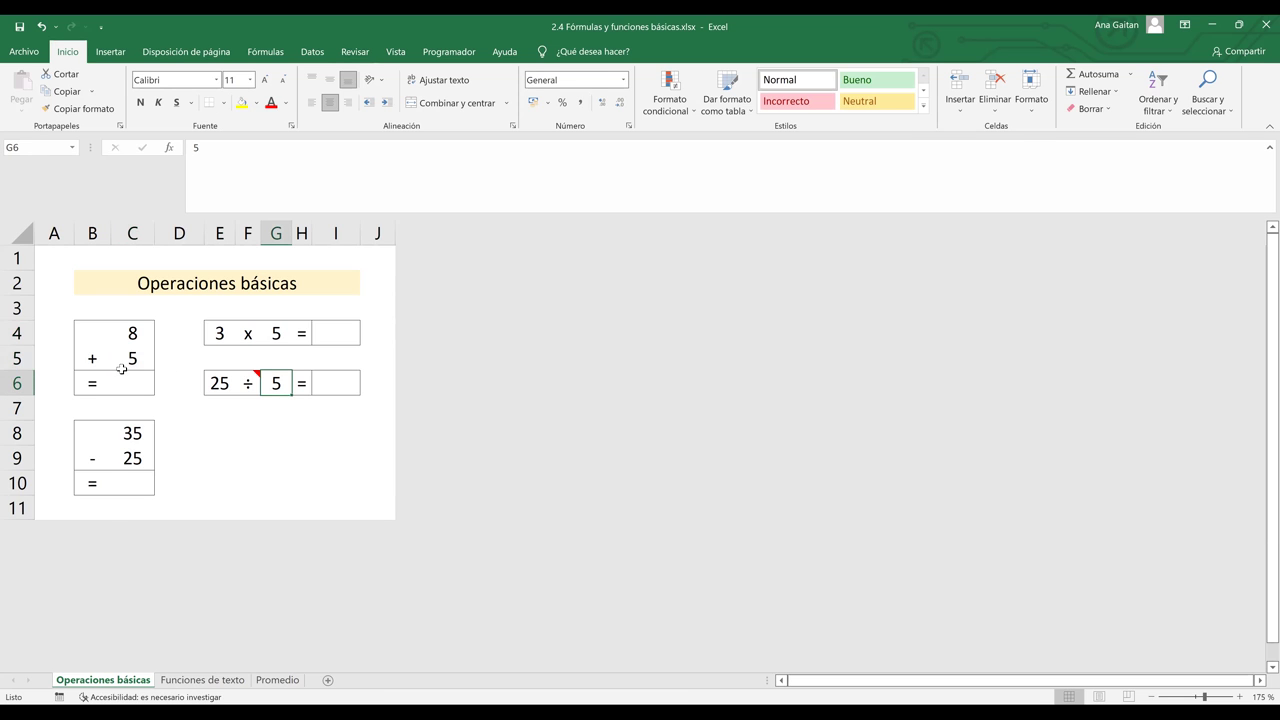
- Confirm SUMAR selects C4:C5 by choosing it from the Name Box list
{"action": "left_click", "coordinate": [66, 149]}
{"action": "left_click", "coordinate": [165, 425]}
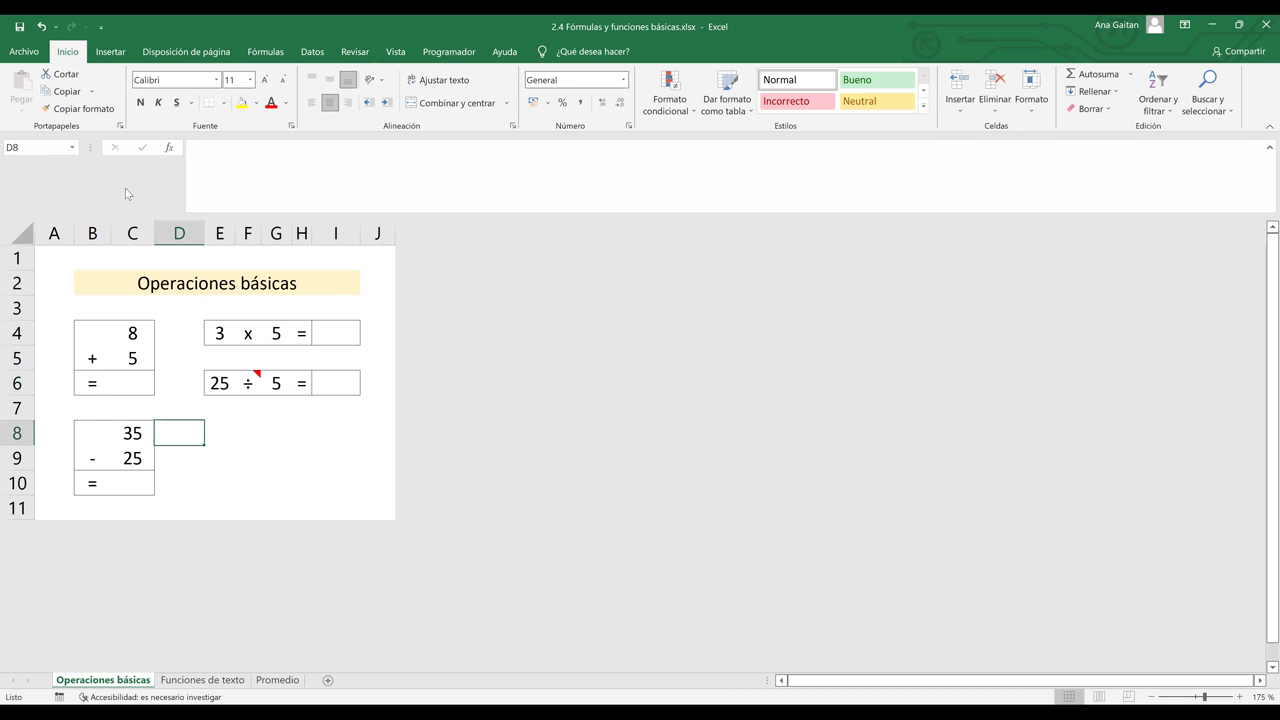
{"action": "left_click", "coordinate": [74, 147]}
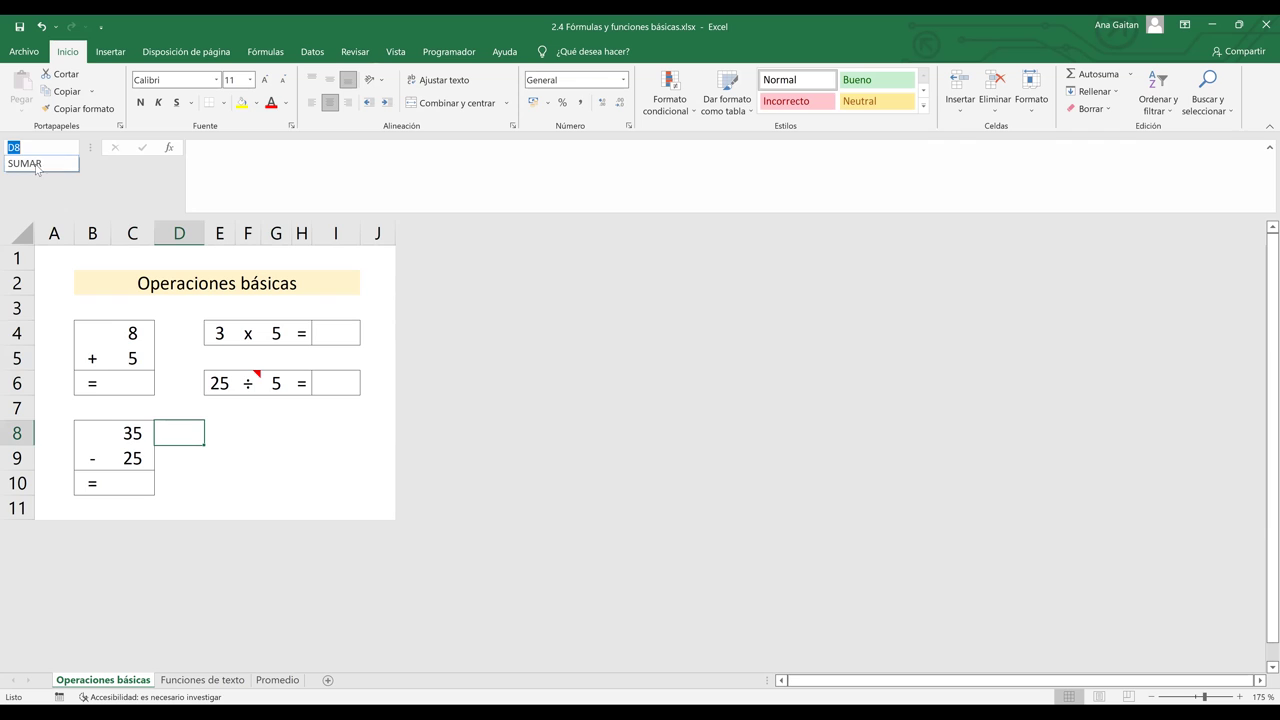
{"action": "left_click", "coordinate": [37, 166]}
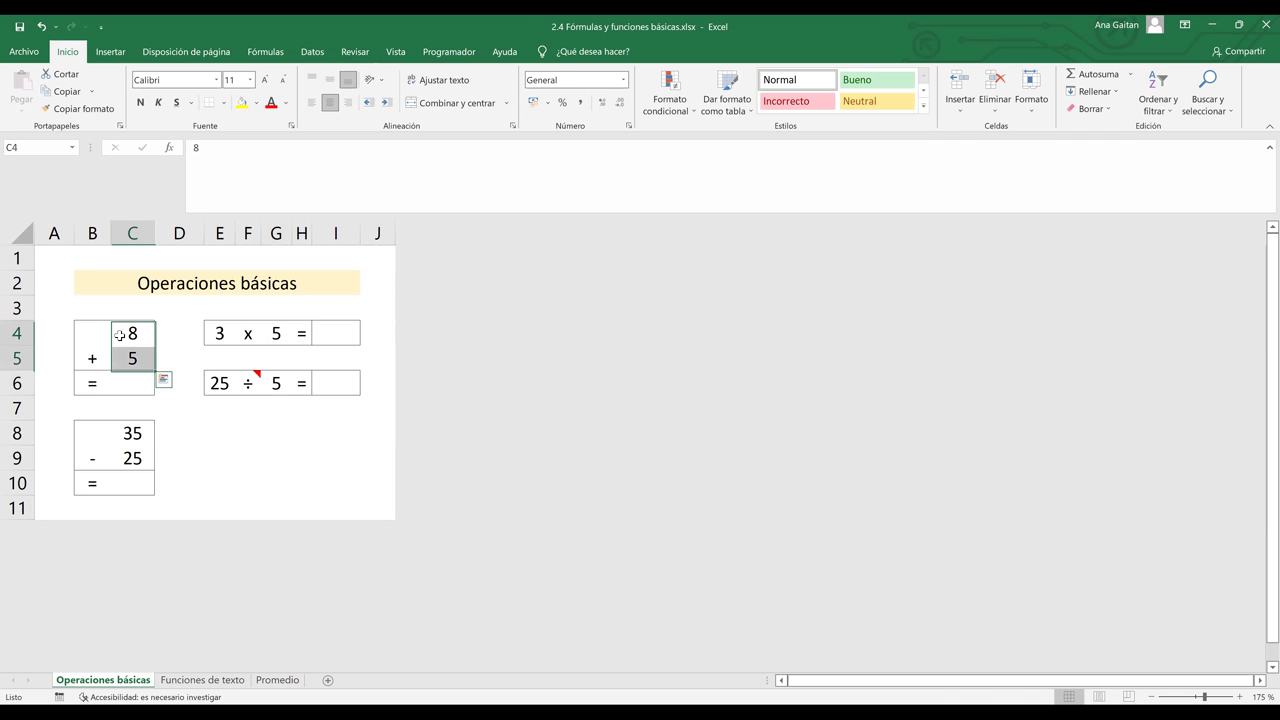
{"action": "left_click", "coordinate": [199, 409]}
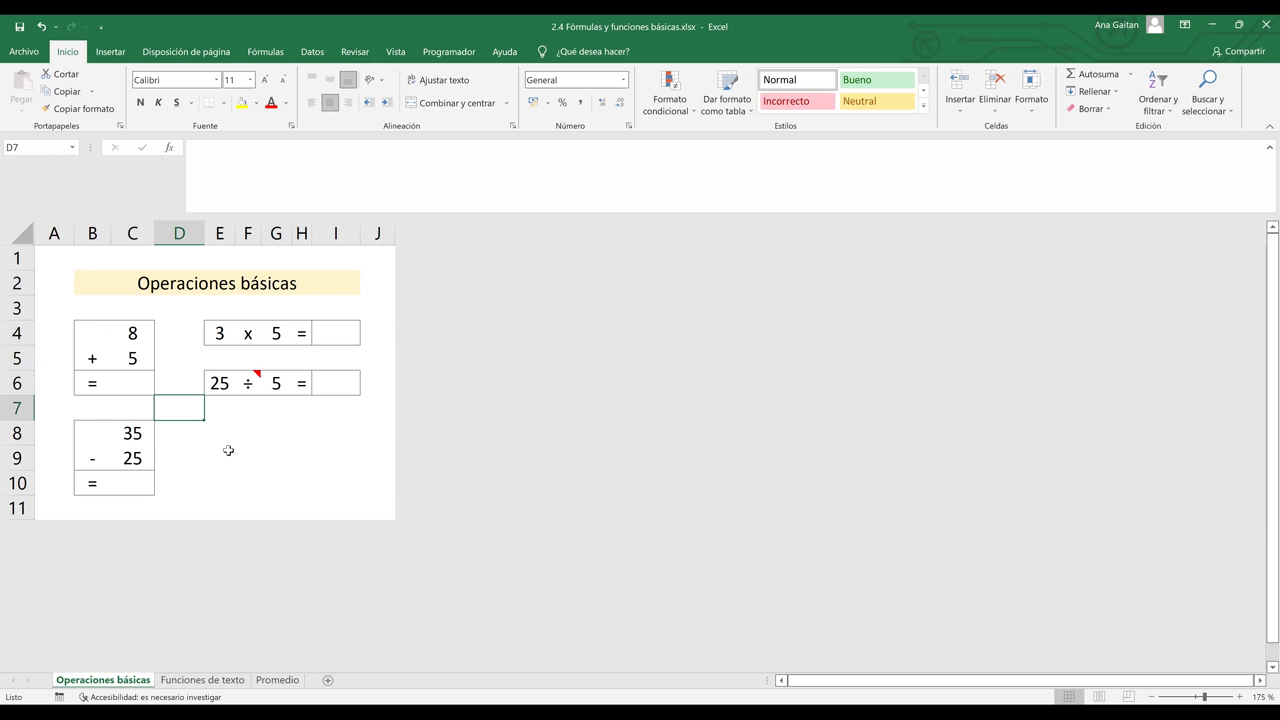
{"action": "left_click", "coordinate": [220, 446]}
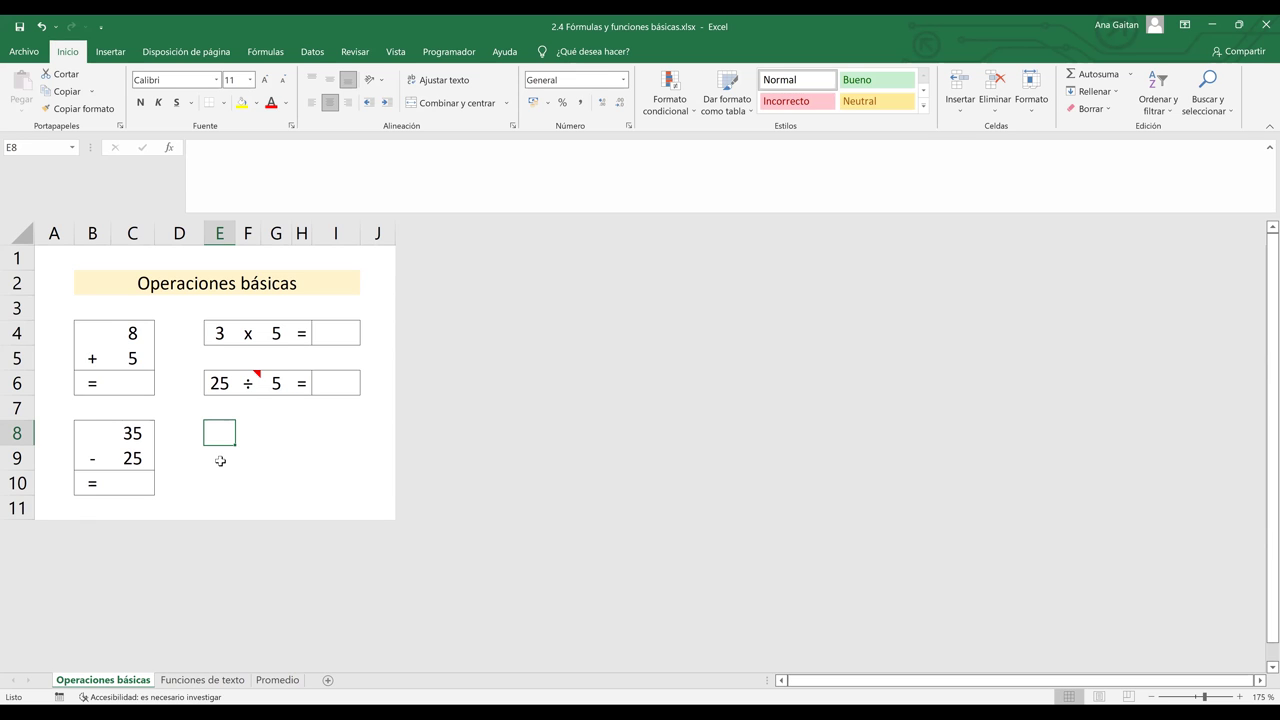
- Enter =SUMA(SUMAR) in E8 to show 13, then start a SUMA formula in C6
{"action": "type", "text": "="}
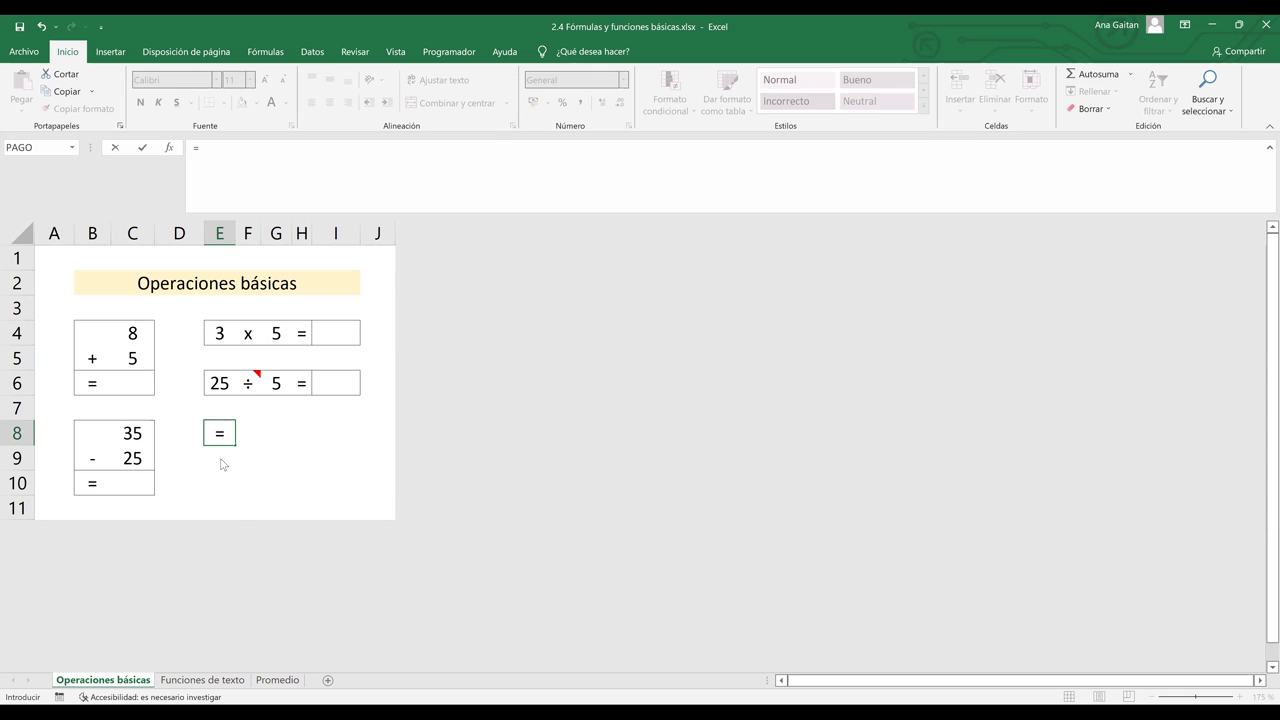
{"action": "type", "text": "SUMA"}
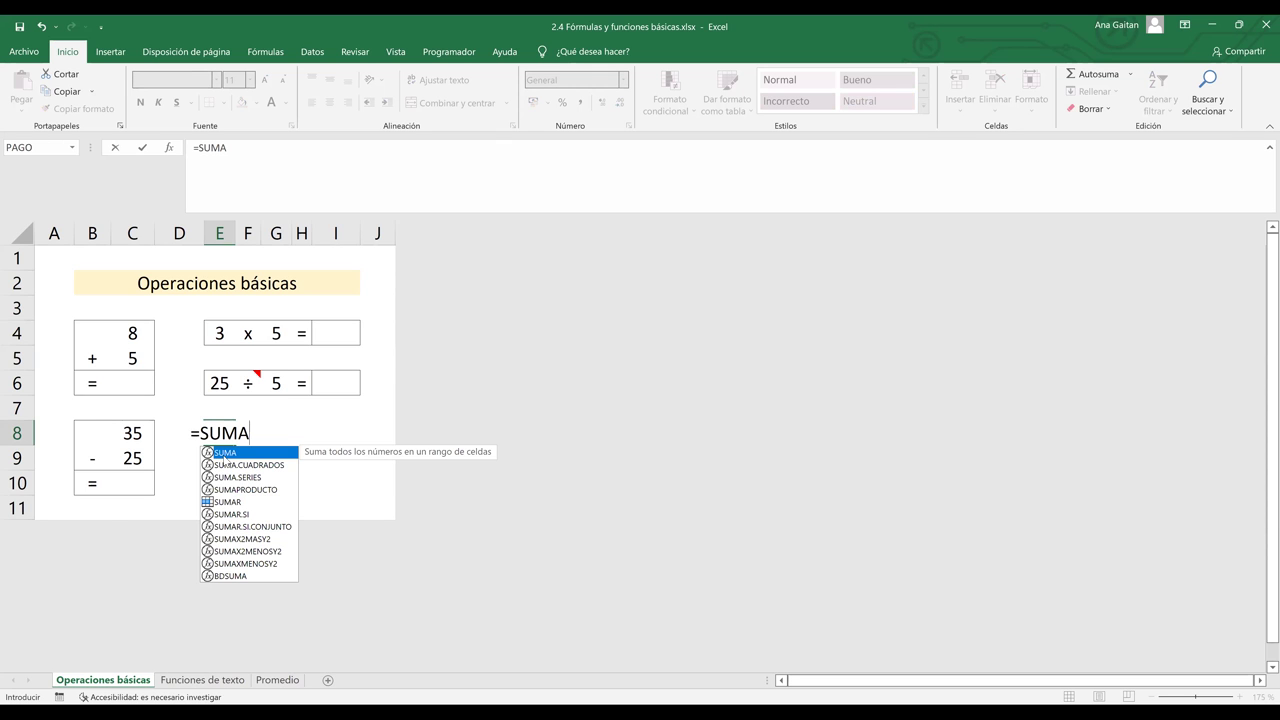
{"action": "double_click", "coordinate": [224, 455]}
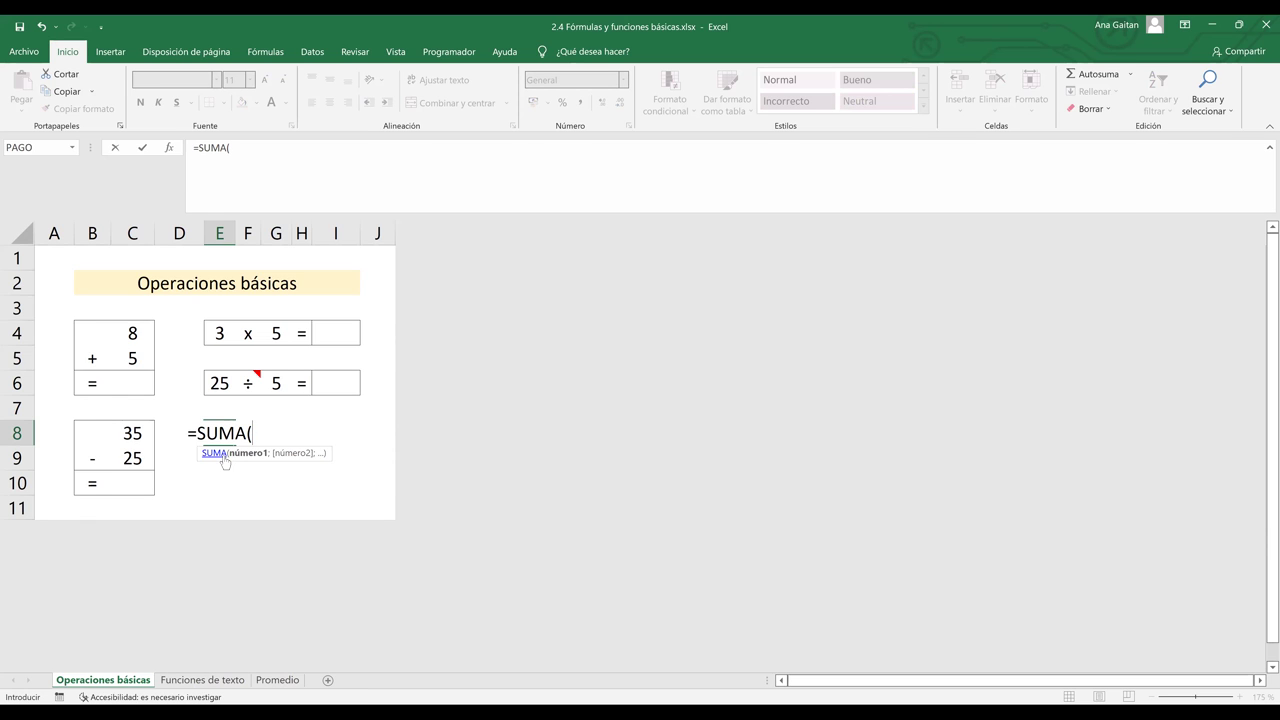
{"action": "type", "text": "S"}
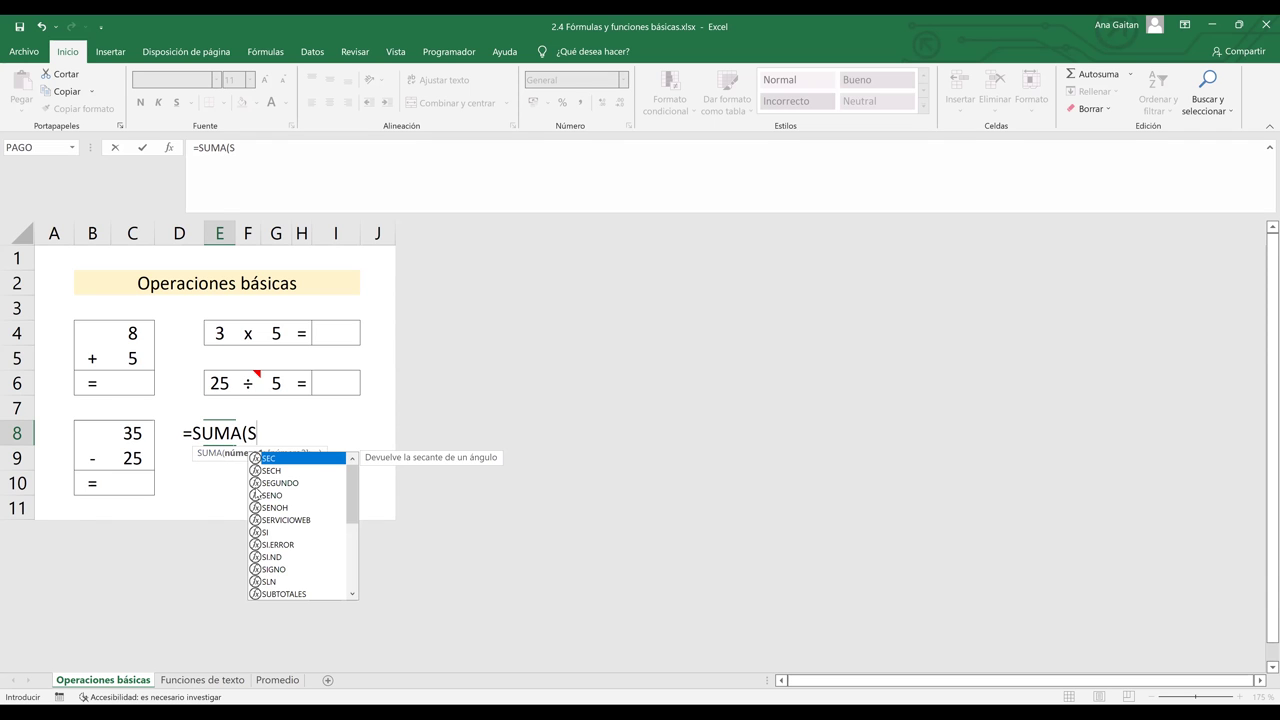
{"action": "type", "text": "UMA"}
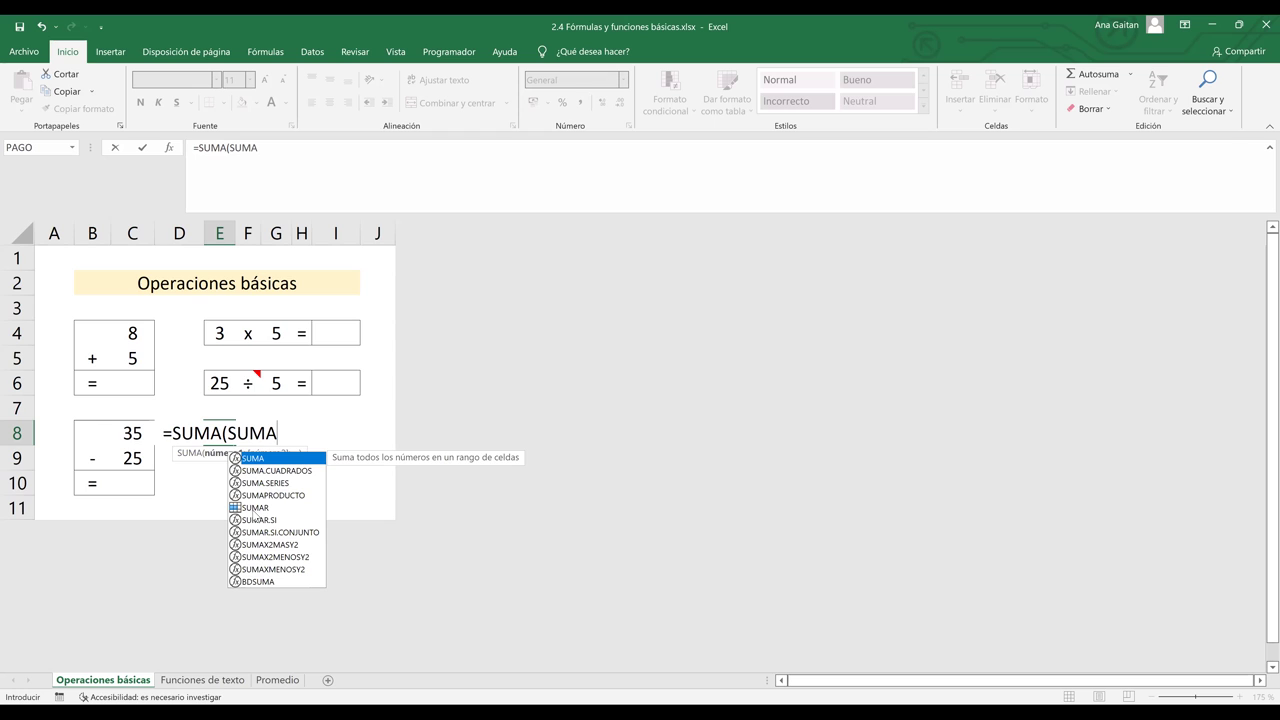
{"action": "left_click", "coordinate": [253, 508]}
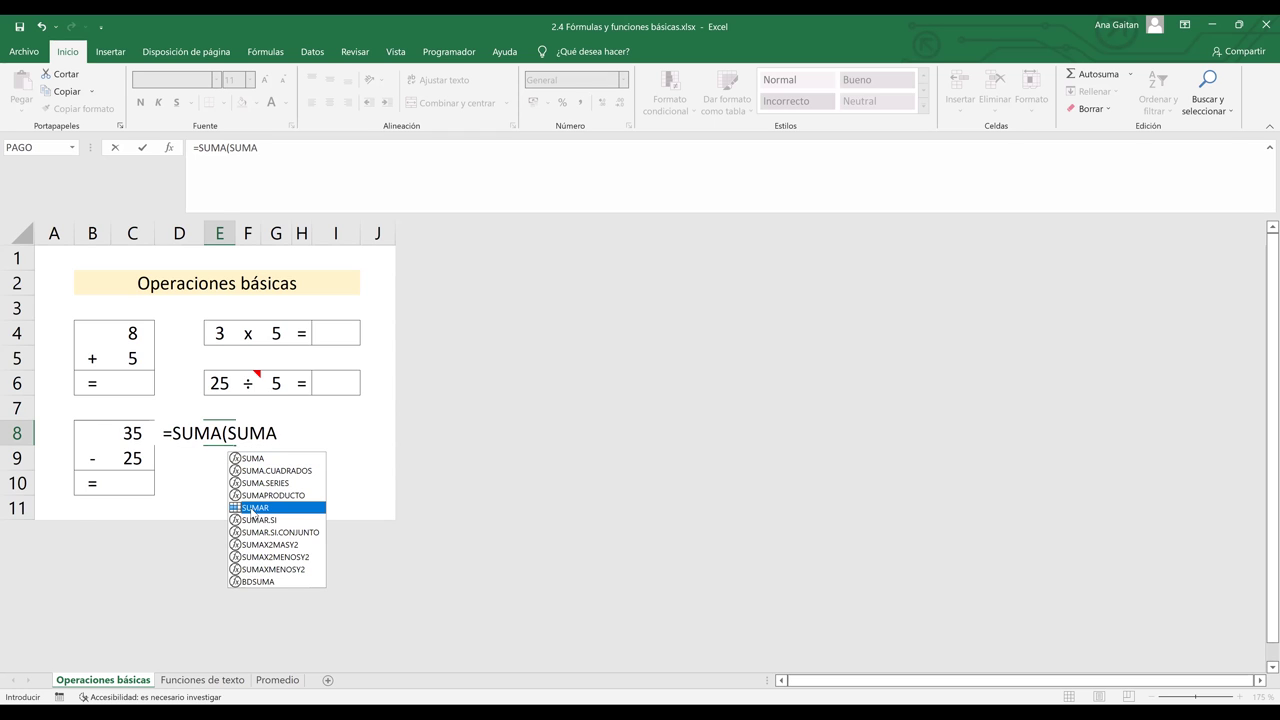
{"action": "double_click", "coordinate": [249, 508]}
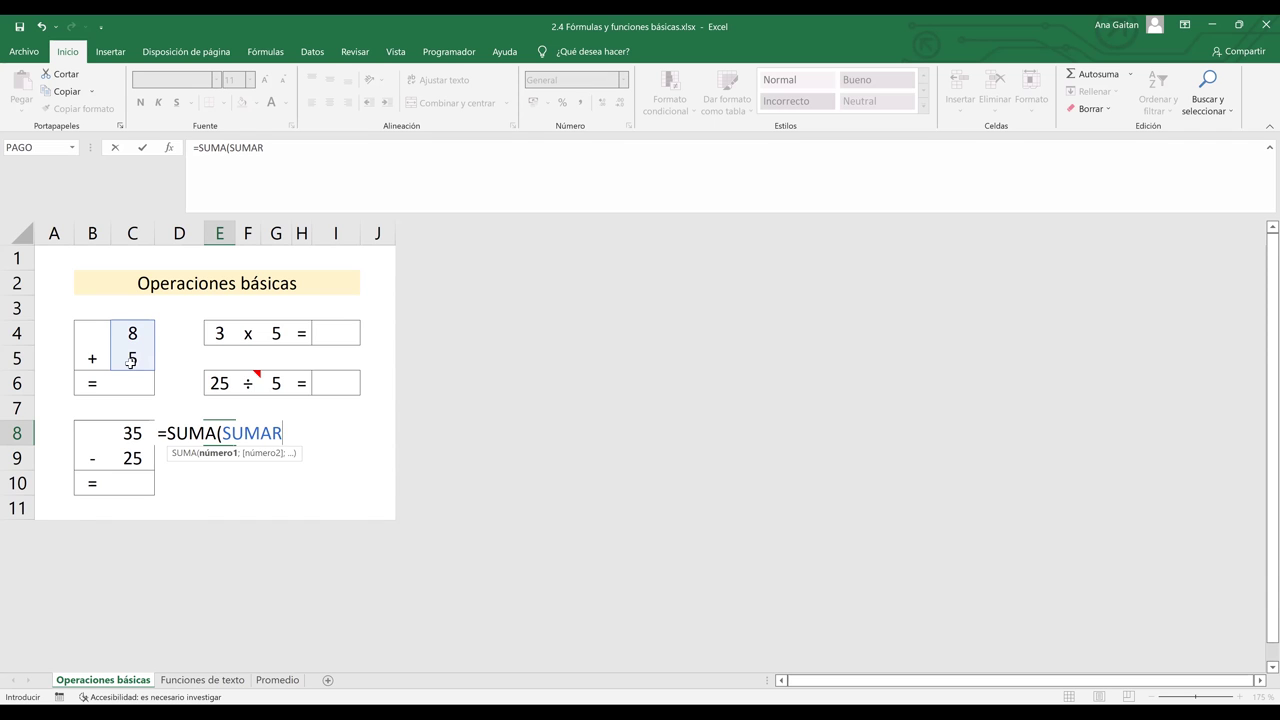
{"action": "type", "text": ")"}
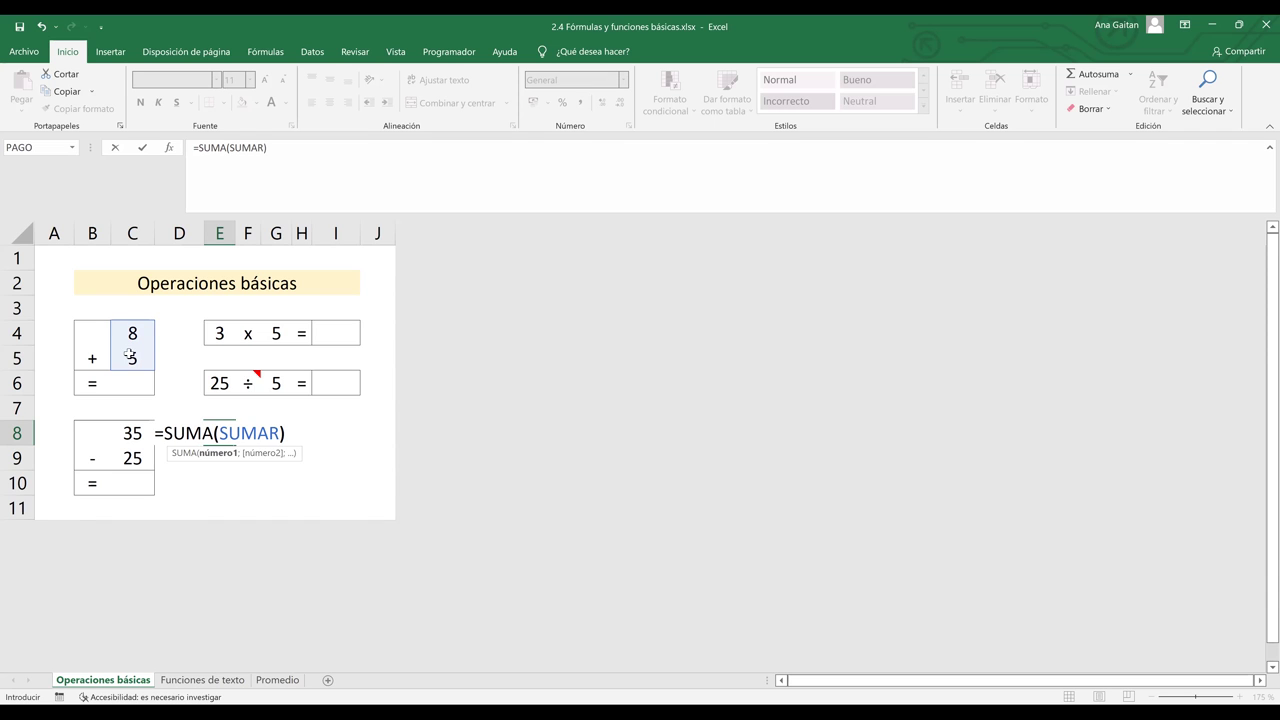
{"action": "key", "text": "Return"}
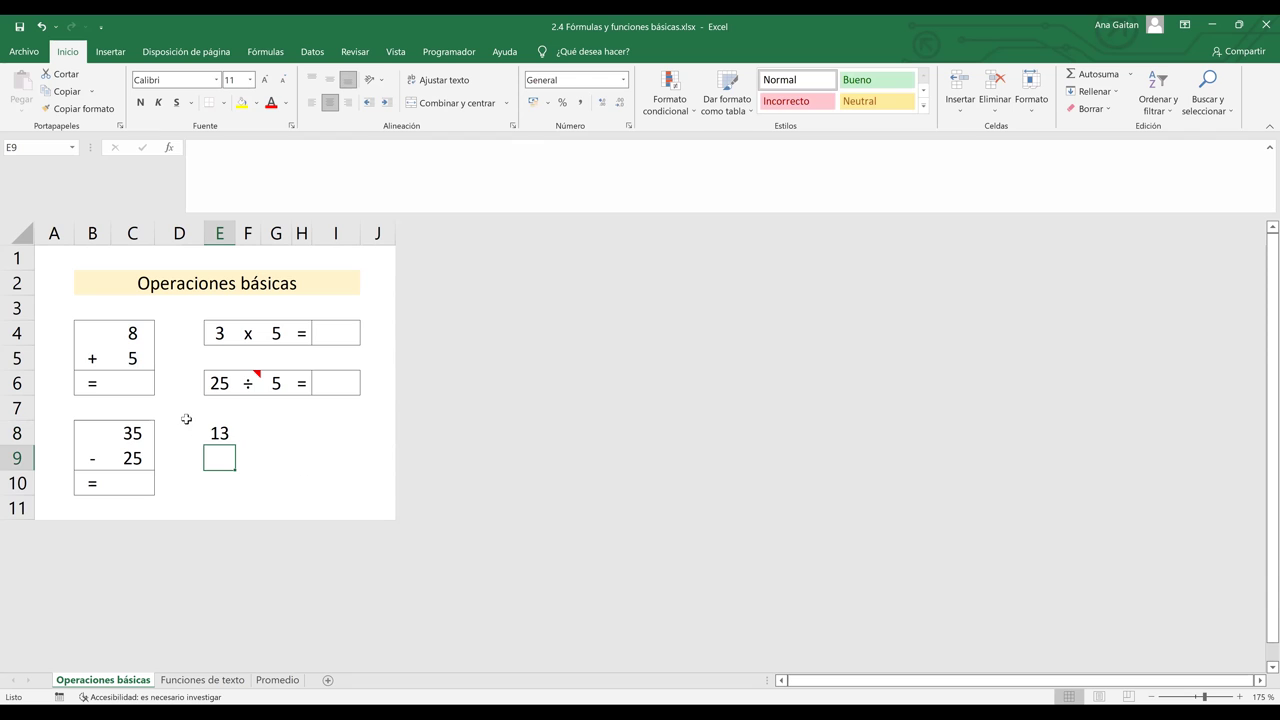
{"action": "key", "text": "Up"}
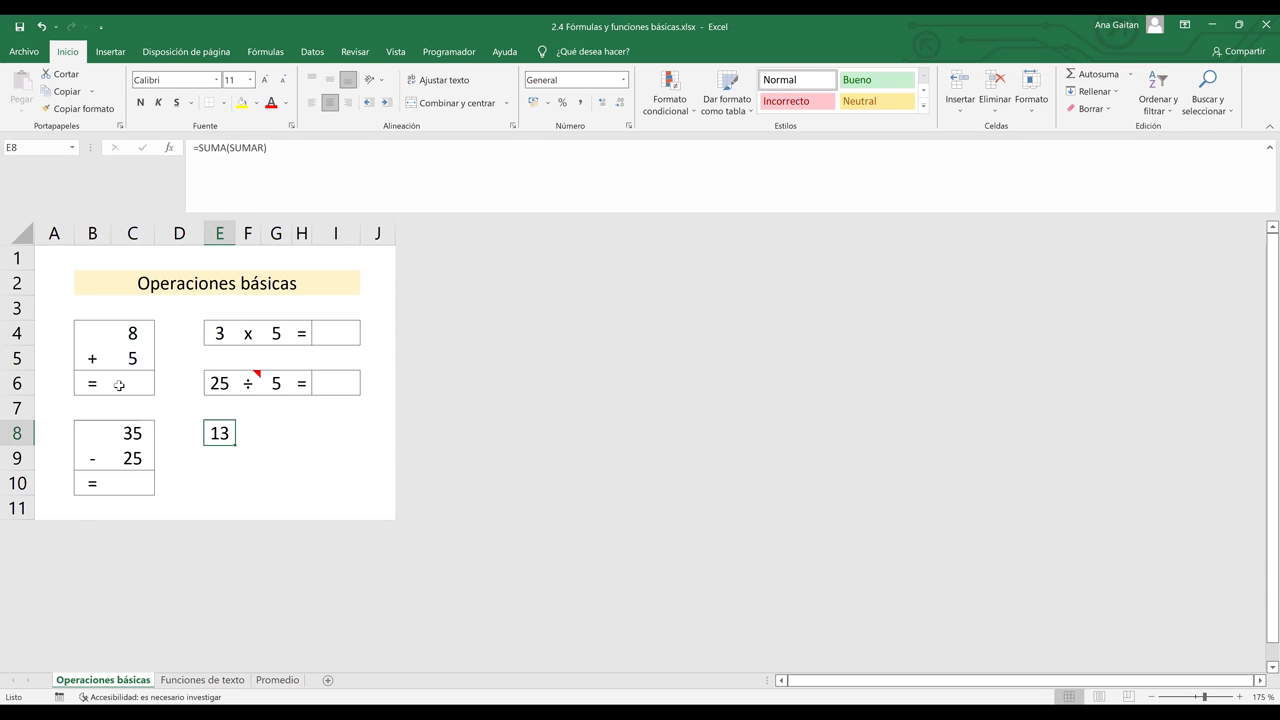
{"action": "left_click", "coordinate": [118, 385]}
{"action": "type", "text": "="}
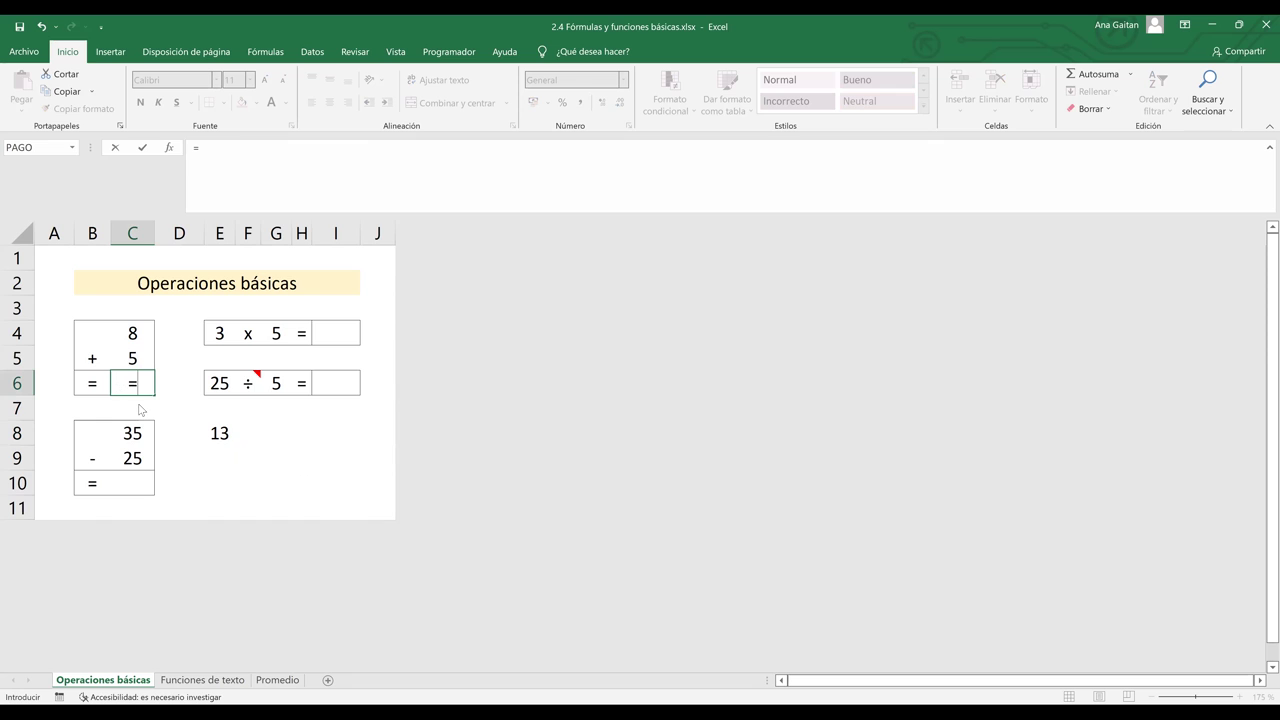
{"action": "type", "text": "SUMA("}
- Complete C6 as =SUMA(C4;C5), adding 8 and 5 to show 13
{"action": "left_click", "coordinate": [127, 332]}
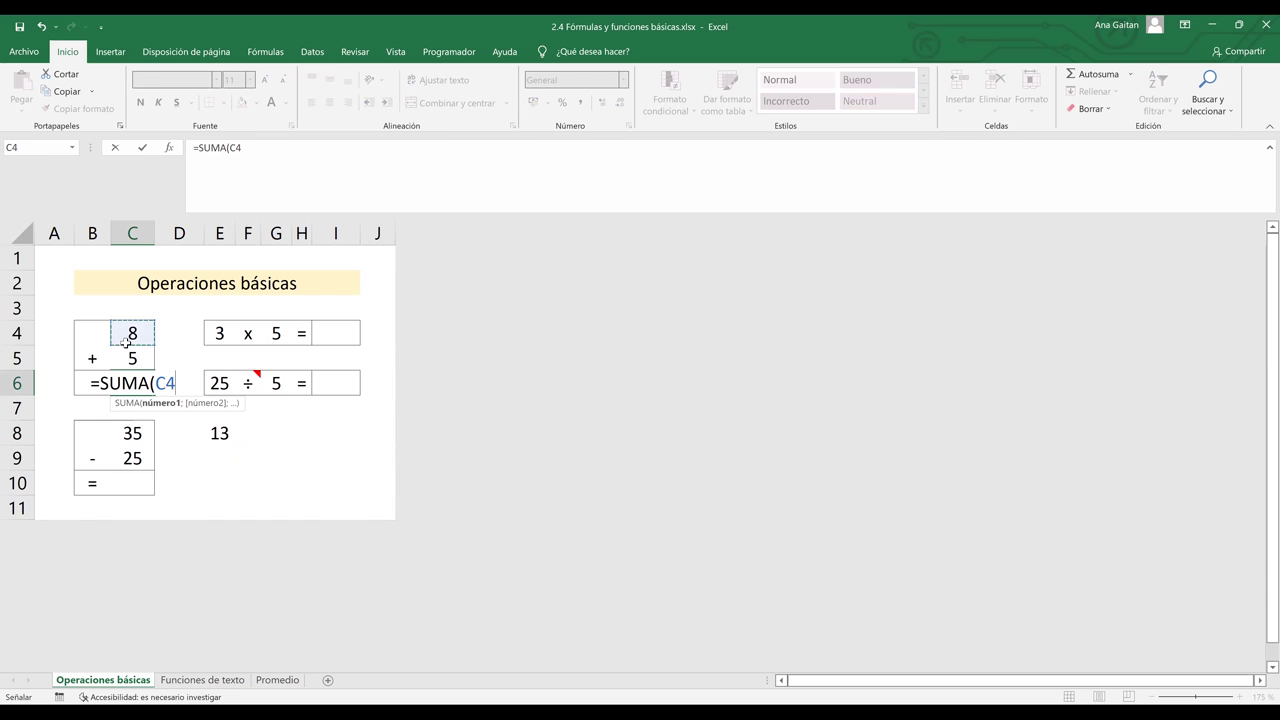
{"action": "left_click_drag", "start_coordinate": [127, 332], "coordinate": [127, 360]}
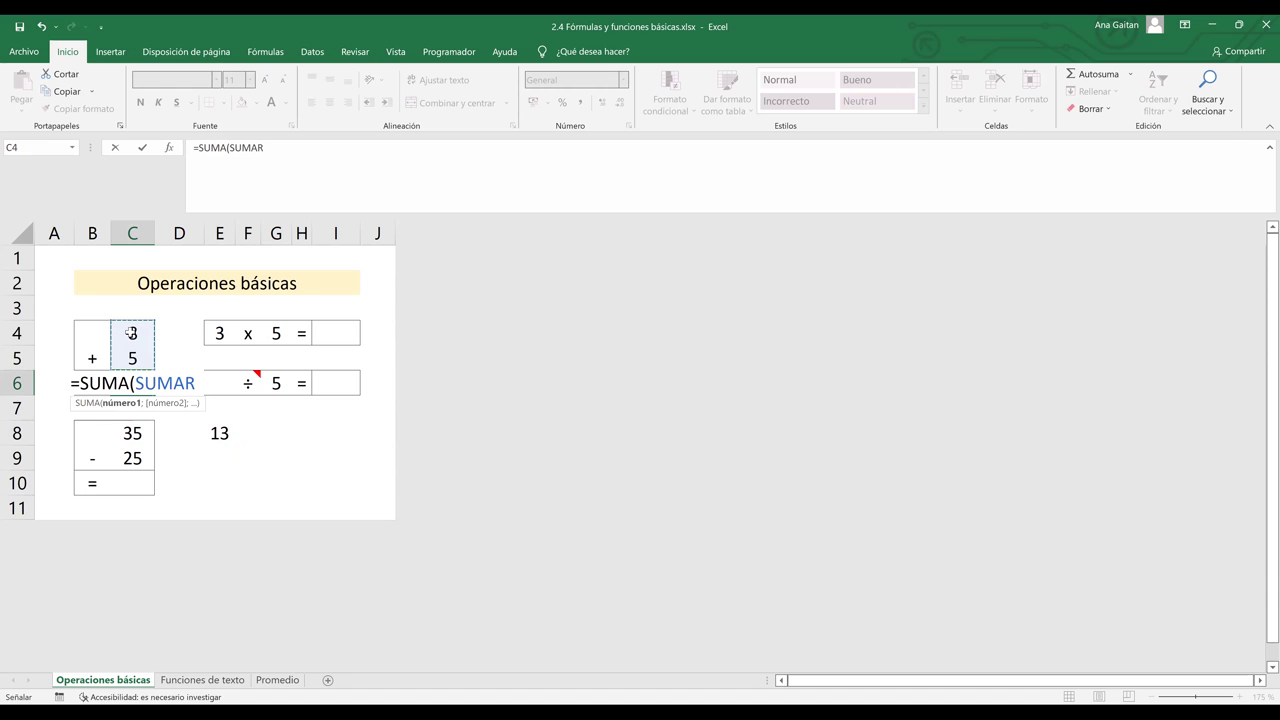
{"action": "left_click", "coordinate": [130, 333]}
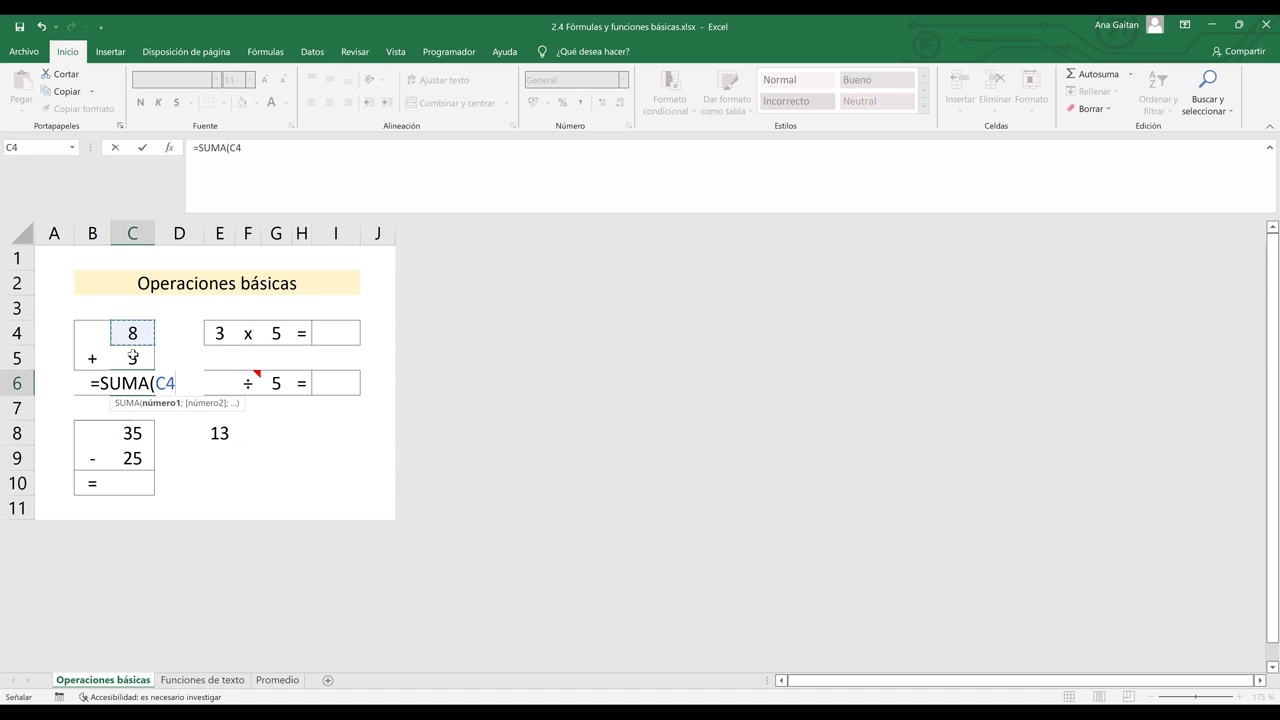
{"action": "type", "text": ";"}
{"action": "left_click", "coordinate": [132, 356]}
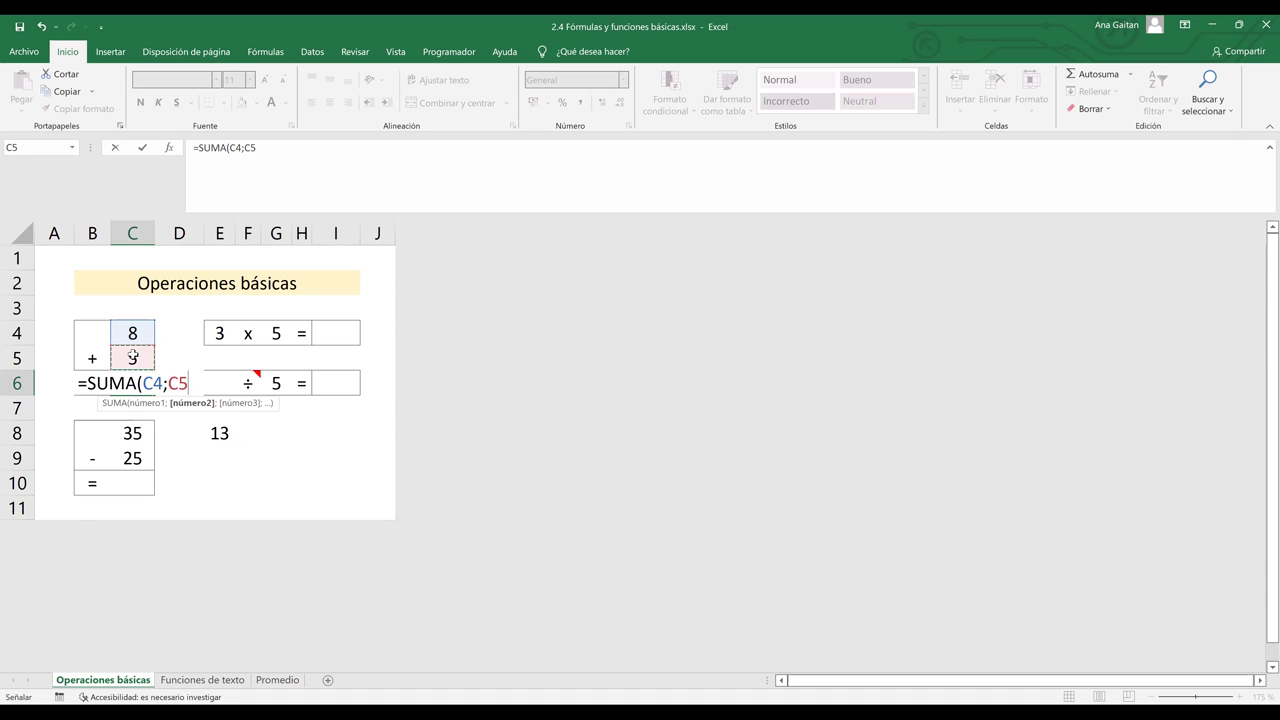
{"action": "type", "text": ")"}
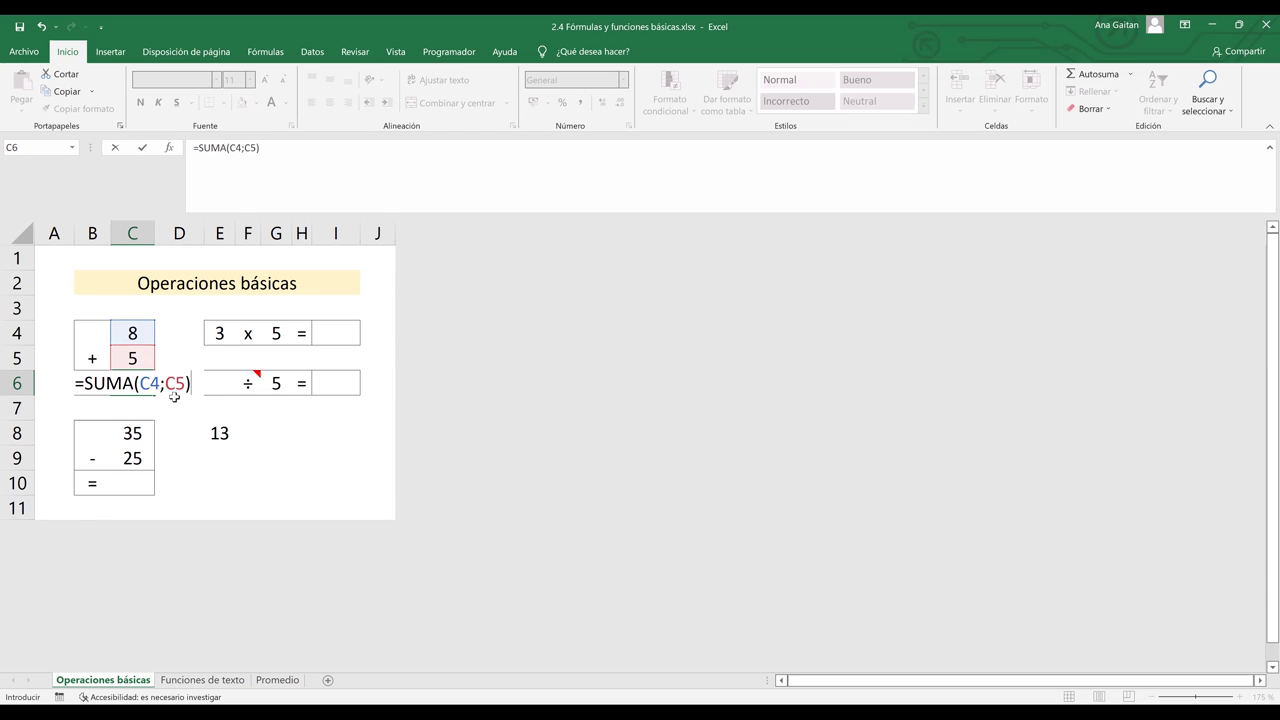
{"action": "key", "text": "Return"}
{"action": "left_click", "coordinate": [228, 456]}
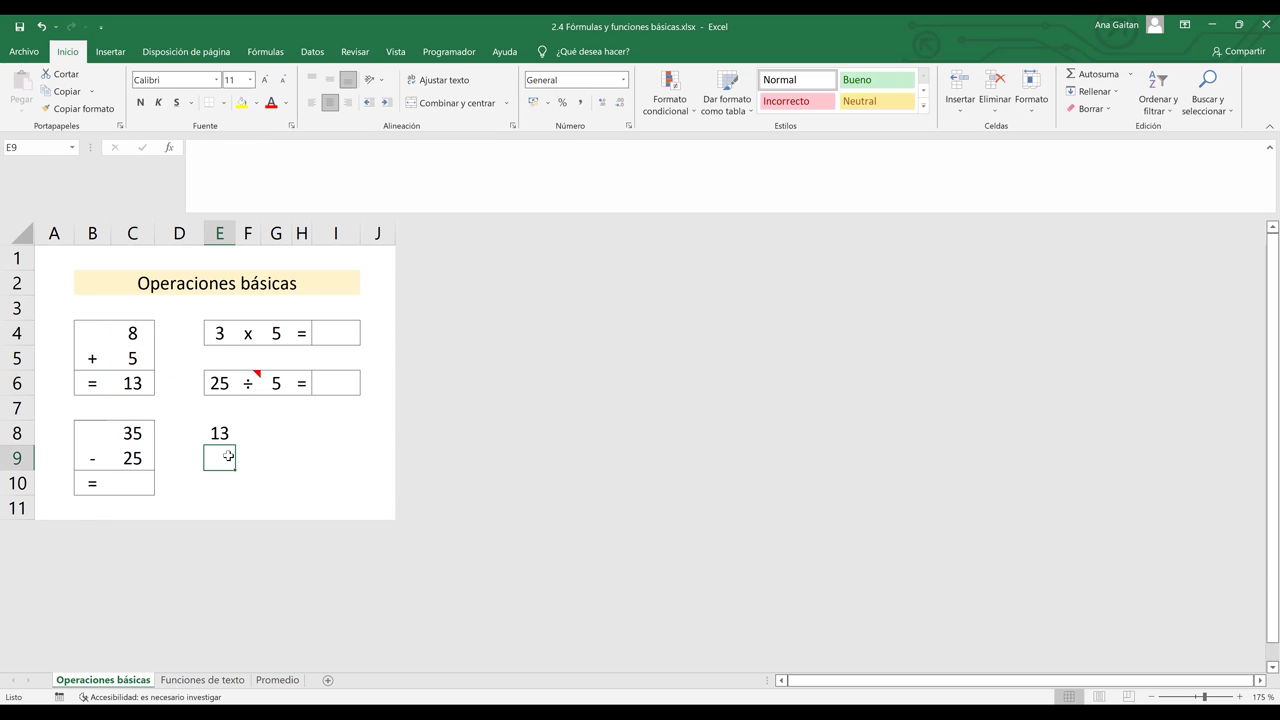
- Enter =E6/G6 in I6 so it divides 25 by 5 and shows 5
{"action": "left_click", "coordinate": [332, 384]}
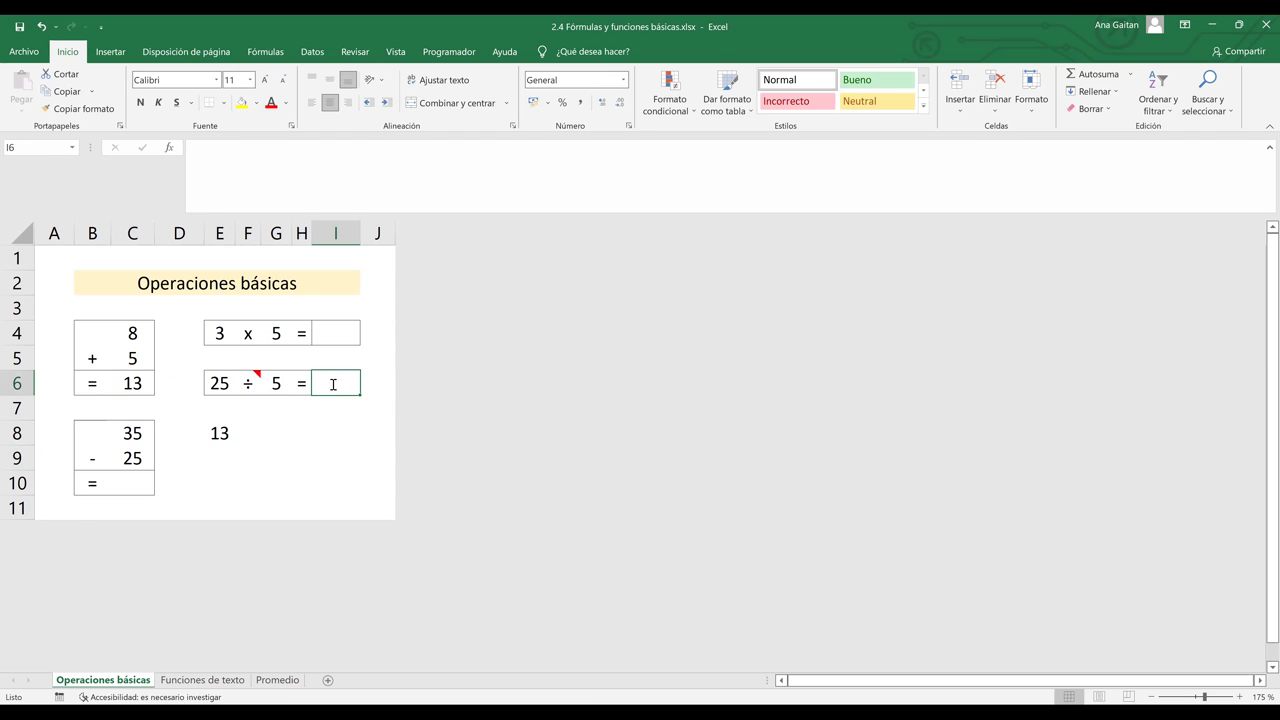
{"action": "type", "text": "="}
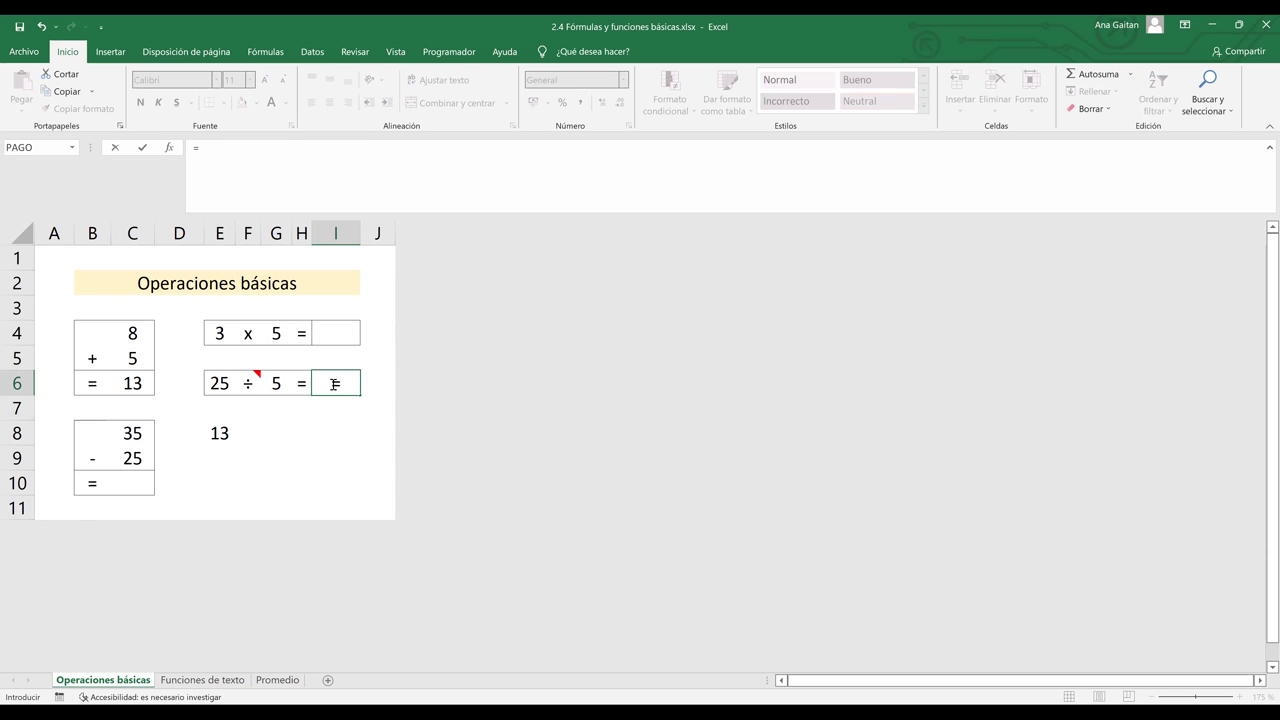
{"action": "left_click", "coordinate": [214, 384]}
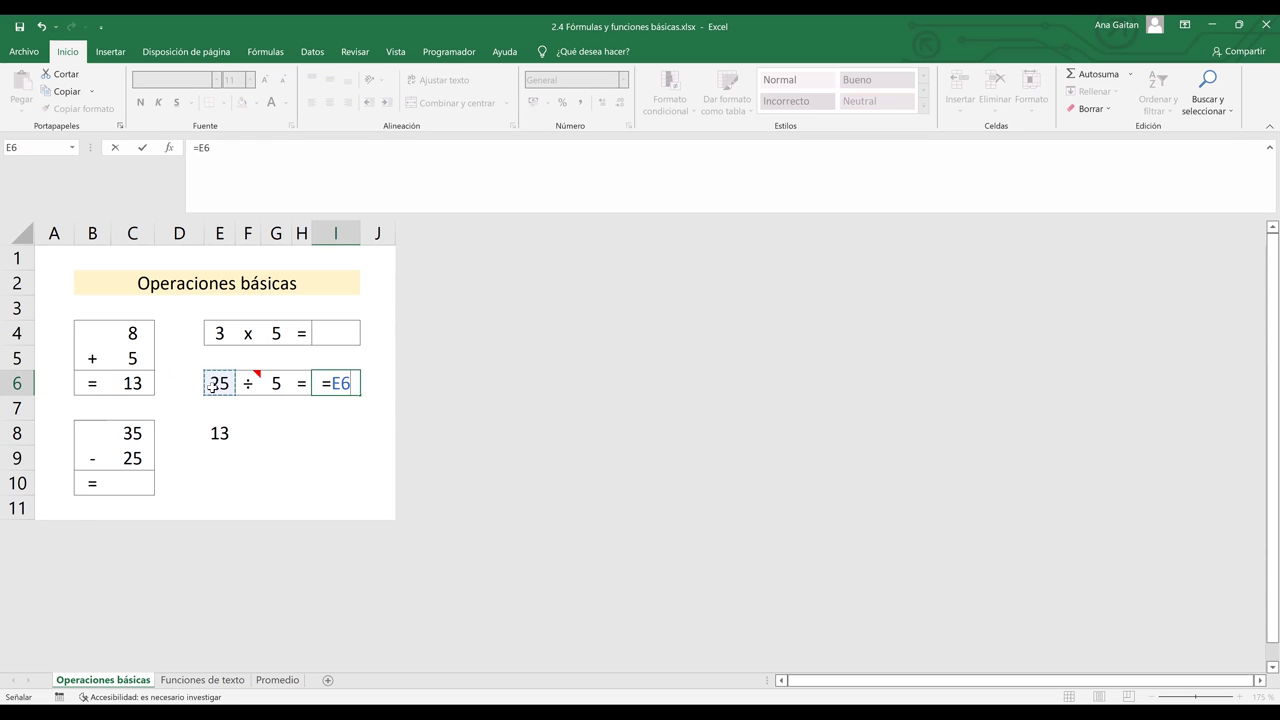
{"action": "type", "text": "/"}
{"action": "left_click", "coordinate": [279, 385]}
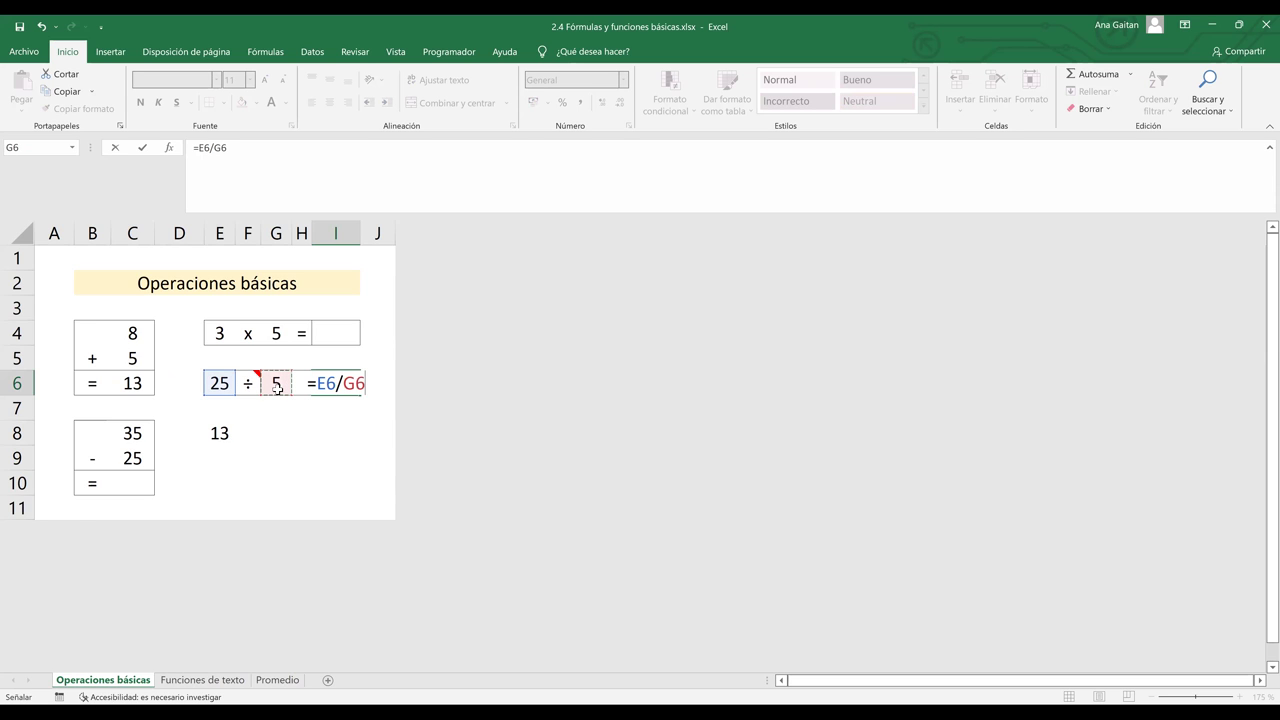
{"action": "key", "text": "Return"}
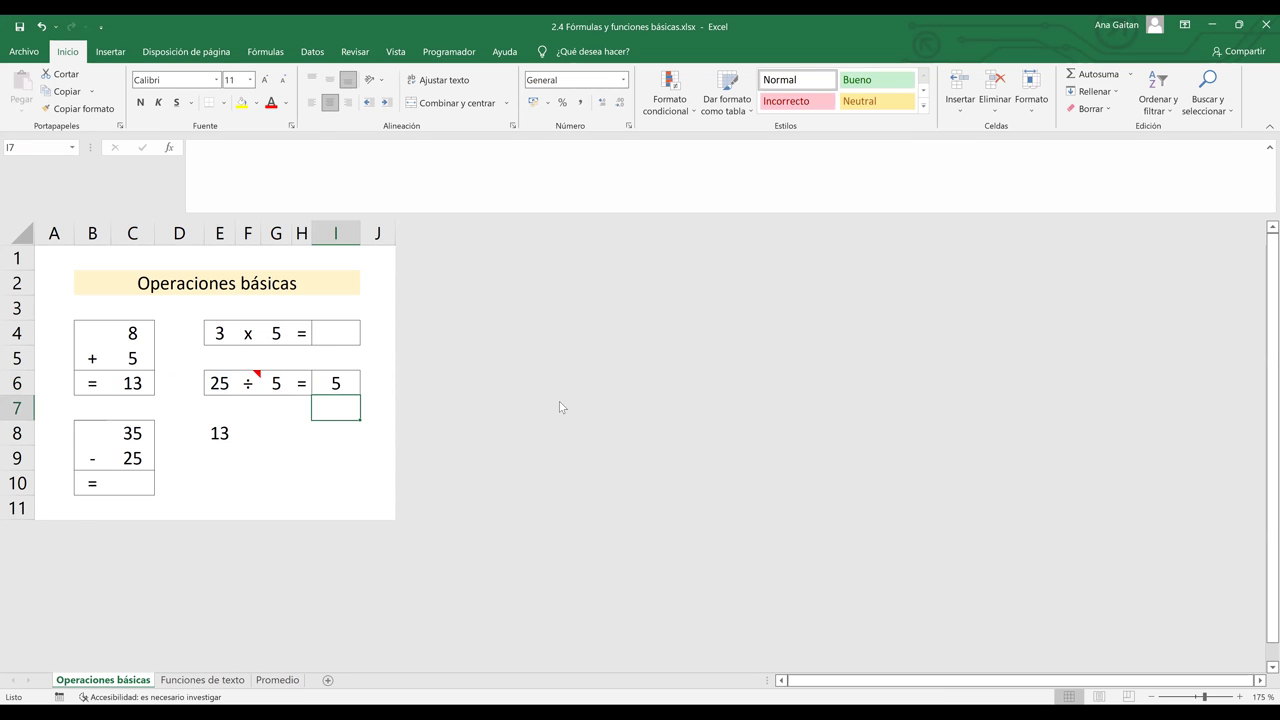
- Browse the Financieras function list on Fórmulas, then bring up the Lógicas functions
{"action": "left_click", "coordinate": [272, 57]}
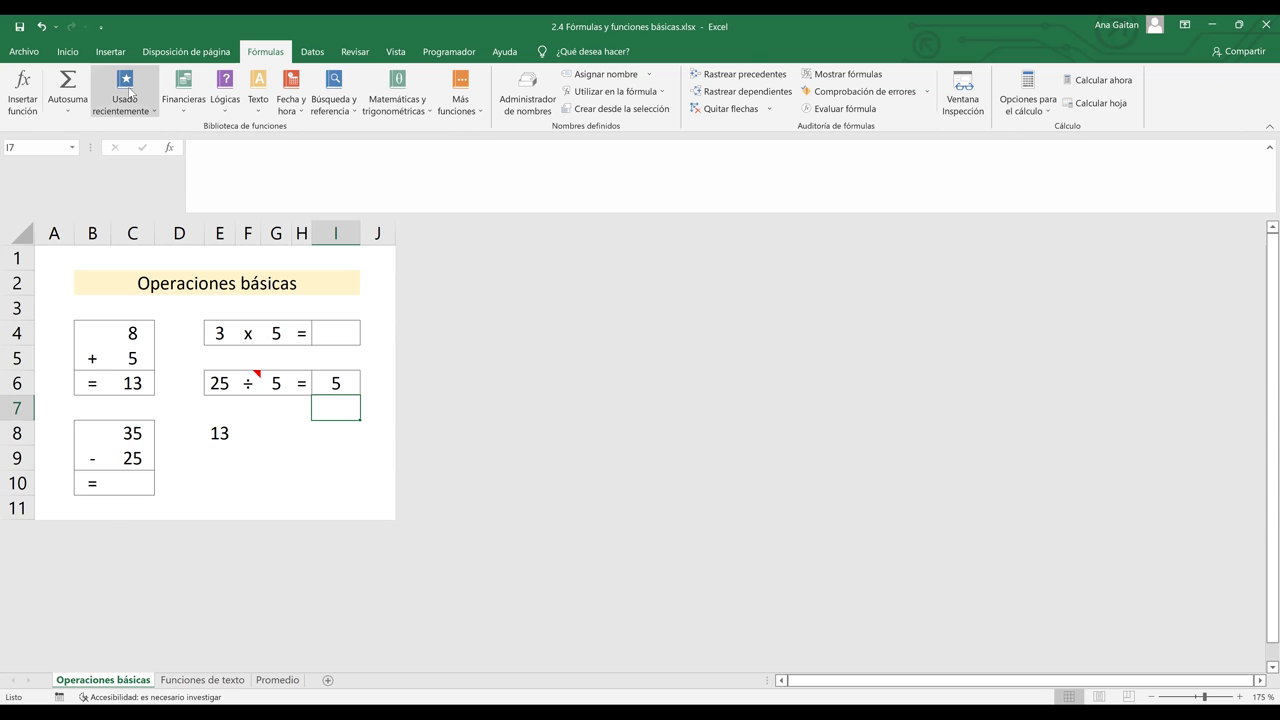
{"action": "left_click", "coordinate": [181, 114]}
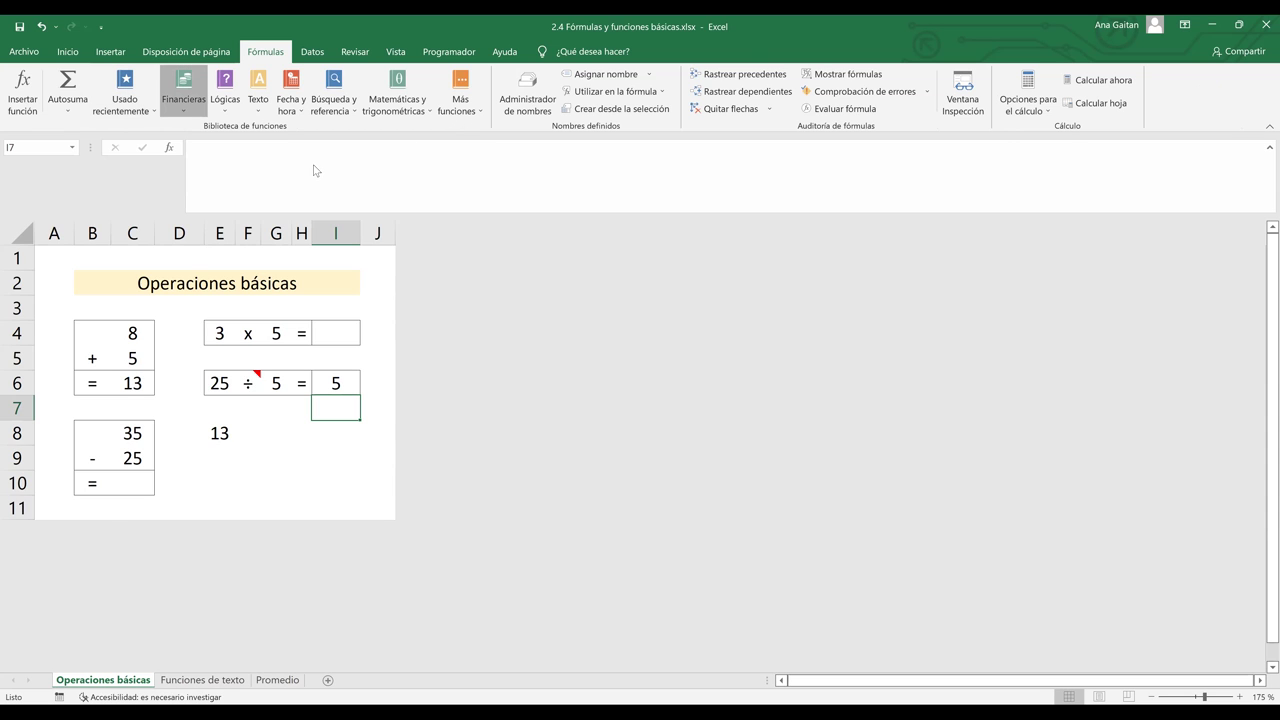
{"action": "scroll", "coordinate": [272, 268], "scroll_direction": "down", "scroll_amount": 3}
{"action": "scroll", "coordinate": [251, 386], "scroll_direction": "down", "scroll_amount": 7}
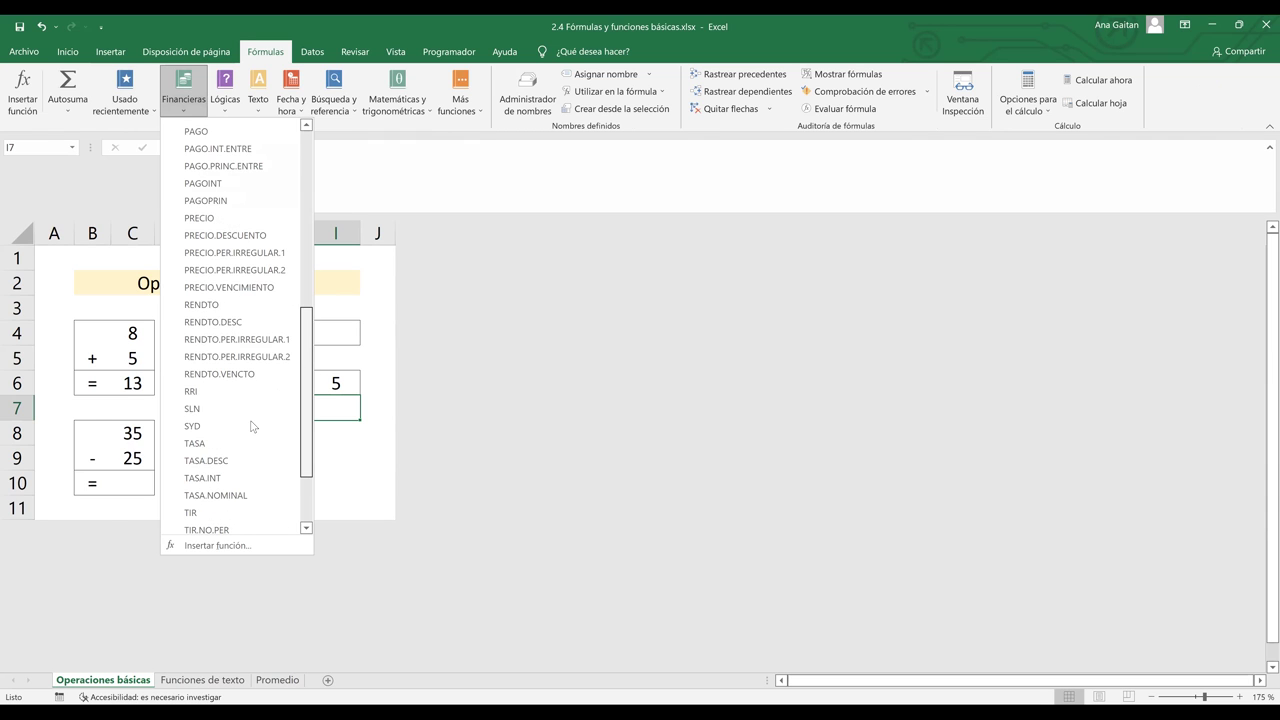
{"action": "scroll", "coordinate": [300, 125], "scroll_direction": "up", "scroll_amount": 10}
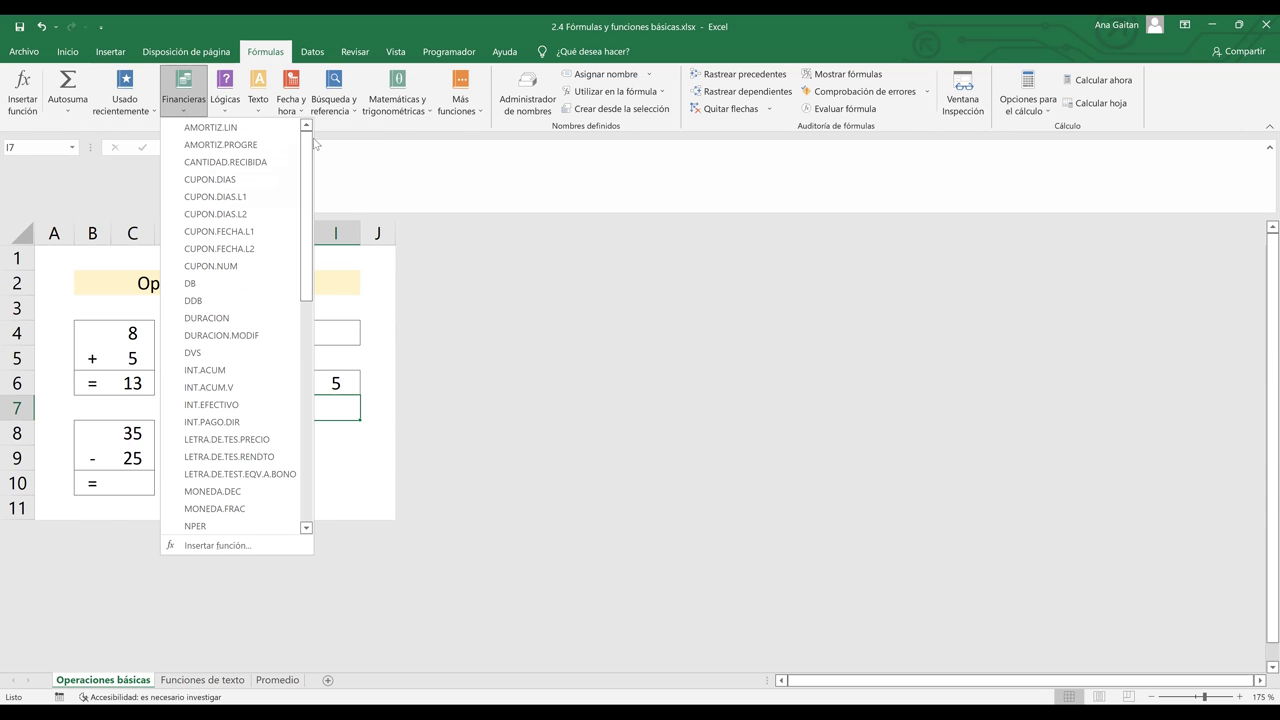
{"action": "left_click_drag", "start_coordinate": [308, 148], "coordinate": [295, 293]}
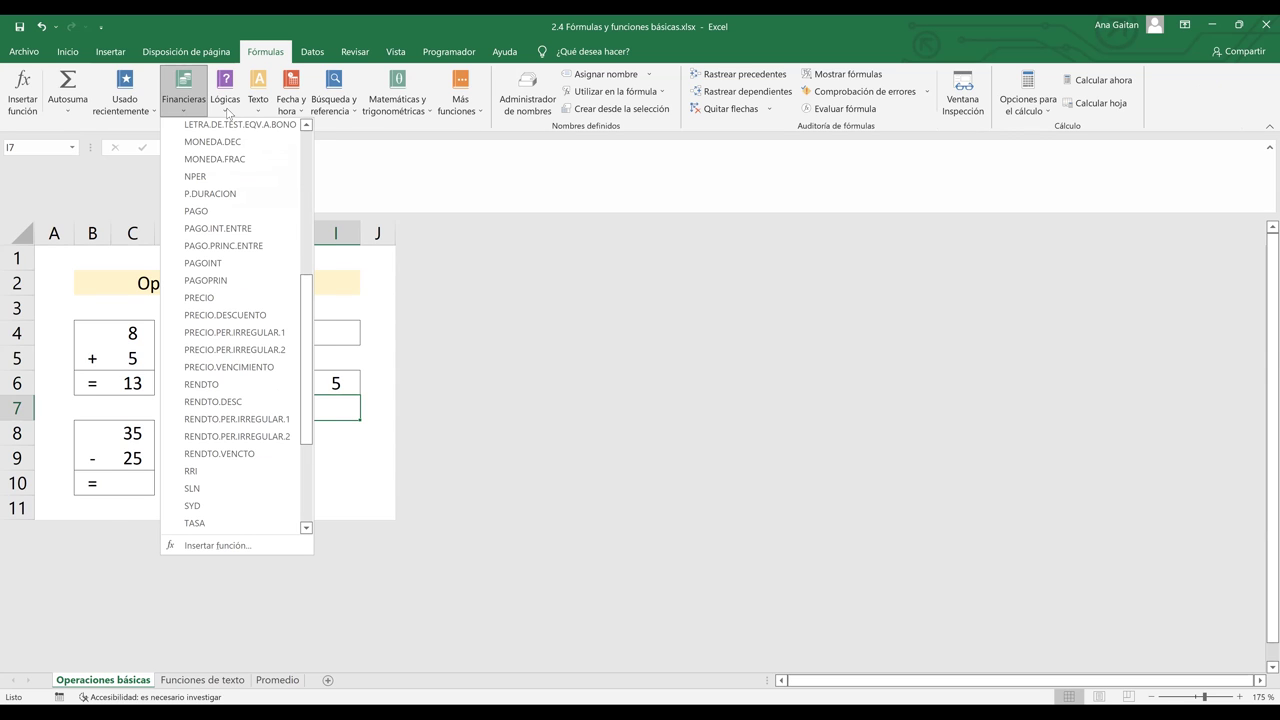
{"action": "left_click", "coordinate": [228, 110]}
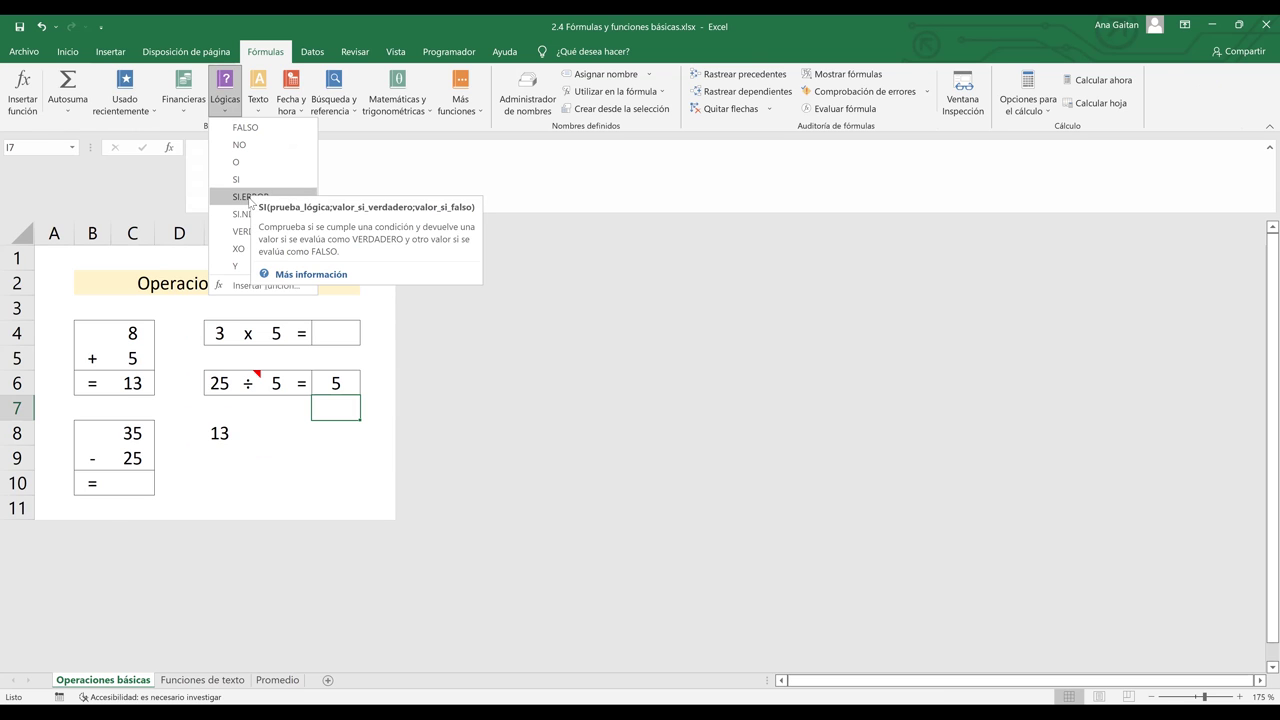
- Scroll through the Texto function list, then bring up the Fecha y hora functions
{"action": "left_click", "coordinate": [261, 112]}
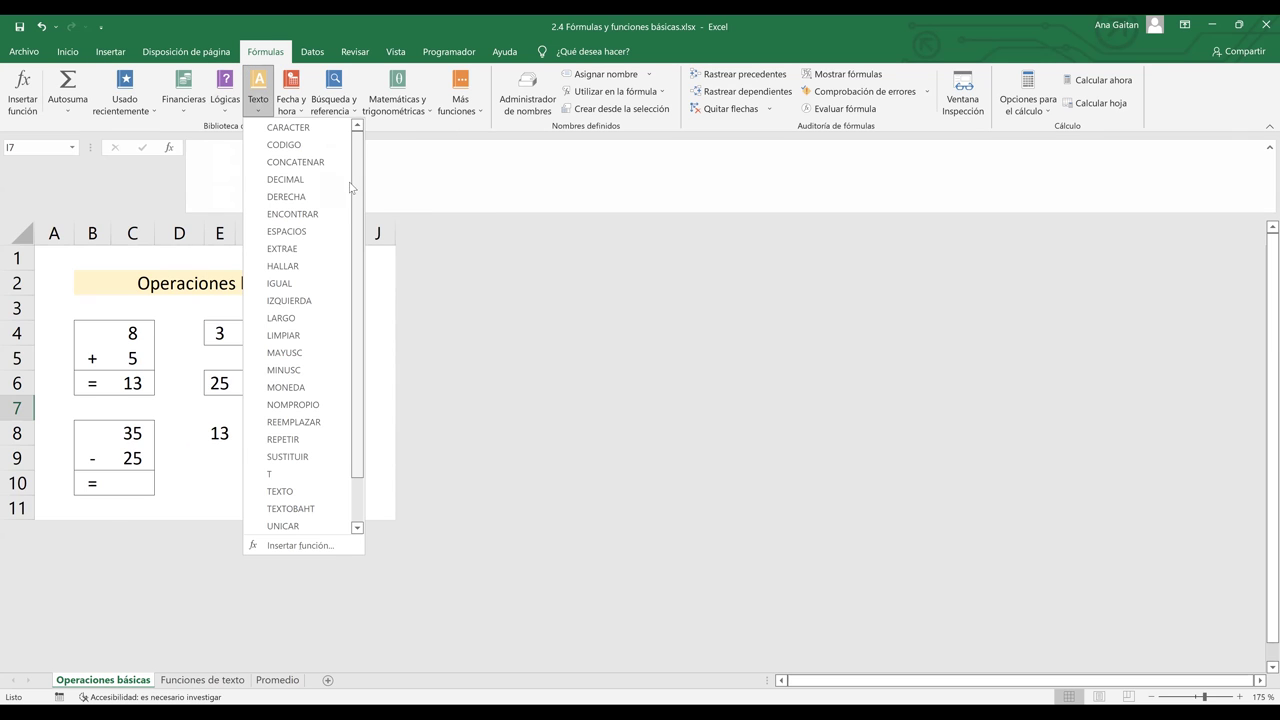
{"action": "scroll", "coordinate": [351, 218], "scroll_direction": "down", "scroll_amount": 1}
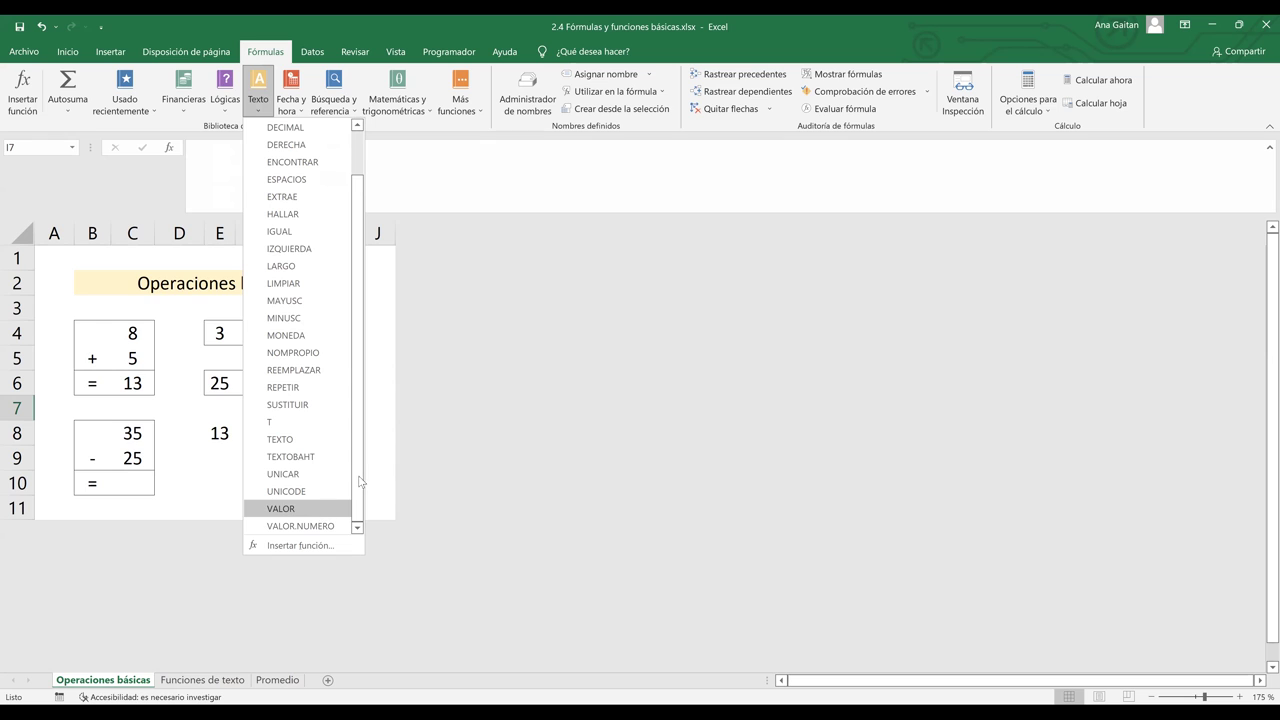
{"action": "scroll", "coordinate": [357, 317], "scroll_direction": "up", "scroll_amount": 1}
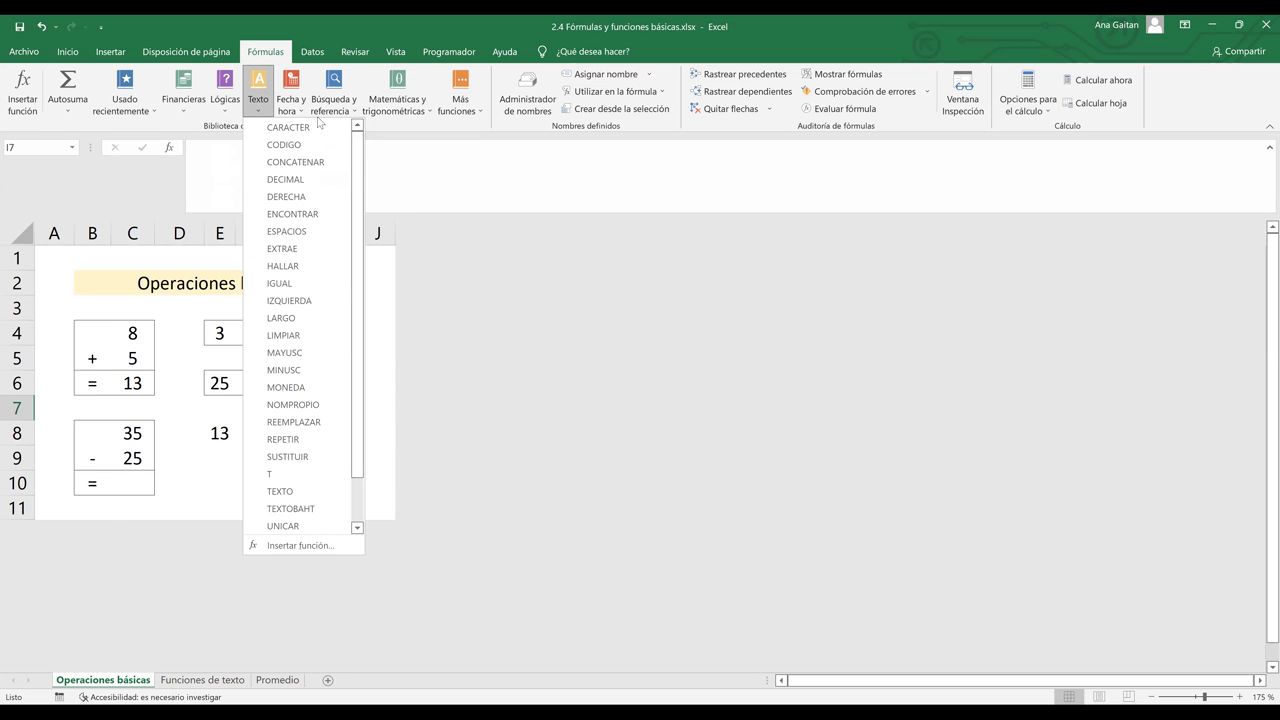
{"action": "left_click", "coordinate": [291, 100]}
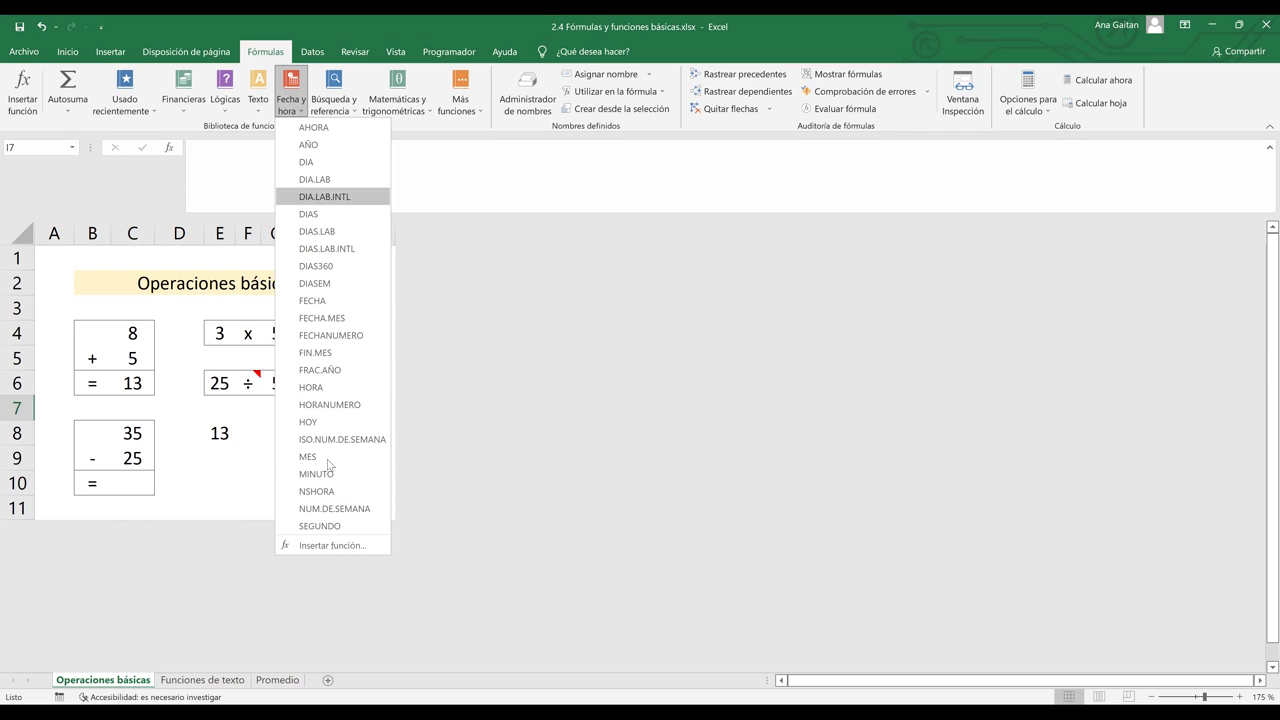
- Look over Búsqueda y referencia functions like FILAS and BUSCARH, then go to Matemáticas y trigonométricas
{"action": "left_click", "coordinate": [337, 108]}
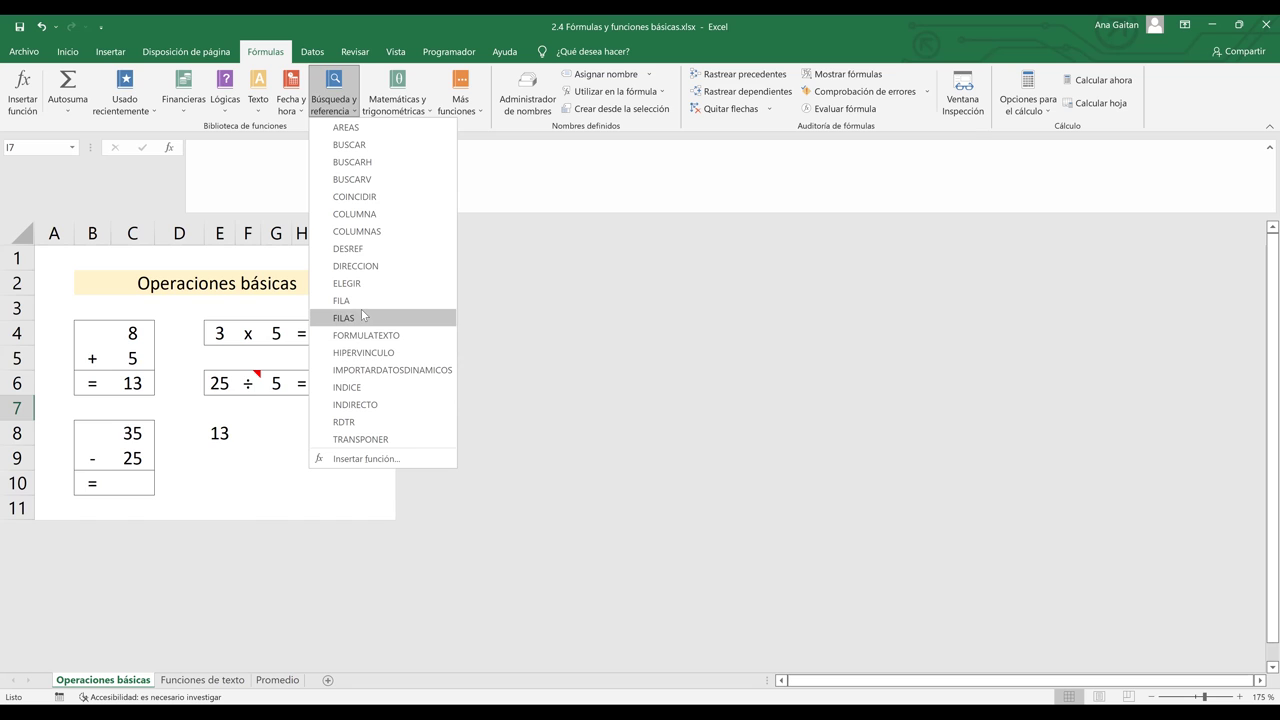
{"action": "mouse_move", "coordinate": [362, 314]}
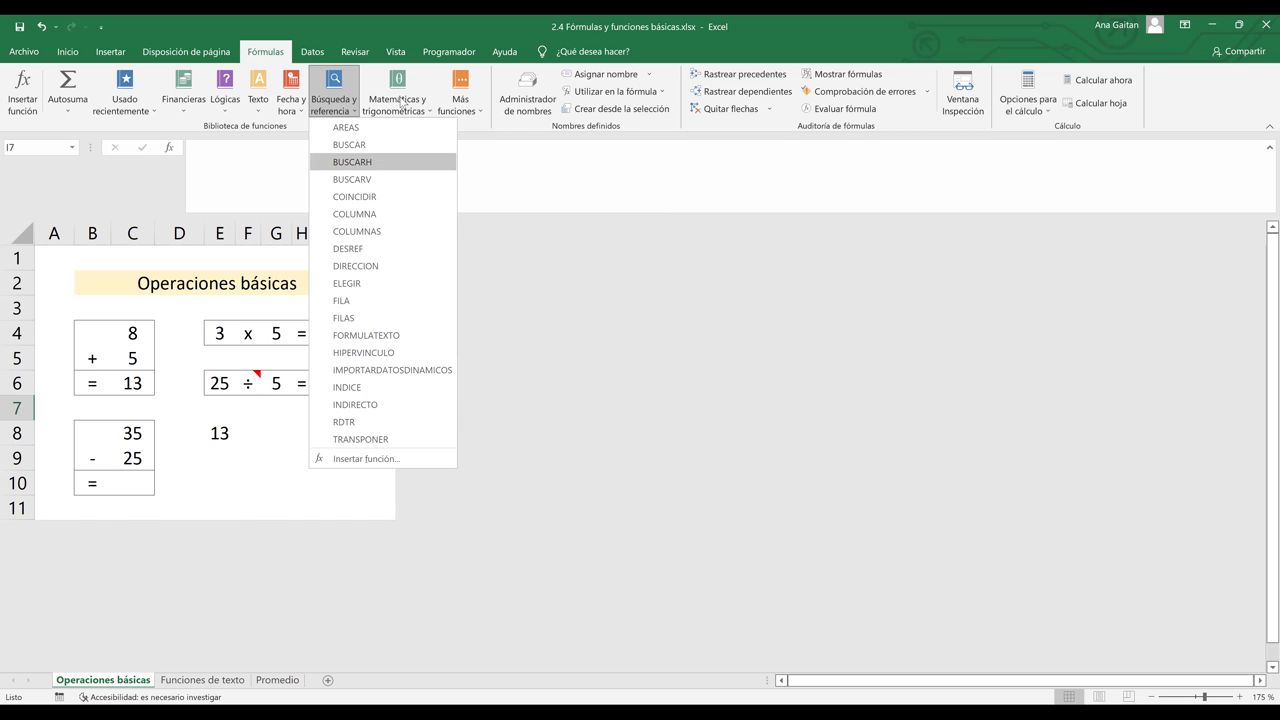
{"action": "mouse_move", "coordinate": [400, 103]}
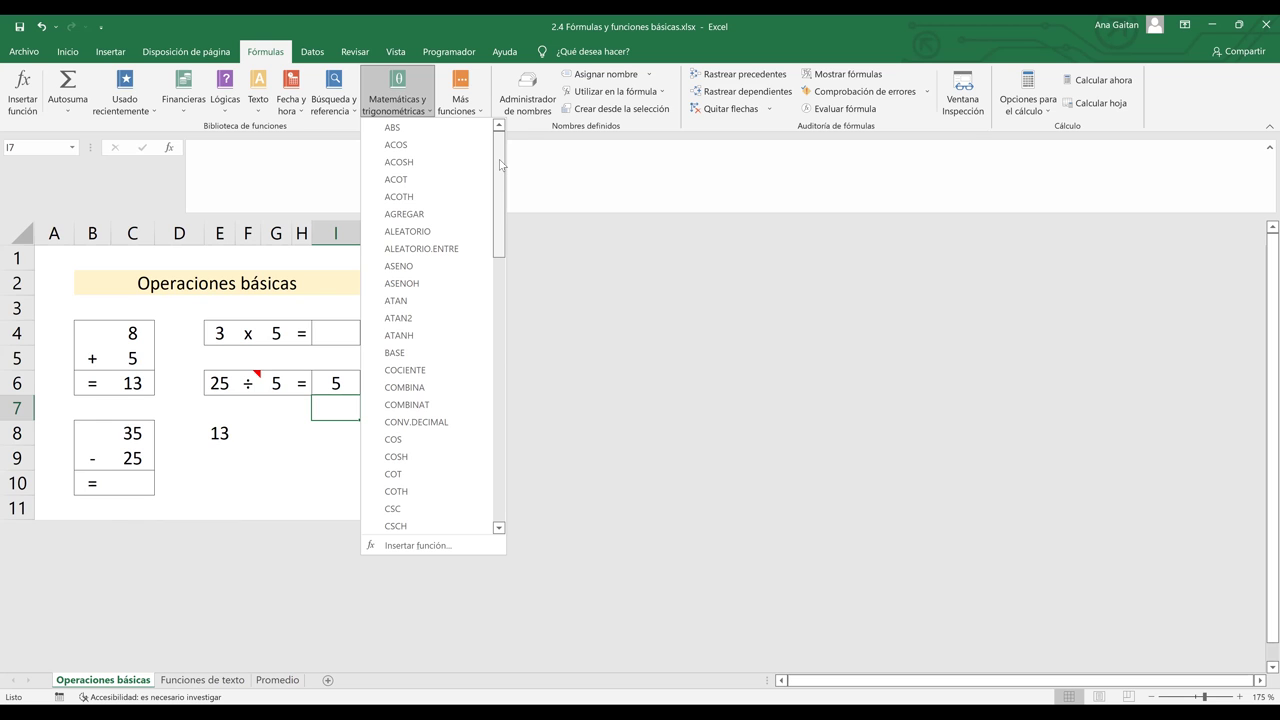
- Scroll the Matemáticas y trigonométricas list, view Más funciones, then show the Autosuma choices
{"action": "left_click_drag", "start_coordinate": [502, 165], "coordinate": [413, 117]}
{"action": "scroll", "coordinate": [483, 272], "scroll_direction": "down", "scroll_amount": 15}
{"action": "scroll", "coordinate": [493, 428], "scroll_direction": "down", "scroll_amount": 4}
{"action": "scroll", "coordinate": [474, 233], "scroll_direction": "up", "scroll_amount": 6}
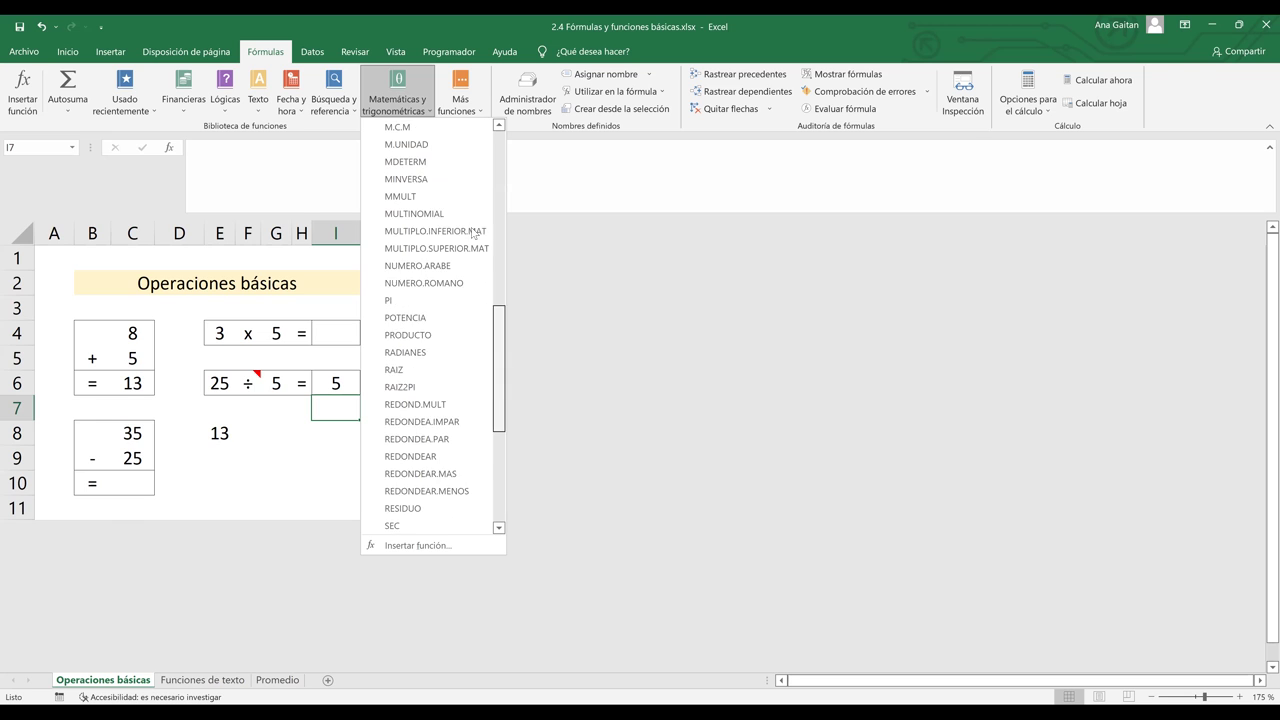
{"action": "scroll", "coordinate": [474, 233], "scroll_direction": "up", "scroll_amount": 8}
{"action": "left_click", "coordinate": [467, 110]}
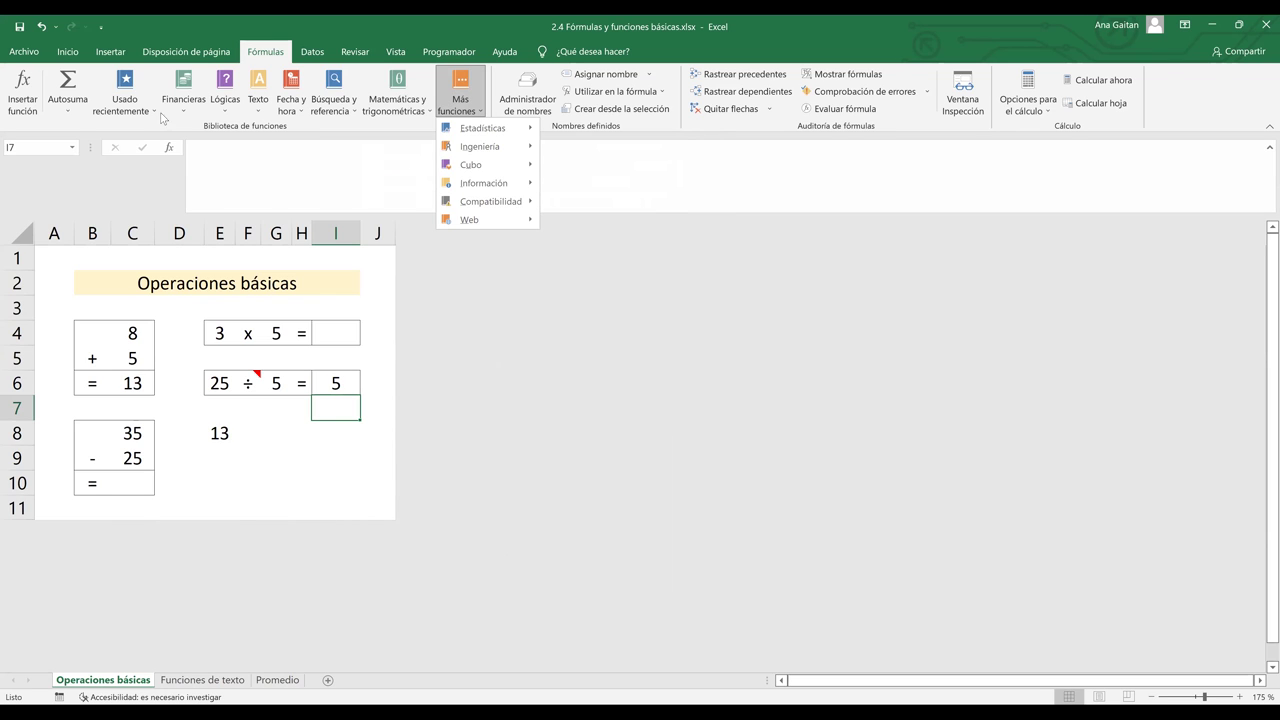
{"action": "left_click", "coordinate": [68, 111]}
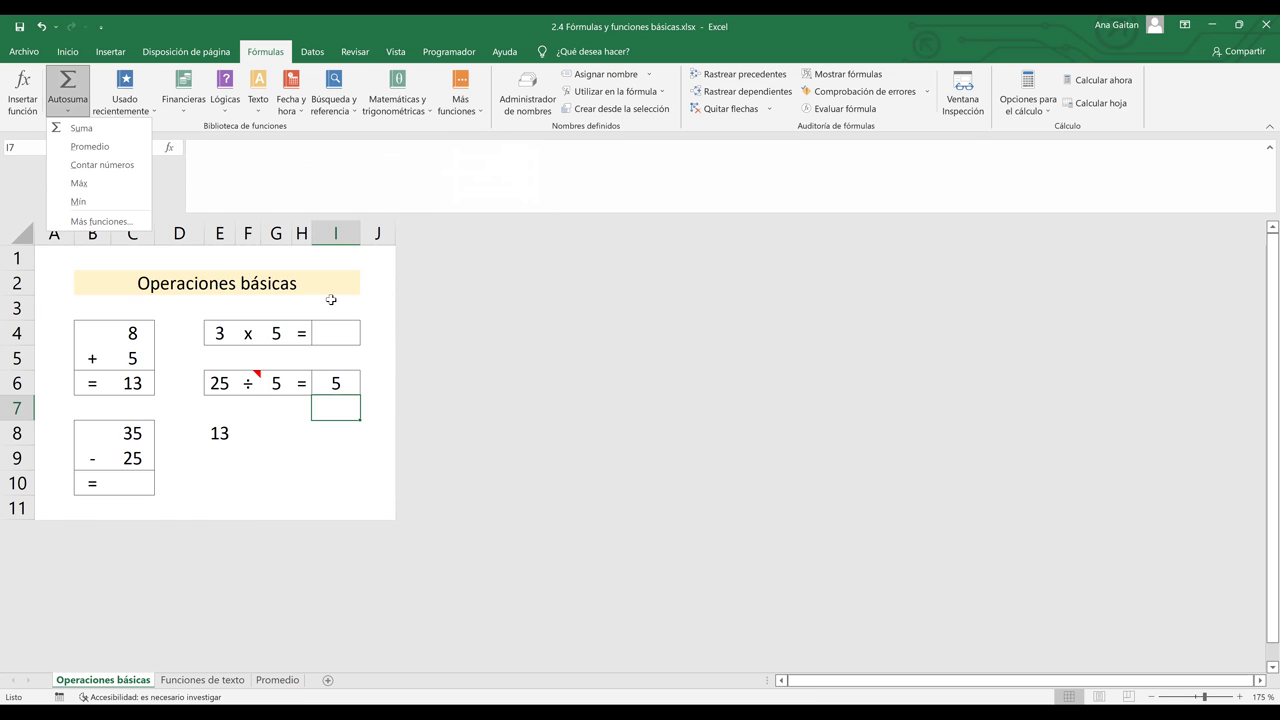
- Delete the plus sign in B5 and clear the 13 result from C6
{"action": "left_click", "coordinate": [92, 358]}
{"action": "key", "text": "BackSpace"}
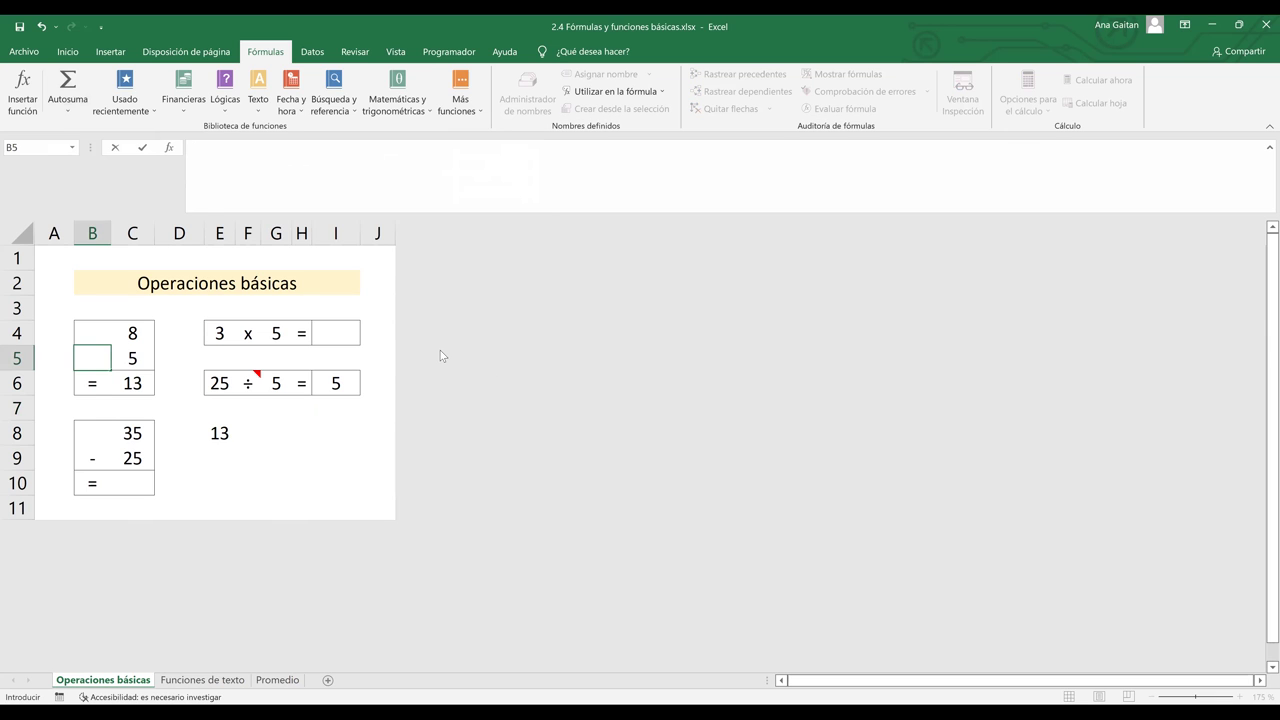
{"action": "left_click", "coordinate": [133, 383]}
{"action": "double_click", "coordinate": [133, 383]}
{"action": "left_click", "coordinate": [196, 409]}
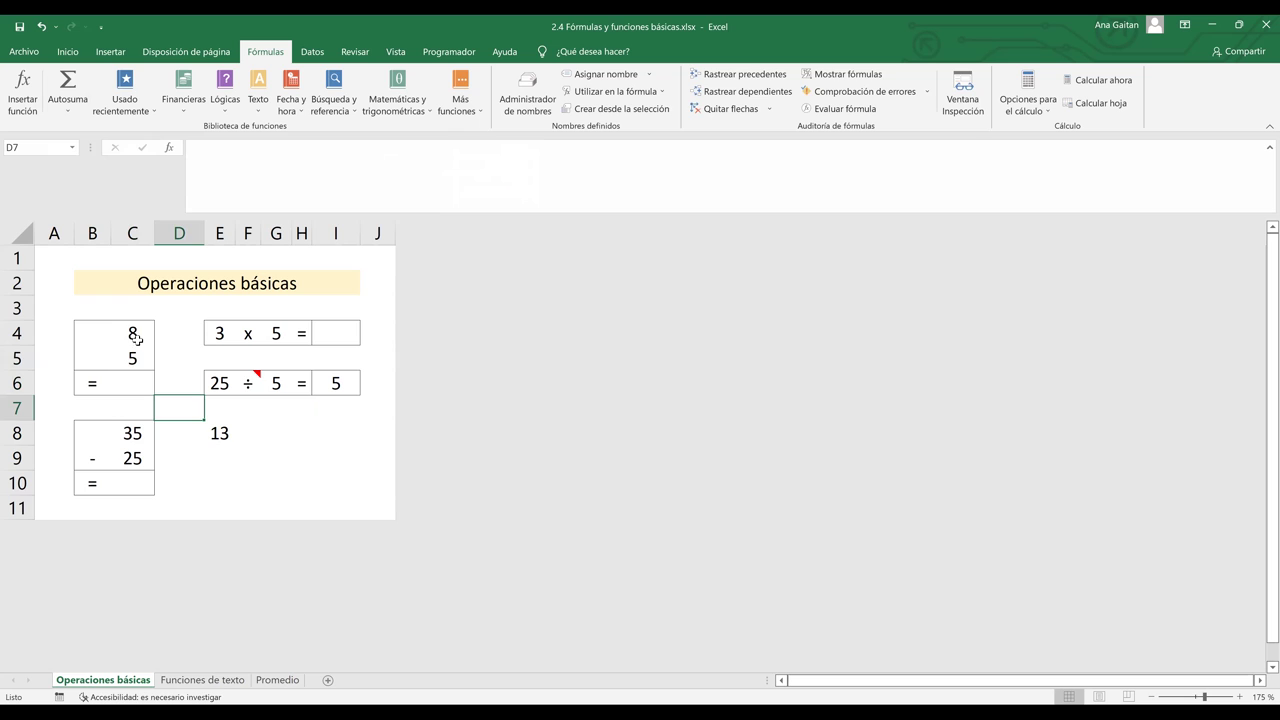
- Select C4:C5 and look at the Autosuma choices without using them, then reselect C6
{"action": "left_click_drag", "start_coordinate": [136, 333], "coordinate": [136, 358]}
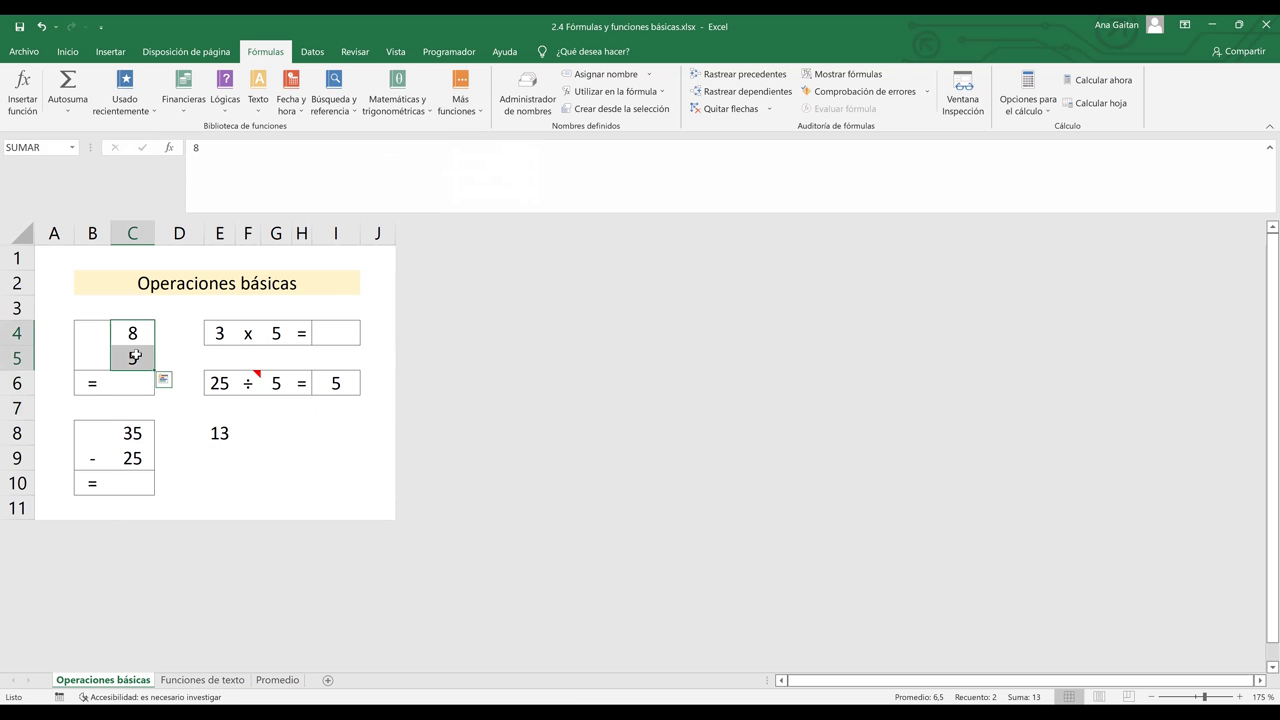
{"action": "left_click", "coordinate": [82, 108]}
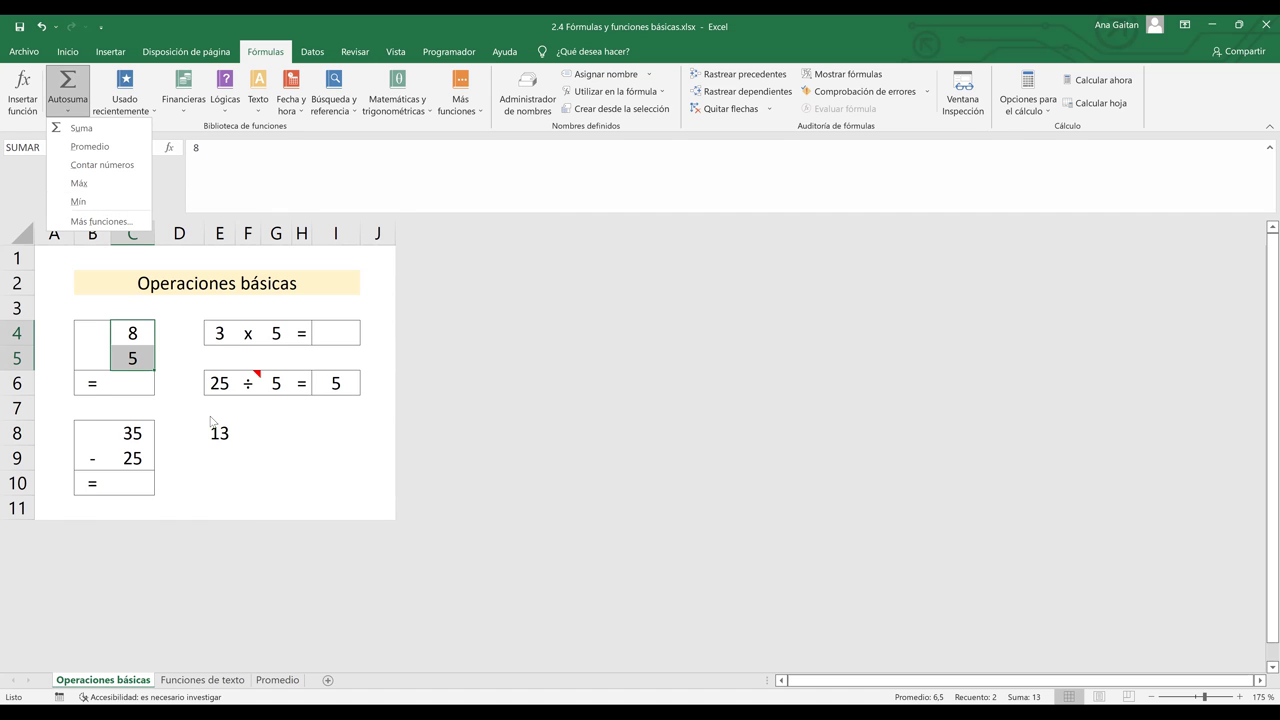
{"action": "left_click", "coordinate": [125, 362]}
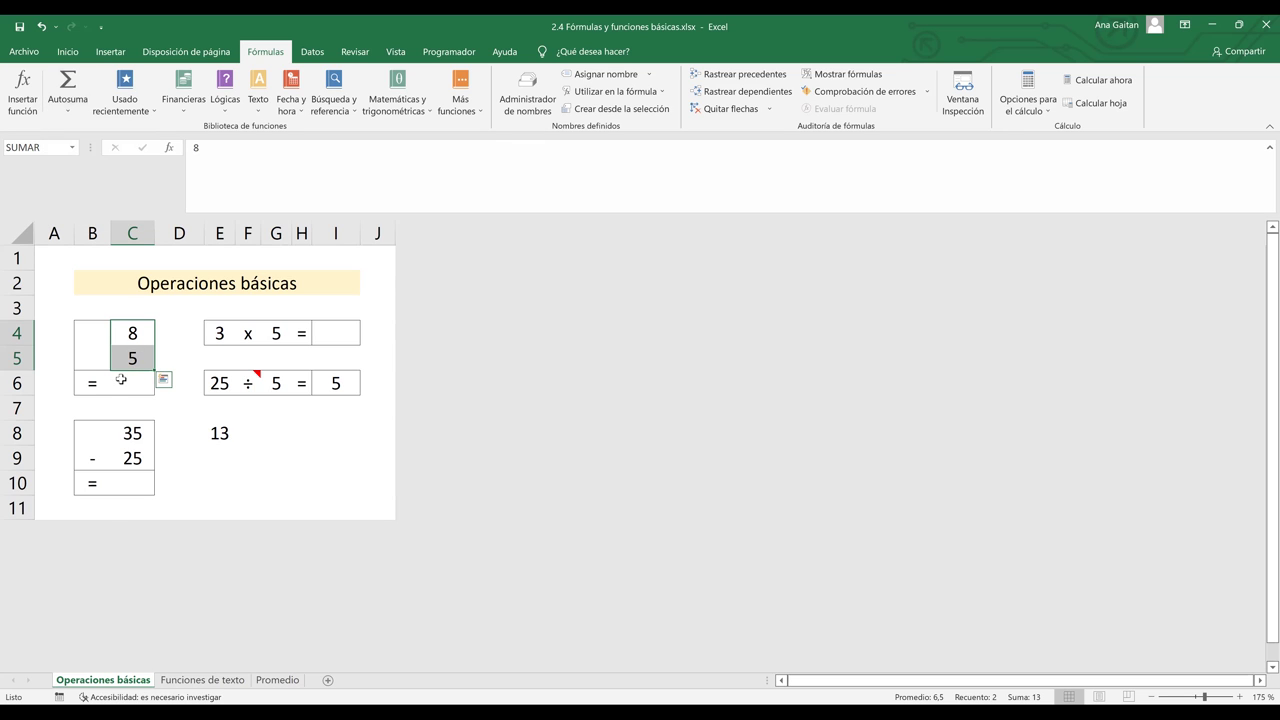
{"action": "left_click", "coordinate": [121, 380]}
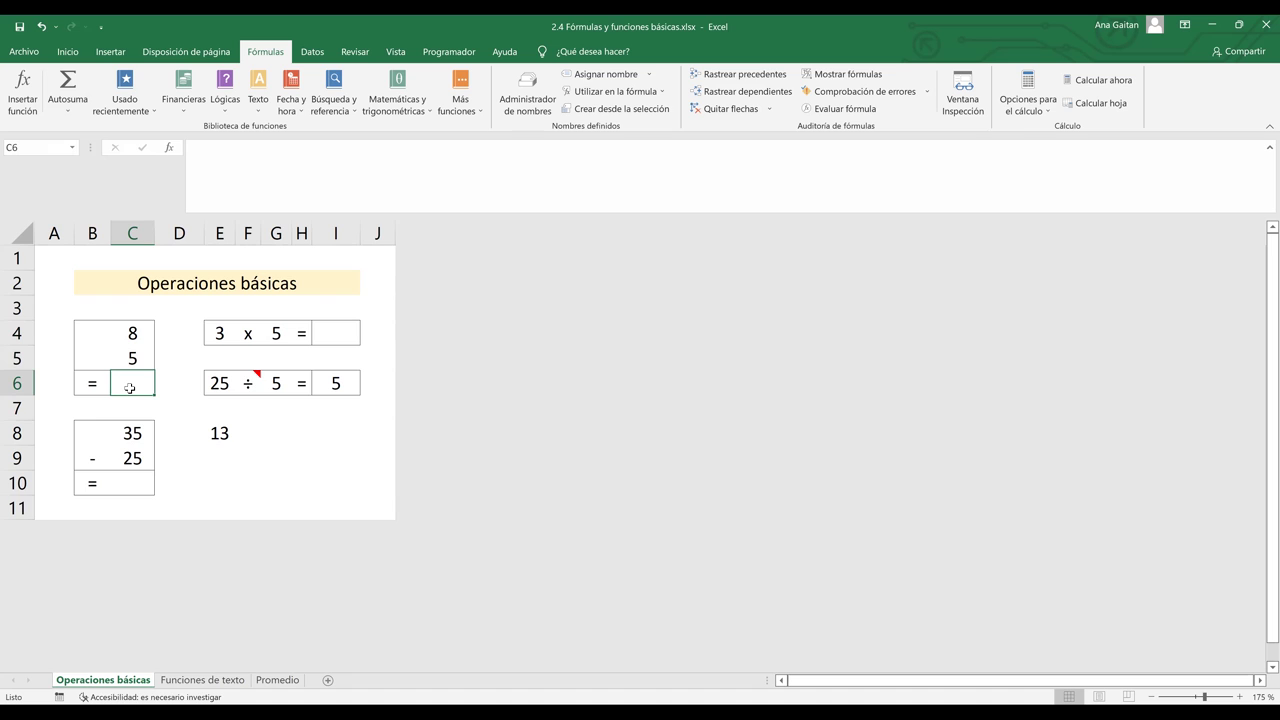
- Enter =MAX(C4;C5) in C6 so it returns the larger value 8
{"action": "type", "text": "="}
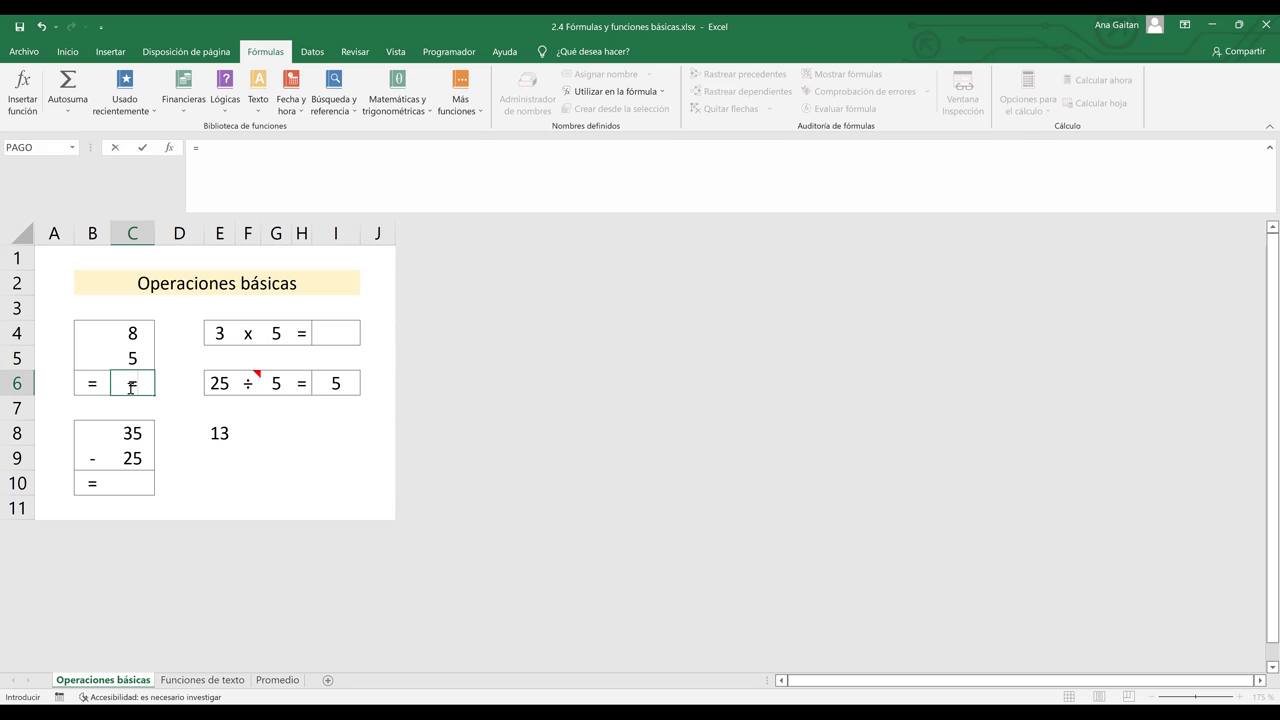
{"action": "type", "text": "MAX"}
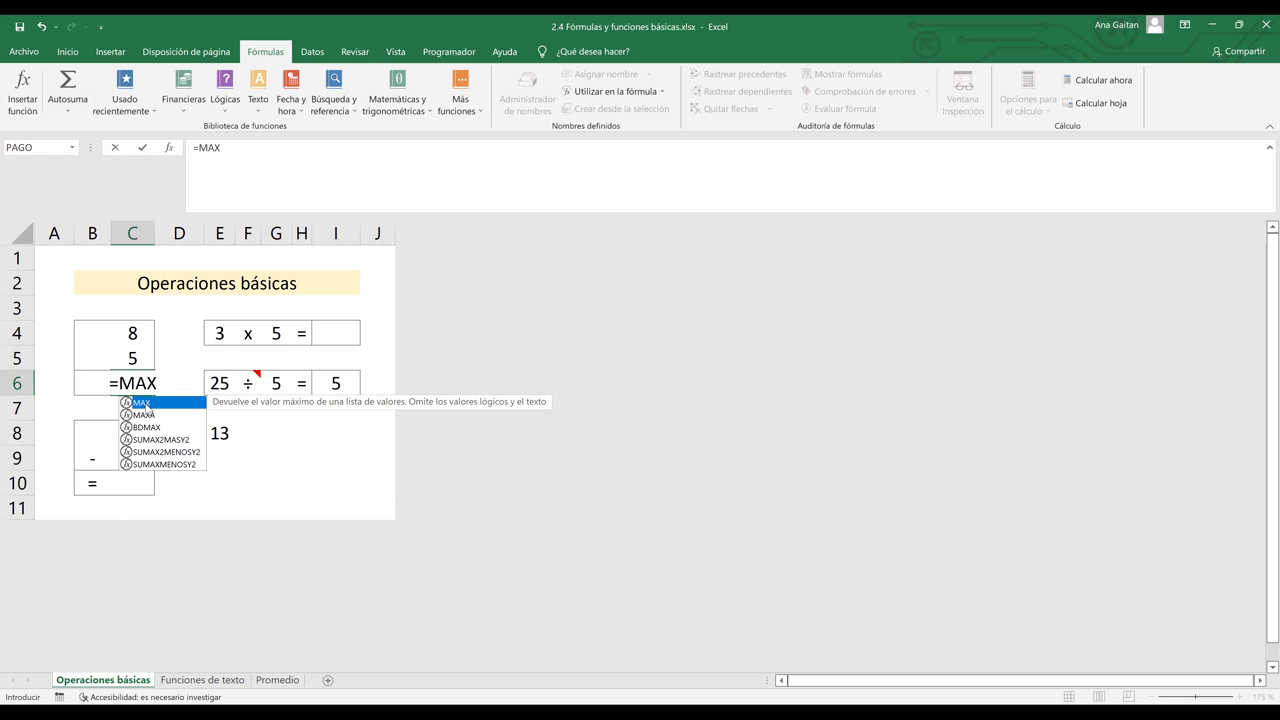
{"action": "double_click", "coordinate": [145, 403]}
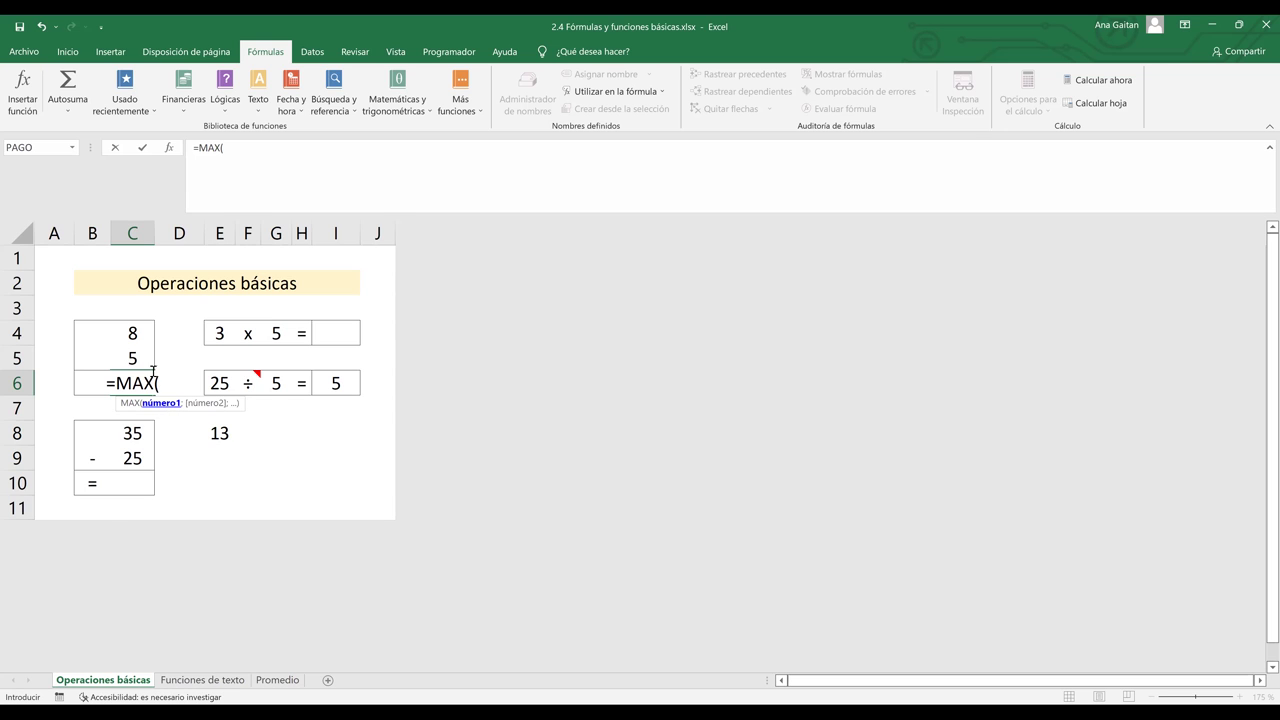
{"action": "left_click", "coordinate": [130, 333]}
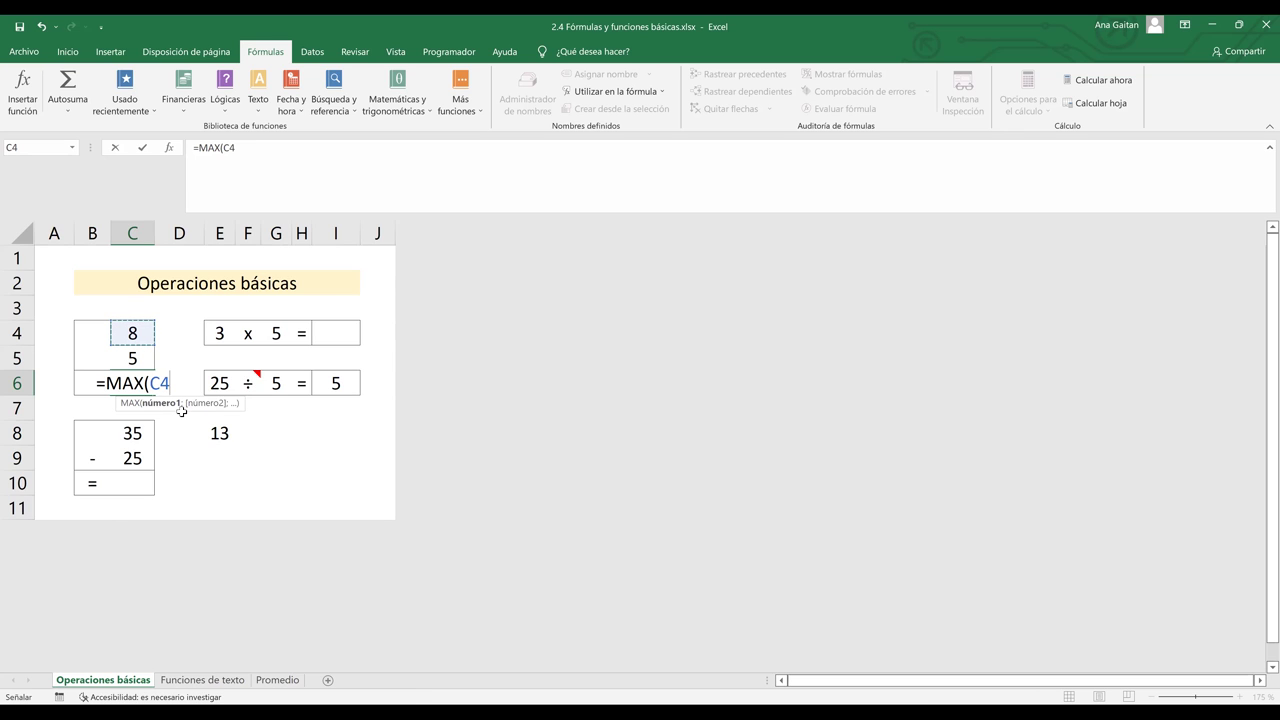
{"action": "type", "text": ";"}
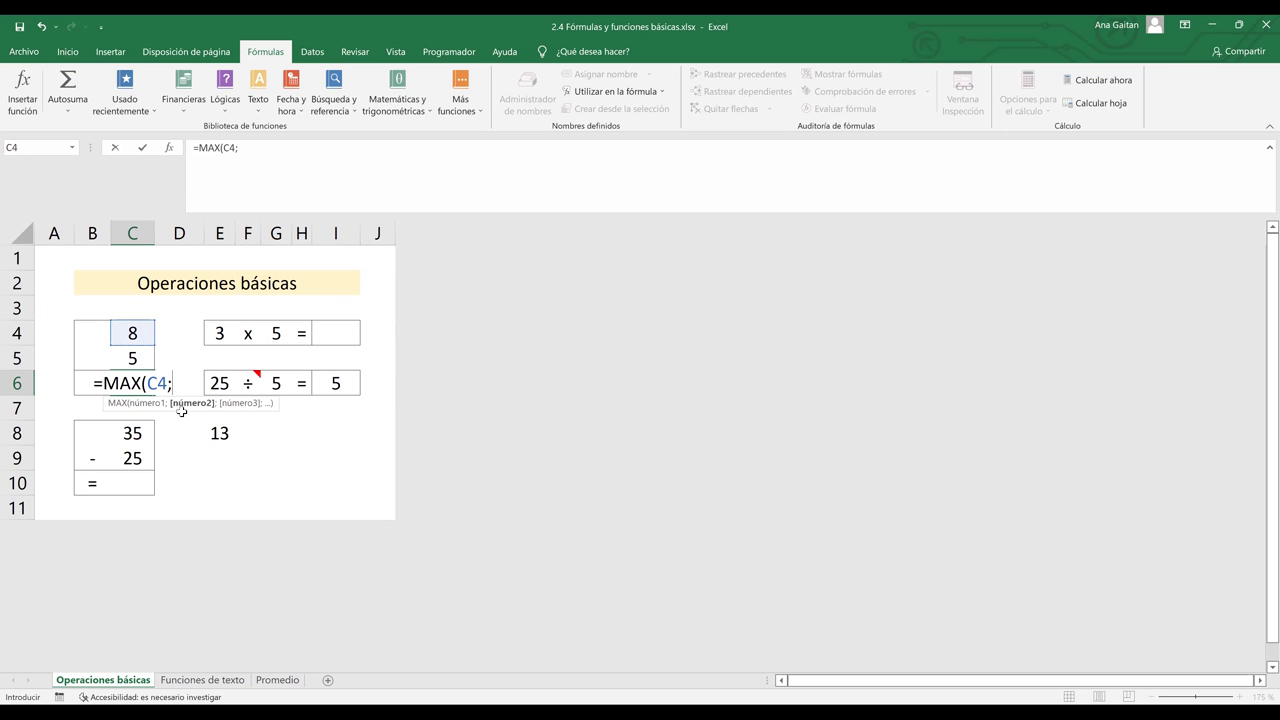
{"action": "left_click", "coordinate": [134, 357]}
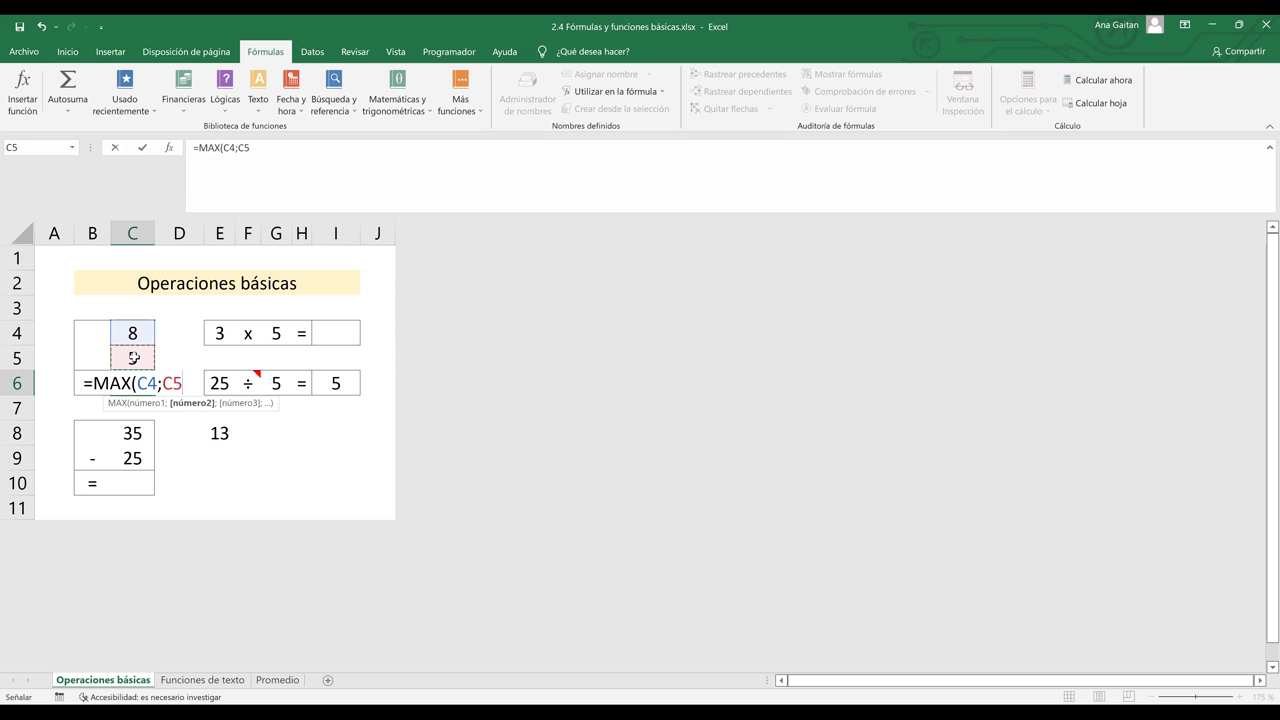
{"action": "type", "text": ")"}
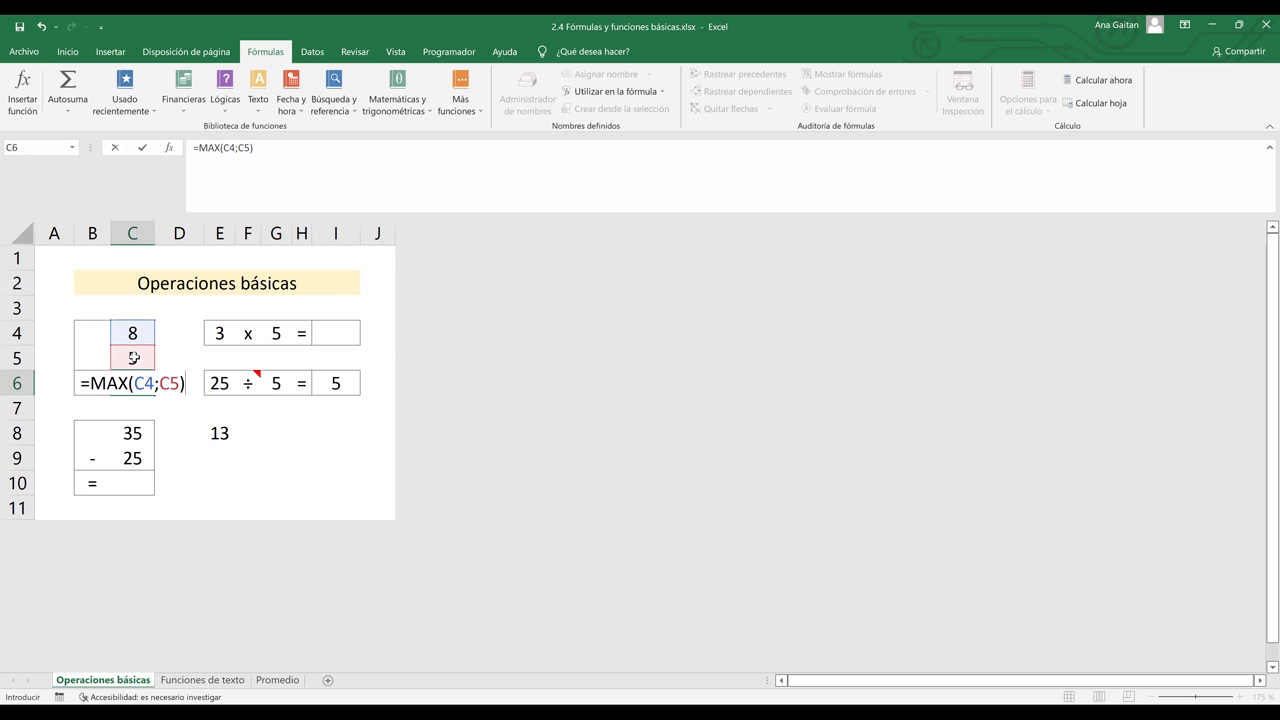
{"action": "key", "text": "Return"}
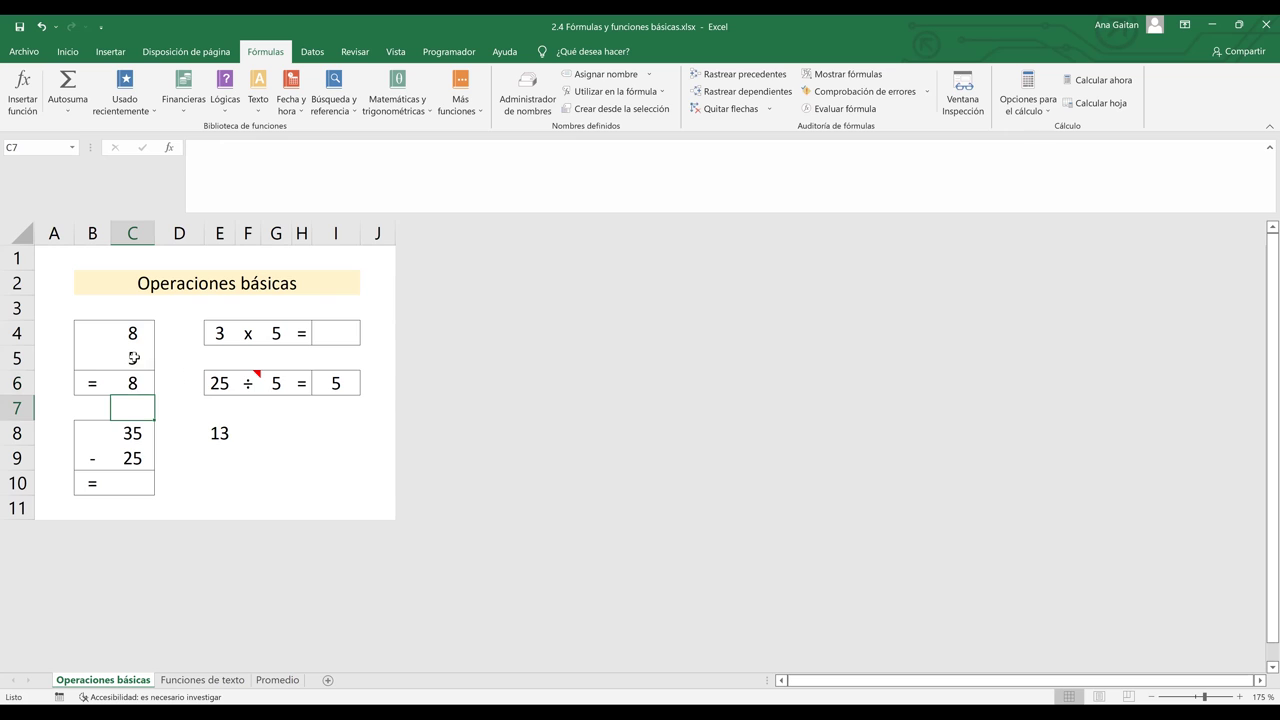
- Inspect the existing formula in C6 without changing it
{"action": "left_click", "coordinate": [133, 382]}
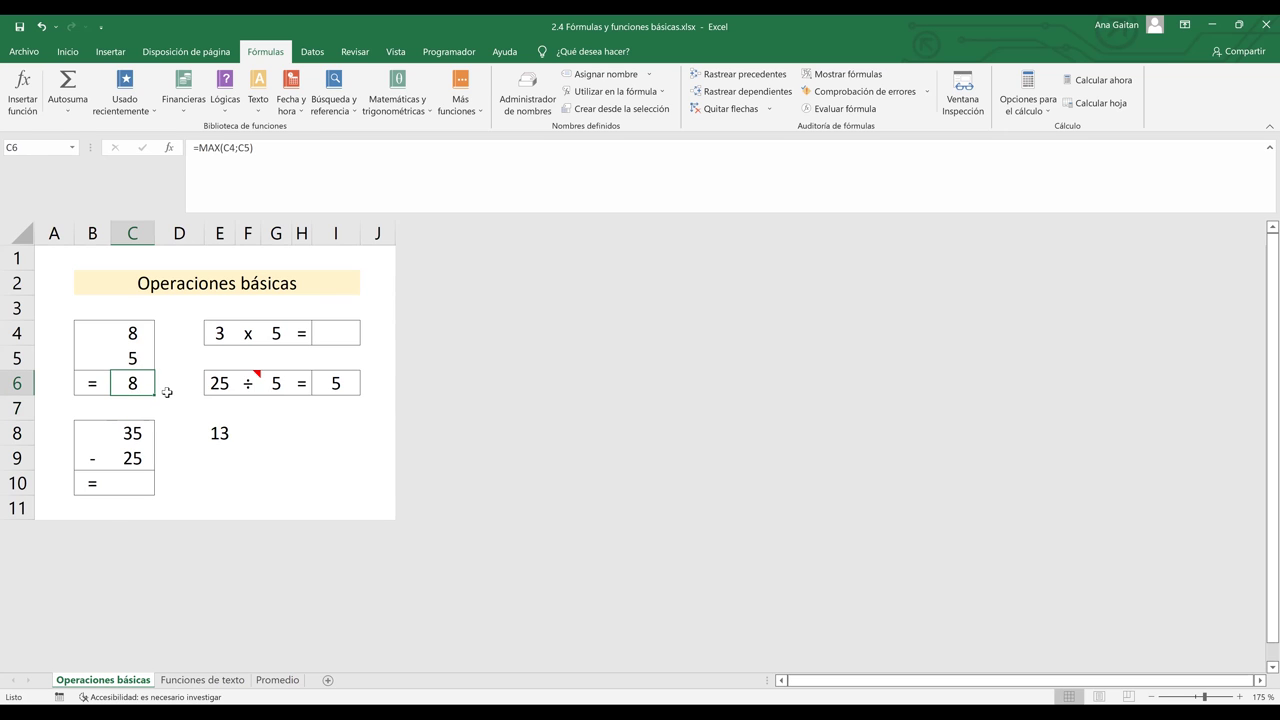
{"action": "left_click", "coordinate": [165, 390]}
{"action": "left_click", "coordinate": [135, 389]}
{"action": "double_click", "coordinate": [147, 385]}
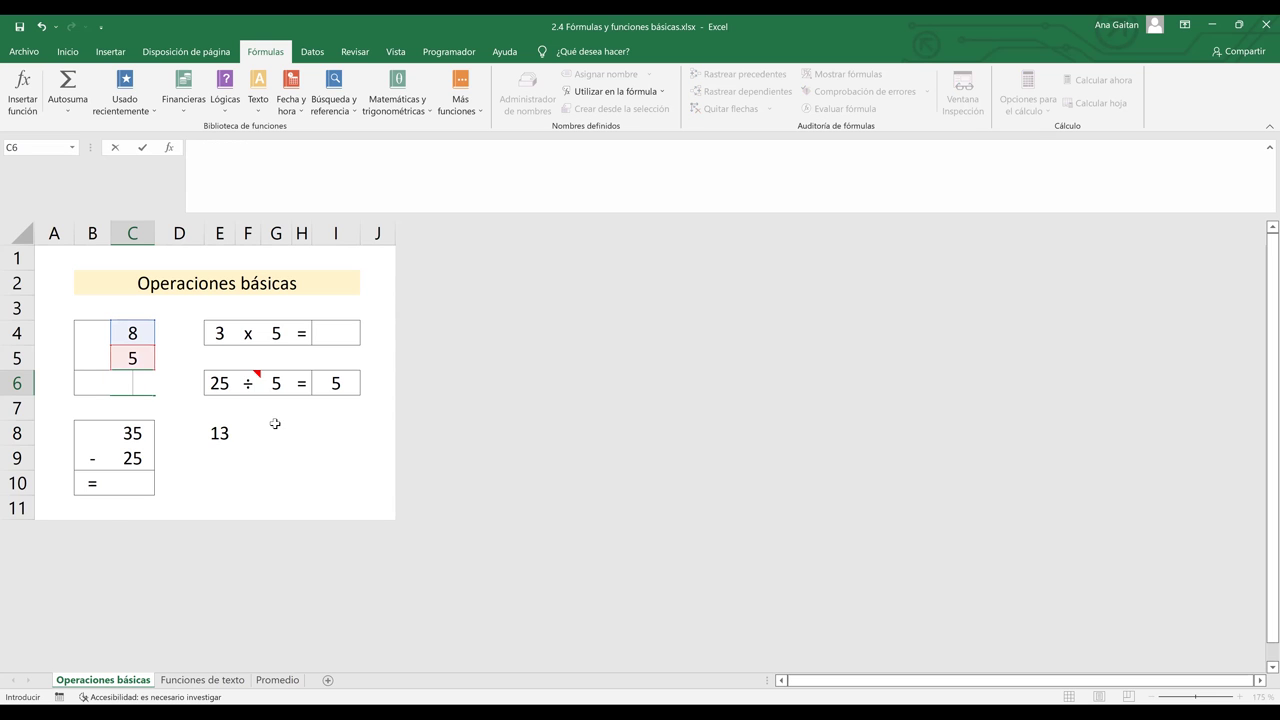
{"action": "key", "text": "Escape"}
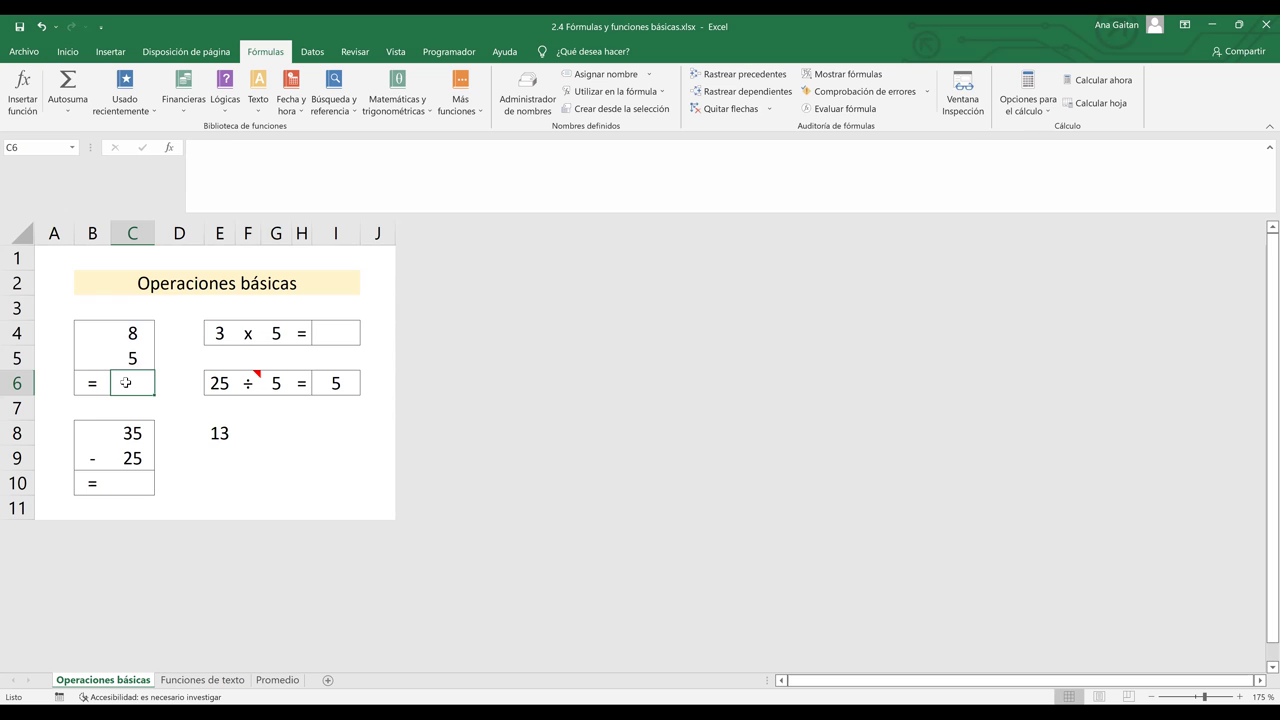
- Replace C6 with =MIN(C4;C5) to return the smaller value 5, then recheck it
{"action": "double_click", "coordinate": [126, 382]}
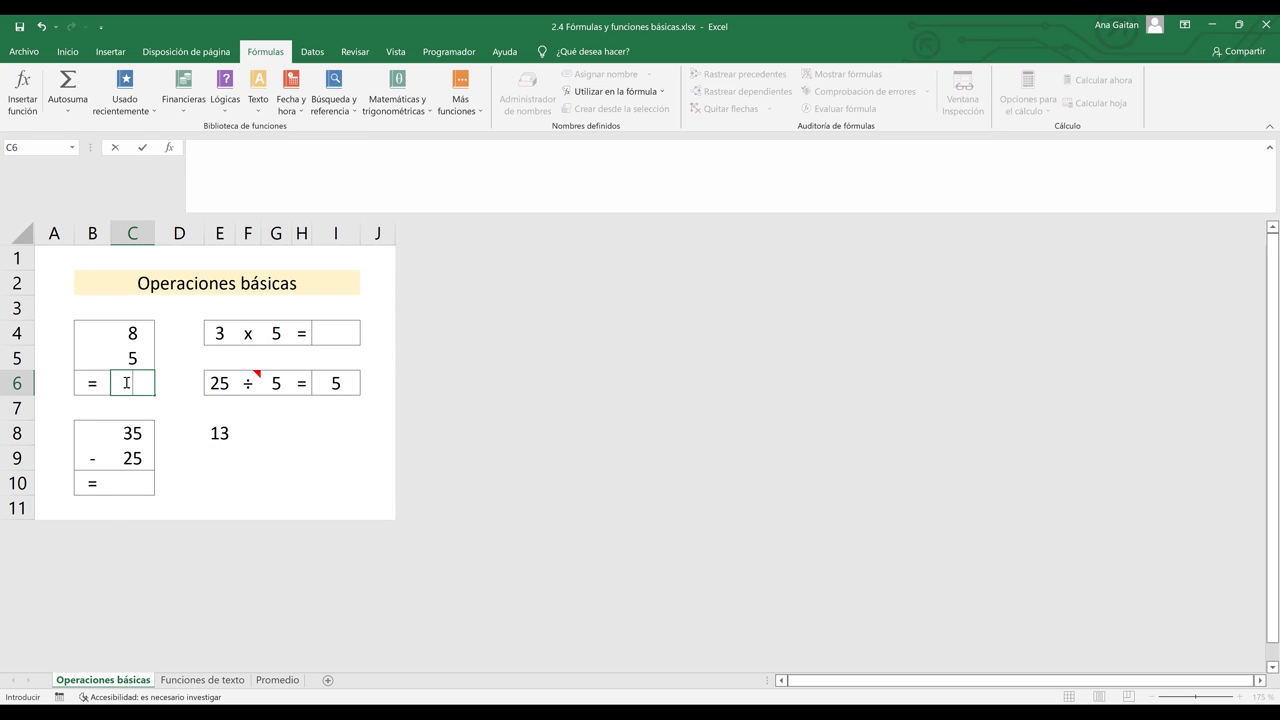
{"action": "type", "text": "=MIN"}
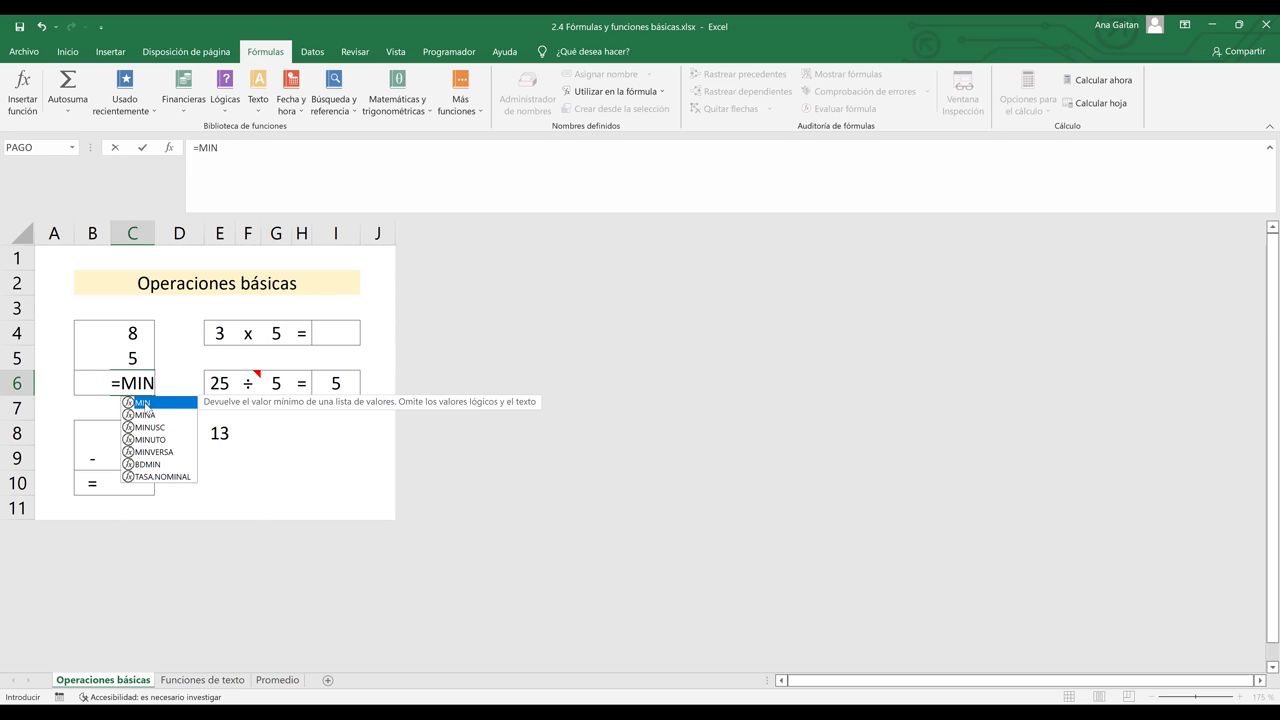
{"action": "double_click", "coordinate": [146, 404]}
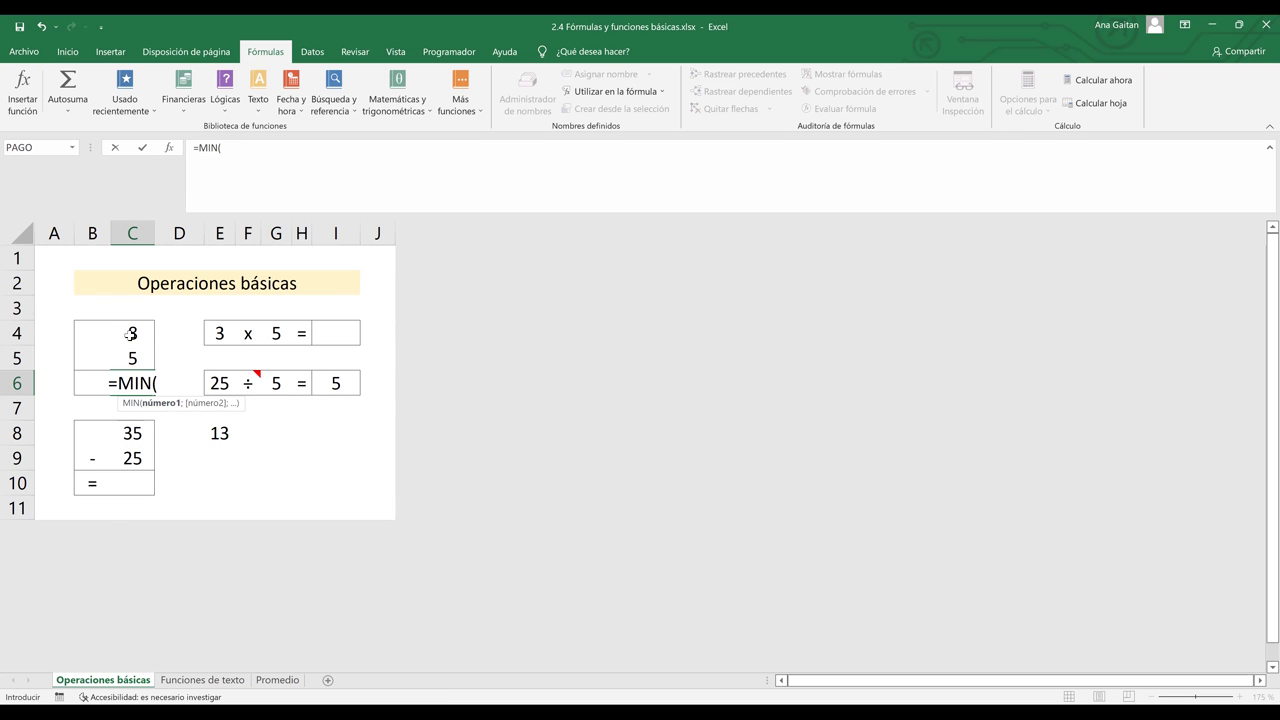
{"action": "left_click", "coordinate": [130, 334]}
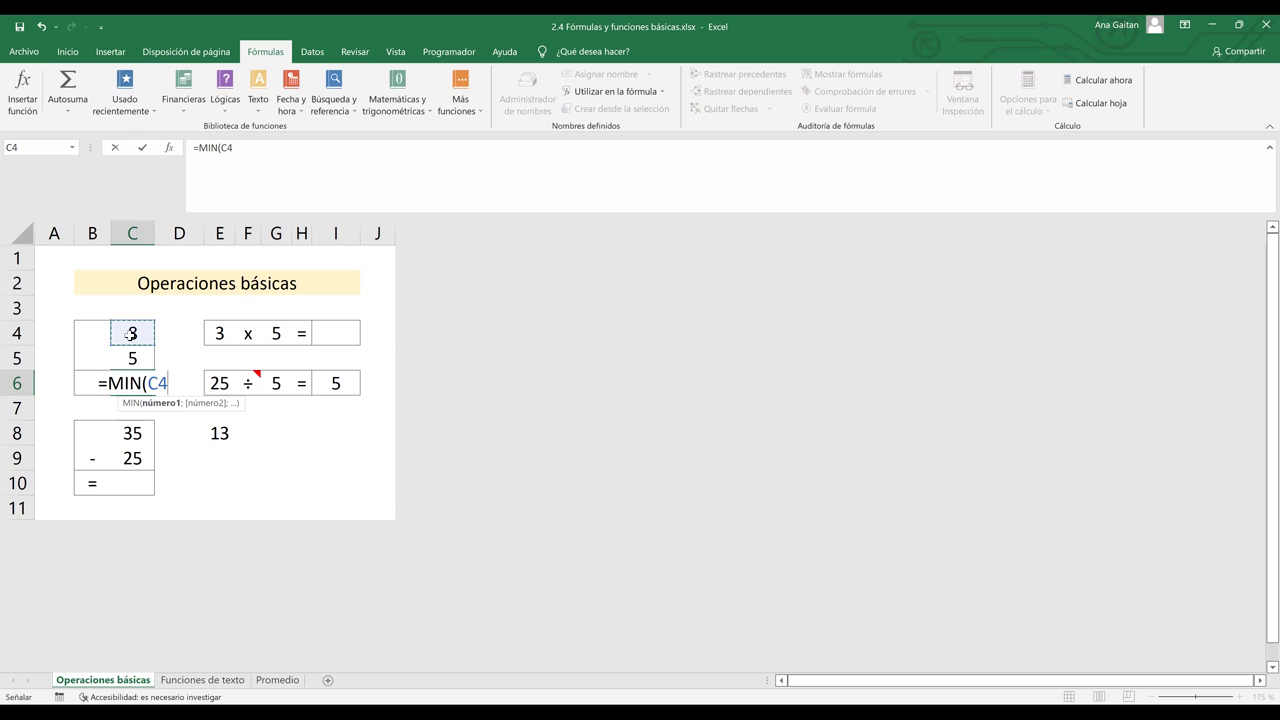
{"action": "type", "text": ";"}
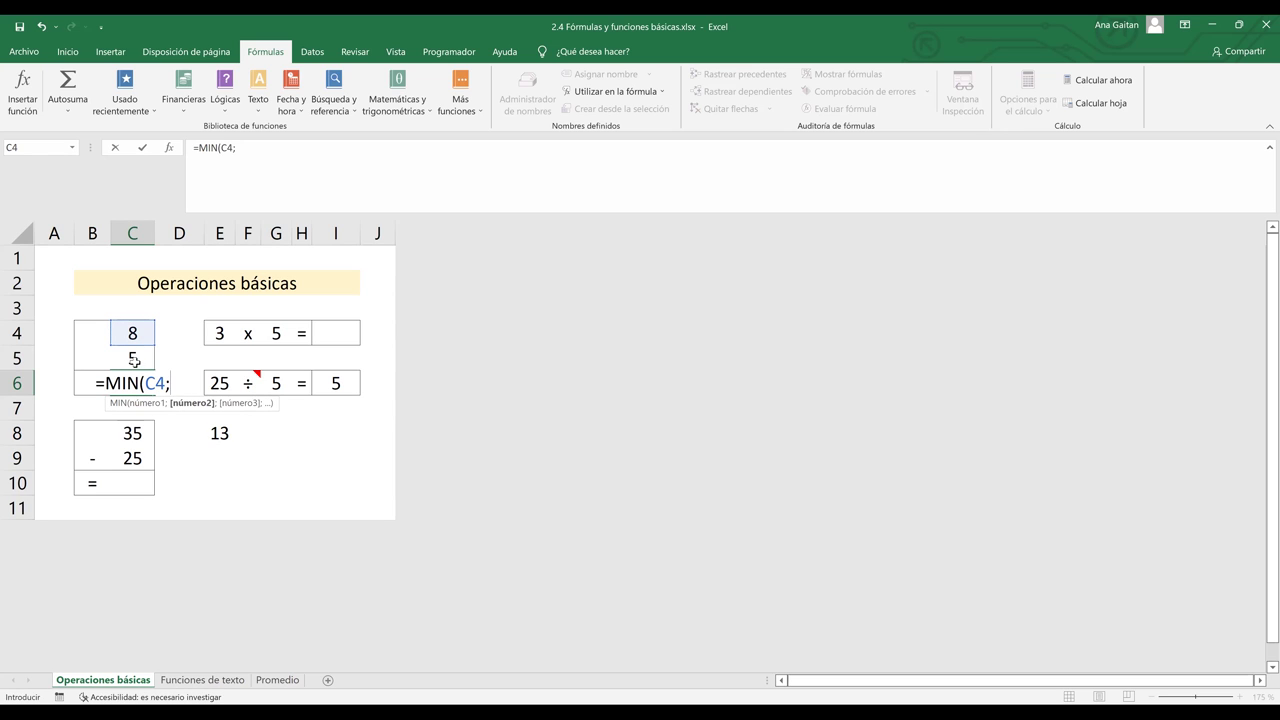
{"action": "left_click", "coordinate": [134, 358]}
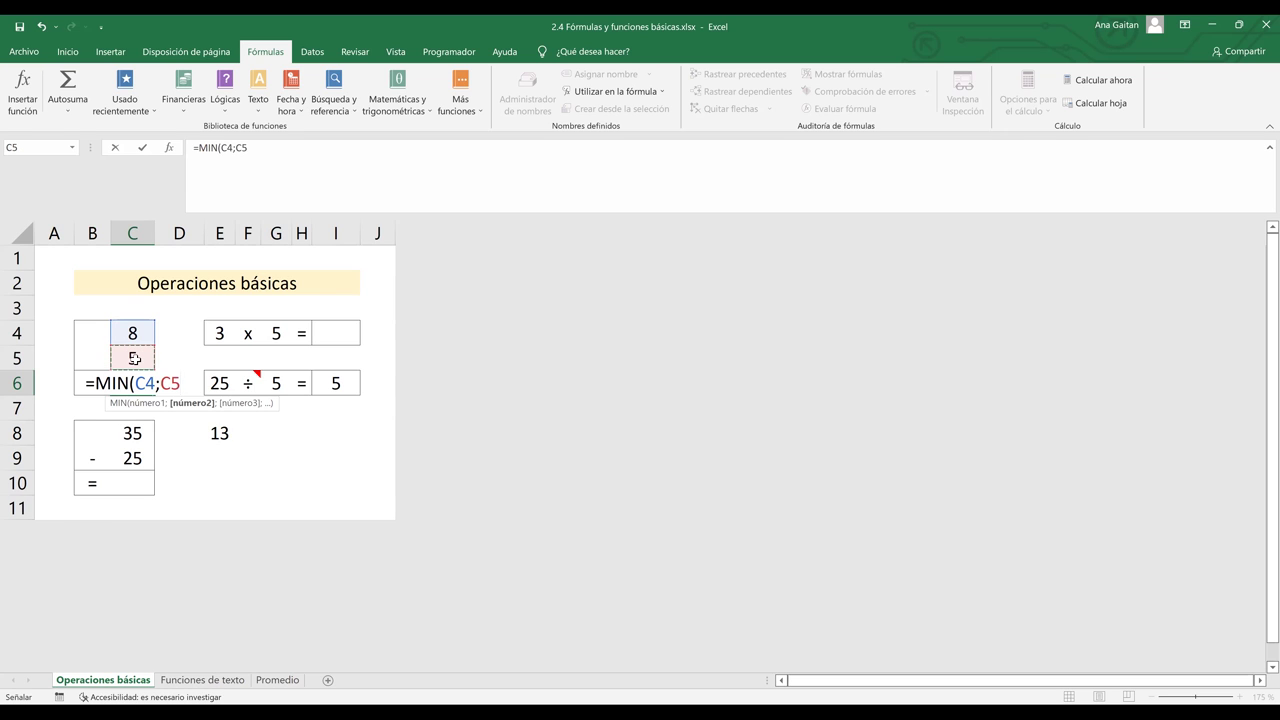
{"action": "type", "text": ")"}
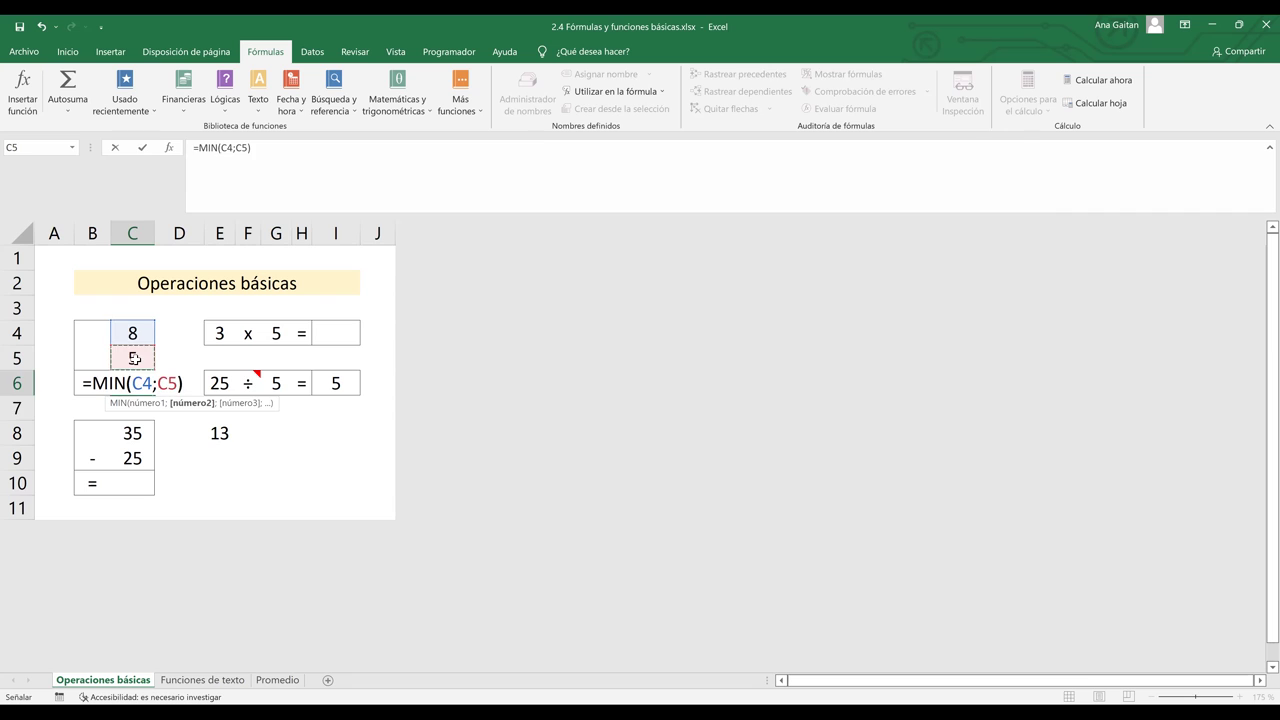
{"action": "key", "text": "Return"}
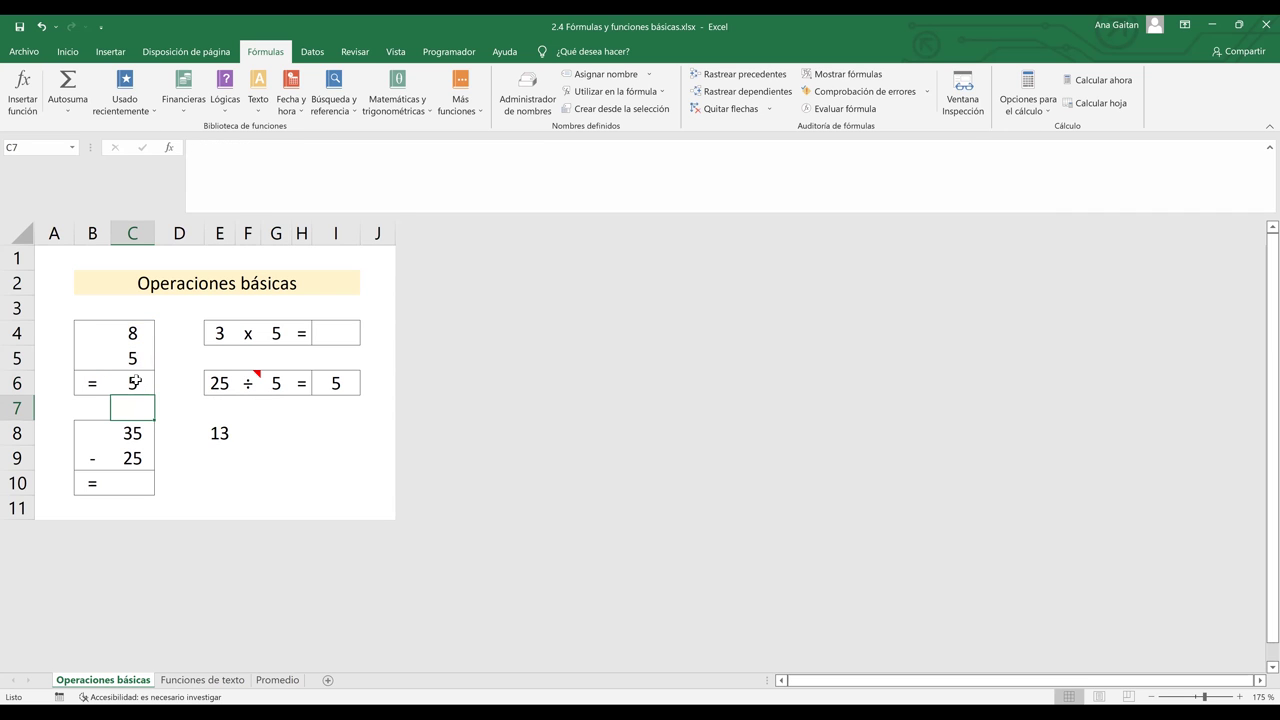
{"action": "left_click", "coordinate": [137, 380]}
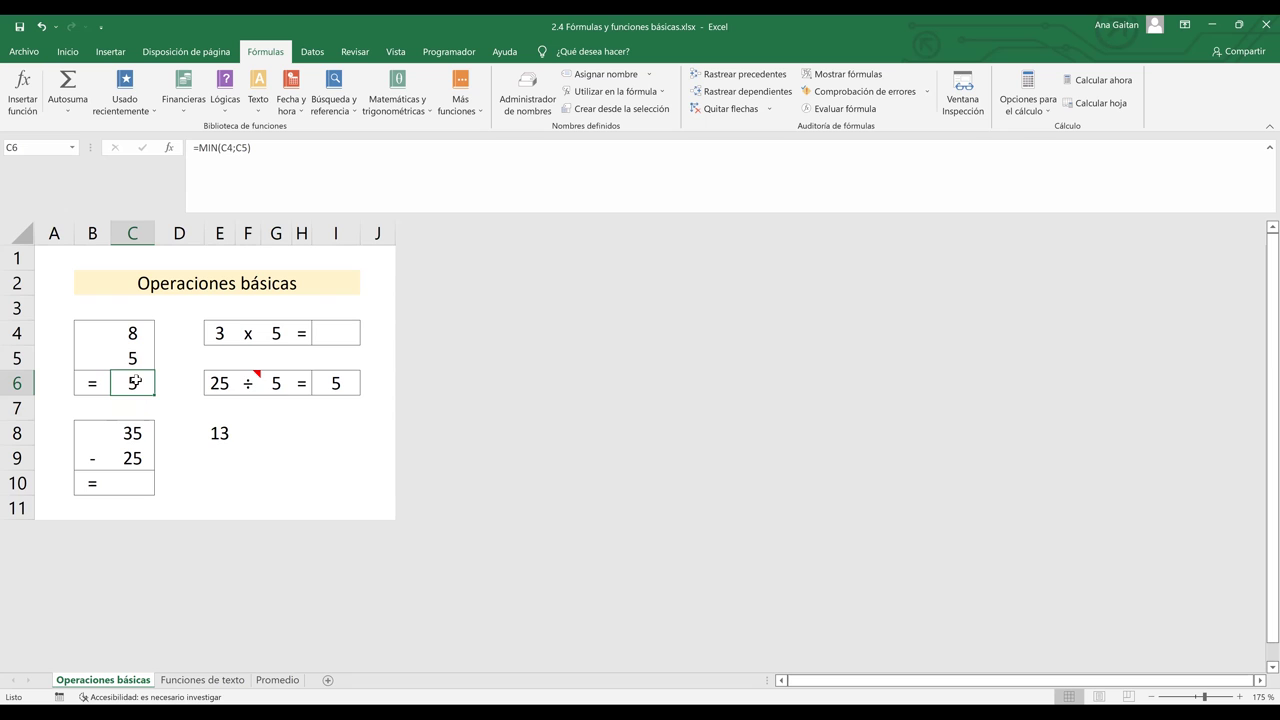
{"action": "double_click", "coordinate": [137, 382]}
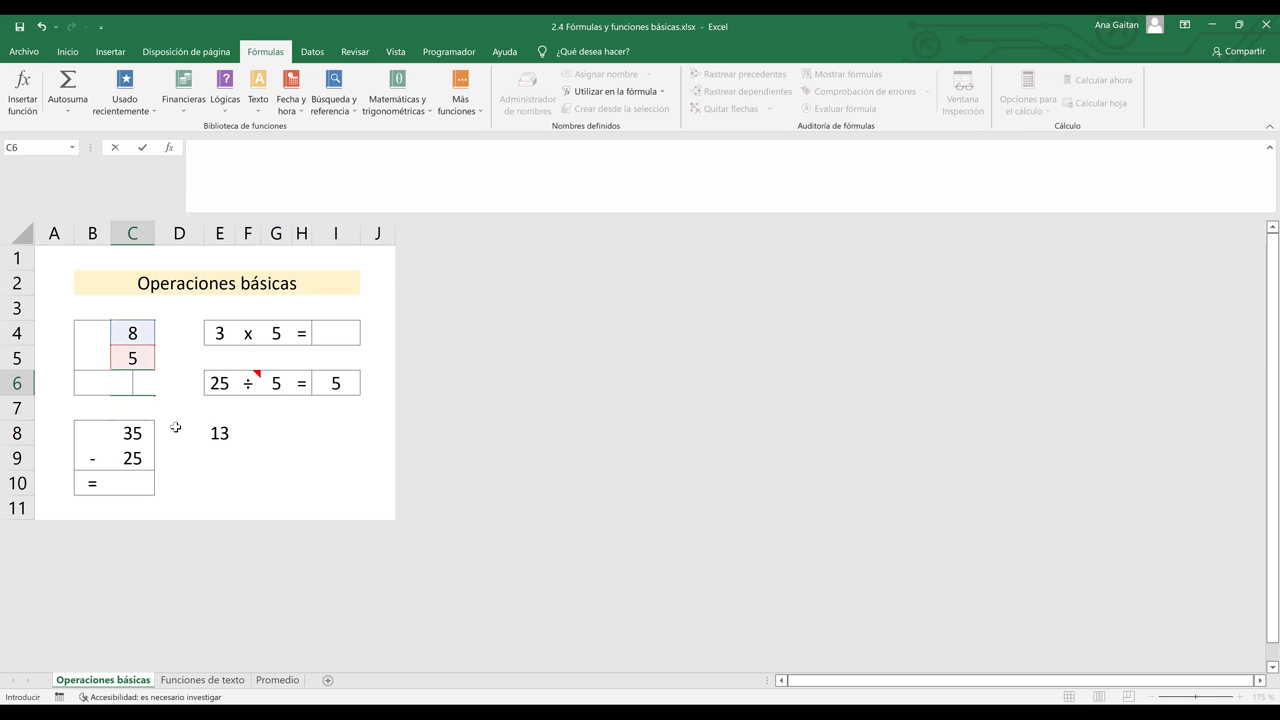
- Average C4:C5 in C6 with =PROMEDIO(SUMAR), giving 6,5, then clear C6
{"action": "left_click", "coordinate": [175, 427]}
{"action": "left_click", "coordinate": [133, 381]}
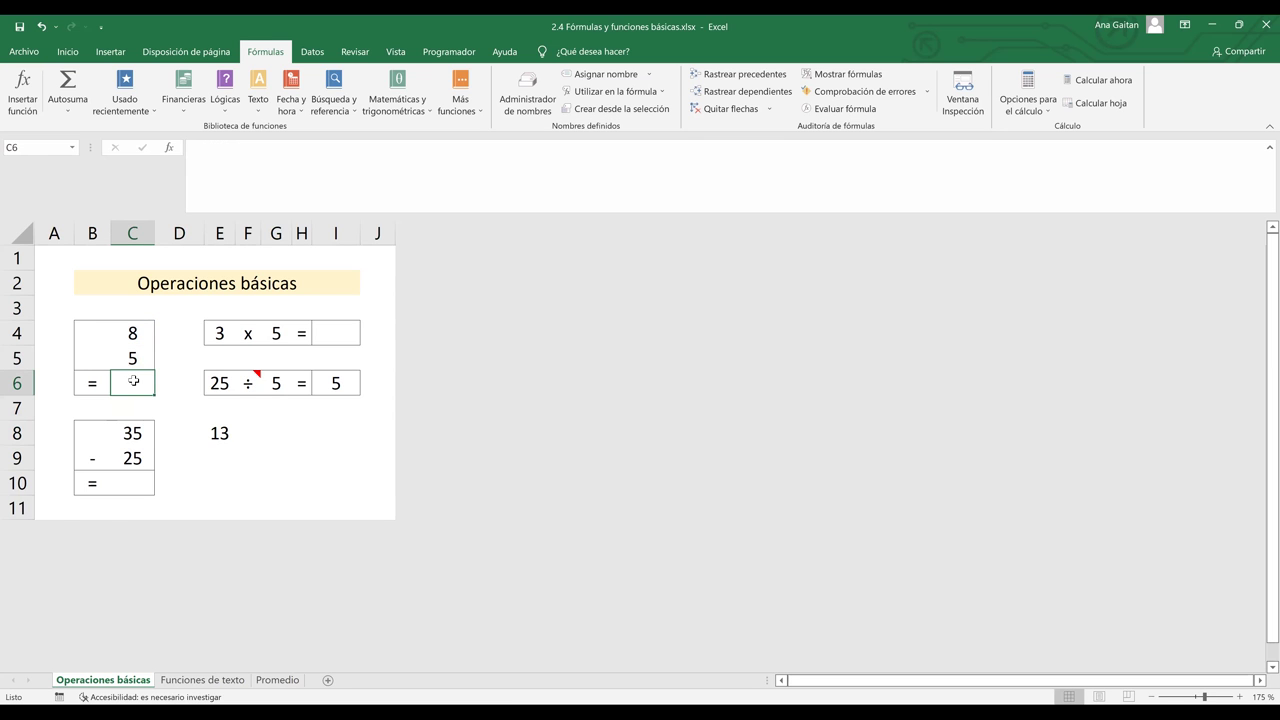
{"action": "type", "text": "="}
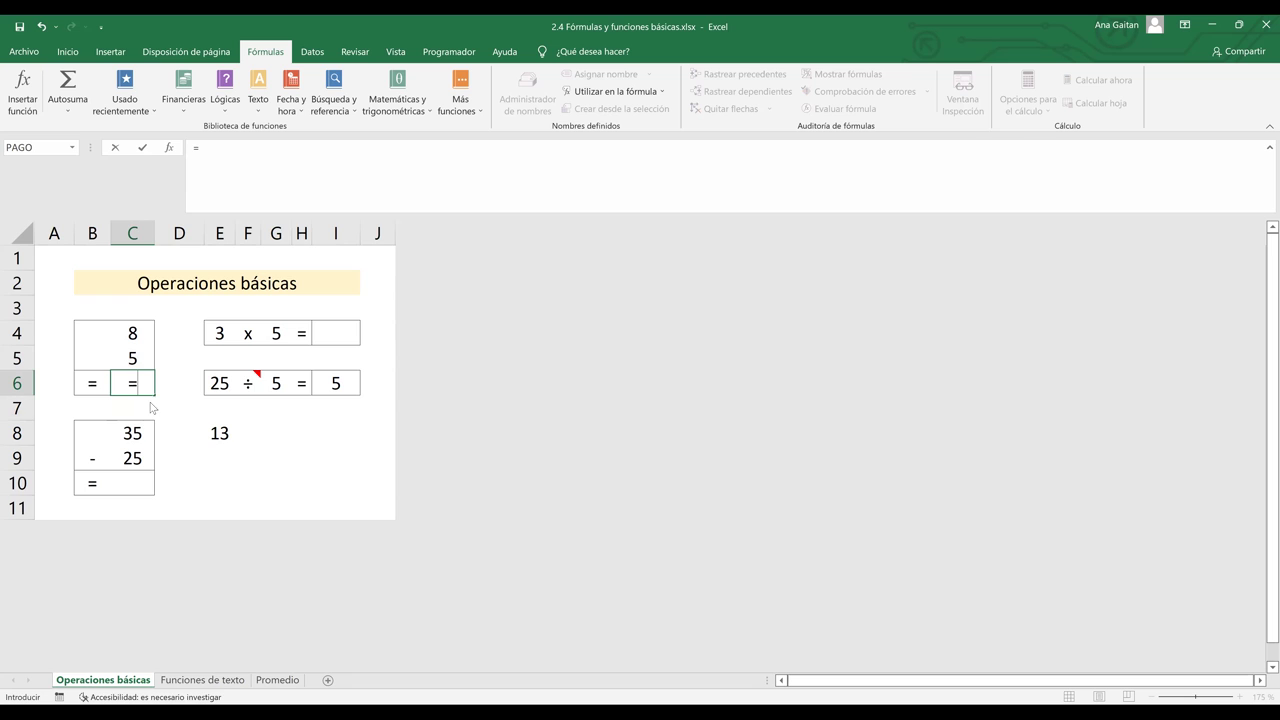
{"action": "type", "text": "PROMEDIO("}
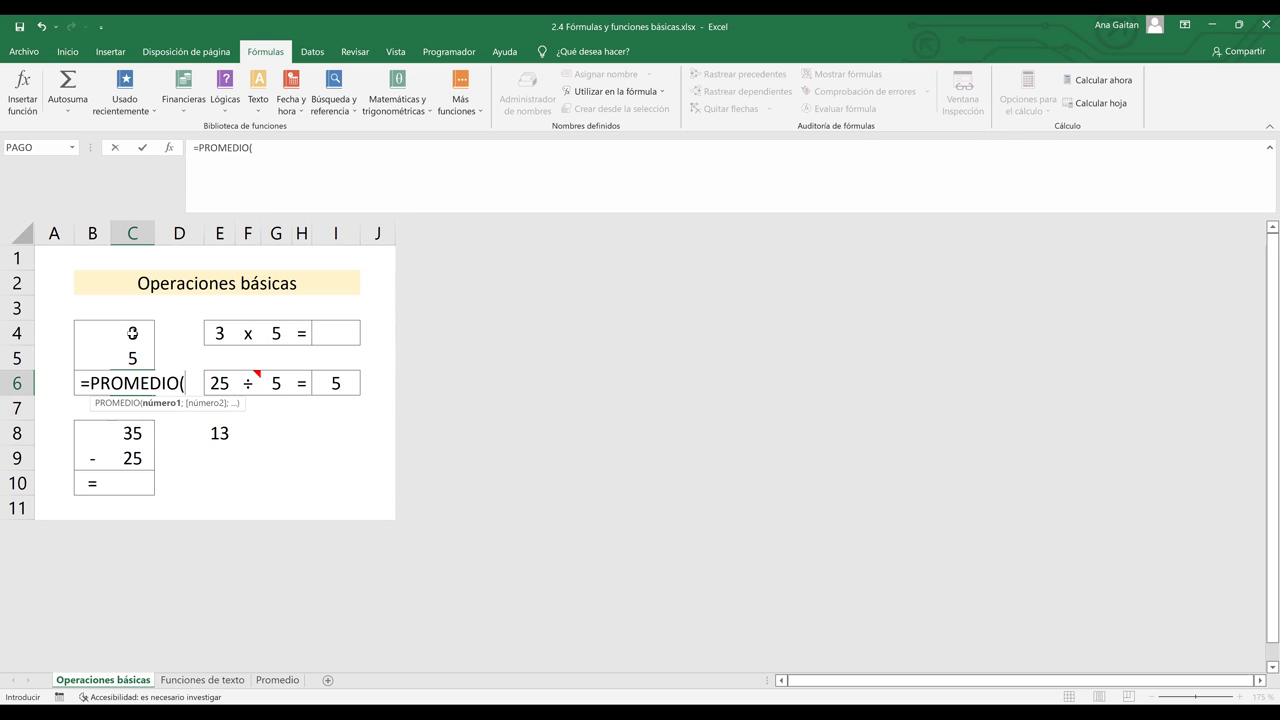
{"action": "left_click", "coordinate": [132, 333]}
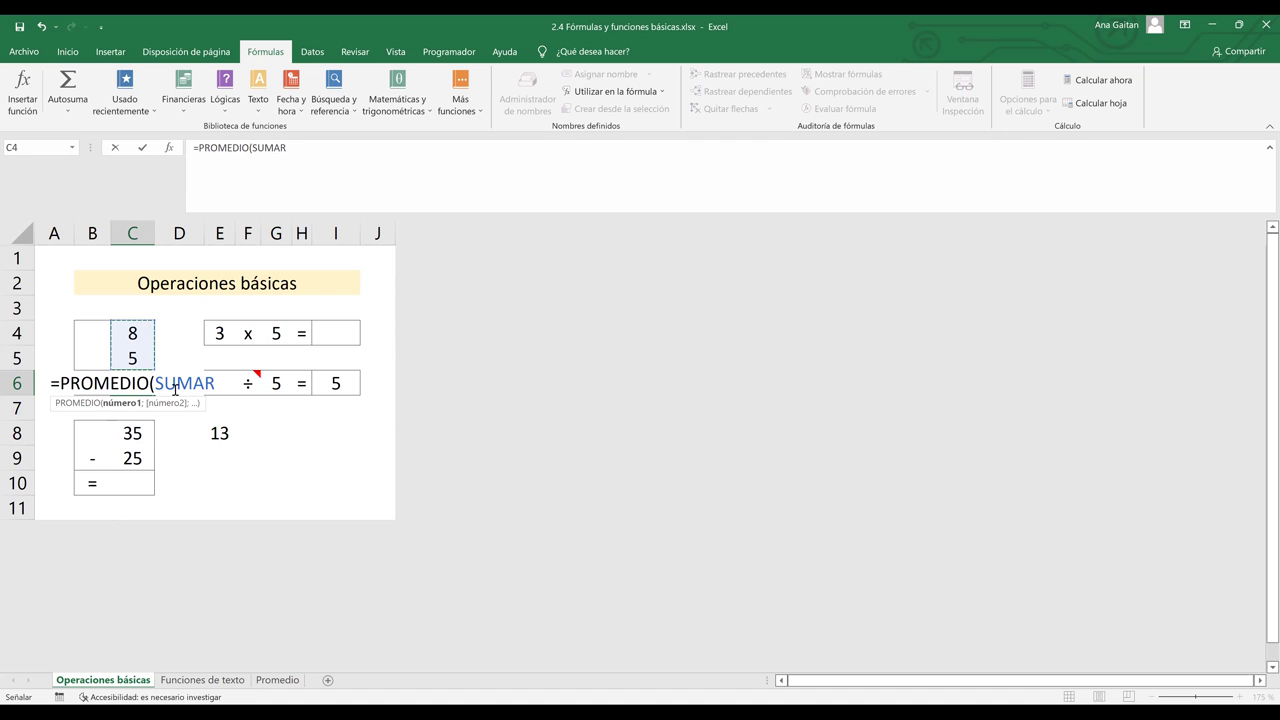
{"action": "type", "text": ")"}
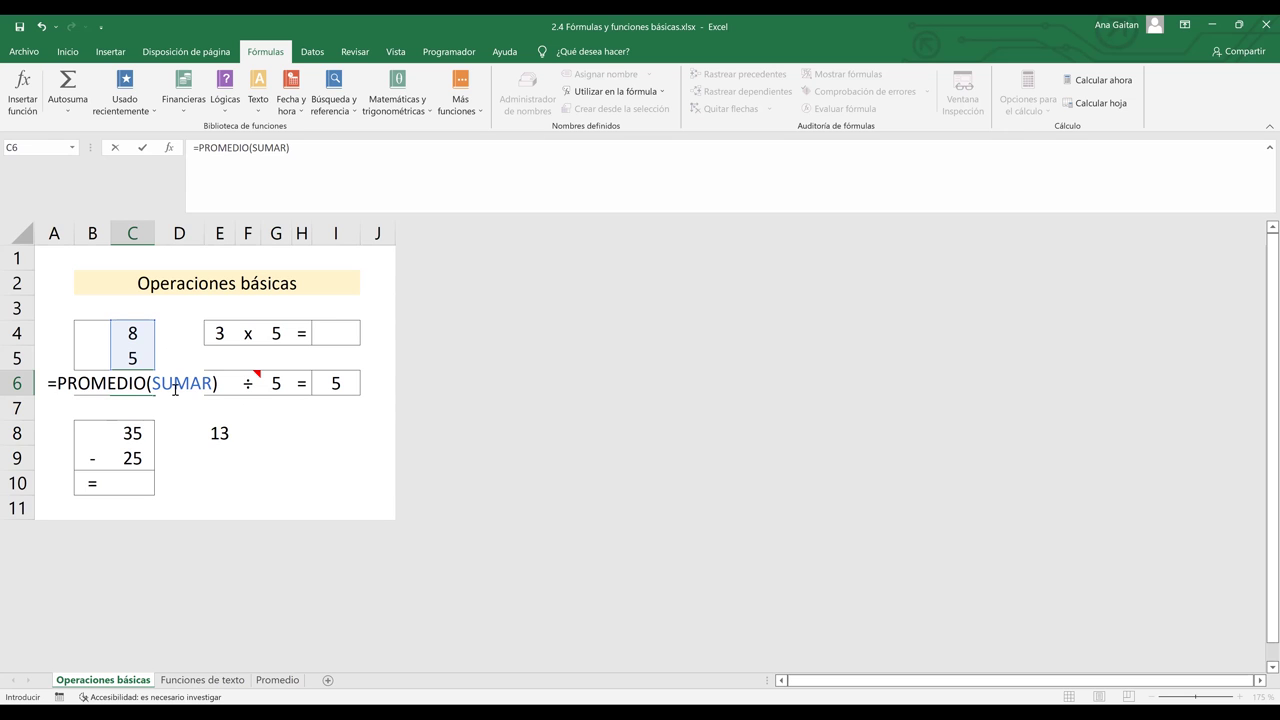
{"action": "key", "text": "Return"}
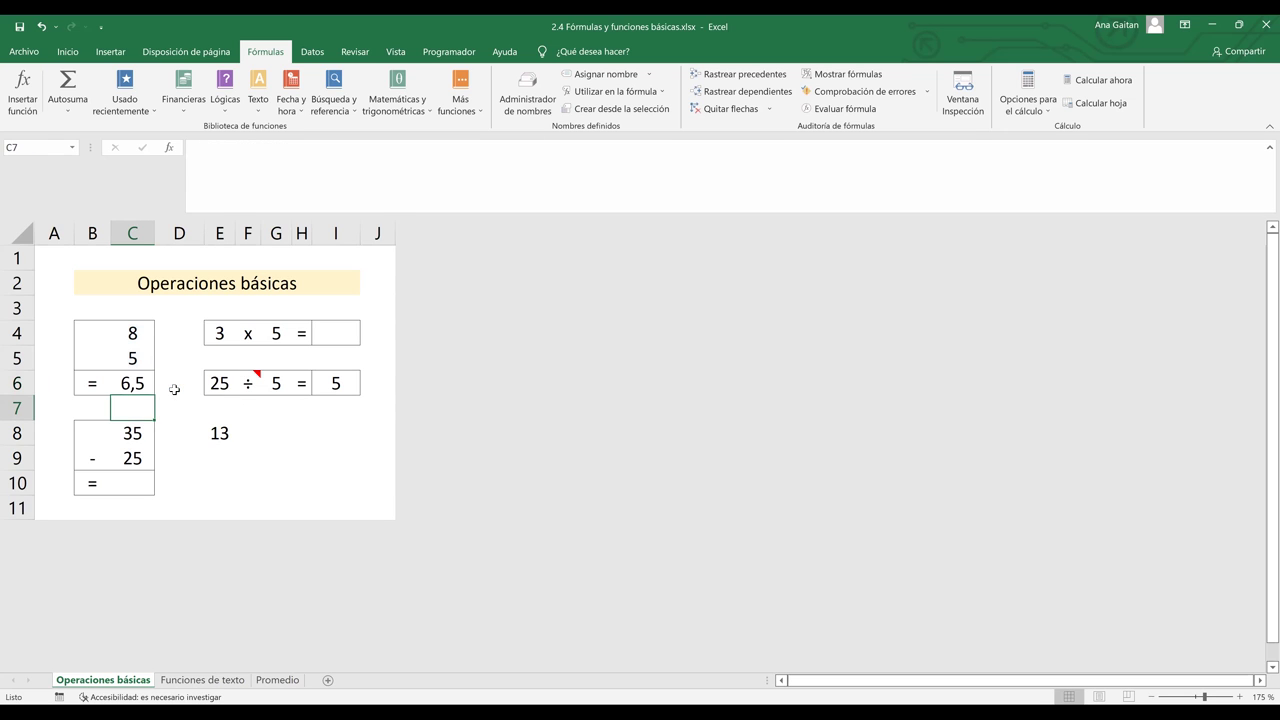
{"action": "left_click", "coordinate": [140, 386]}
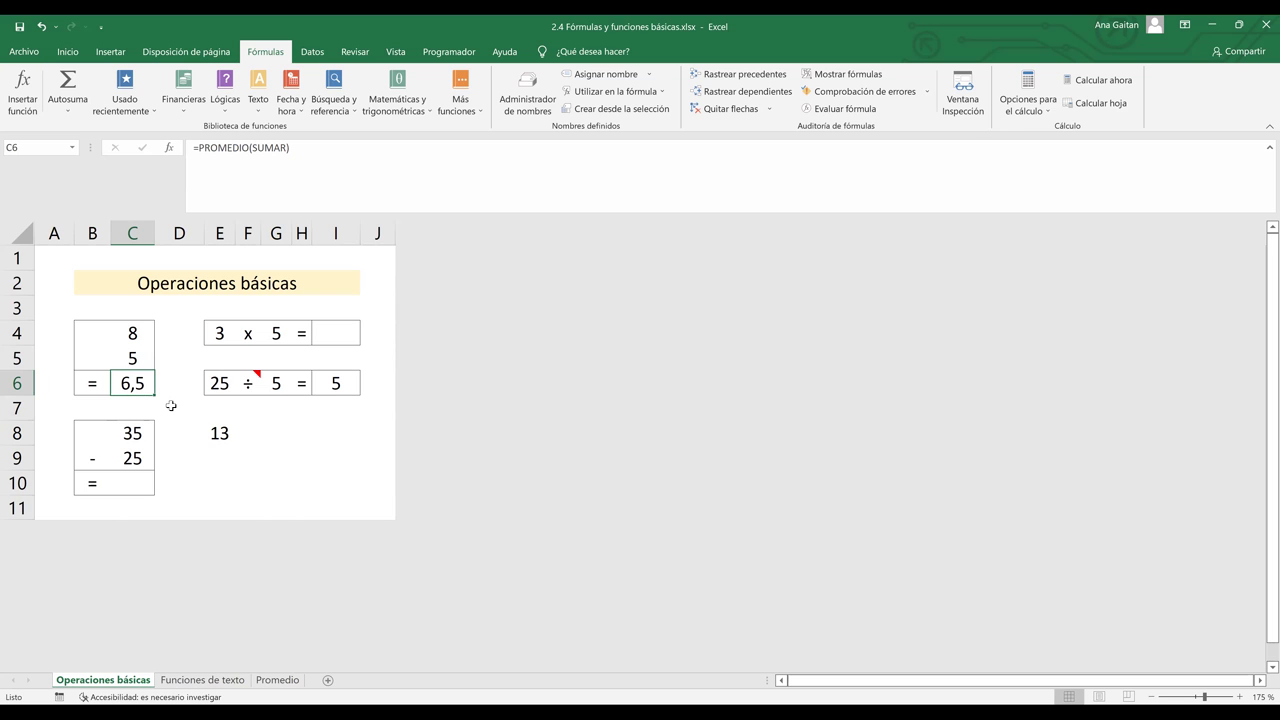
{"action": "key", "text": "BackSpace"}
- Enter =(C4+C5)/2 in C6 to compute the average 6,5 manually, then recheck it
{"action": "left_click", "coordinate": [217, 403]}
{"action": "left_click", "coordinate": [135, 381]}
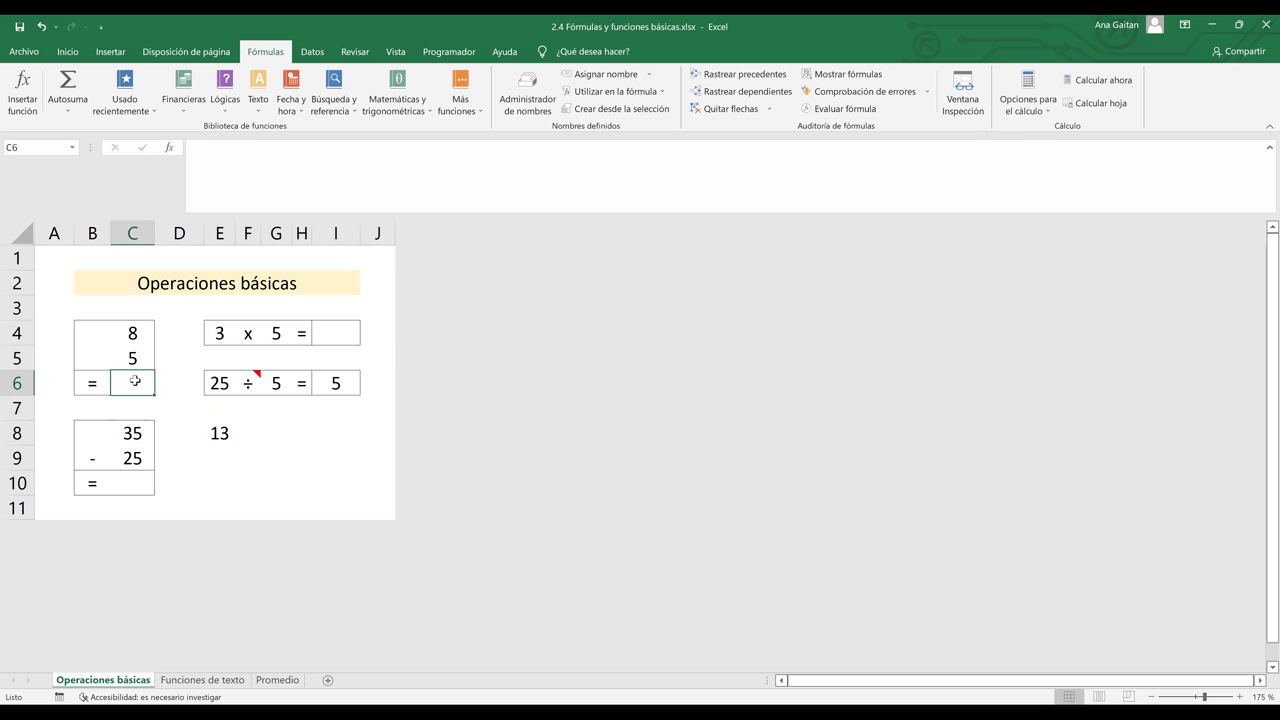
{"action": "type", "text": "="}
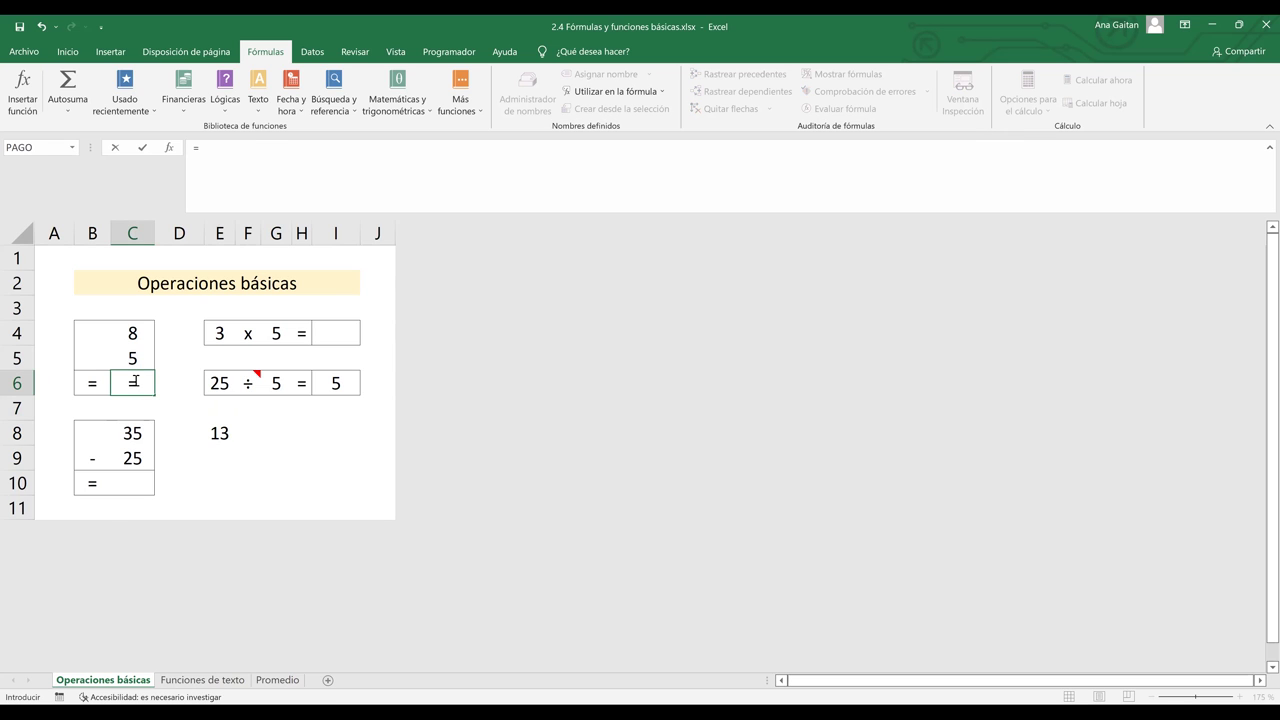
{"action": "type", "text": "("}
{"action": "left_click", "coordinate": [129, 333]}
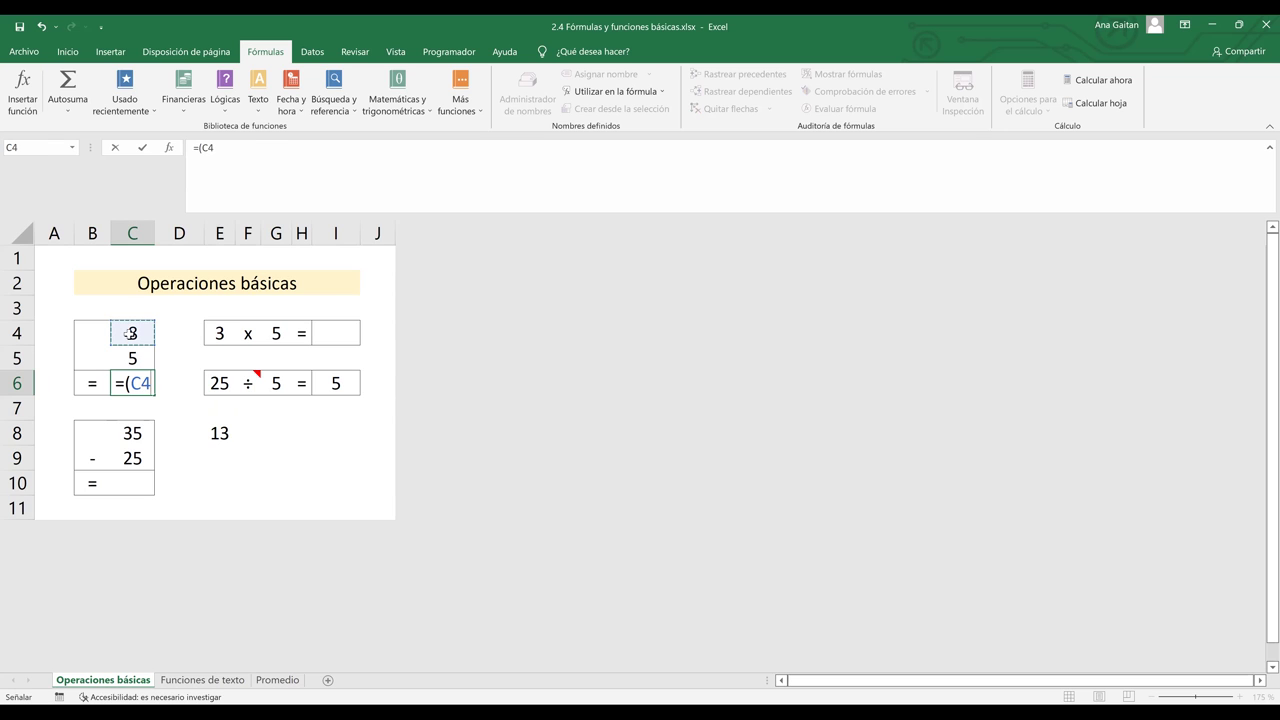
{"action": "type", "text": "+"}
{"action": "left_click", "coordinate": [134, 355]}
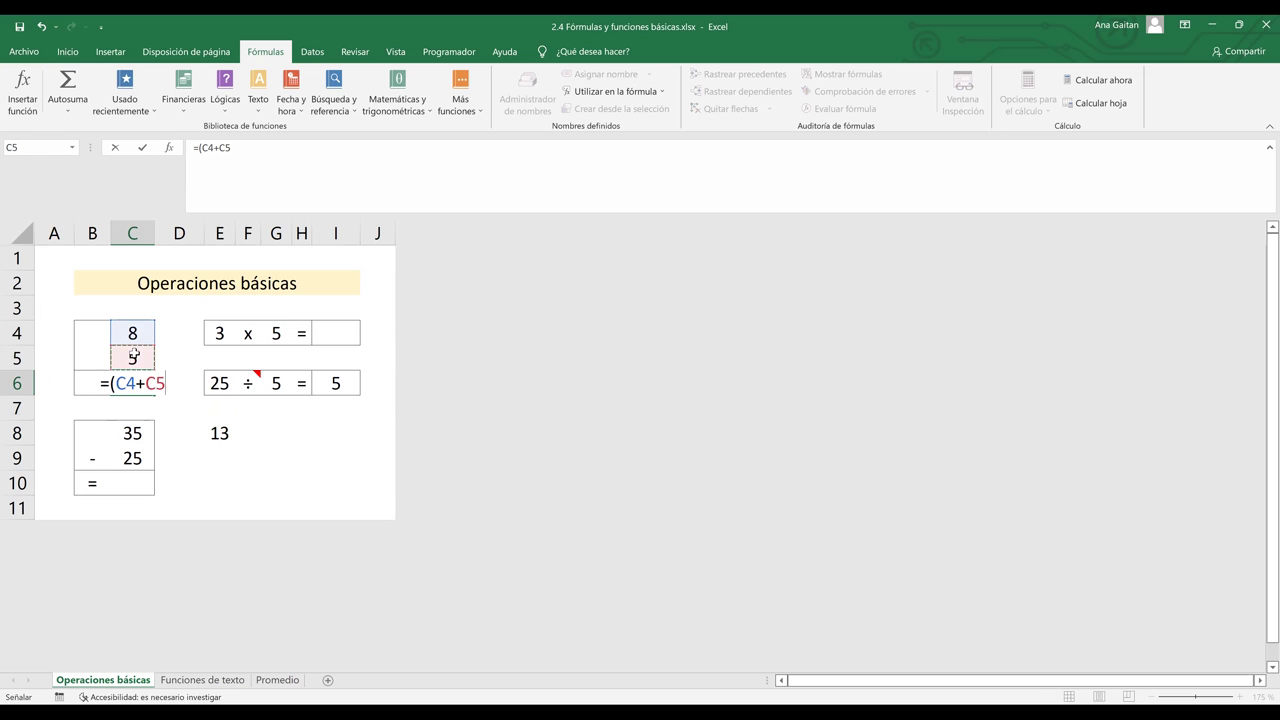
{"action": "type", "text": ")/"}
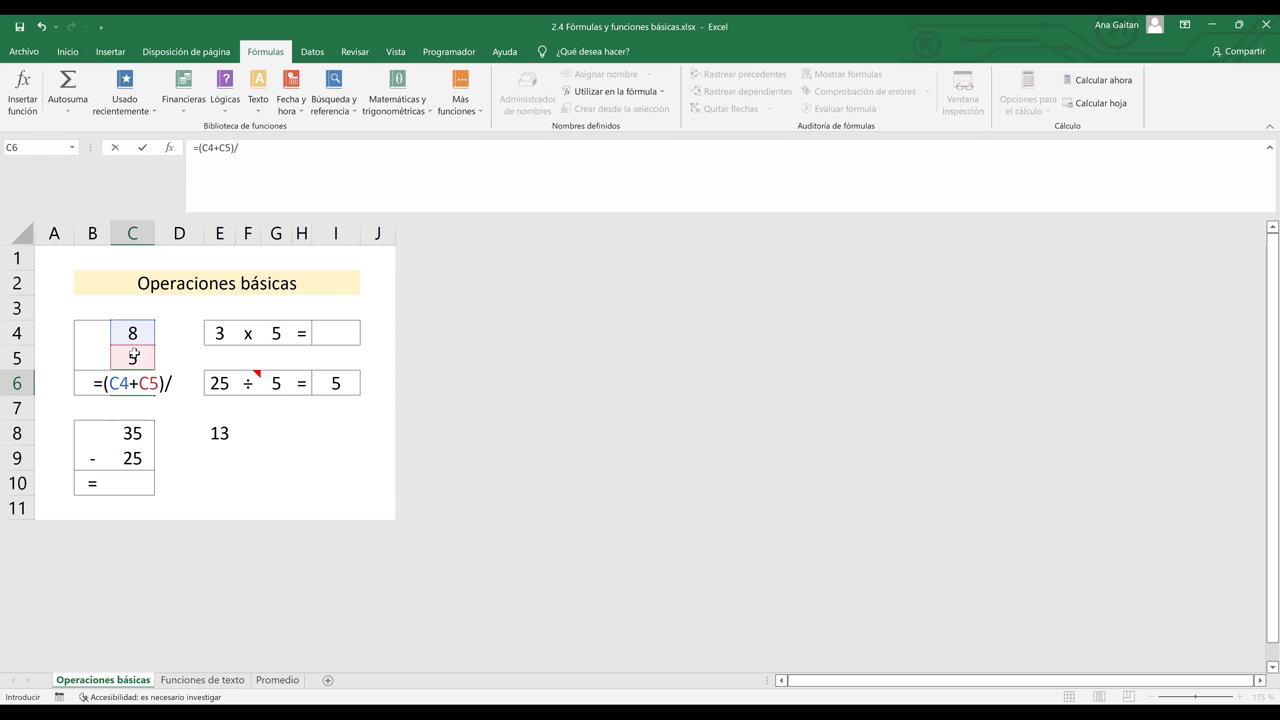
{"action": "type", "text": "2"}
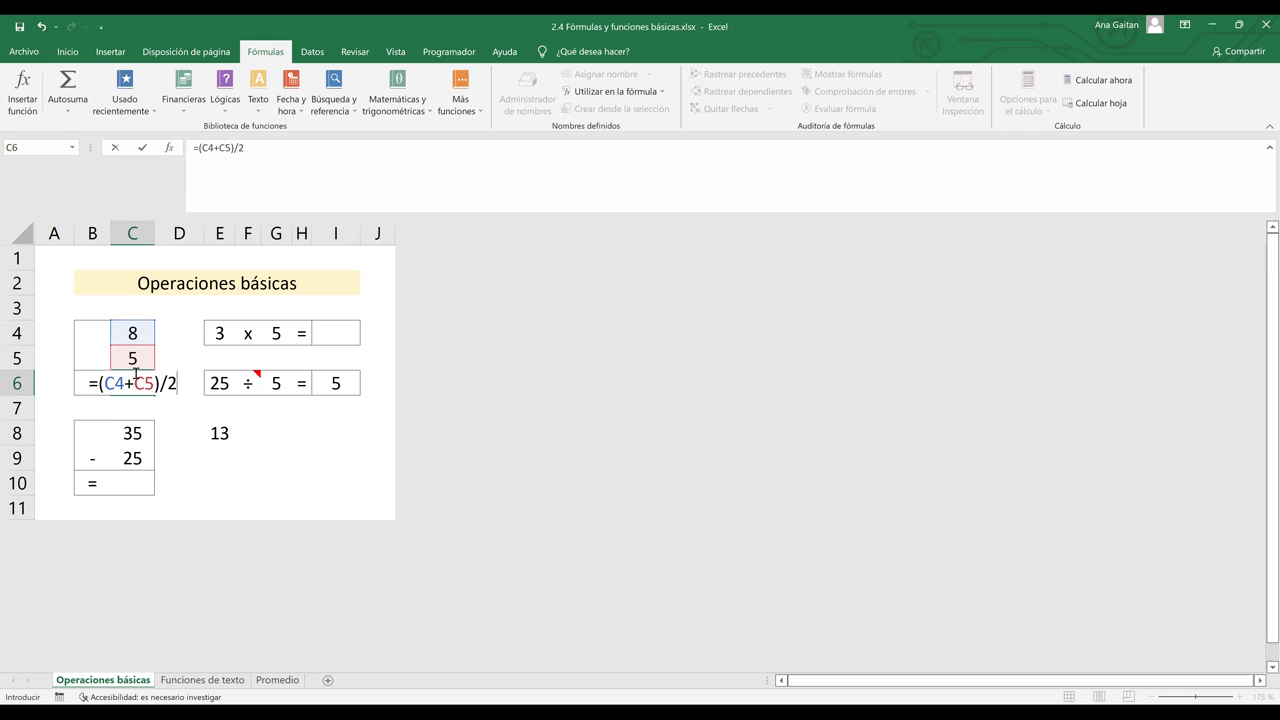
{"action": "key", "text": "Return"}
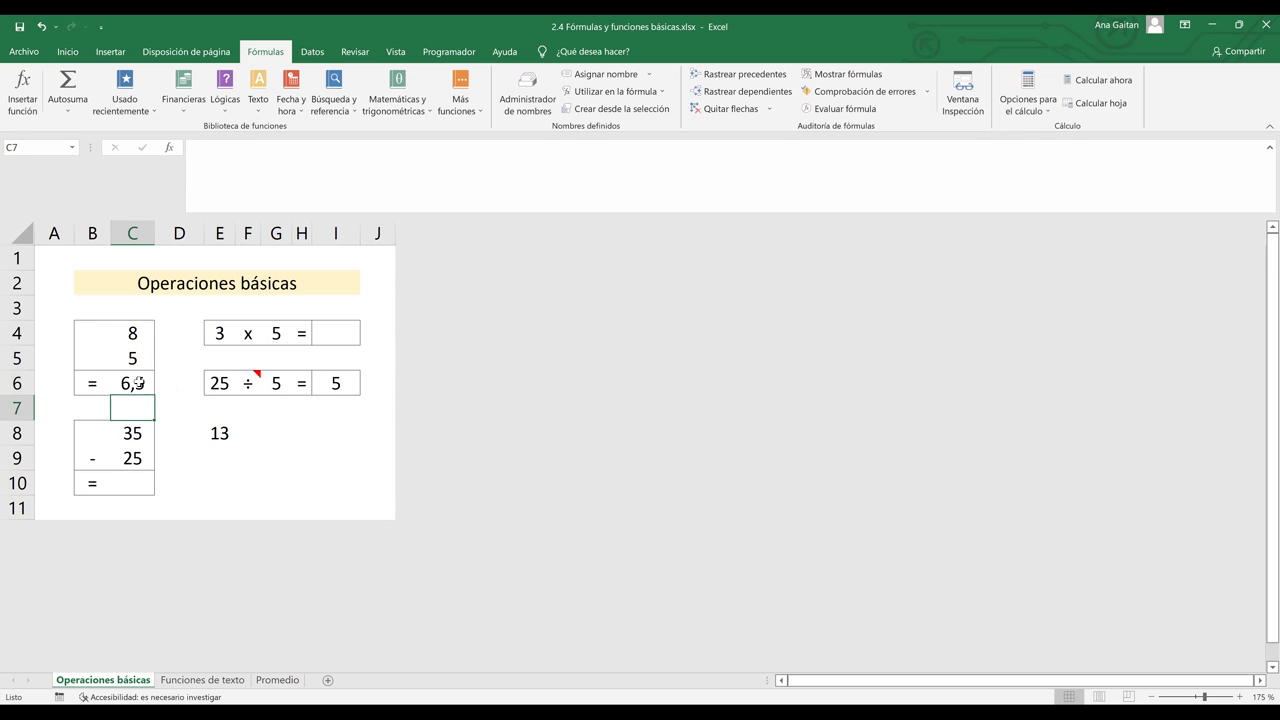
{"action": "left_click", "coordinate": [137, 383]}
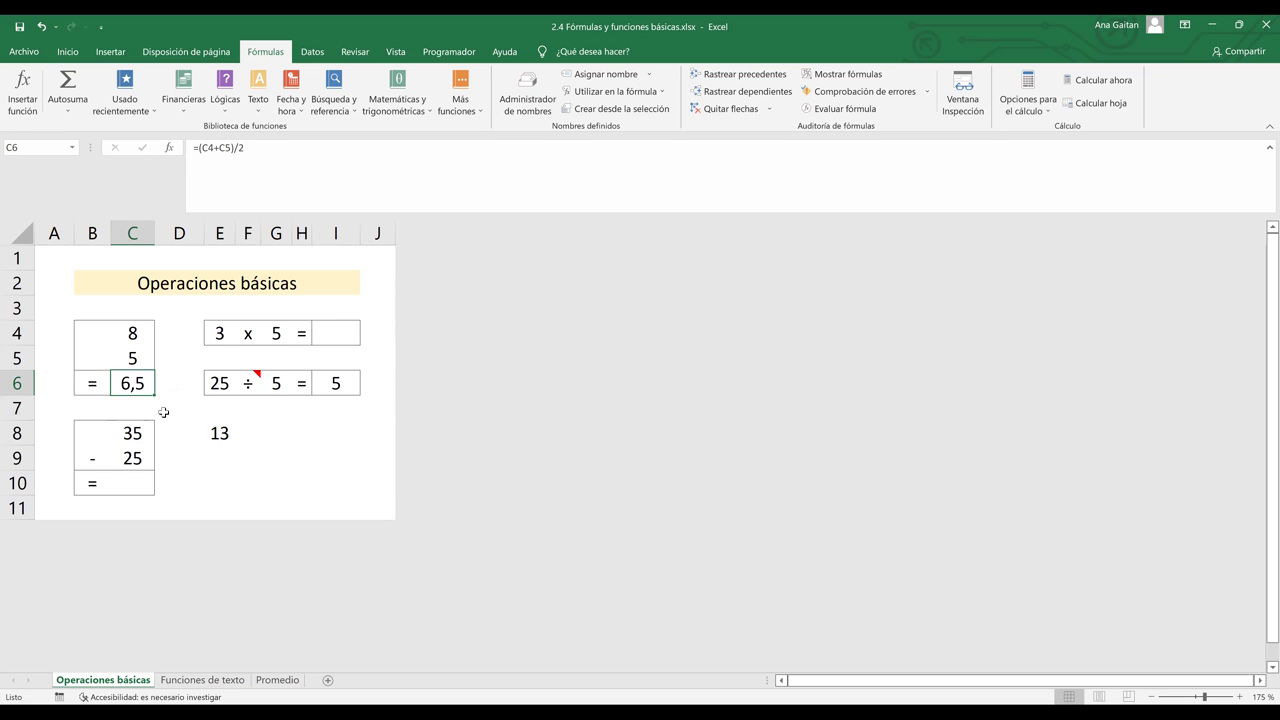
- Go to the Funciones de texto sheet, select J6 and browse the Texto function list
{"action": "left_click", "coordinate": [231, 681]}
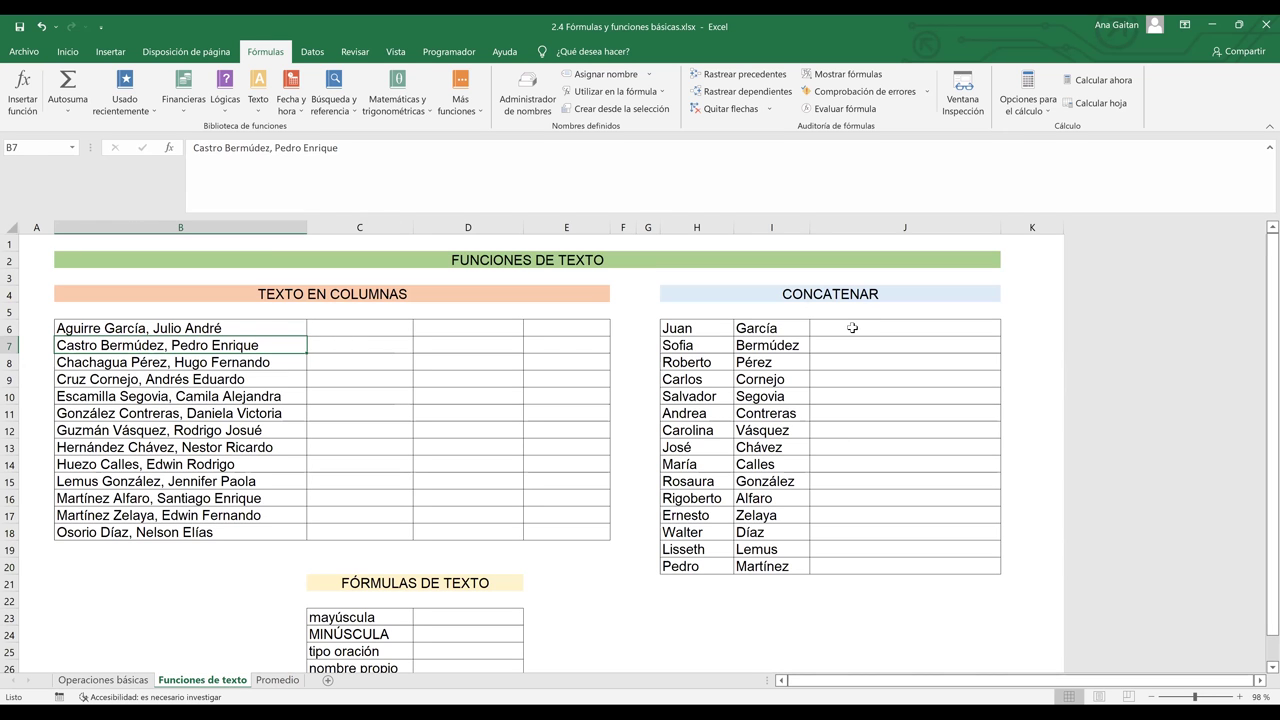
{"action": "left_click", "coordinate": [852, 328]}
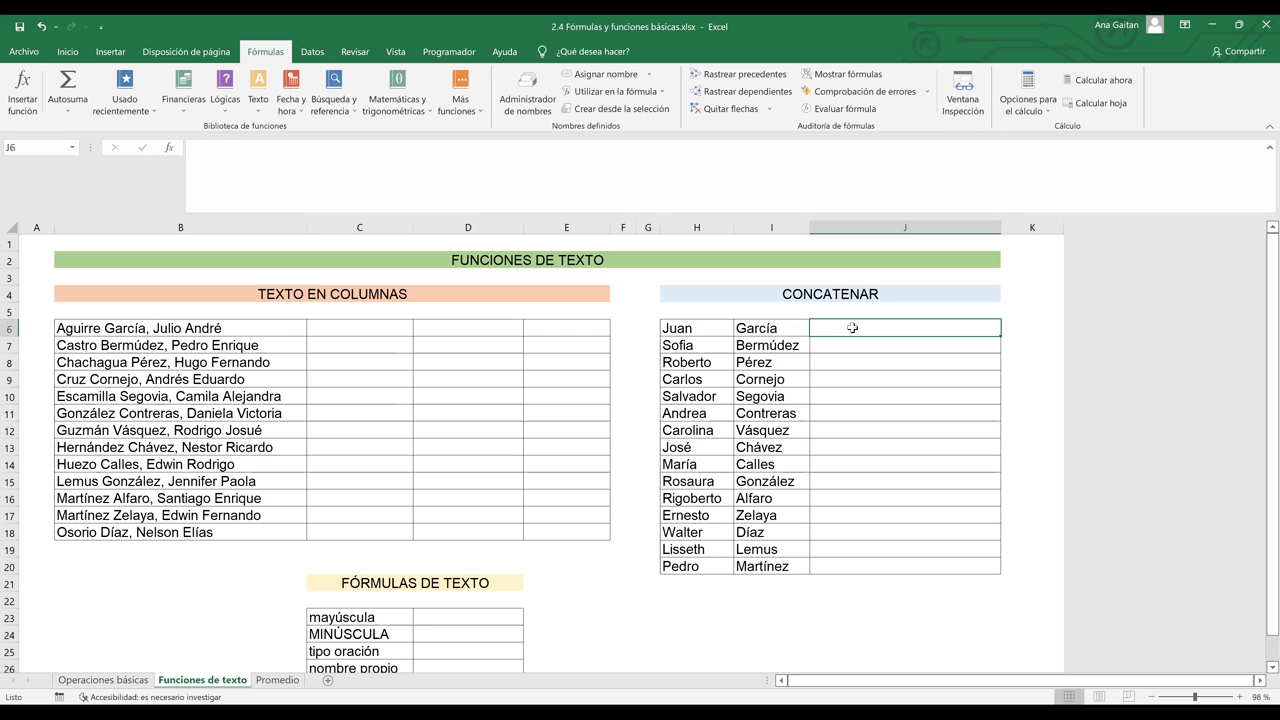
{"action": "left_click", "coordinate": [254, 110]}
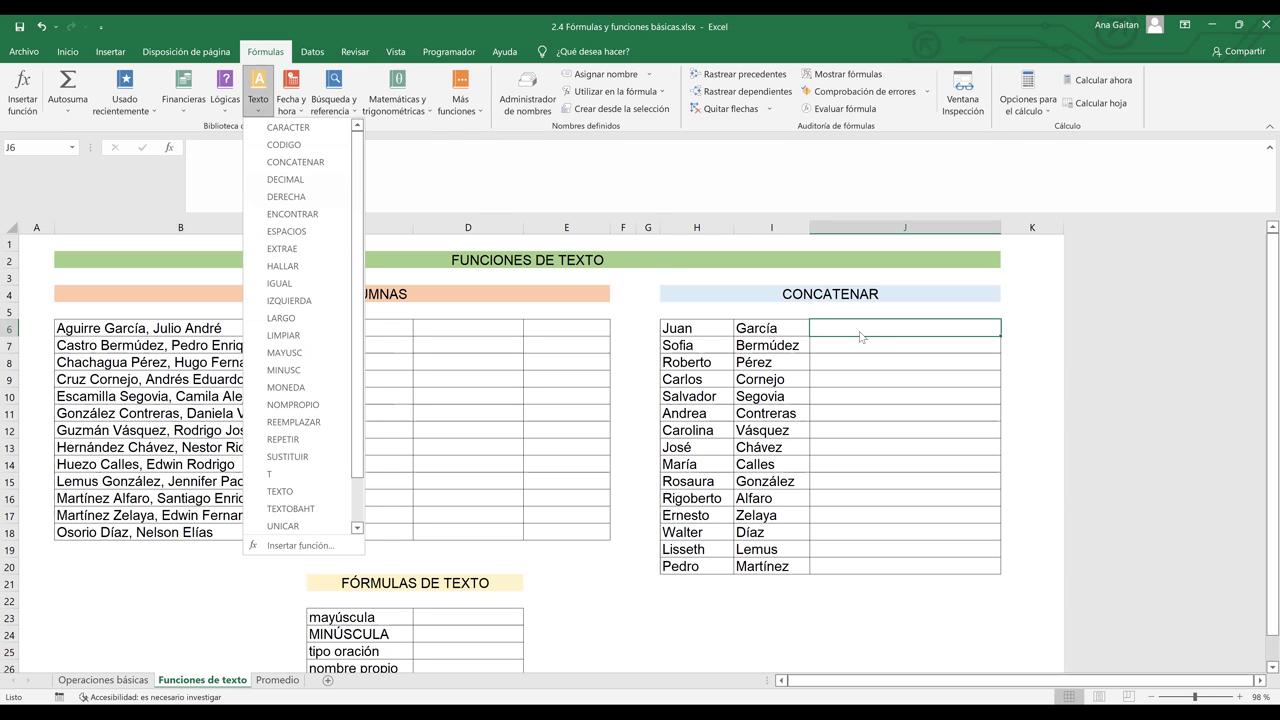
{"action": "left_click", "coordinate": [712, 330]}
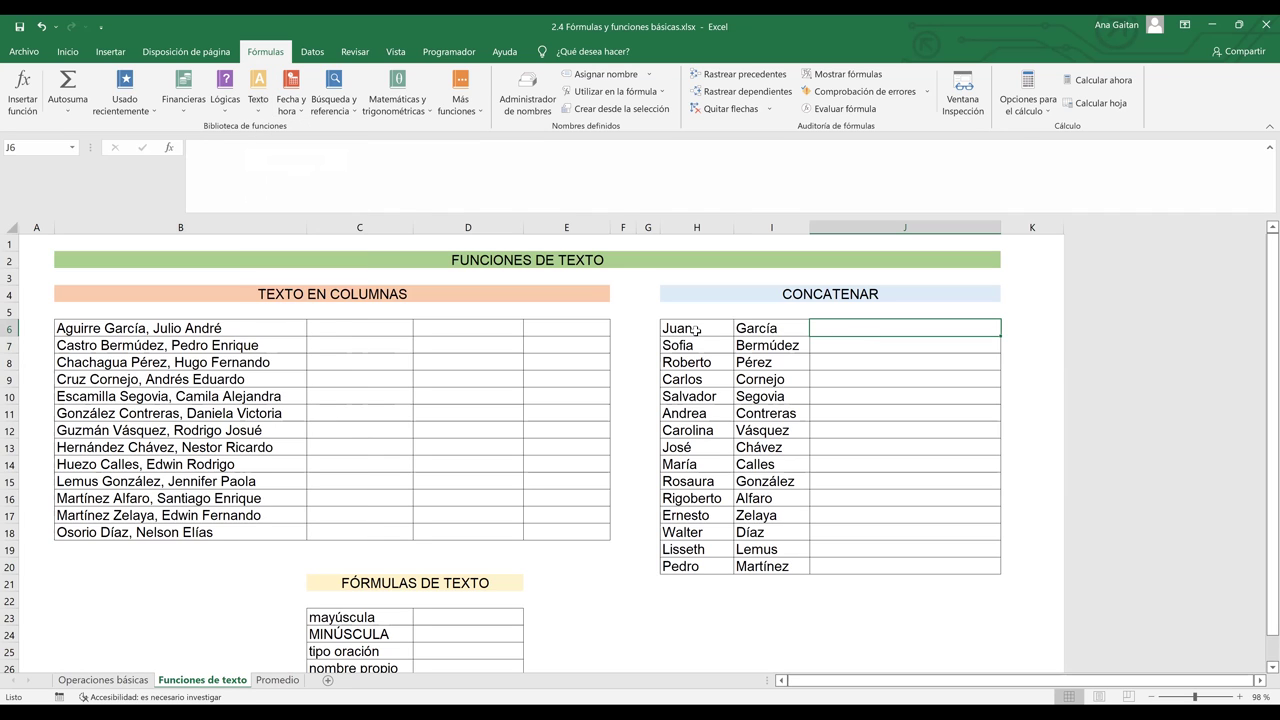
{"action": "left_click", "coordinate": [760, 330]}
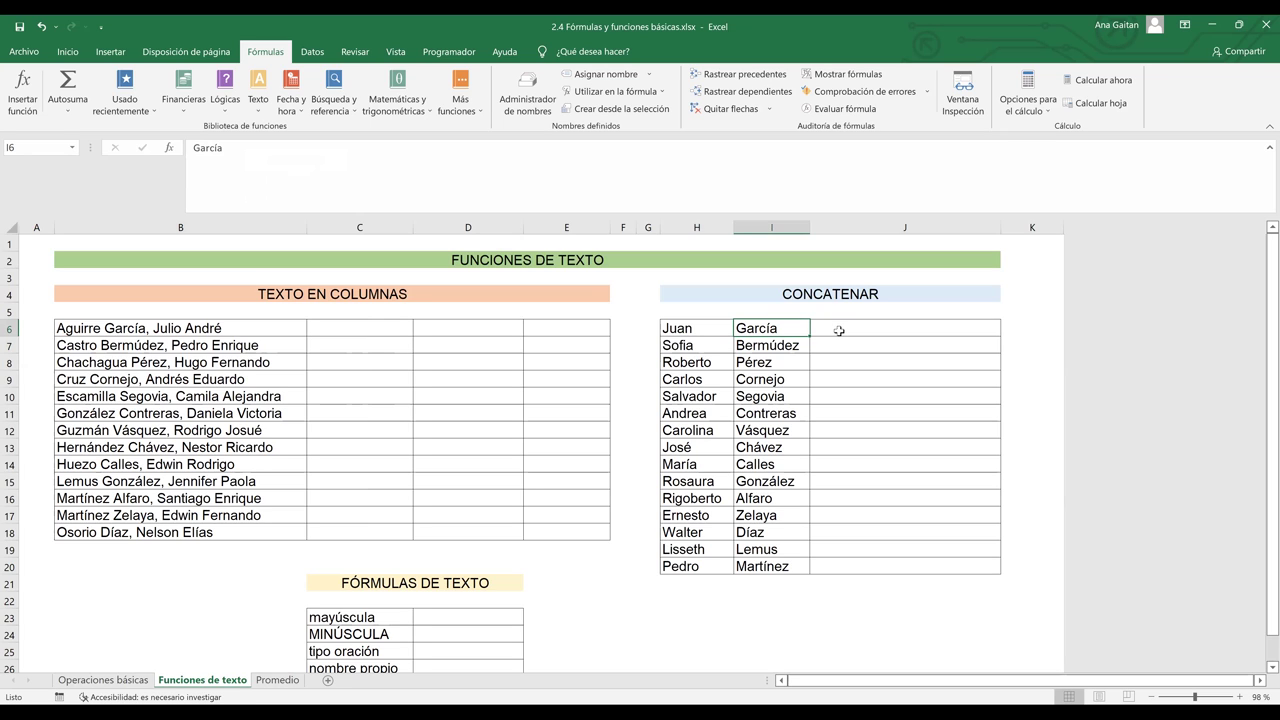
{"action": "left_click", "coordinate": [838, 330]}
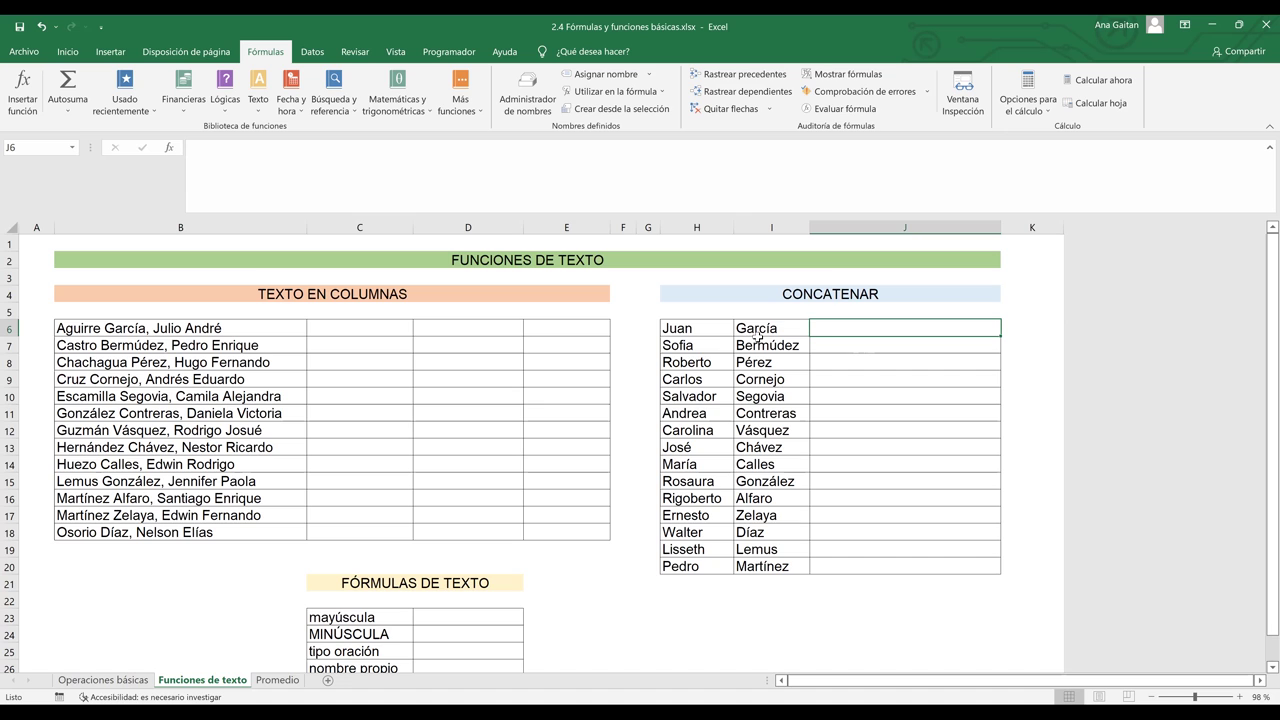
{"action": "type", "text": "LION"}
{"action": "key", "text": "BackSpace"}
{"action": "key", "text": "BackSpace"}
{"action": "key", "text": "BackSpace"}
{"action": "key", "text": "BackSpace"}
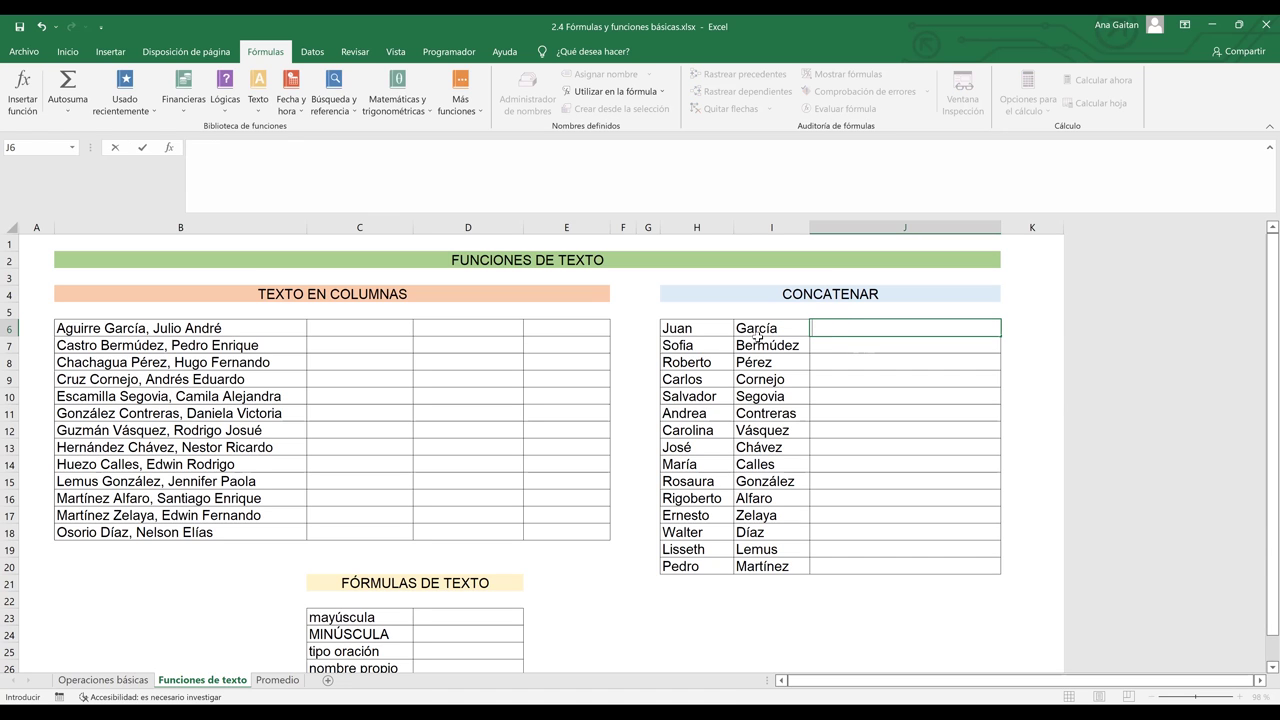
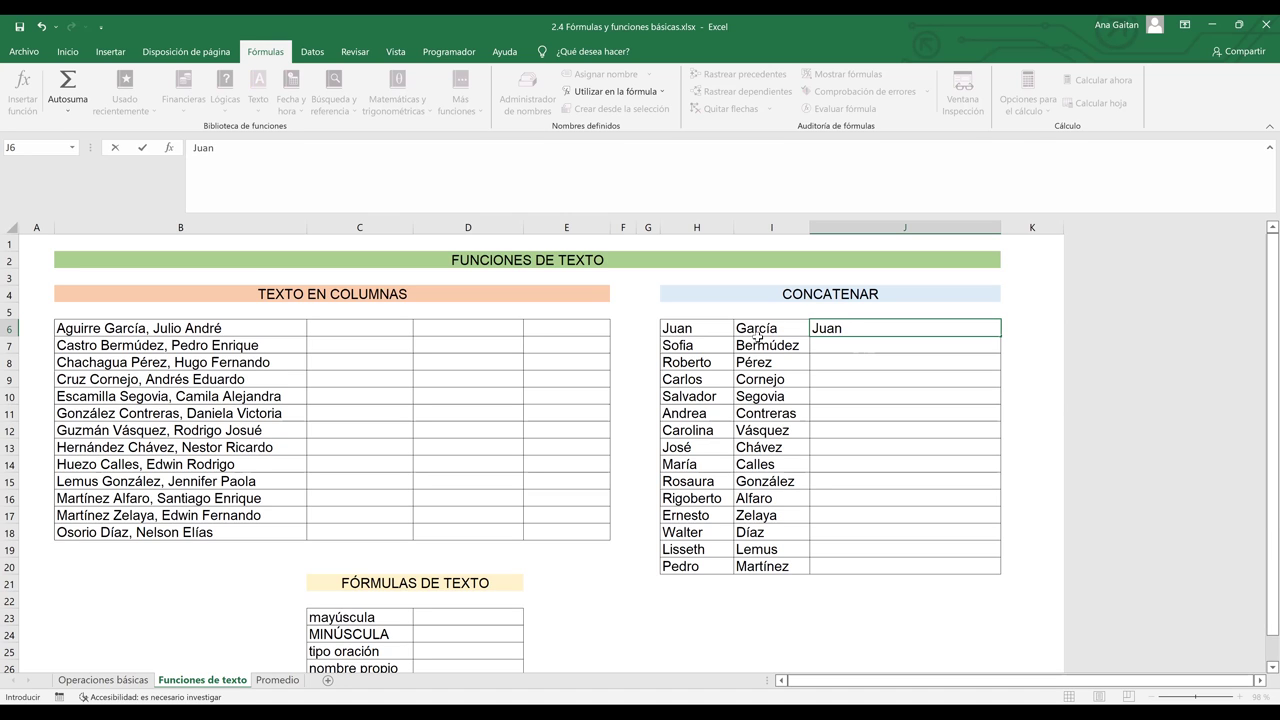
{"action": "key", "text": "Return"}
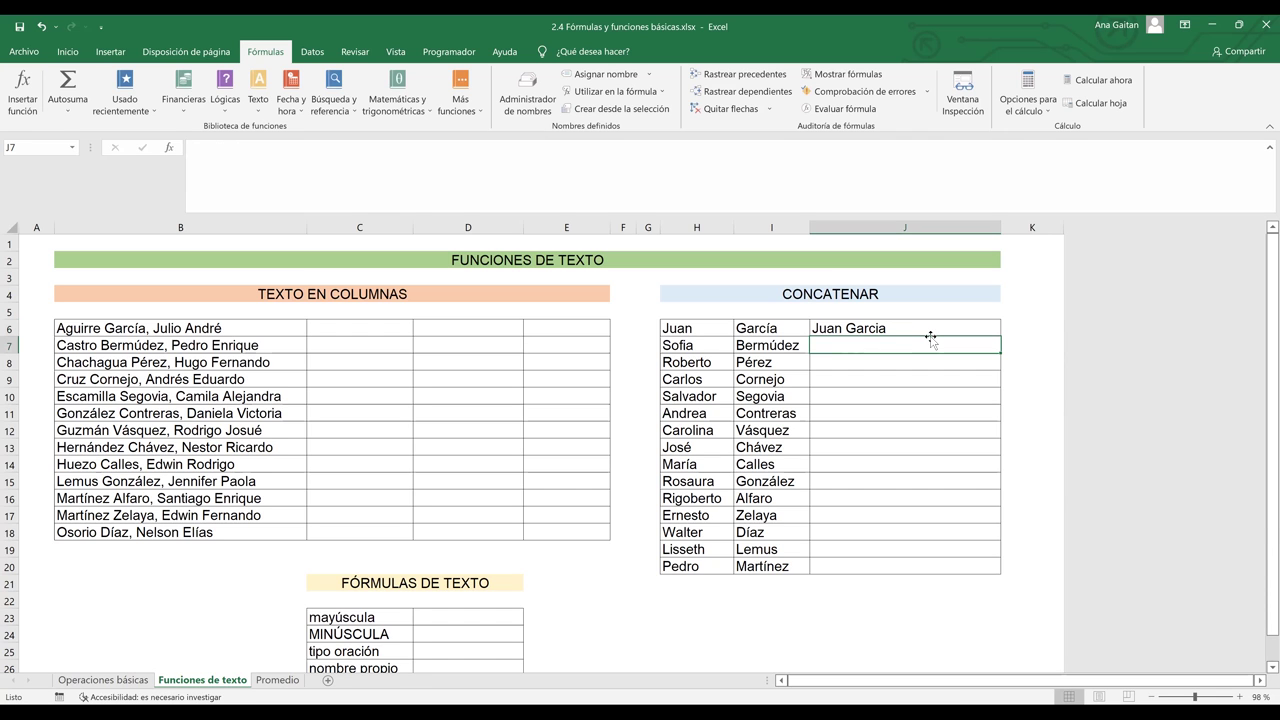
{"action": "double_click", "coordinate": [881, 329]}
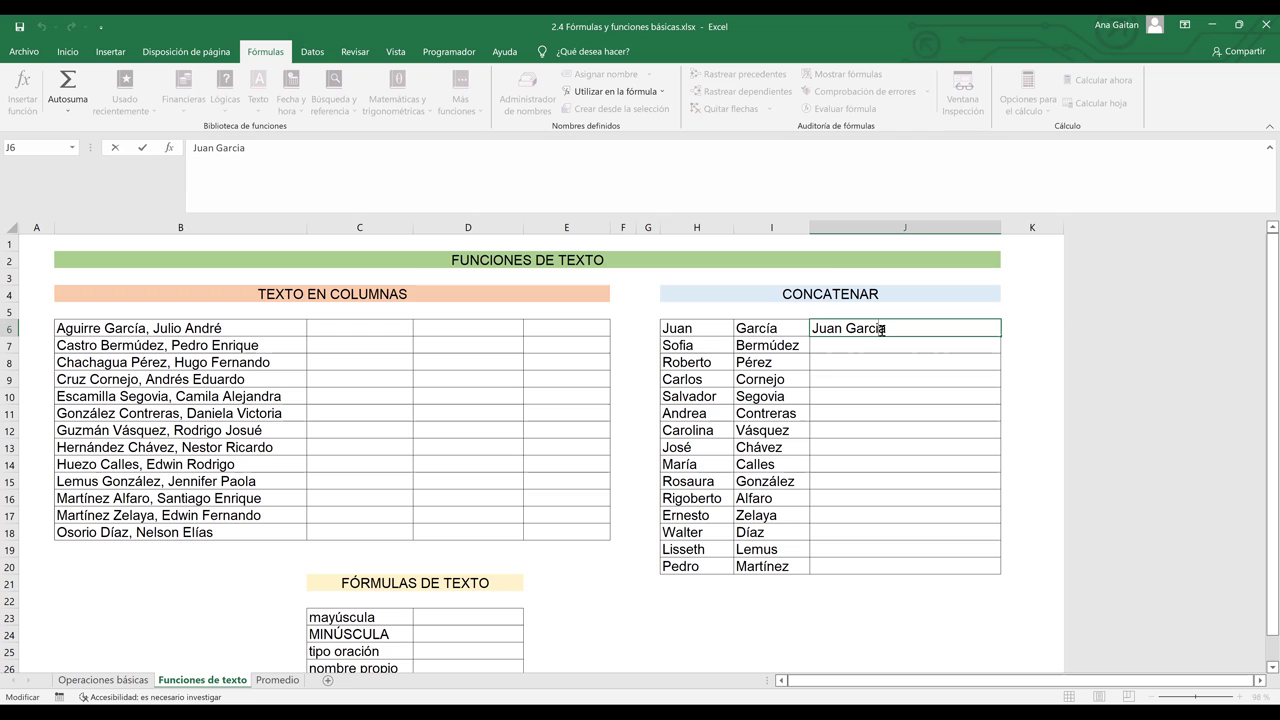
{"action": "key", "text": "BackSpace"}
{"action": "type", "text": "í"}
{"action": "key", "text": "Return"}
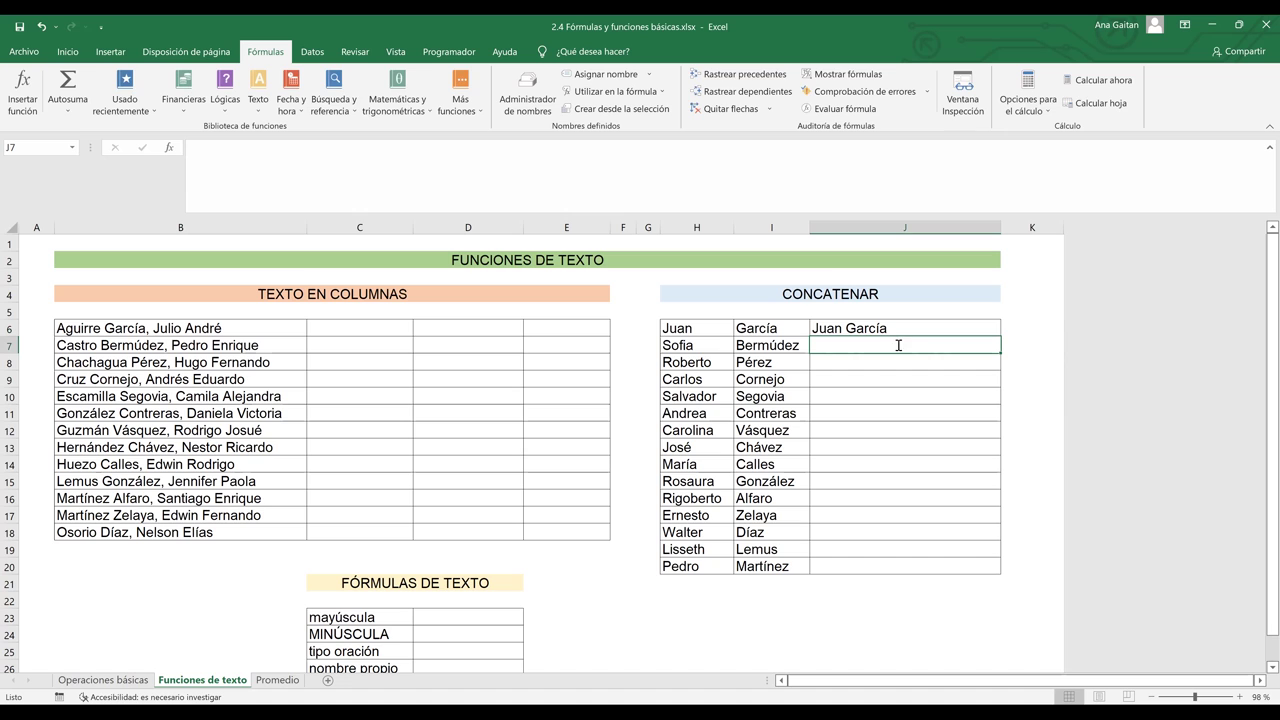
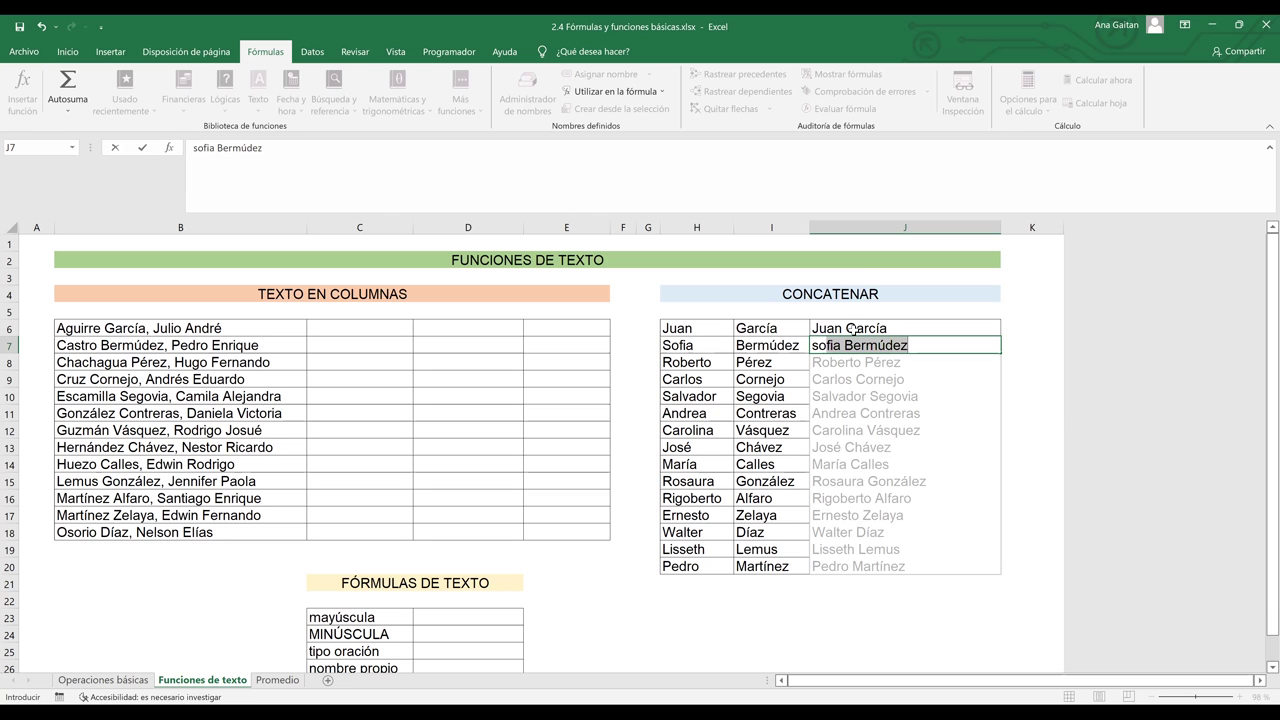
{"action": "key", "text": "Return"}
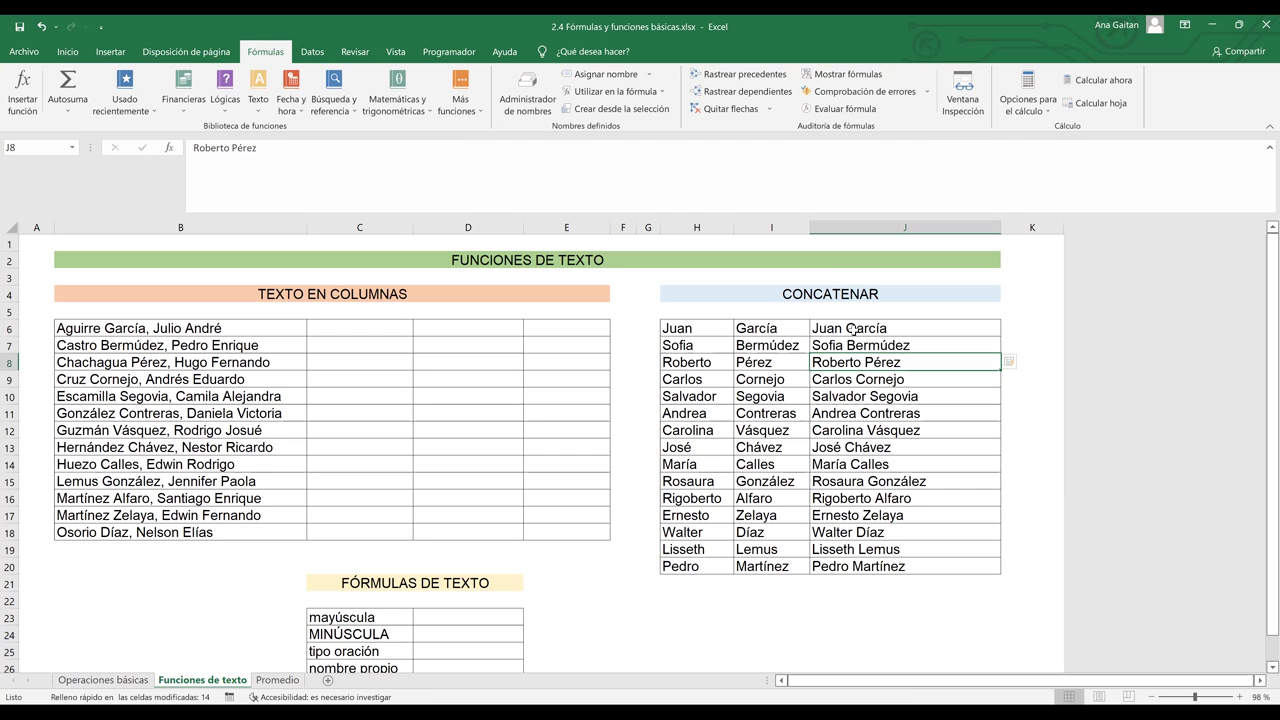
{"action": "left_click_drag", "start_coordinate": [855, 346], "coordinate": [839, 568]}
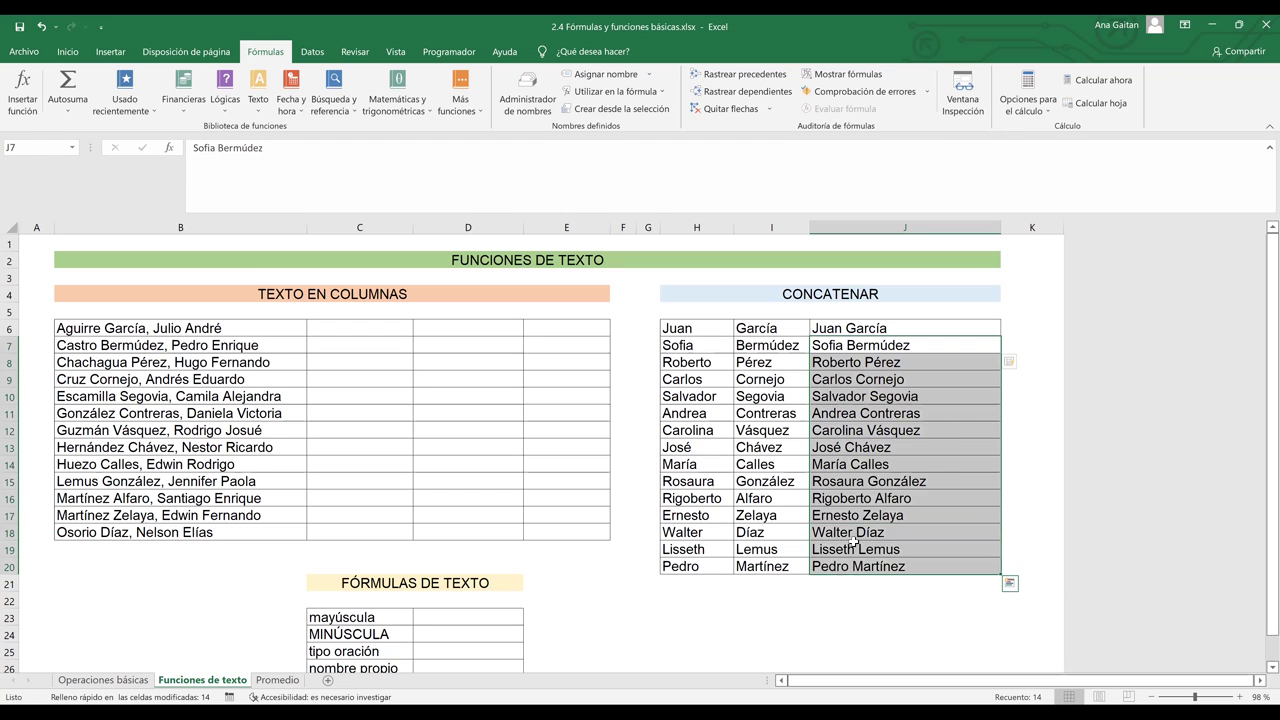
{"action": "key", "text": "Delete"}
- Clear J6 and insert the CONCATENAR function there from the Texto function list
{"action": "left_click", "coordinate": [863, 327]}
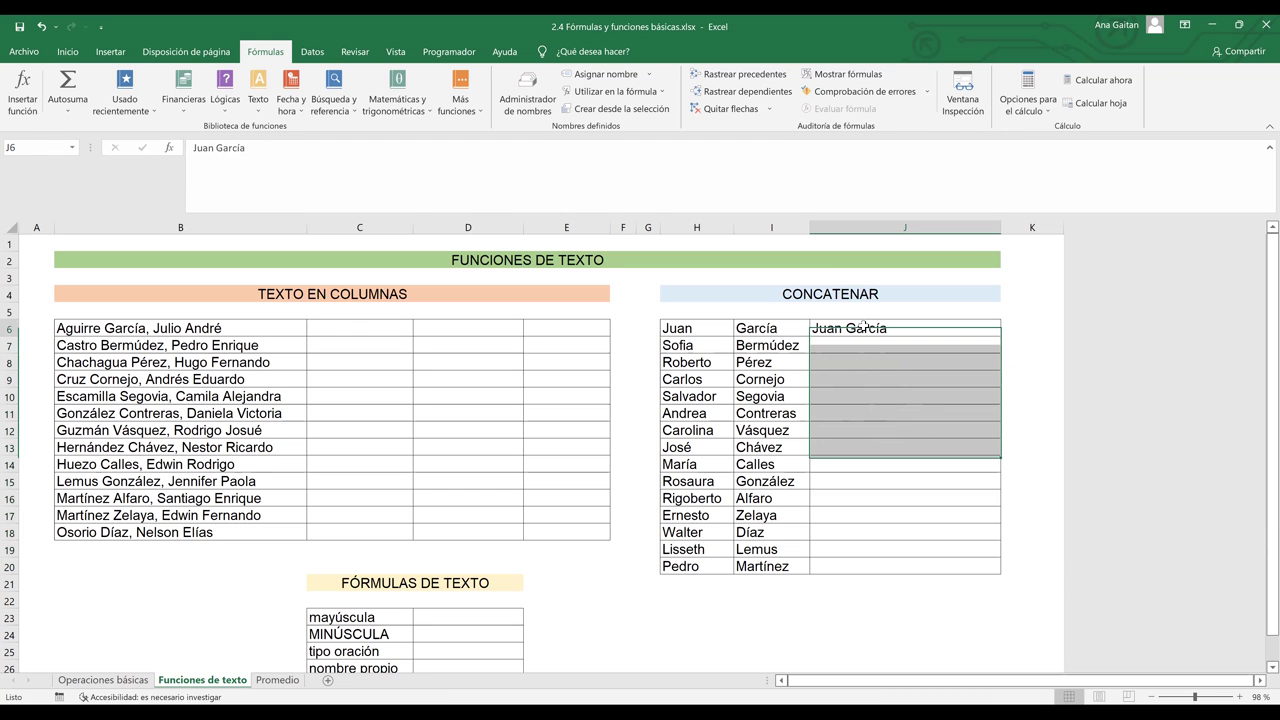
{"action": "key", "text": "Delete"}
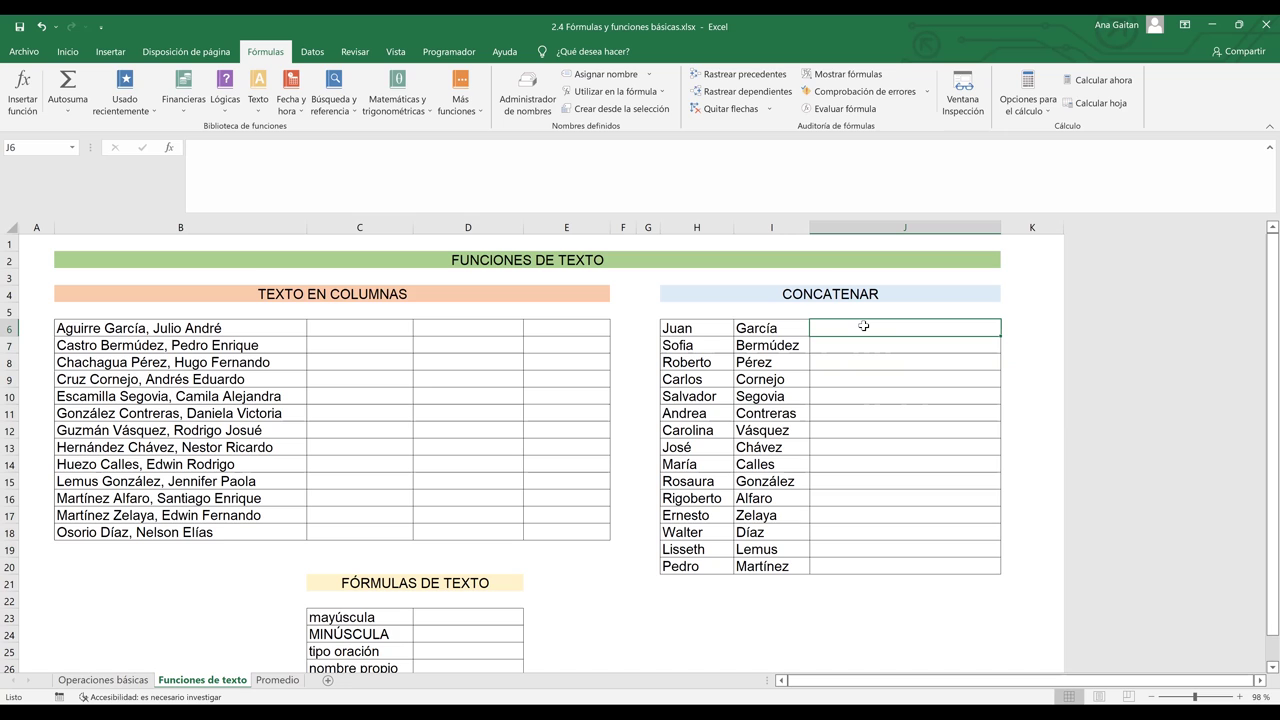
{"action": "type", "text": "="}
{"action": "key", "text": "BackSpace"}
{"action": "key", "text": "Return"}
{"action": "left_click", "coordinate": [858, 327]}
{"action": "left_click", "coordinate": [257, 110]}
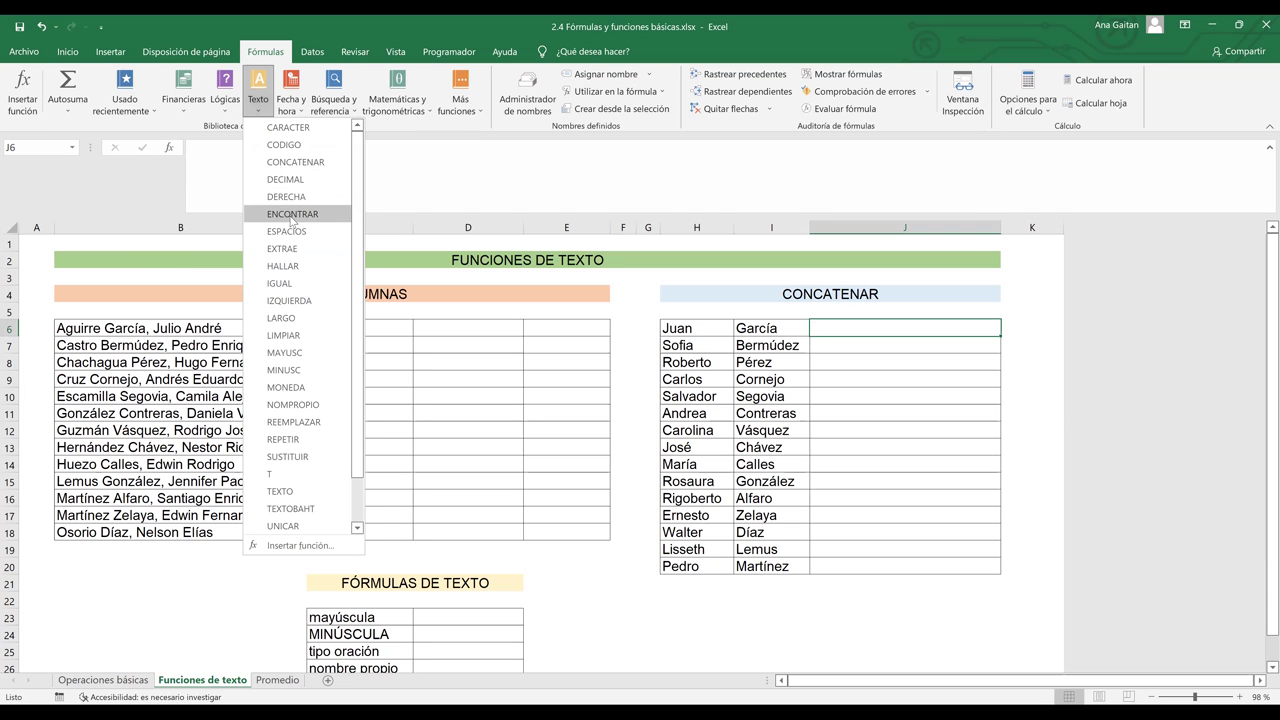
{"action": "left_click", "coordinate": [294, 162]}
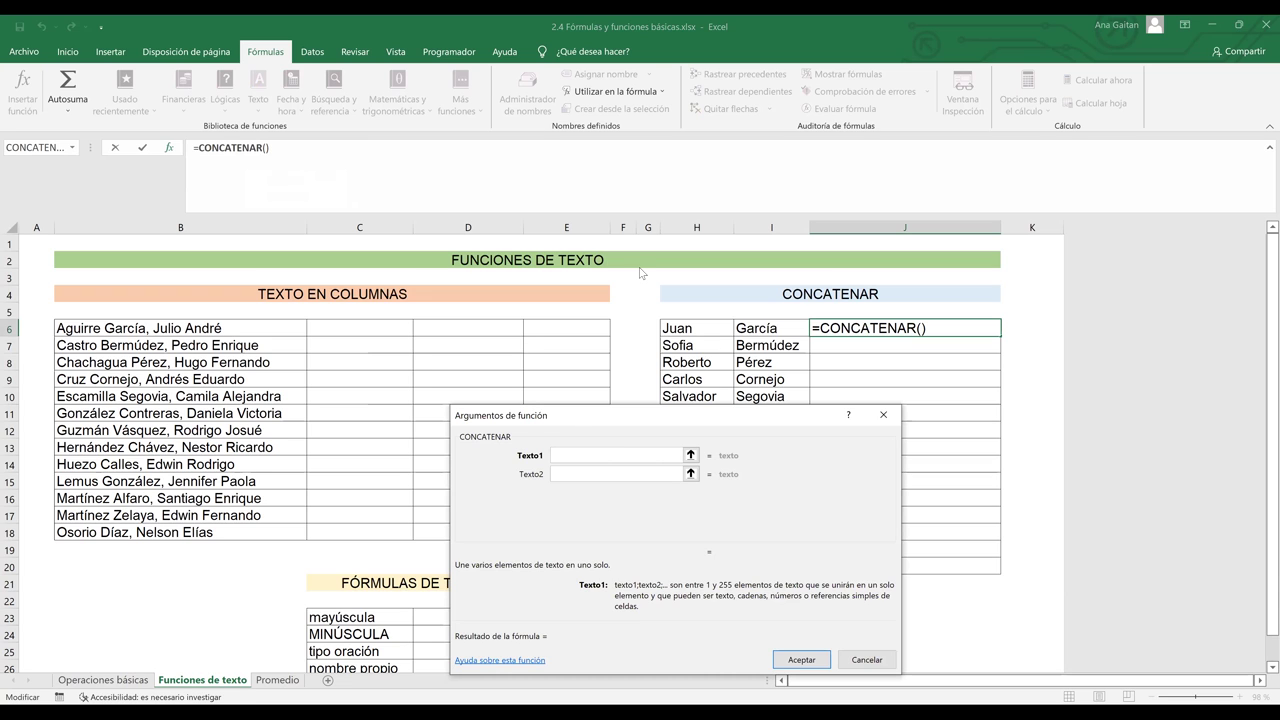
- Set CONCATENAR's Texto1 to H6 and Texto2 to I6, giving =CONCATENAR(H6;I6)
{"action": "left_click_drag", "start_coordinate": [586, 421], "coordinate": [273, 243]}
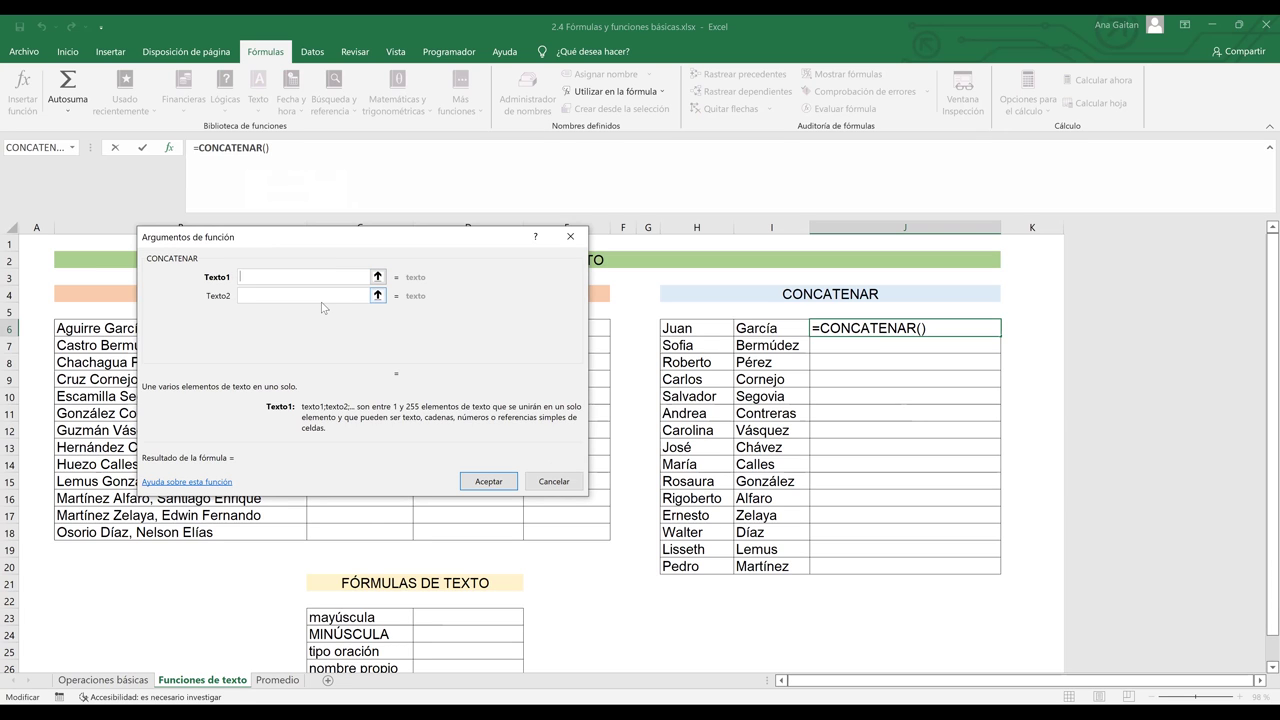
{"action": "left_click", "coordinate": [305, 278]}
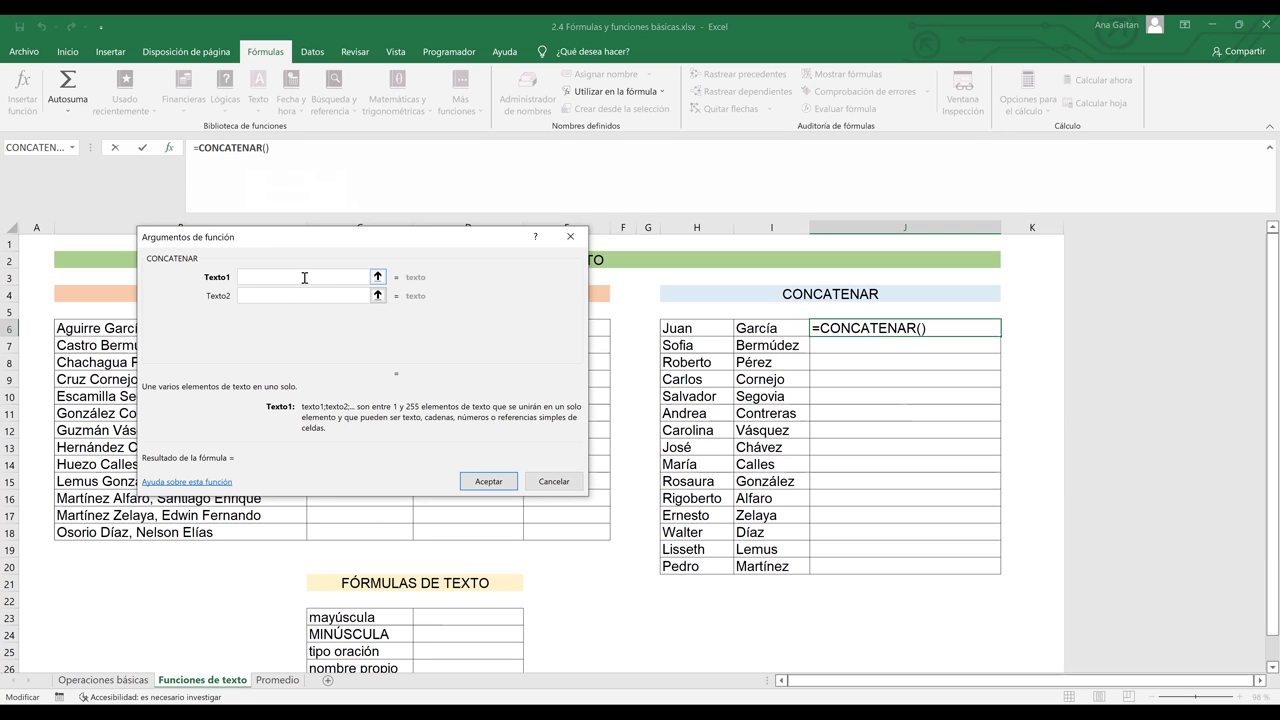
{"action": "left_click", "coordinate": [694, 328]}
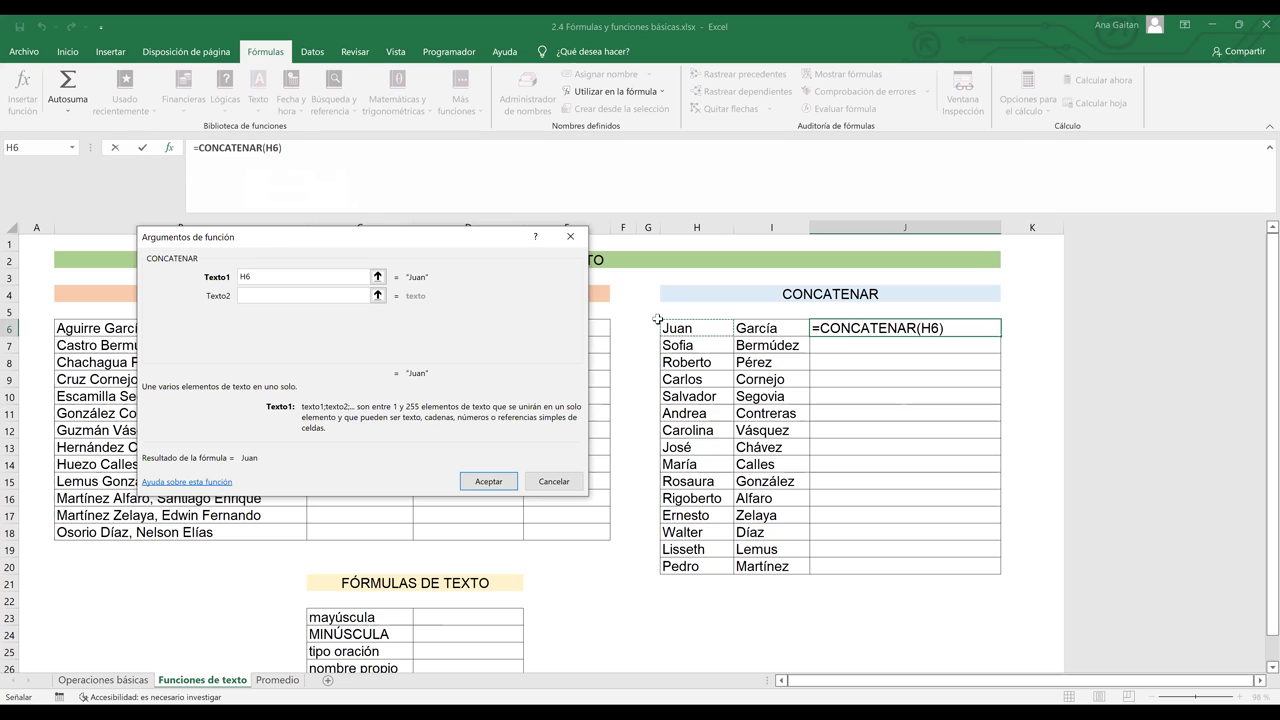
{"action": "left_click", "coordinate": [275, 294]}
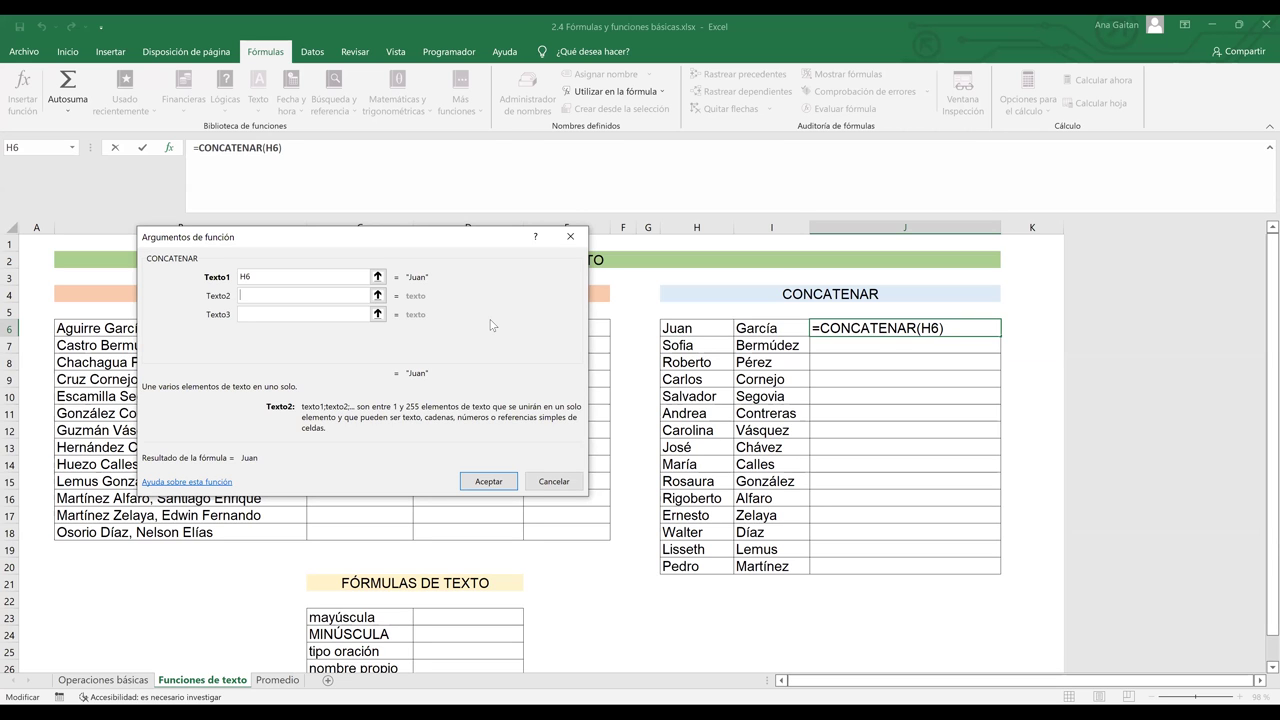
{"action": "type", "text": "i7"}
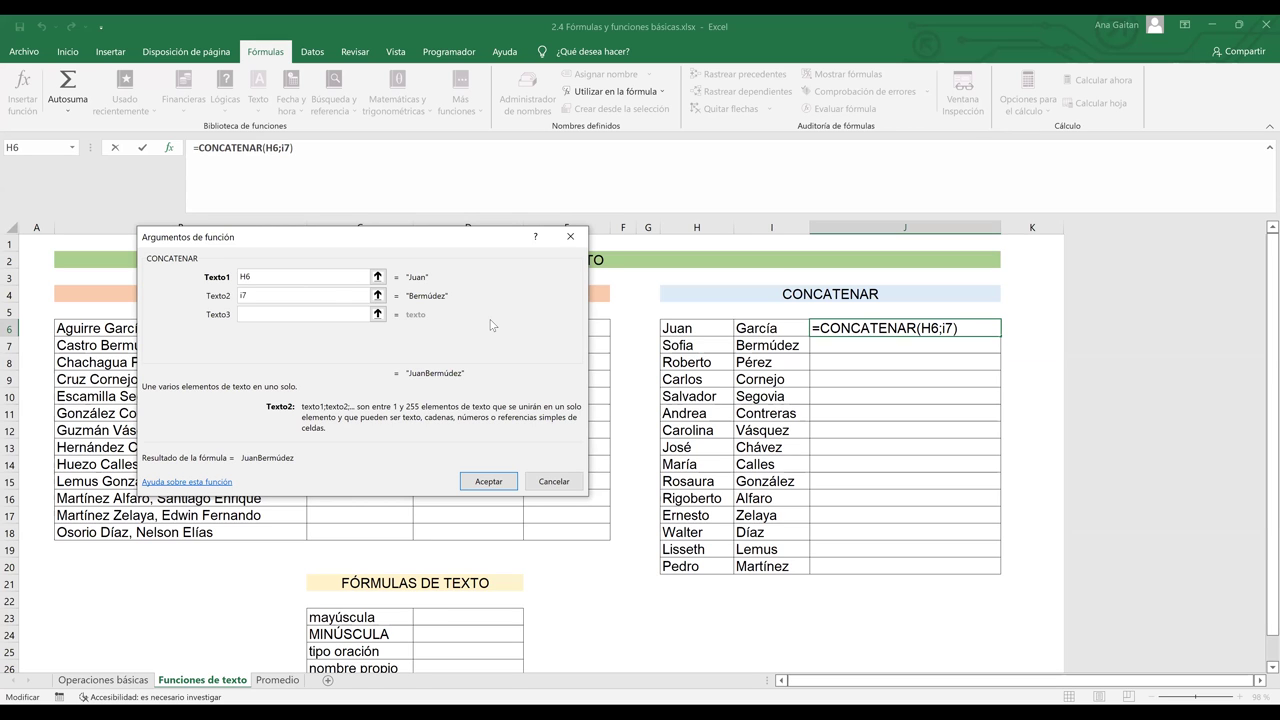
{"action": "key", "text": "BackSpace"}
{"action": "key", "text": "BackSpace"}
{"action": "type", "text": "I"}
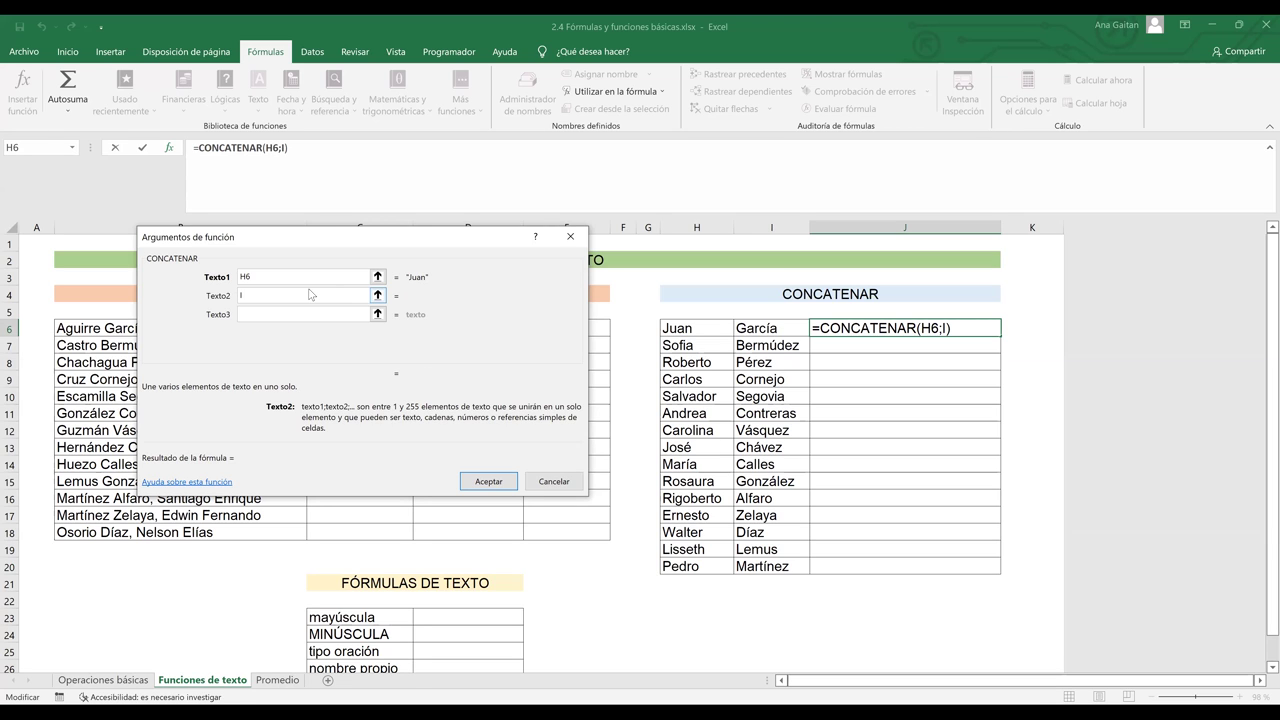
{"action": "type", "text": "7"}
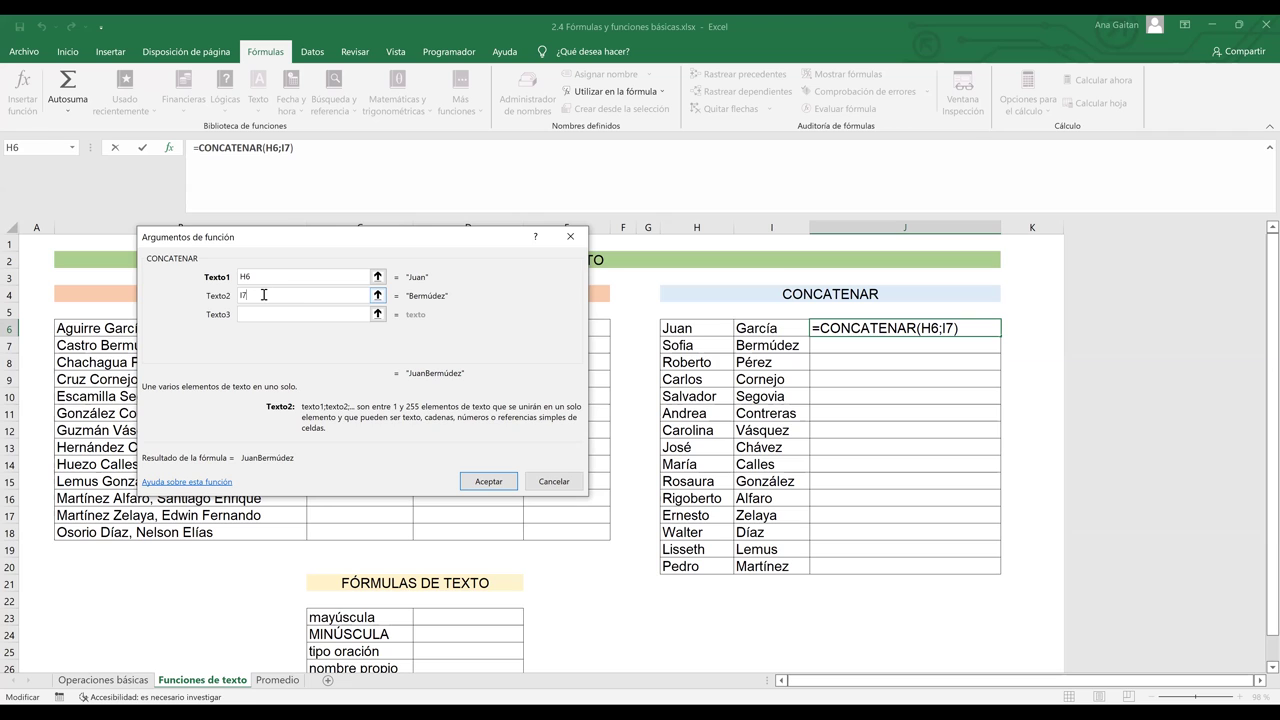
{"action": "key", "text": "BackSpace"}
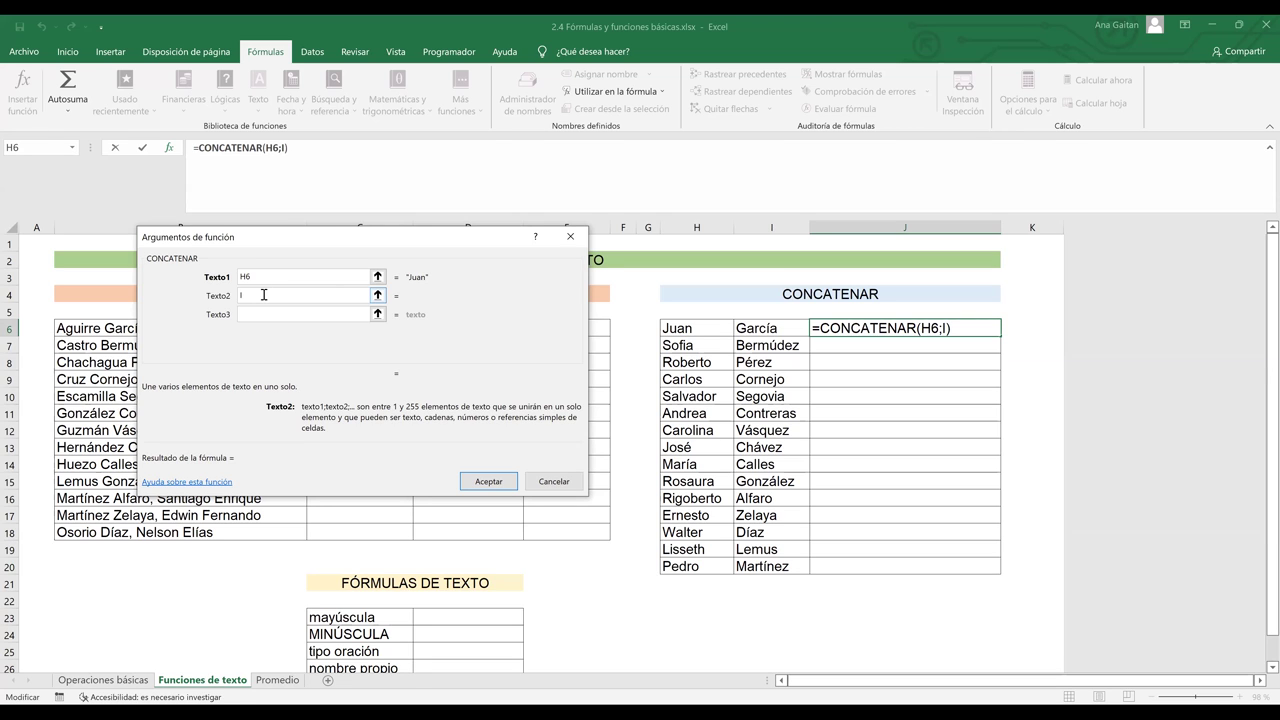
{"action": "type", "text": "6"}
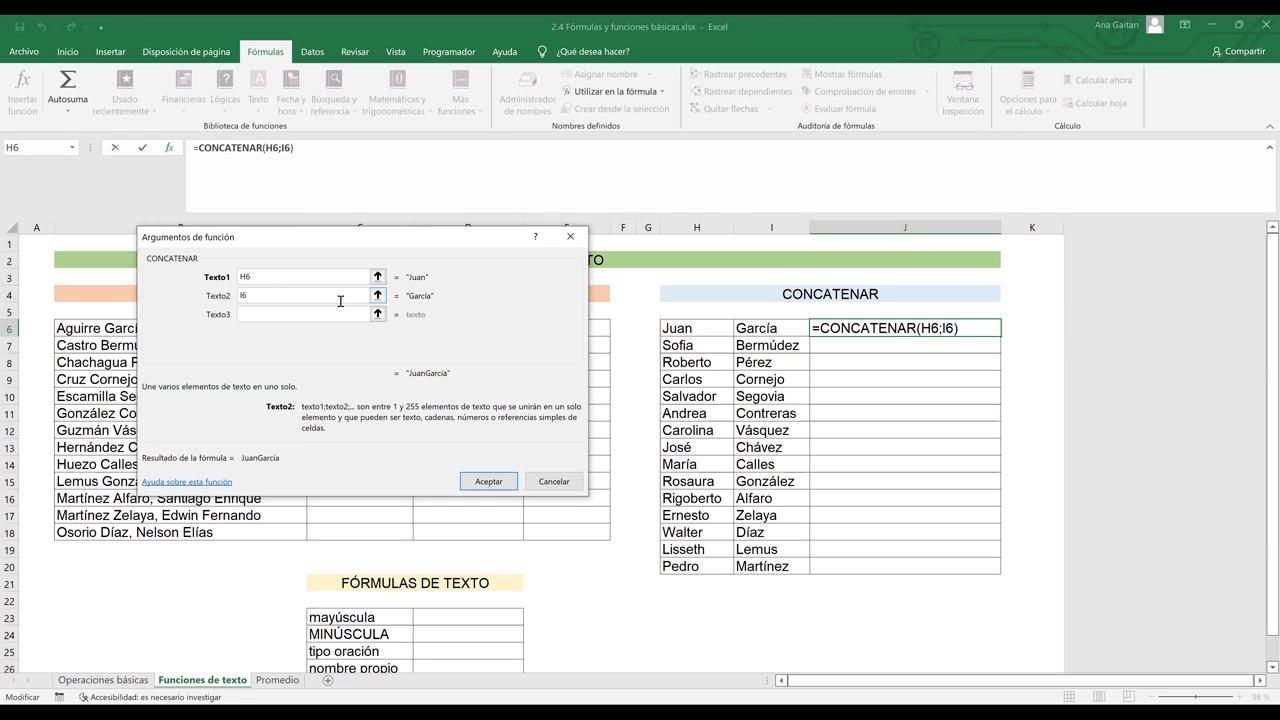
{"action": "left_click", "coordinate": [323, 314]}
{"action": "key", "text": "Return"}
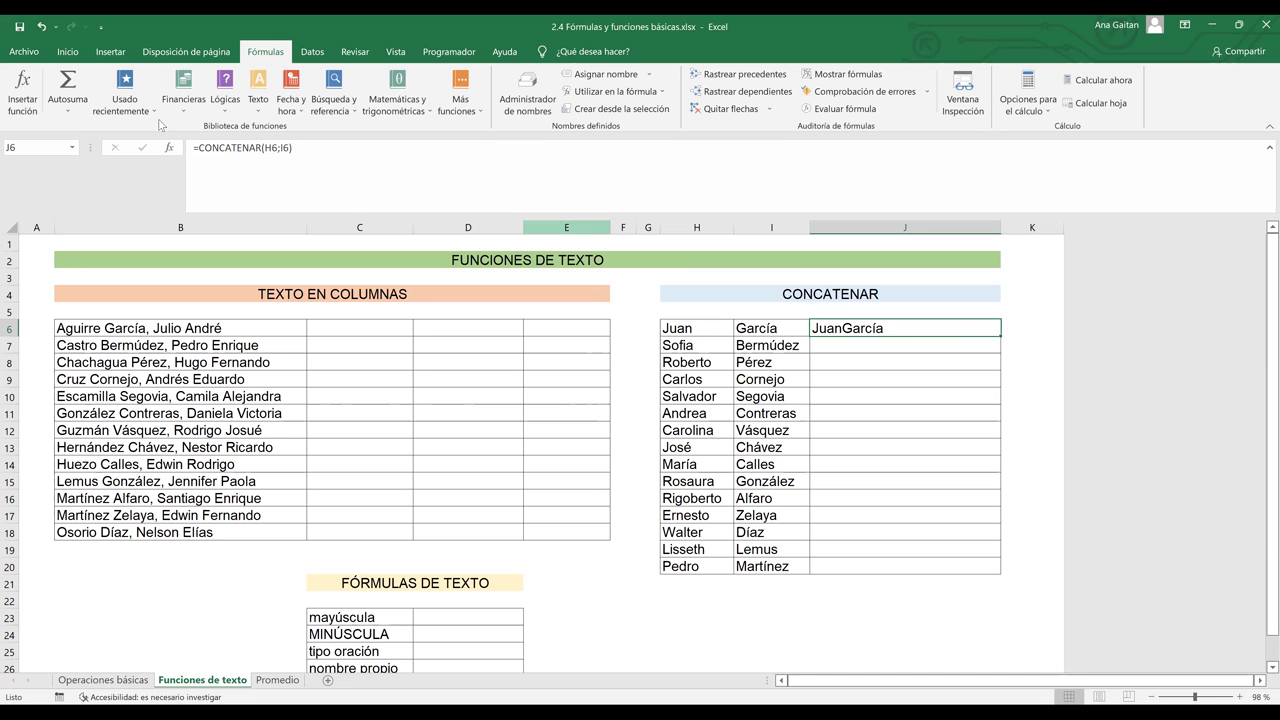
- Change J6's arguments to H6, " " and I6, making =CONCATENAR(H6;" ";I6)
{"action": "left_click", "coordinate": [169, 150]}
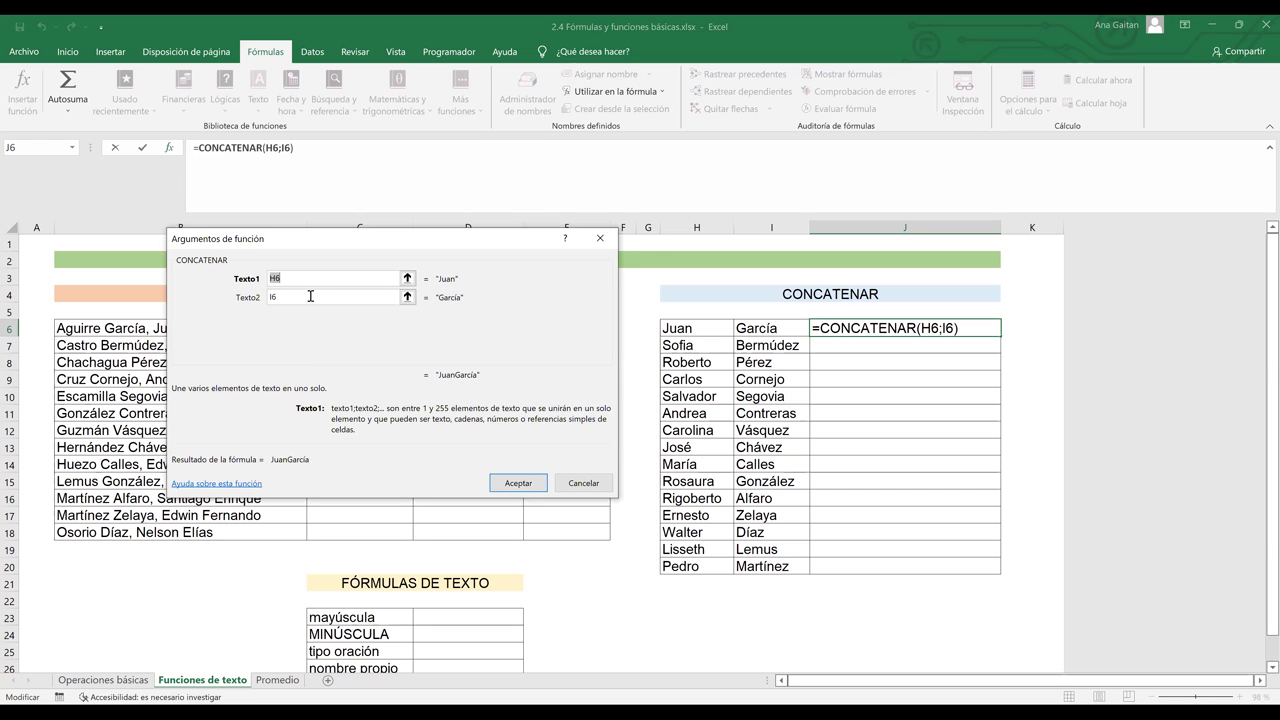
{"action": "left_click", "coordinate": [272, 296]}
{"action": "key", "text": "BackSpace"}
{"action": "key", "text": "BackSpace"}
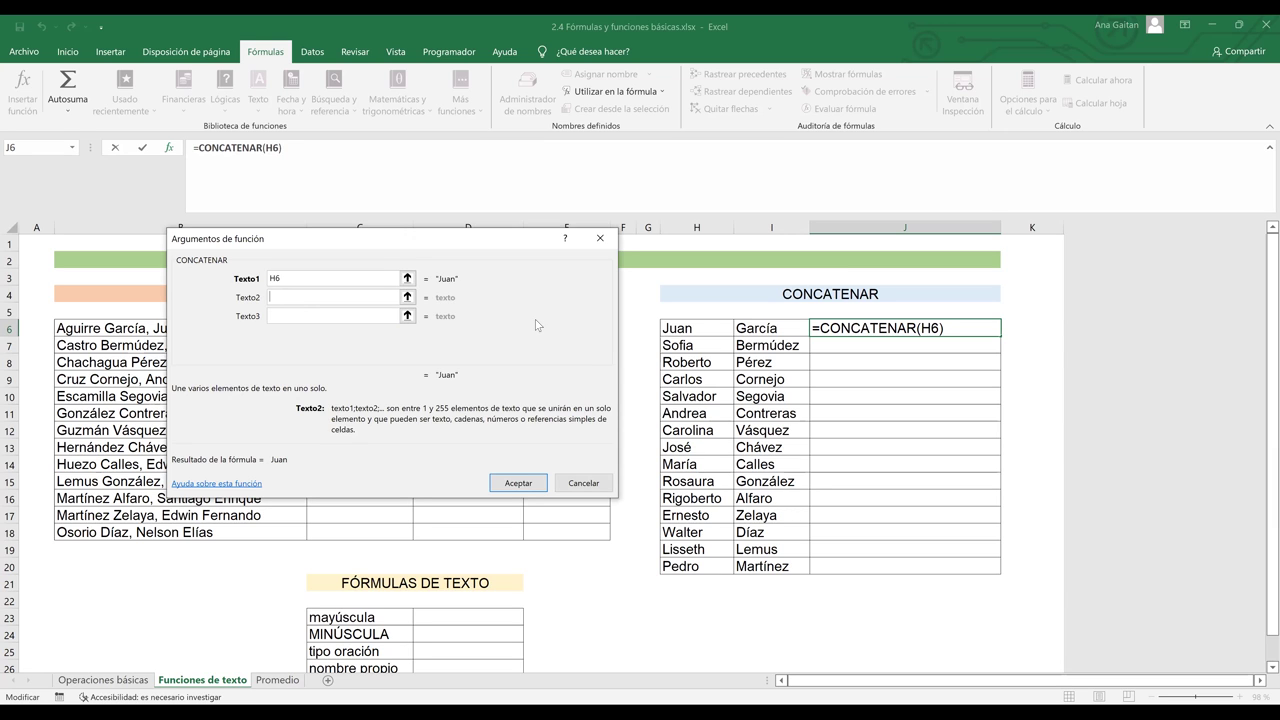
{"action": "key", "text": "Tab"}
{"action": "type", "text": "\" \""}
{"action": "left_click", "coordinate": [371, 320]}
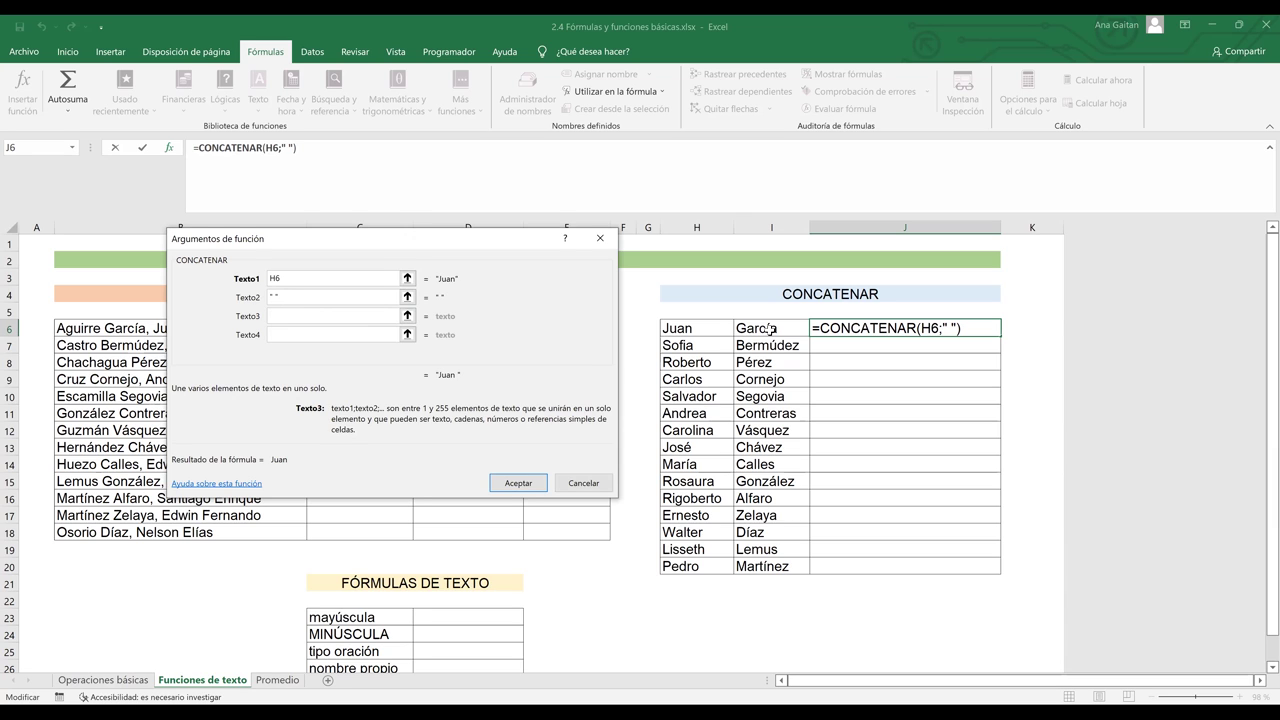
{"action": "left_click", "coordinate": [770, 328]}
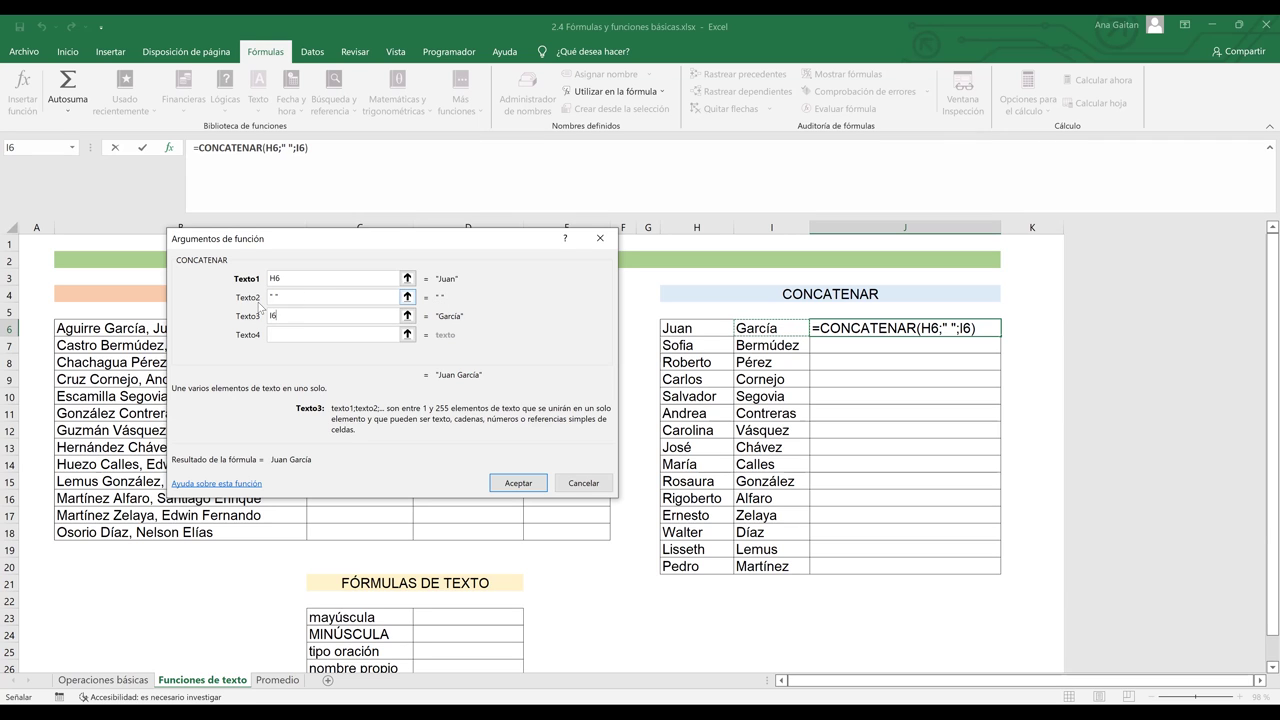
{"action": "key", "text": "shift+Tab"}
{"action": "key", "text": "BackSpace"}
{"action": "key", "text": "BackSpace"}
{"action": "key", "text": "BackSpace"}
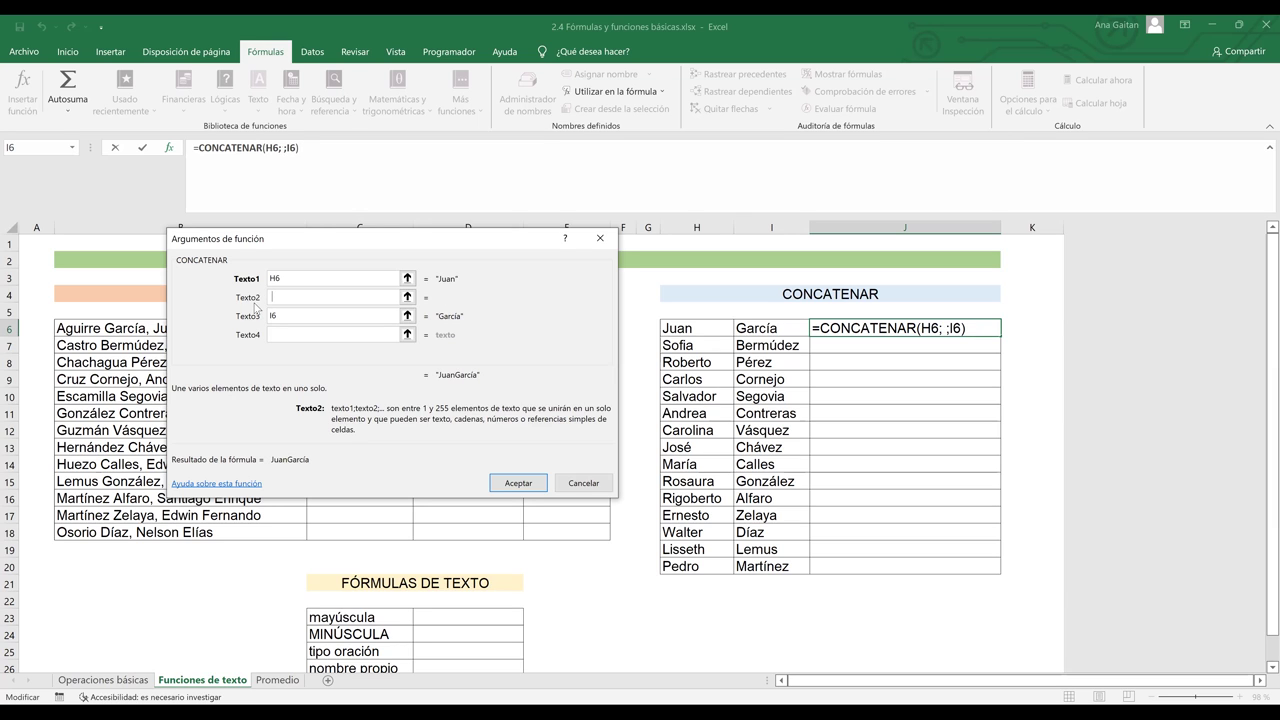
{"action": "key", "text": "Tab"}
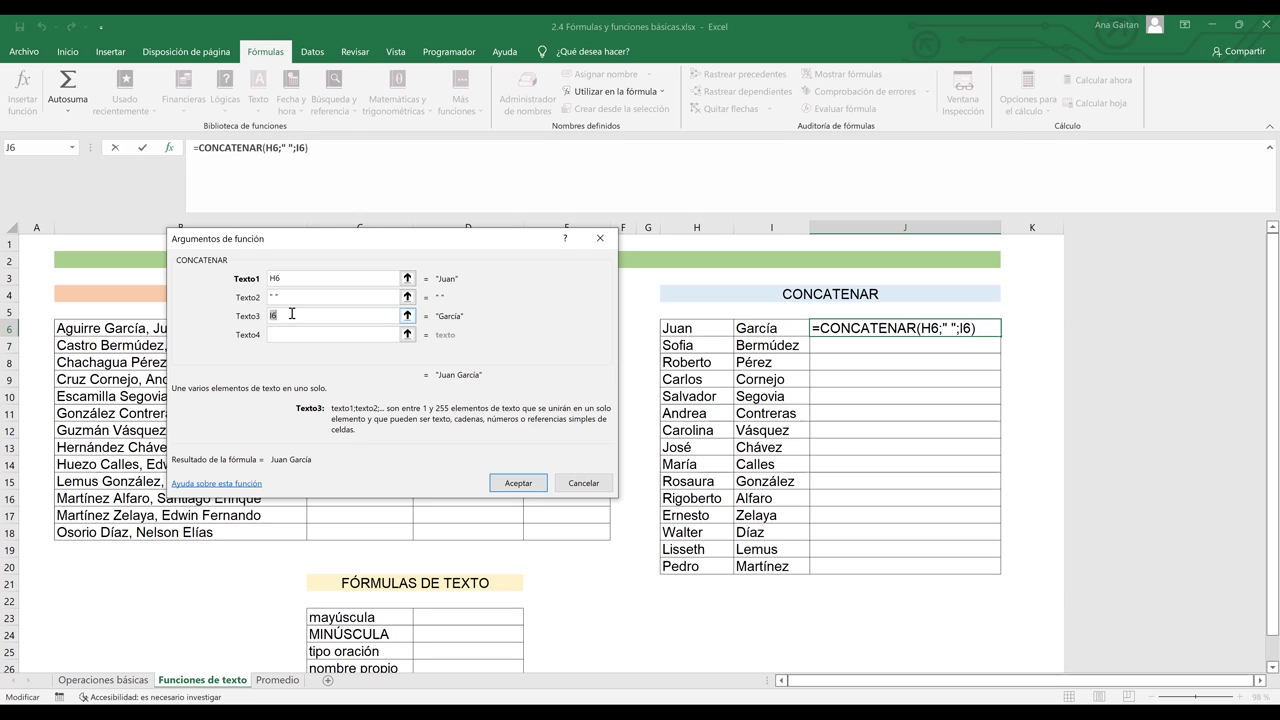
{"action": "left_click", "coordinate": [523, 483]}
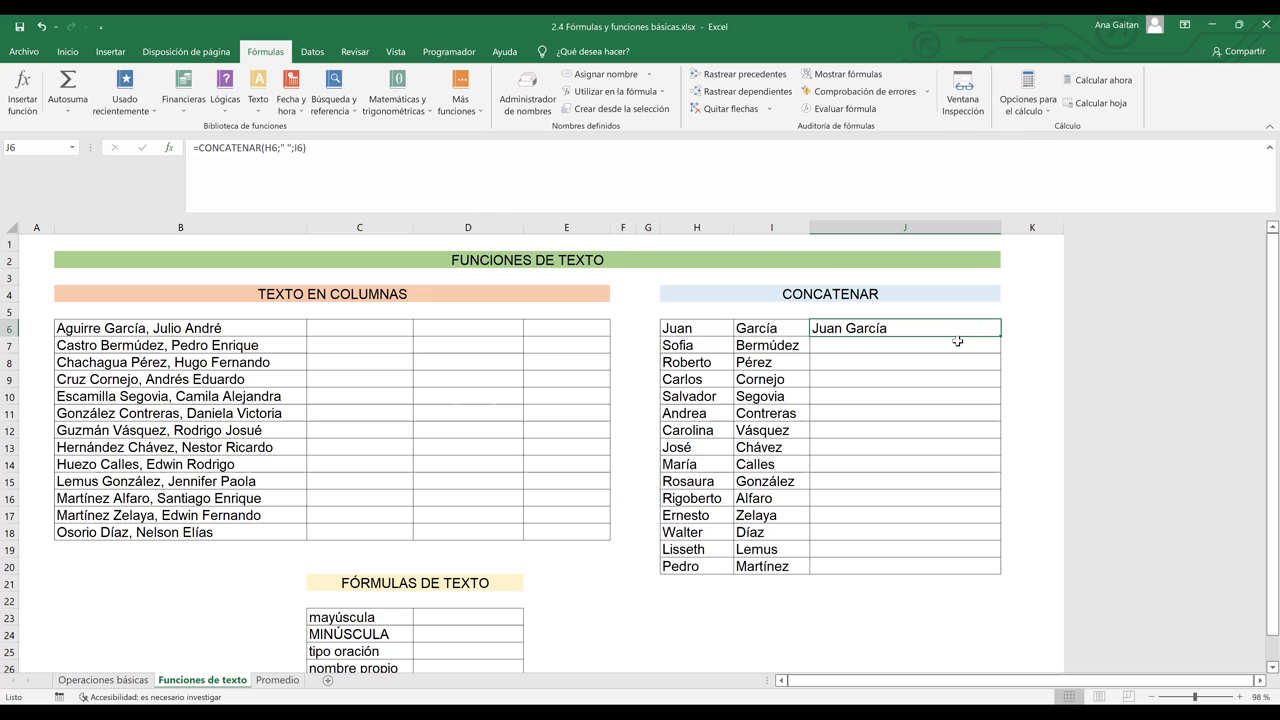
{"action": "left_click", "coordinate": [947, 379]}
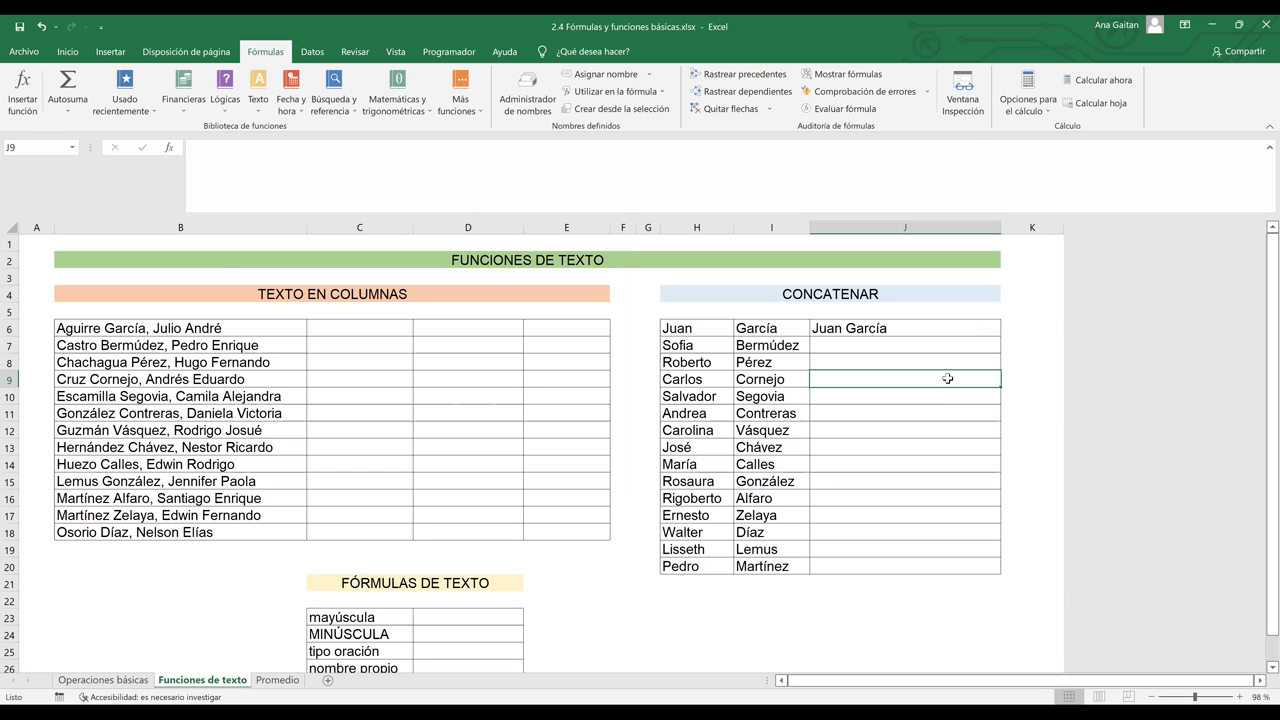
{"action": "left_click", "coordinate": [907, 341]}
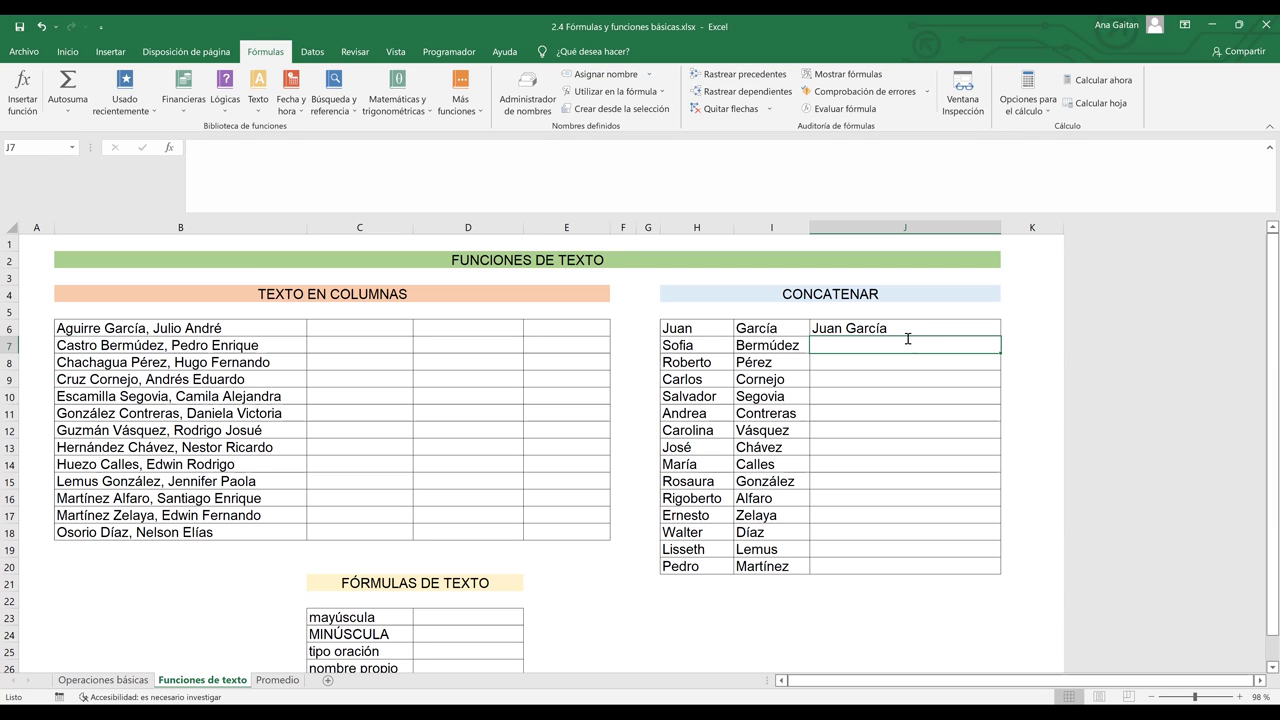
{"action": "type", "text": "="}
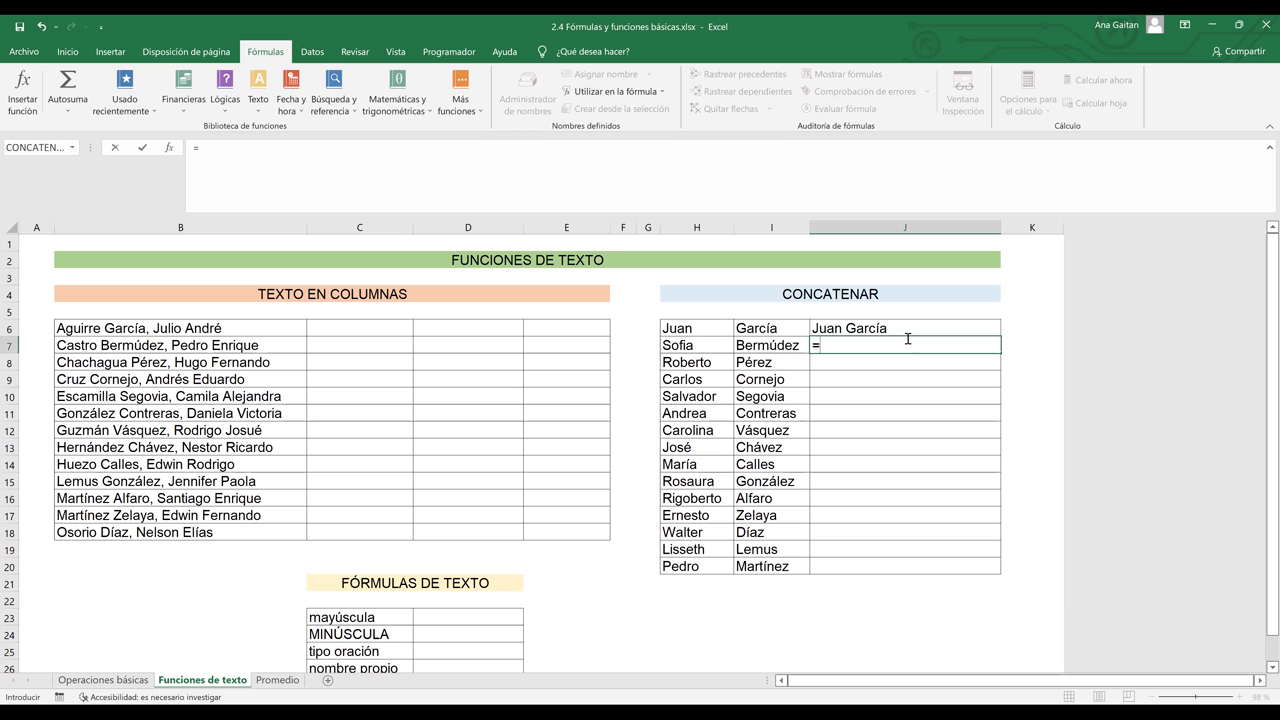
{"action": "type", "text": "conca"}
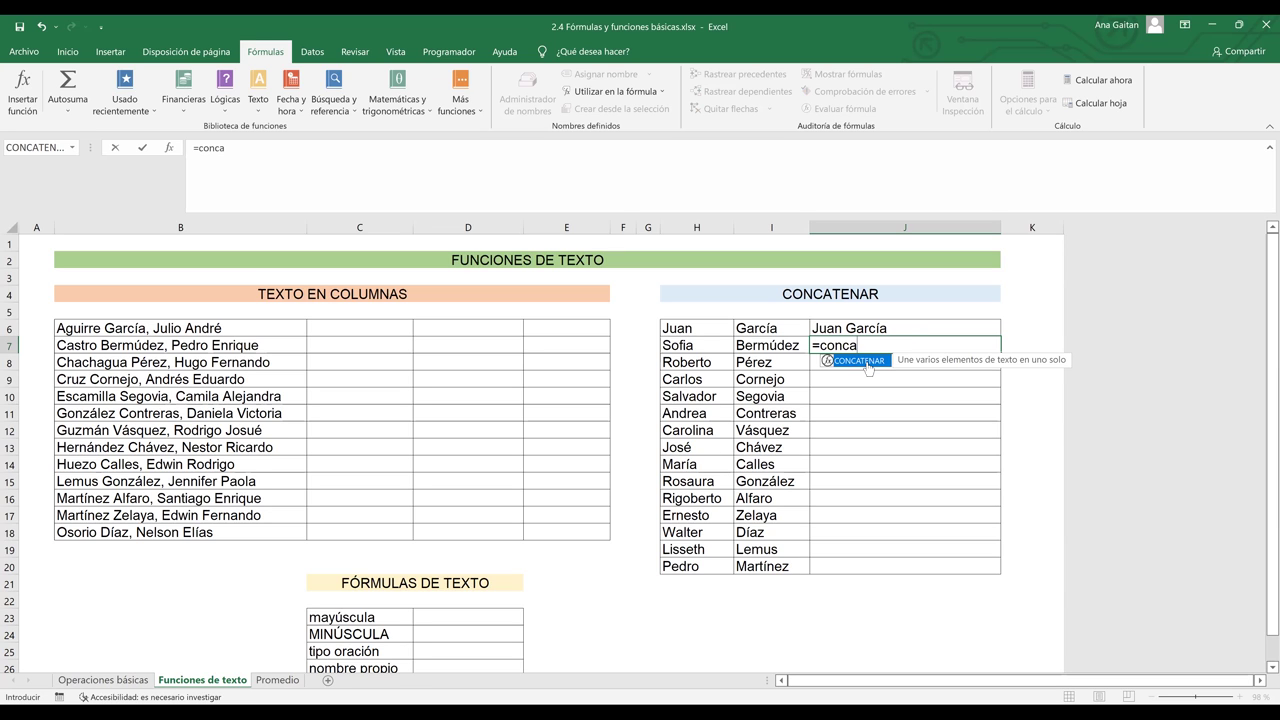
{"action": "double_click", "coordinate": [868, 368]}
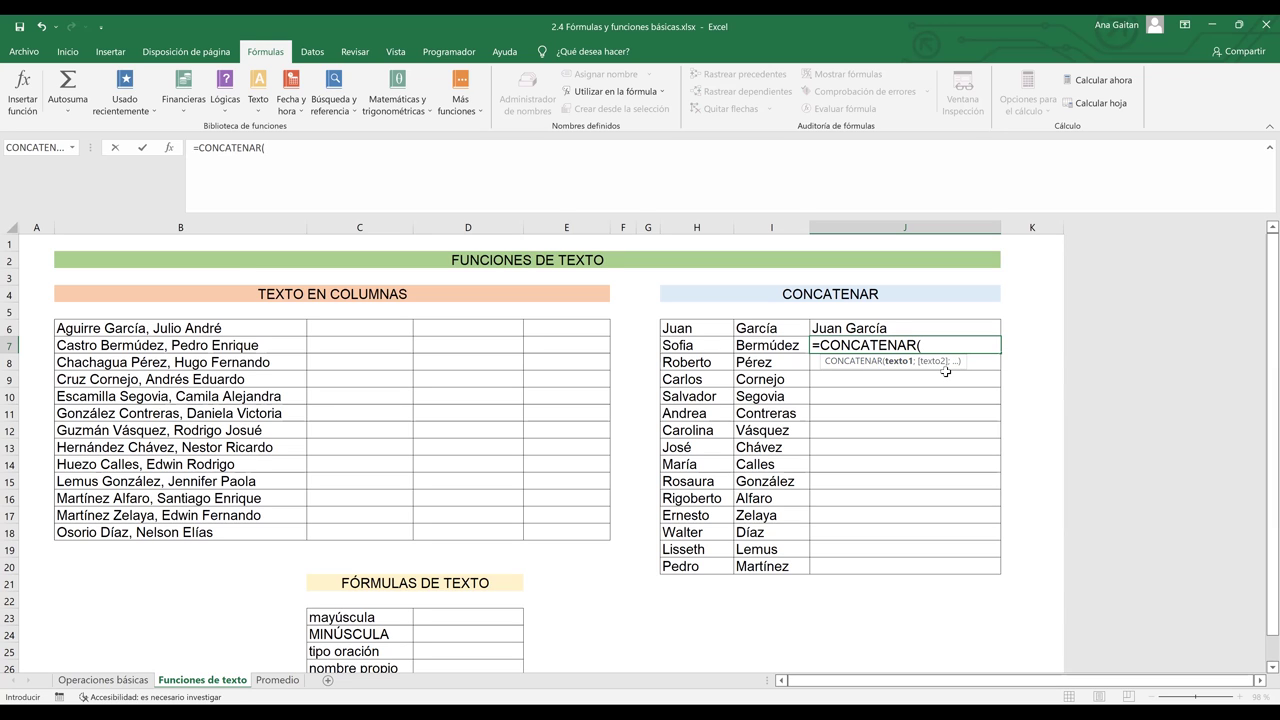
{"action": "left_click", "coordinate": [686, 344]}
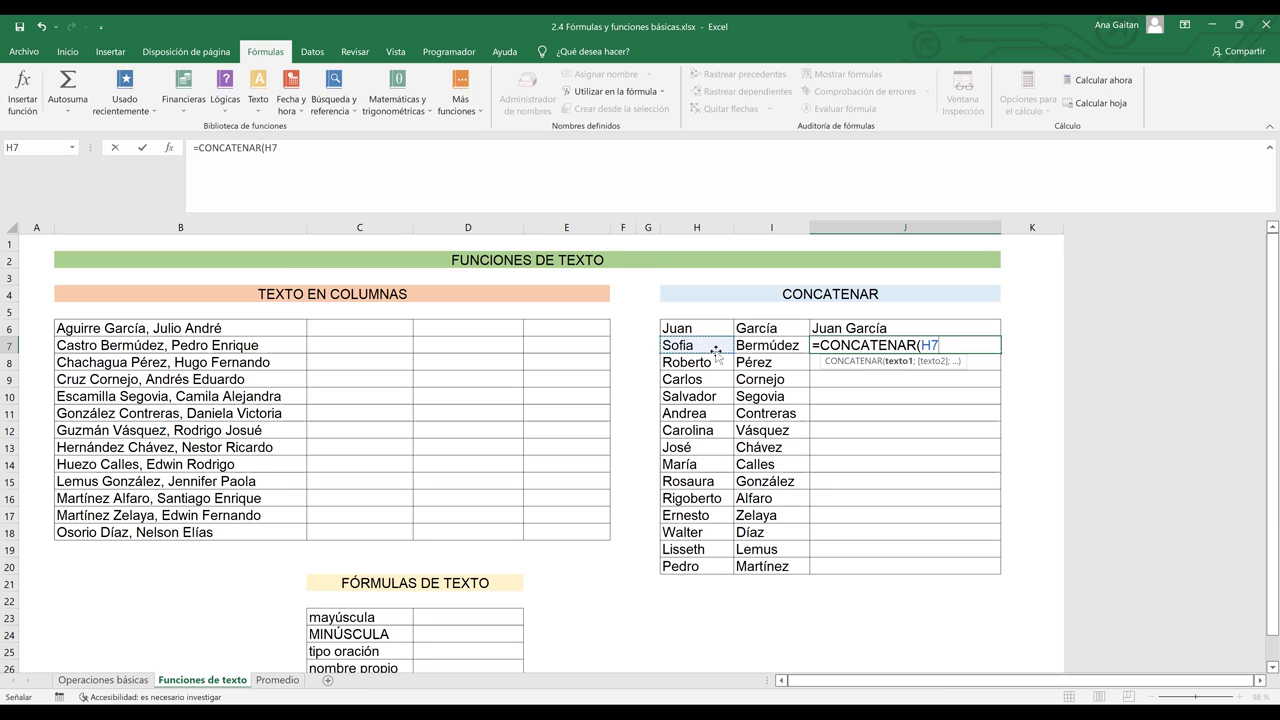
{"action": "type", "text": ";"}
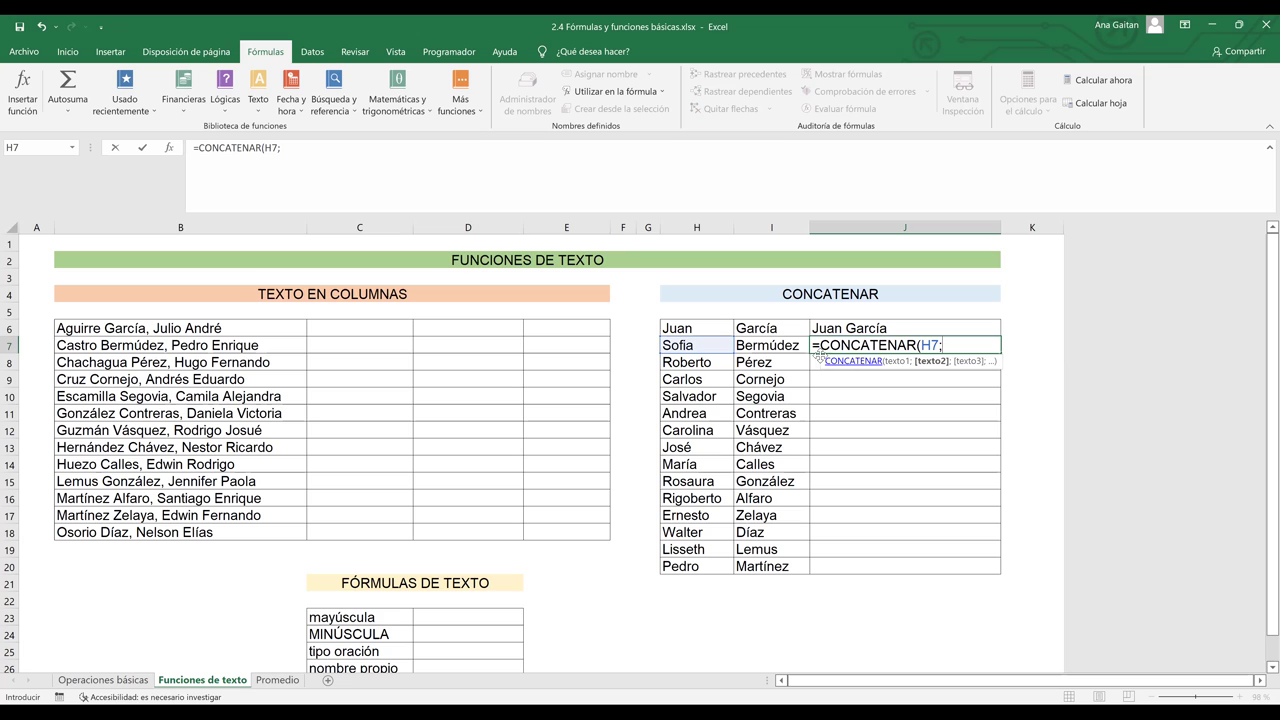
{"action": "left_click", "coordinate": [781, 346]}
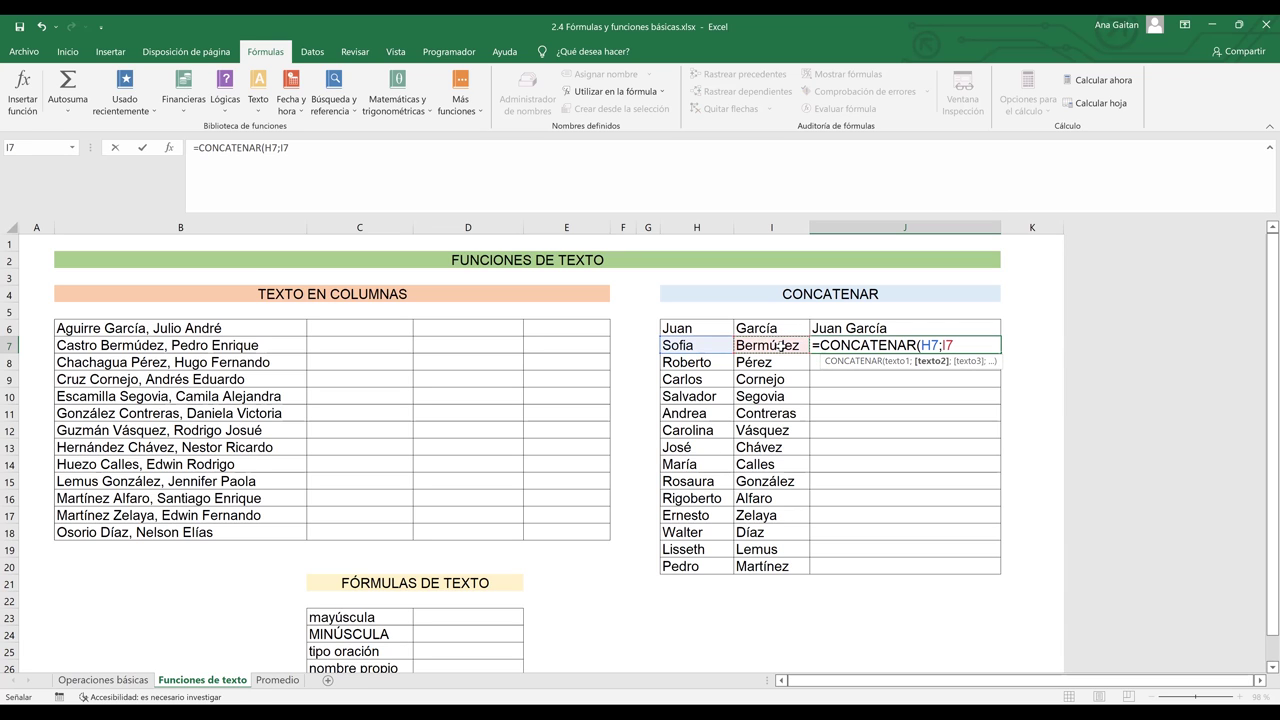
{"action": "type", "text": ")"}
{"action": "key", "text": "Return"}
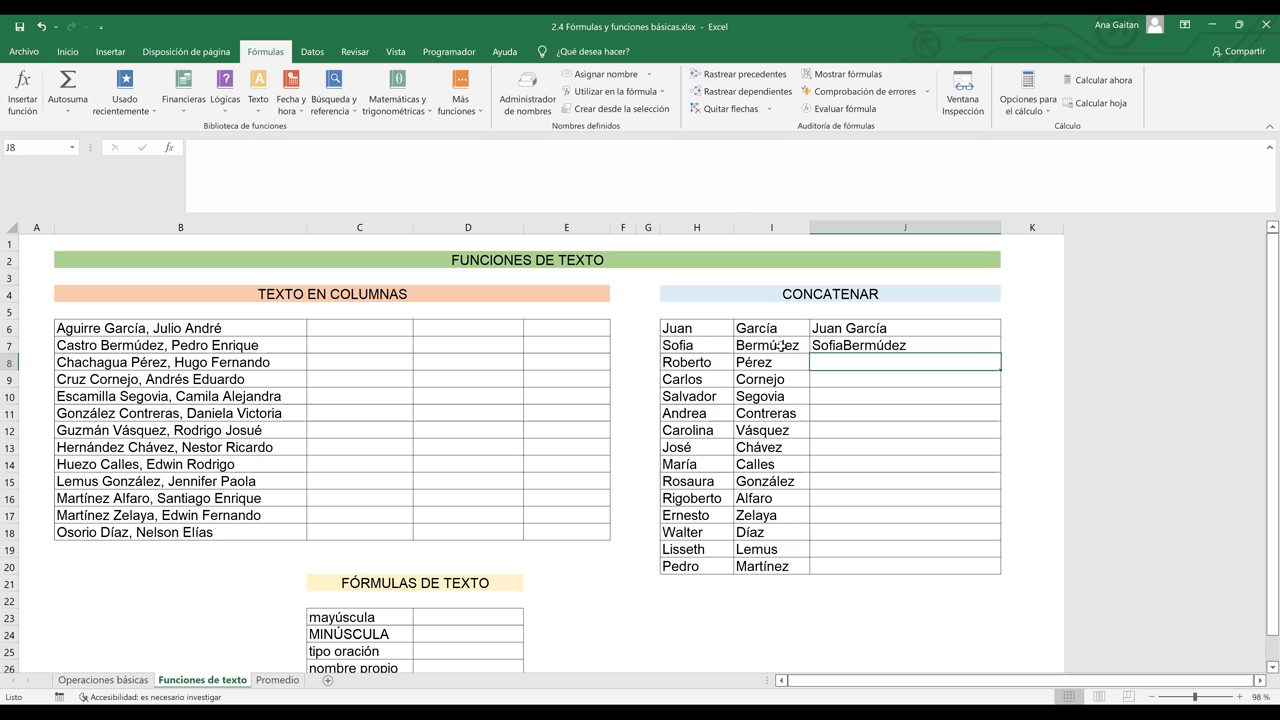
{"action": "left_click", "coordinate": [860, 347]}
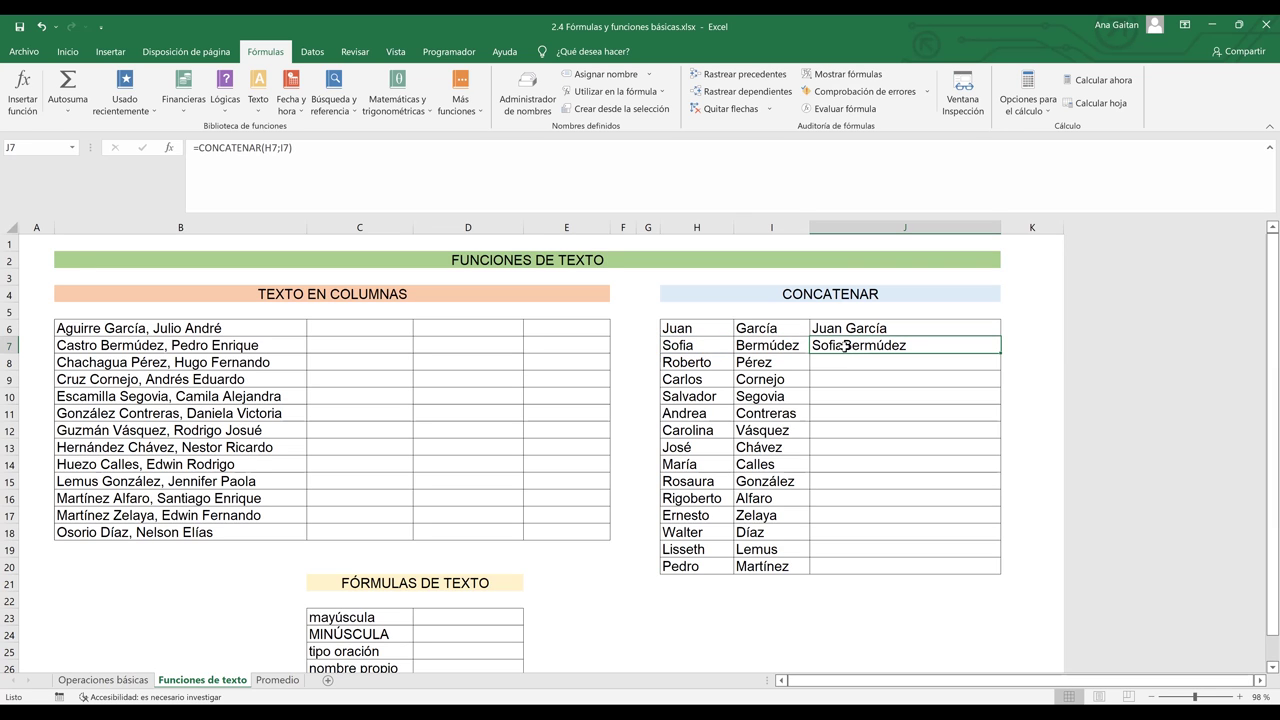
{"action": "double_click", "coordinate": [876, 346]}
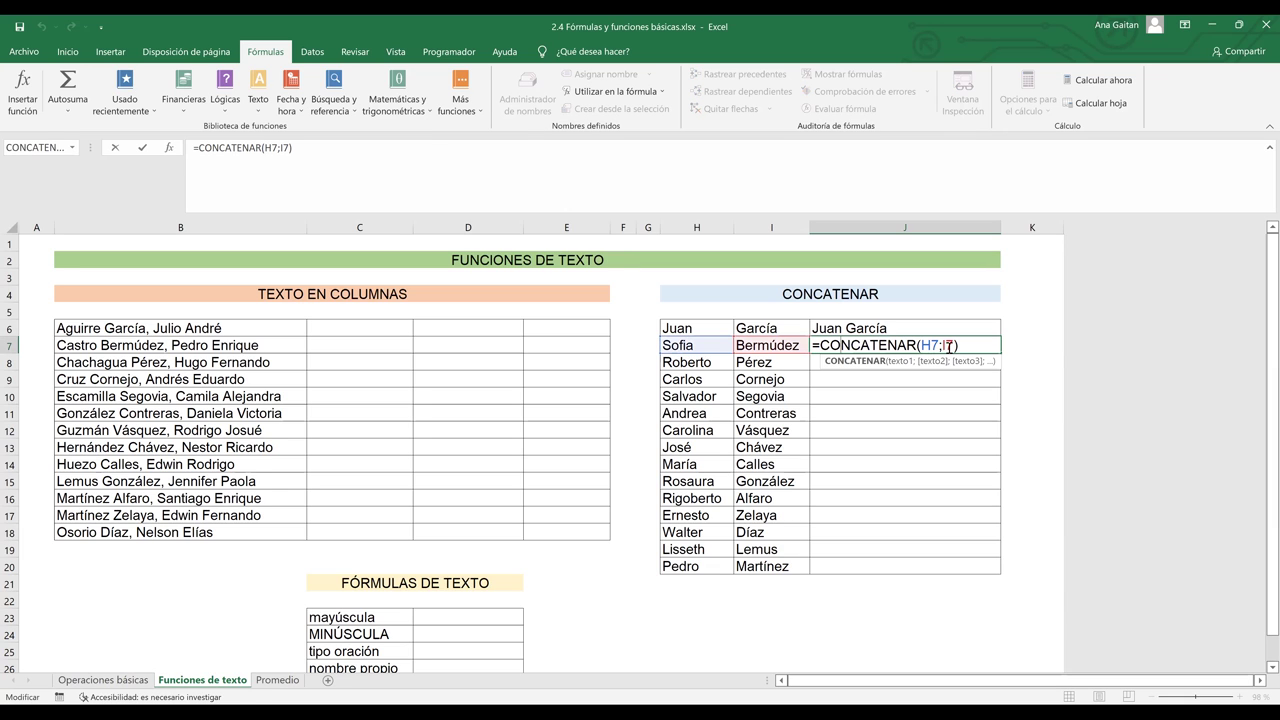
{"action": "left_click", "coordinate": [943, 345]}
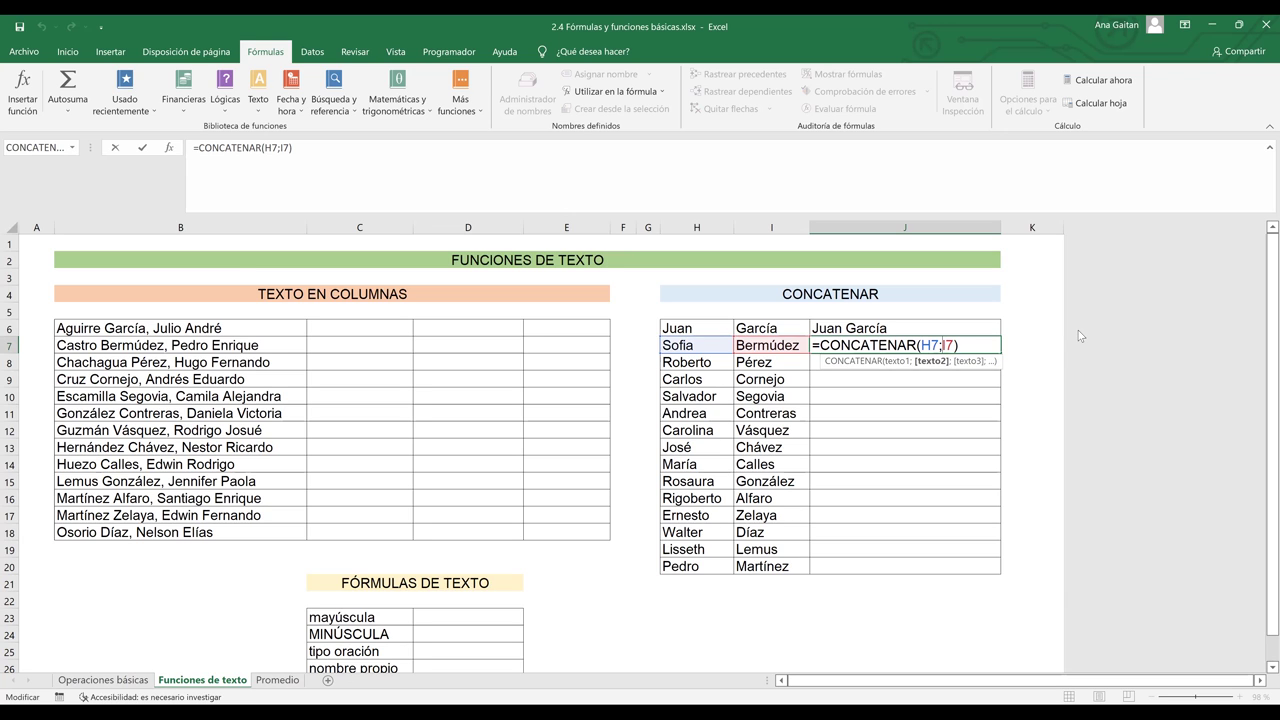
{"action": "type", "text": "\""}
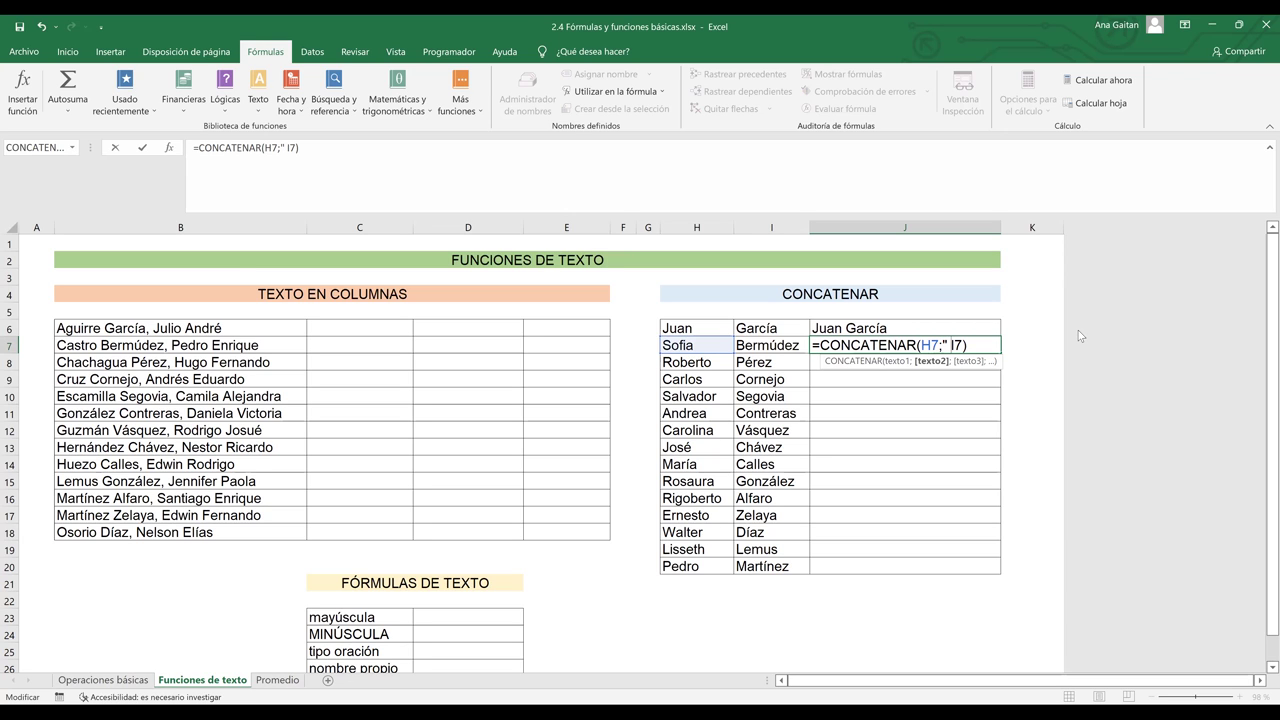
{"action": "type", "text": " \""}
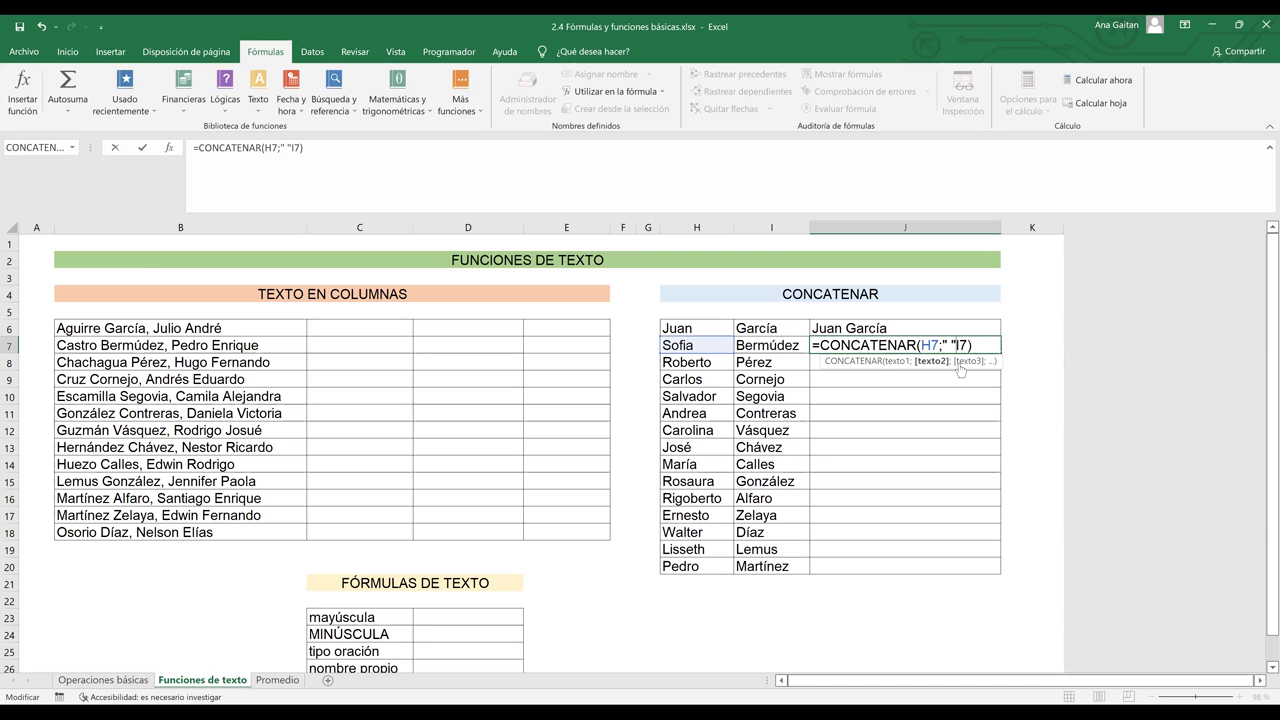
{"action": "type", "text": ";"}
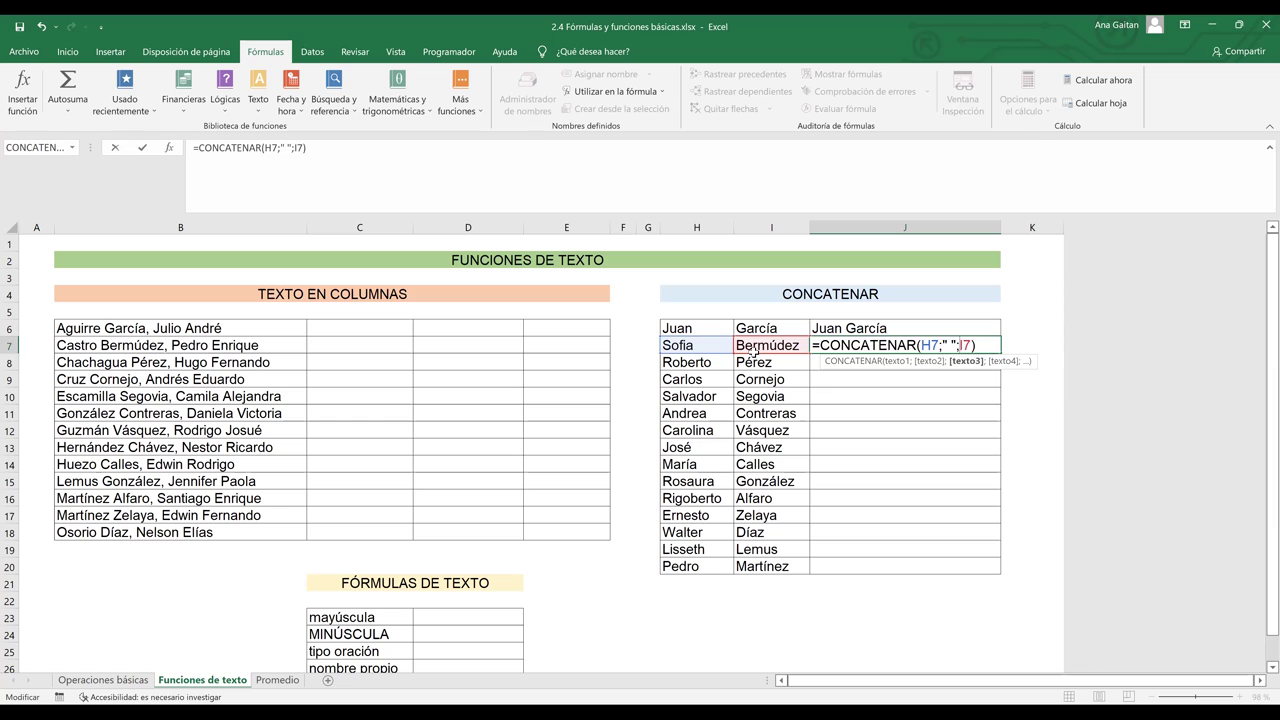
{"action": "key", "text": "Return"}
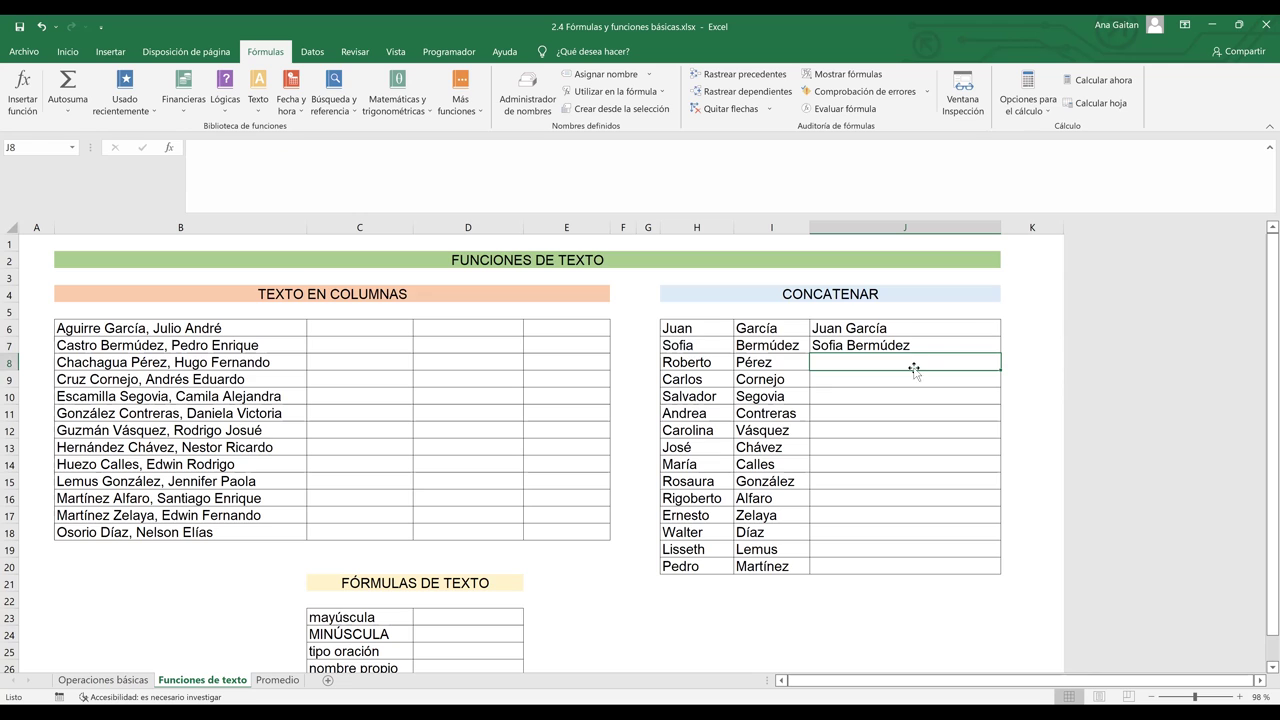
- Insert a new empty column at K
{"action": "left_click", "coordinate": [945, 349]}
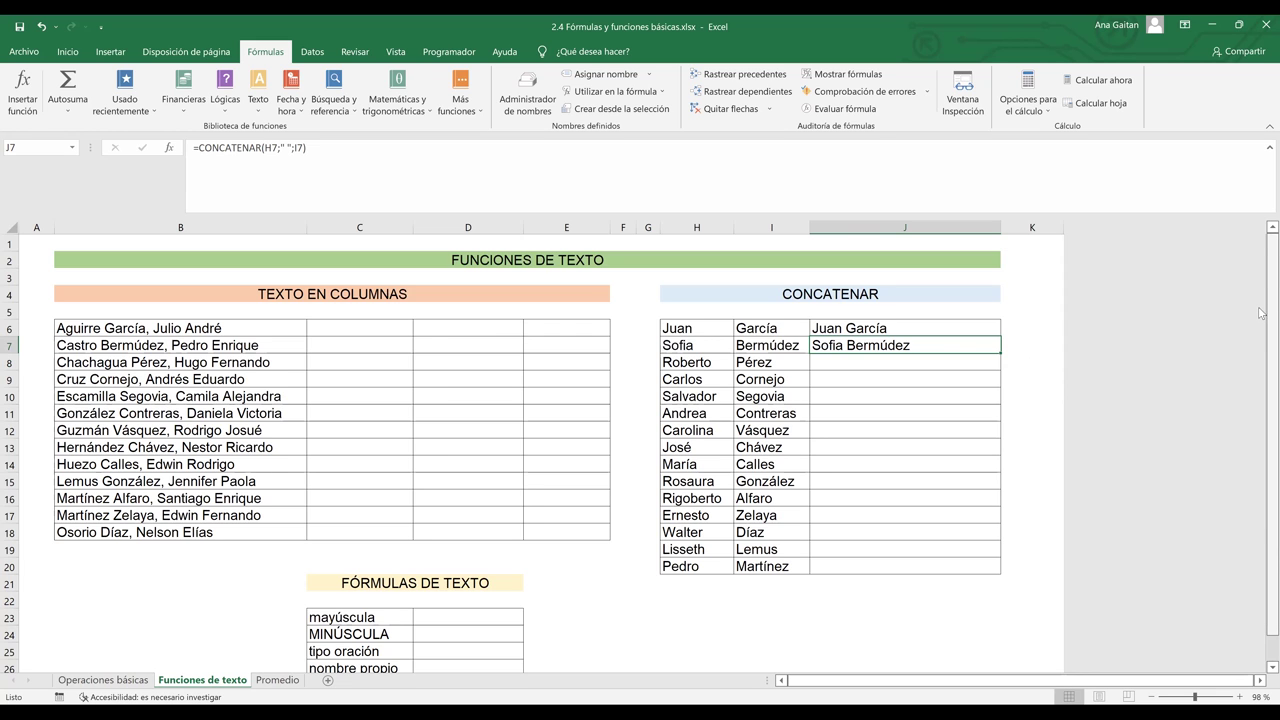
{"action": "scroll", "coordinate": [1250, 305], "scroll_direction": "down", "scroll_amount": 1}
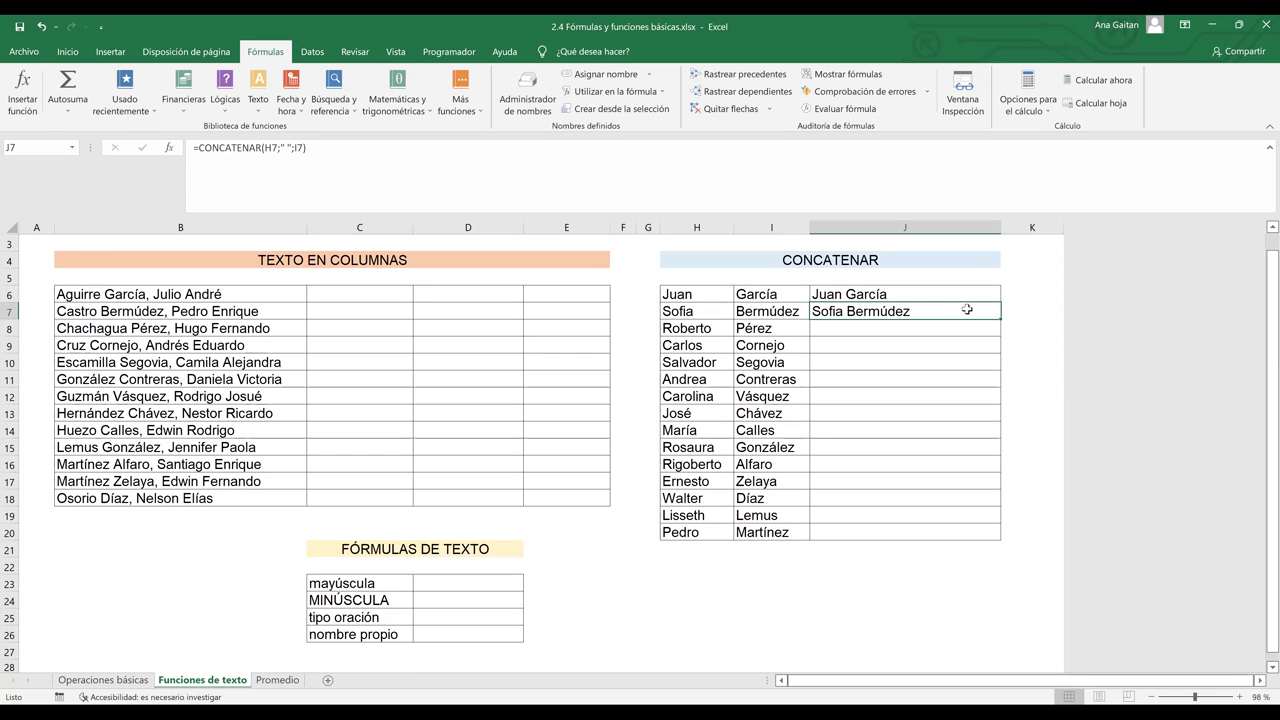
{"action": "left_click", "coordinate": [913, 294]}
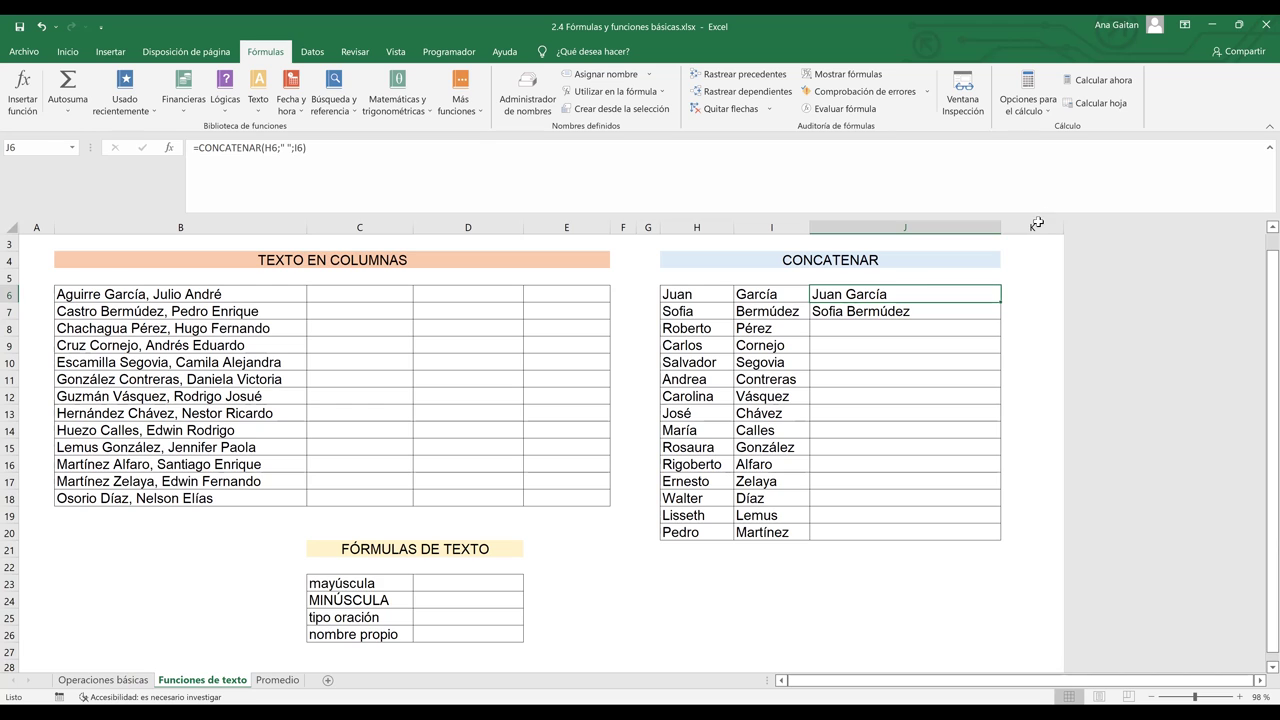
{"action": "left_click", "coordinate": [1034, 227]}
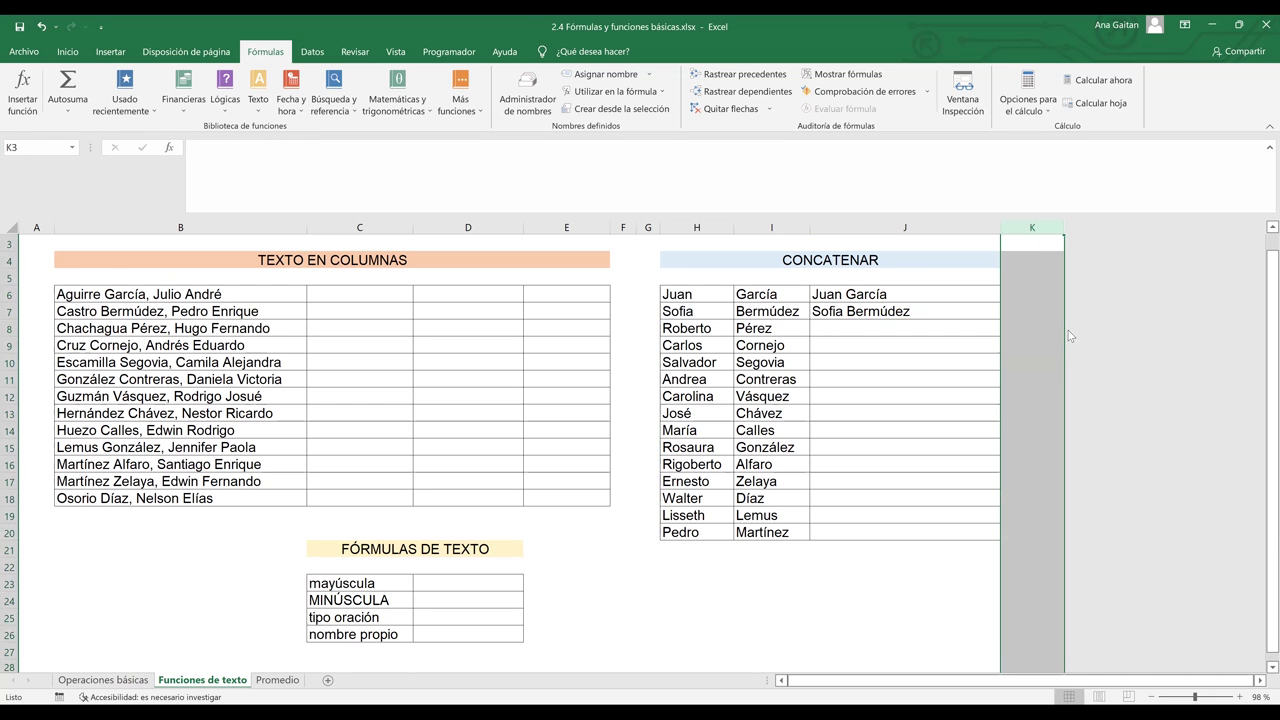
{"action": "right_click", "coordinate": [1031, 227]}
{"action": "left_click", "coordinate": [1069, 337]}
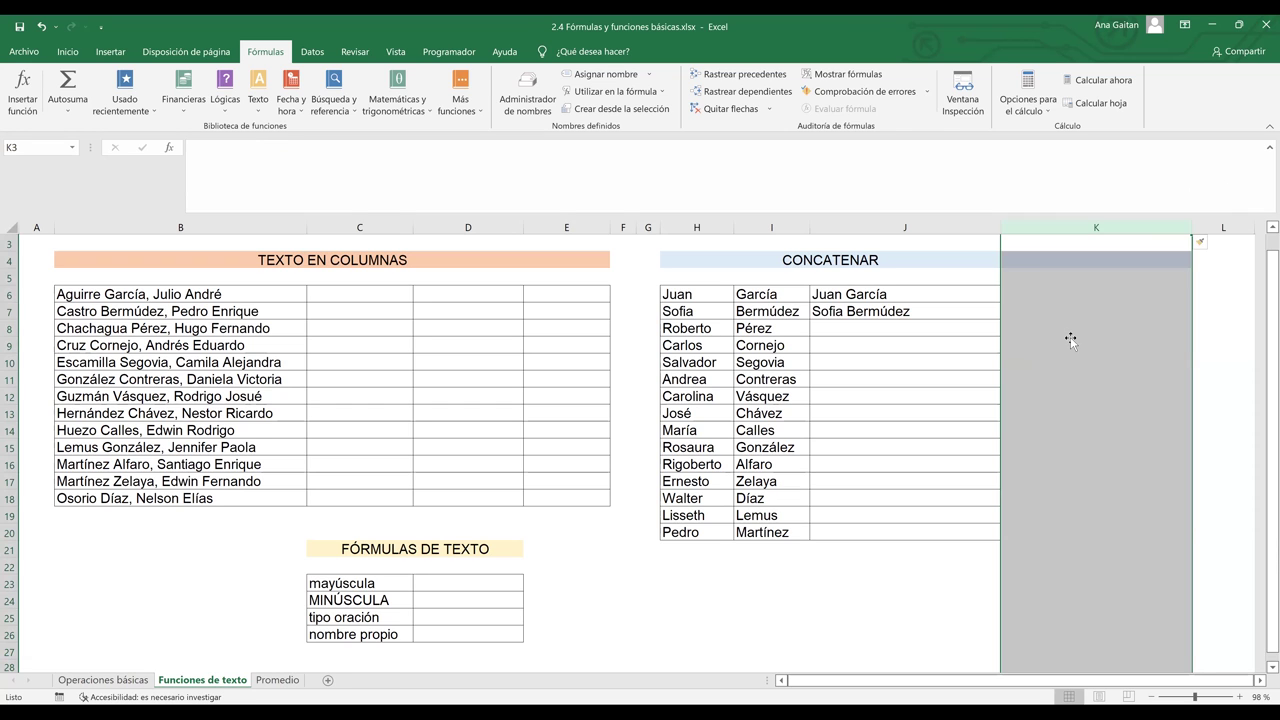
{"action": "left_click", "coordinate": [1071, 343]}
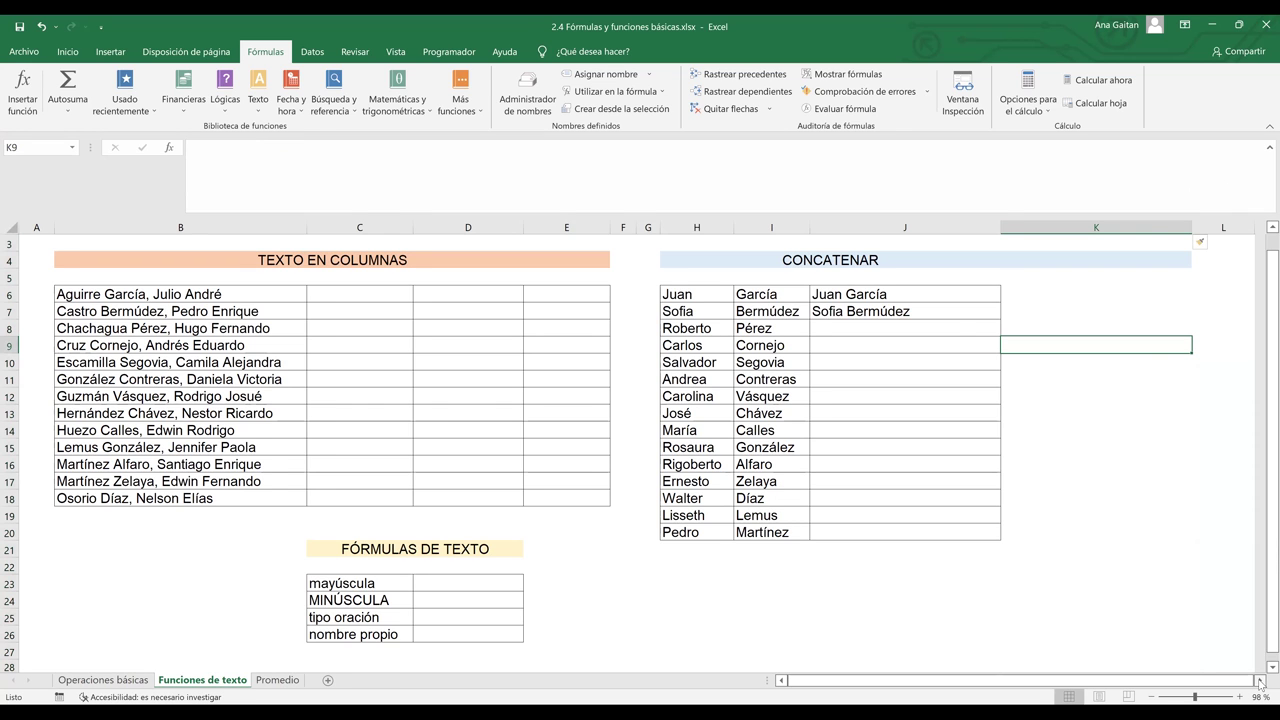
- Put Aparicio in J6 and paste the surnames Cornejo through Díaz into J7 onward
{"action": "scroll", "coordinate": [702, 456], "scroll_direction": "right", "scroll_amount": 2}
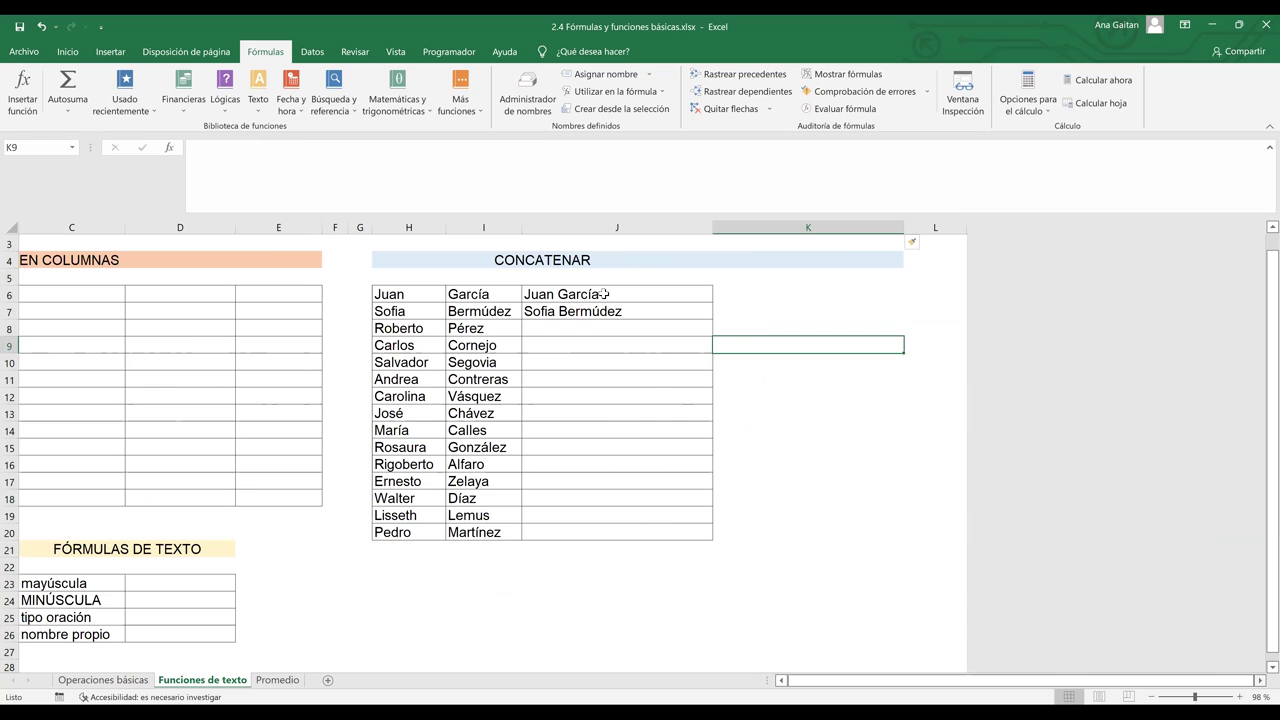
{"action": "double_click", "coordinate": [604, 294]}
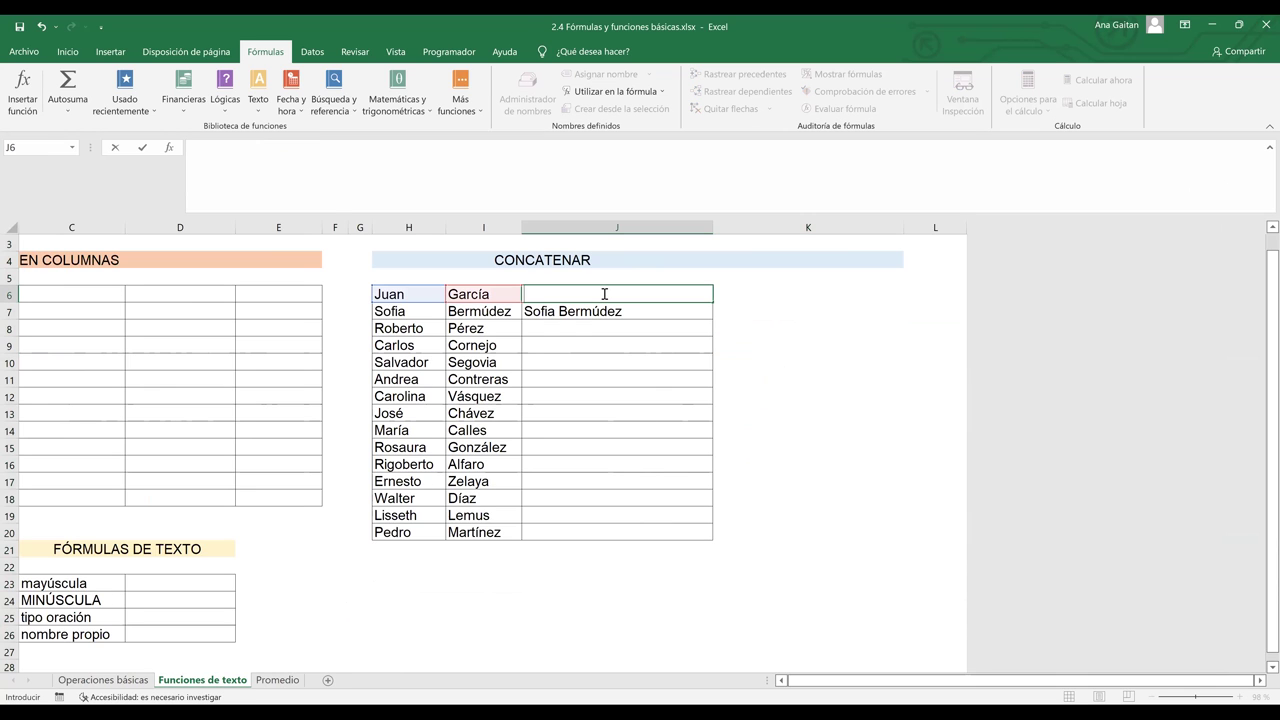
{"action": "type", "text": "Ap"}
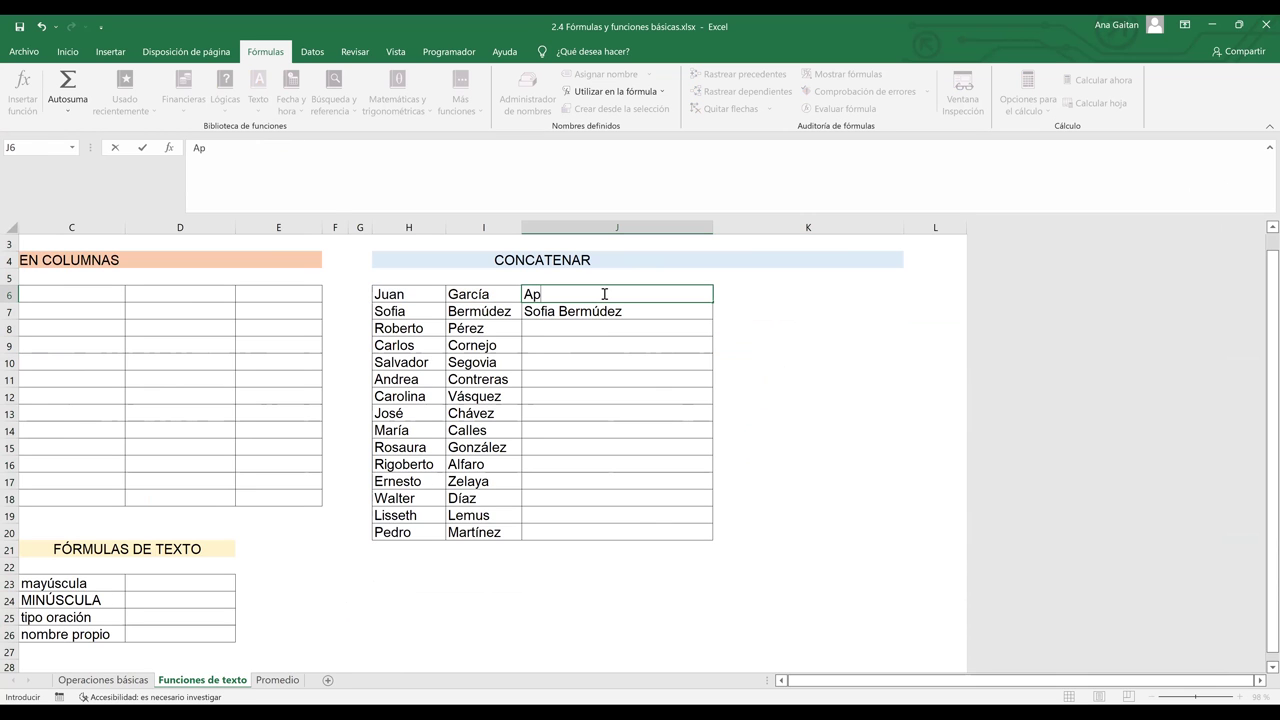
{"action": "type", "text": "aricio"}
{"action": "left_click", "coordinate": [599, 312]}
{"action": "left_click_drag", "start_coordinate": [472, 348], "coordinate": [466, 496]}
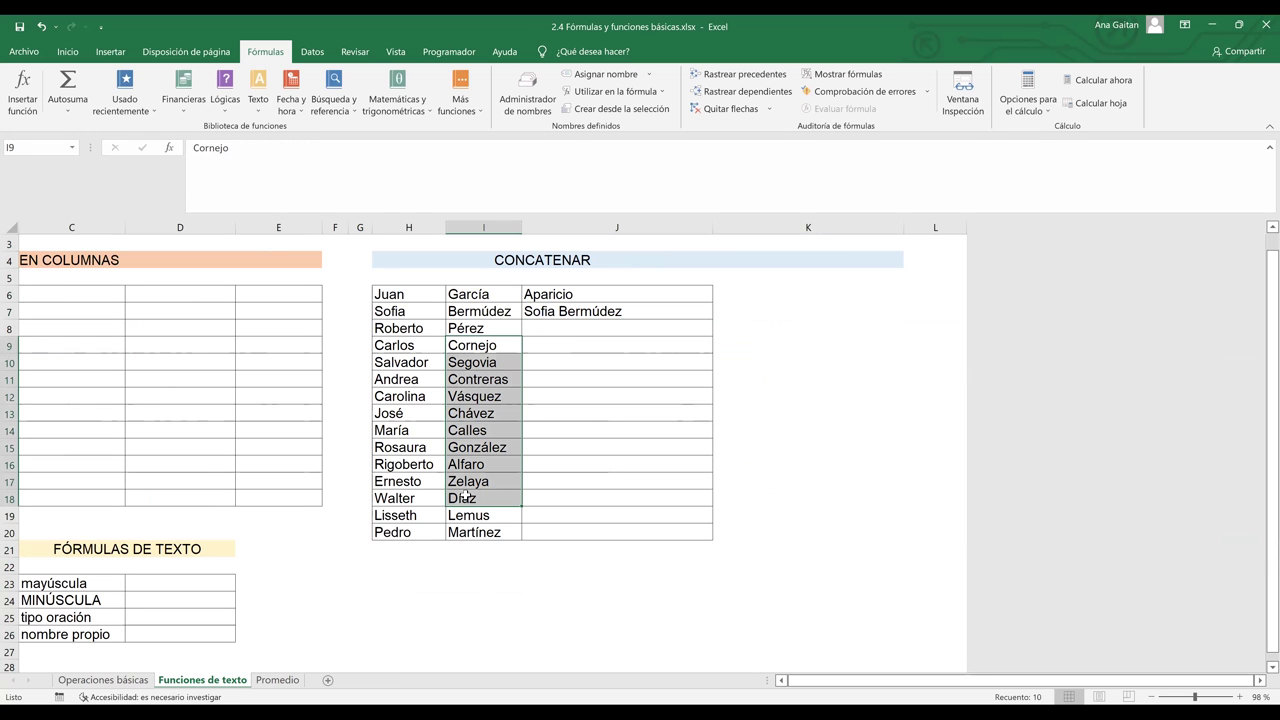
{"action": "key", "text": "ctrl+c"}
{"action": "left_click", "coordinate": [557, 311]}
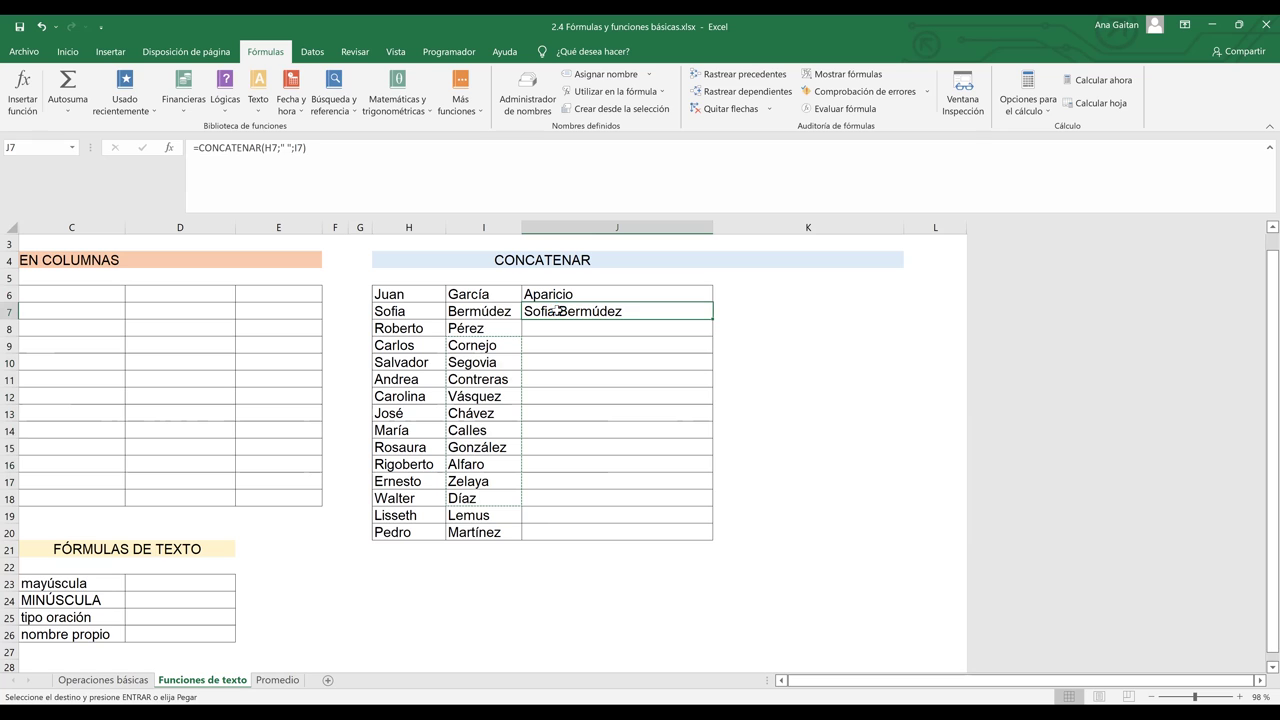
{"action": "key", "text": "ctrl+v"}
{"action": "left_click", "coordinate": [595, 514]}
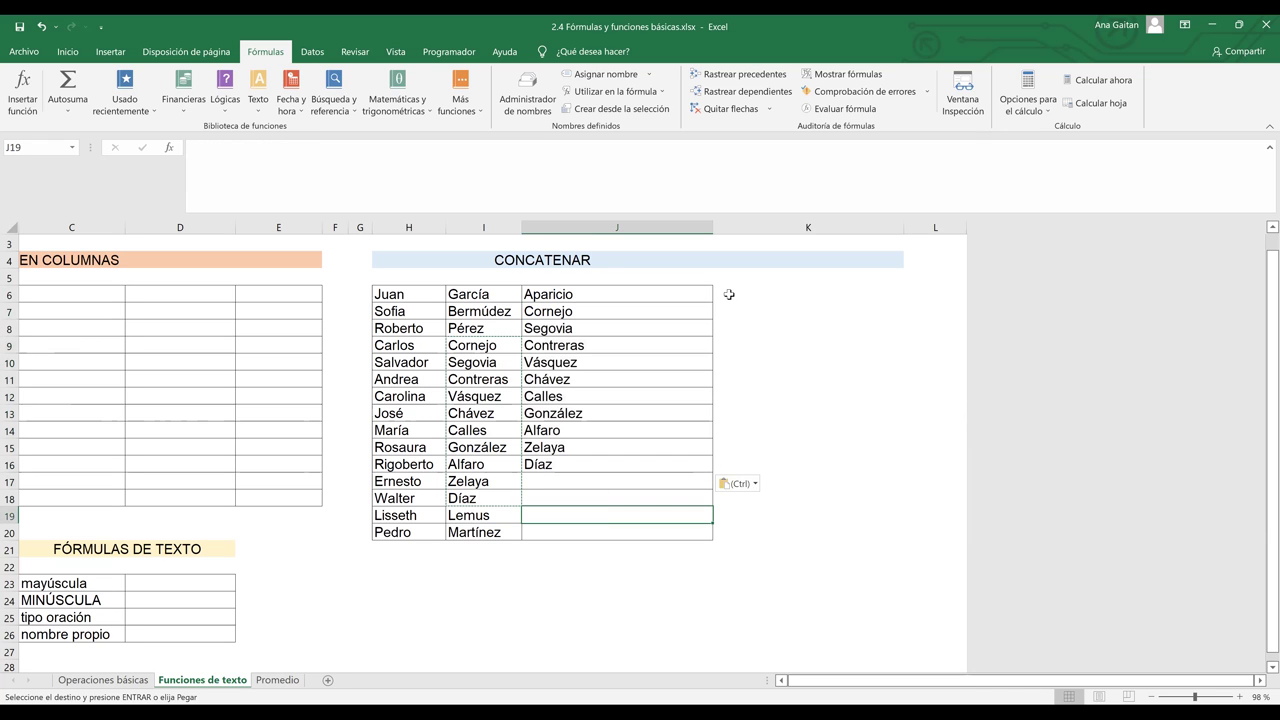
{"action": "left_click", "coordinate": [729, 294]}
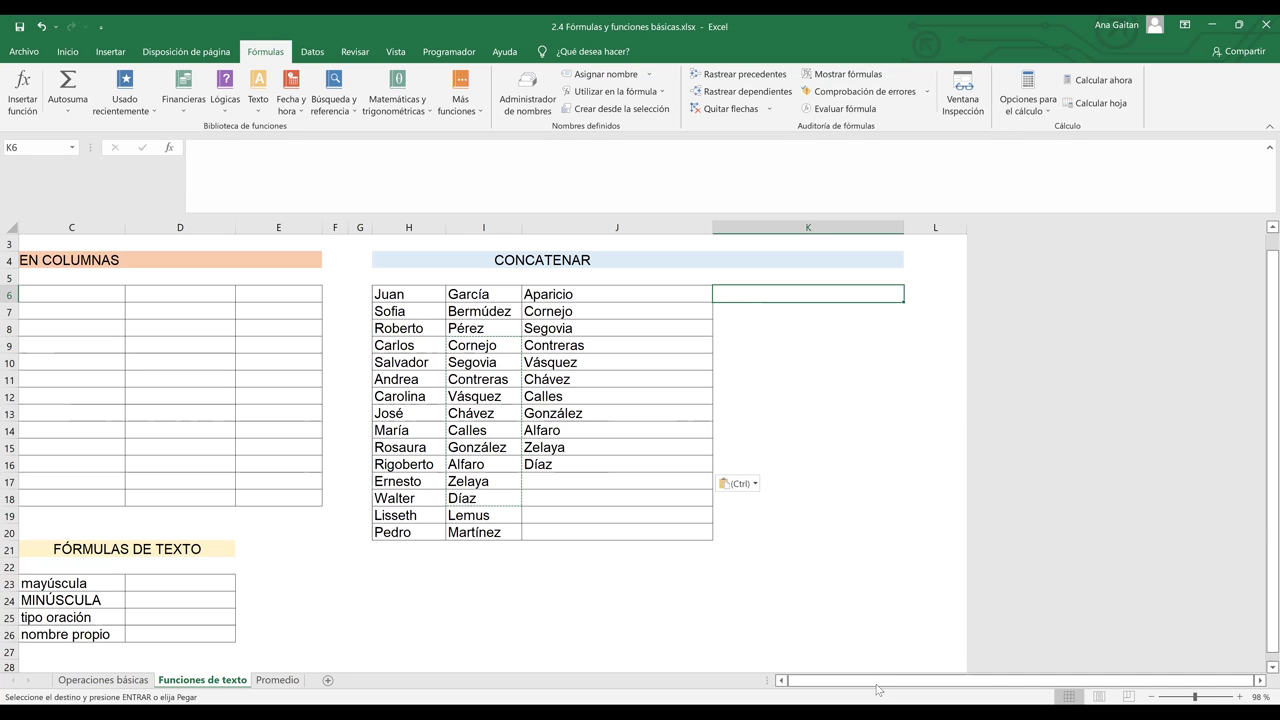
{"action": "key", "text": "Escape"}
{"action": "type", "text": "="}
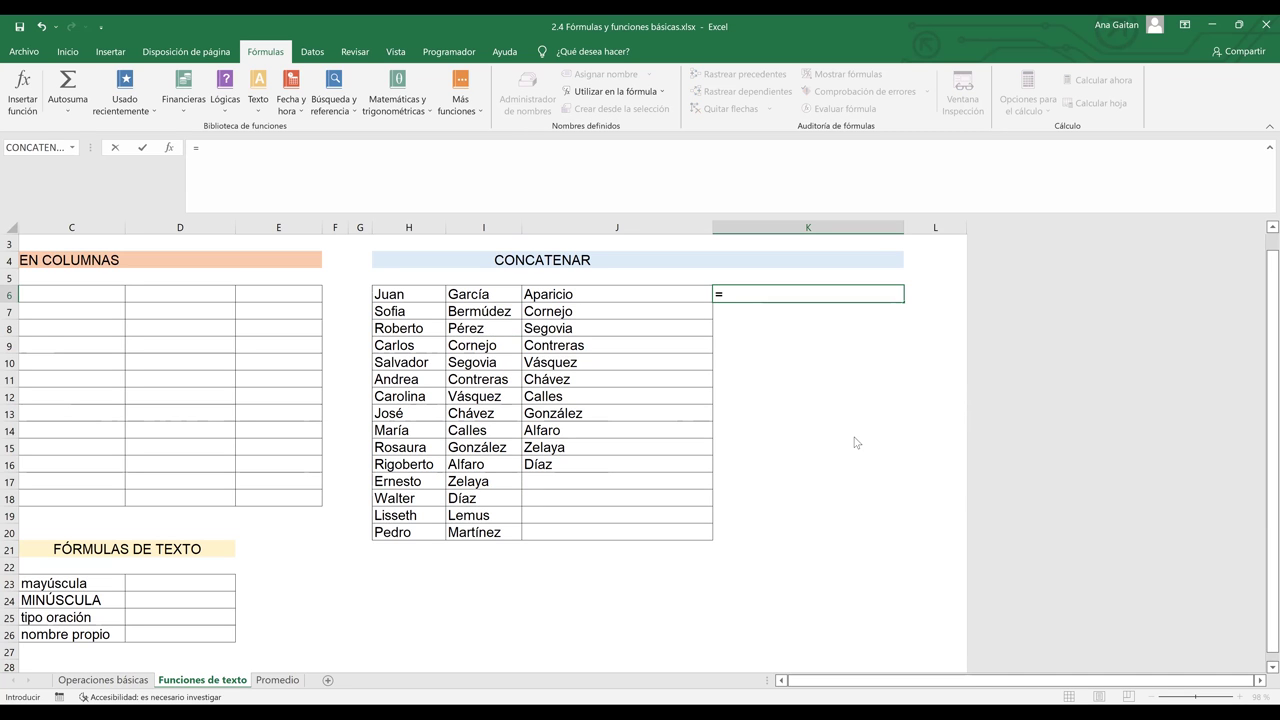
{"action": "type", "text": "con"}
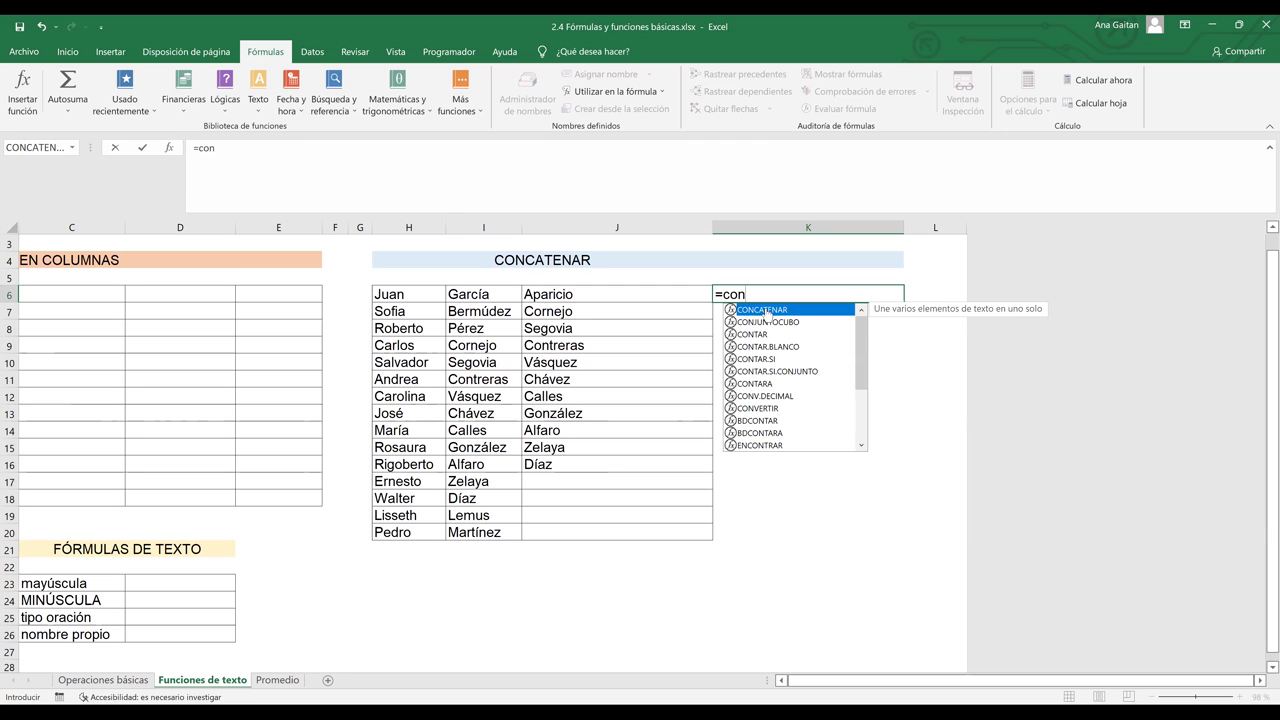
{"action": "double_click", "coordinate": [767, 310]}
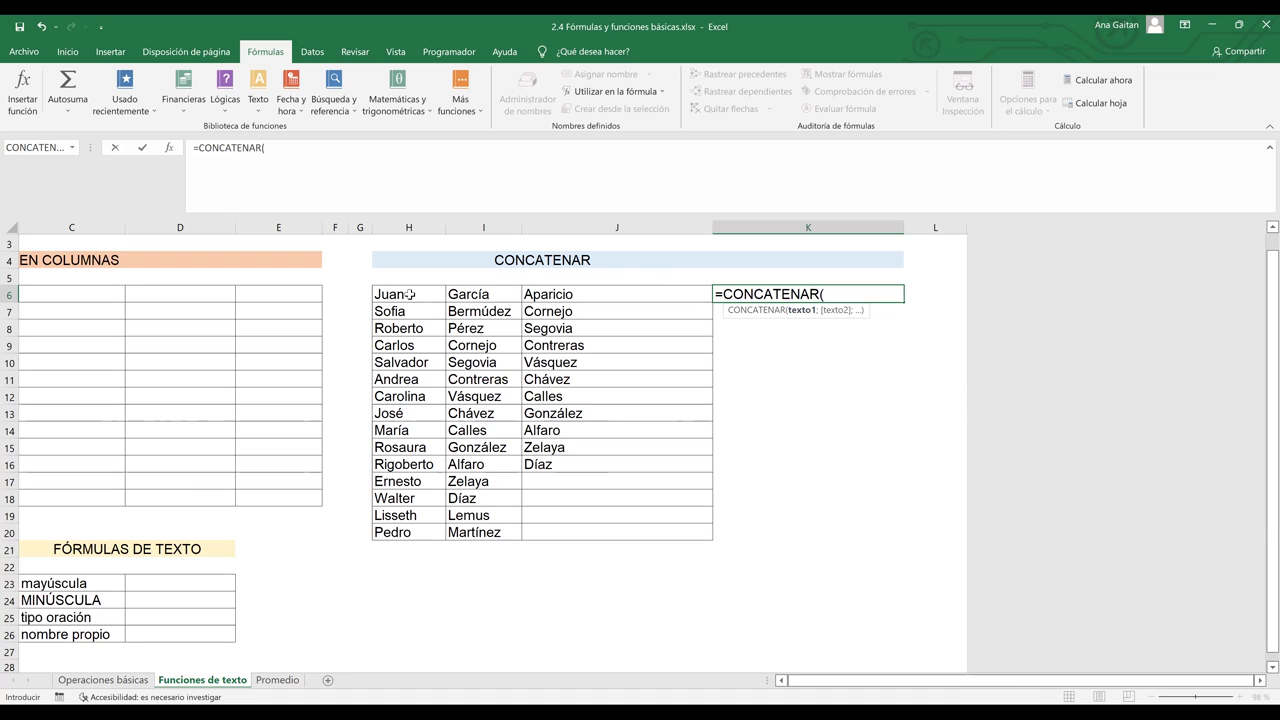
{"action": "left_click", "coordinate": [410, 294]}
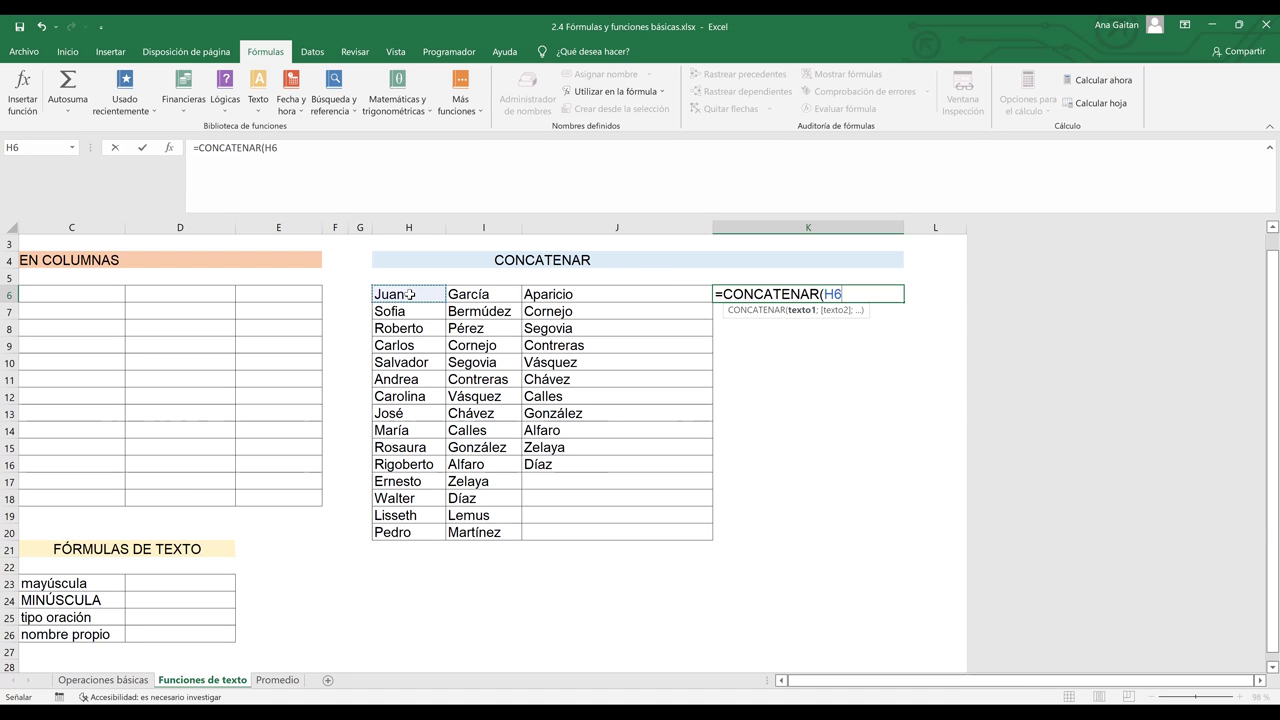
{"action": "type", "text": ";"}
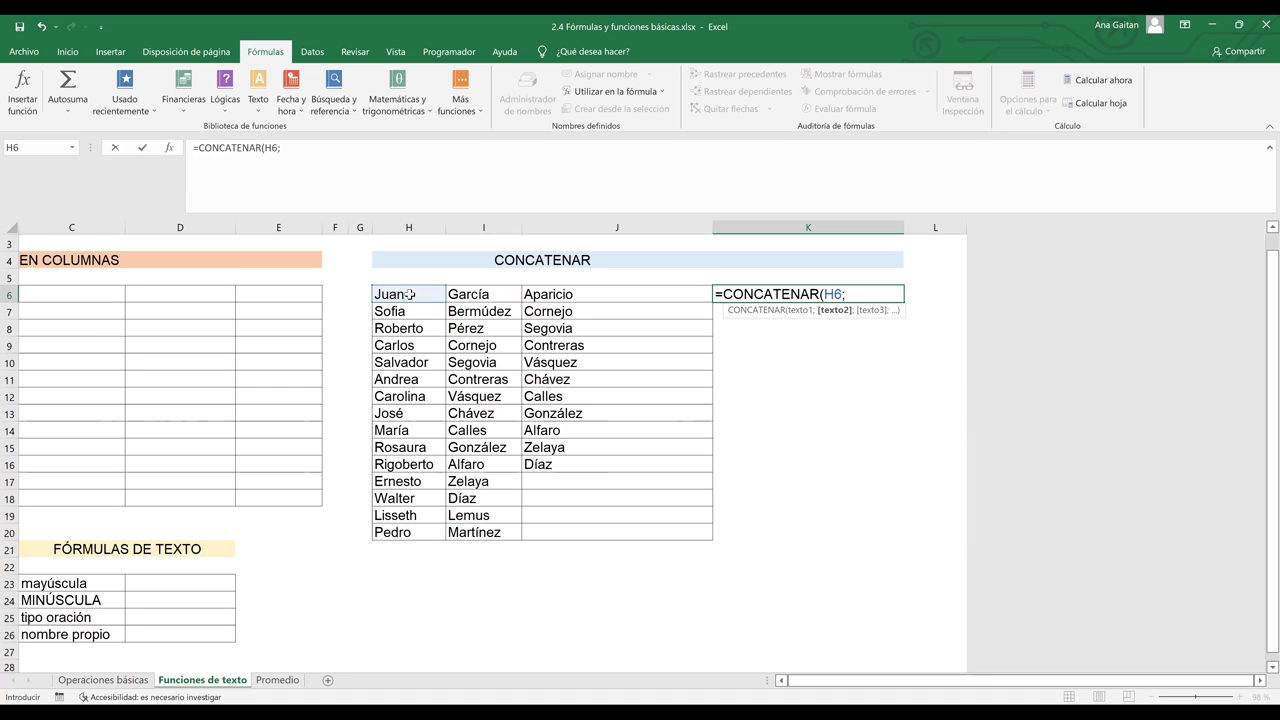
{"action": "type", "text": "\" \";"}
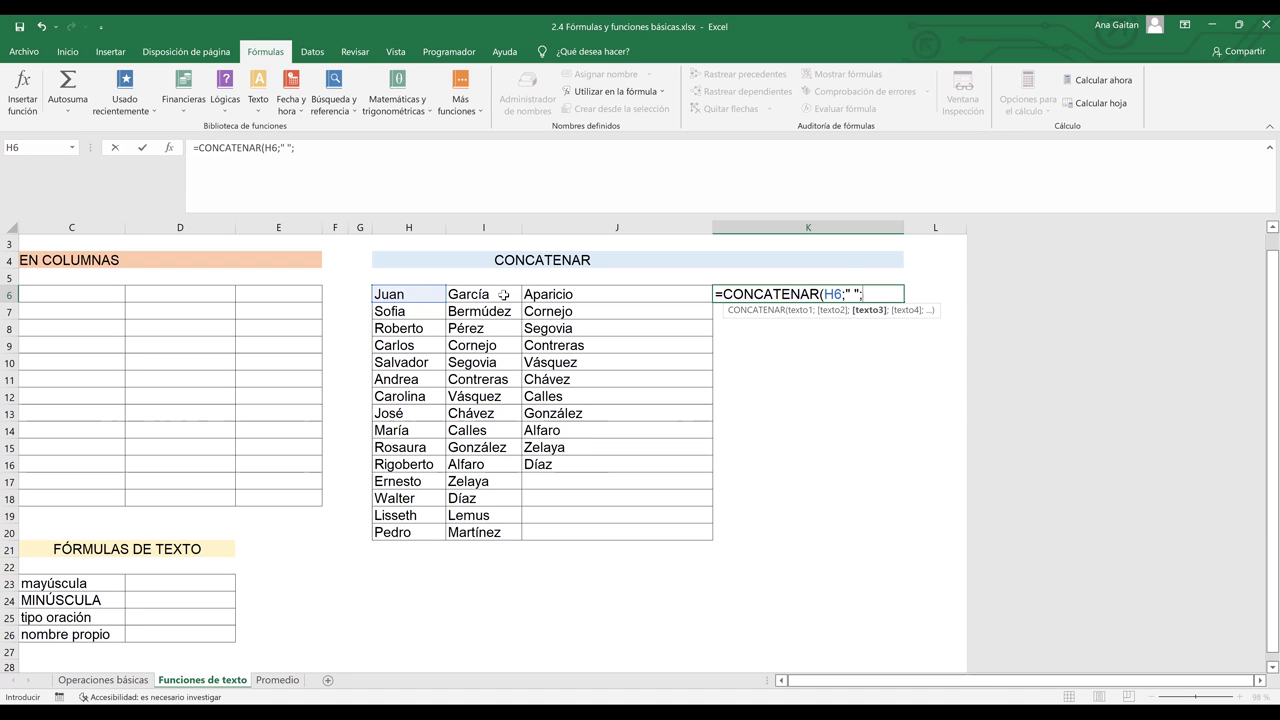
{"action": "left_click", "coordinate": [500, 294]}
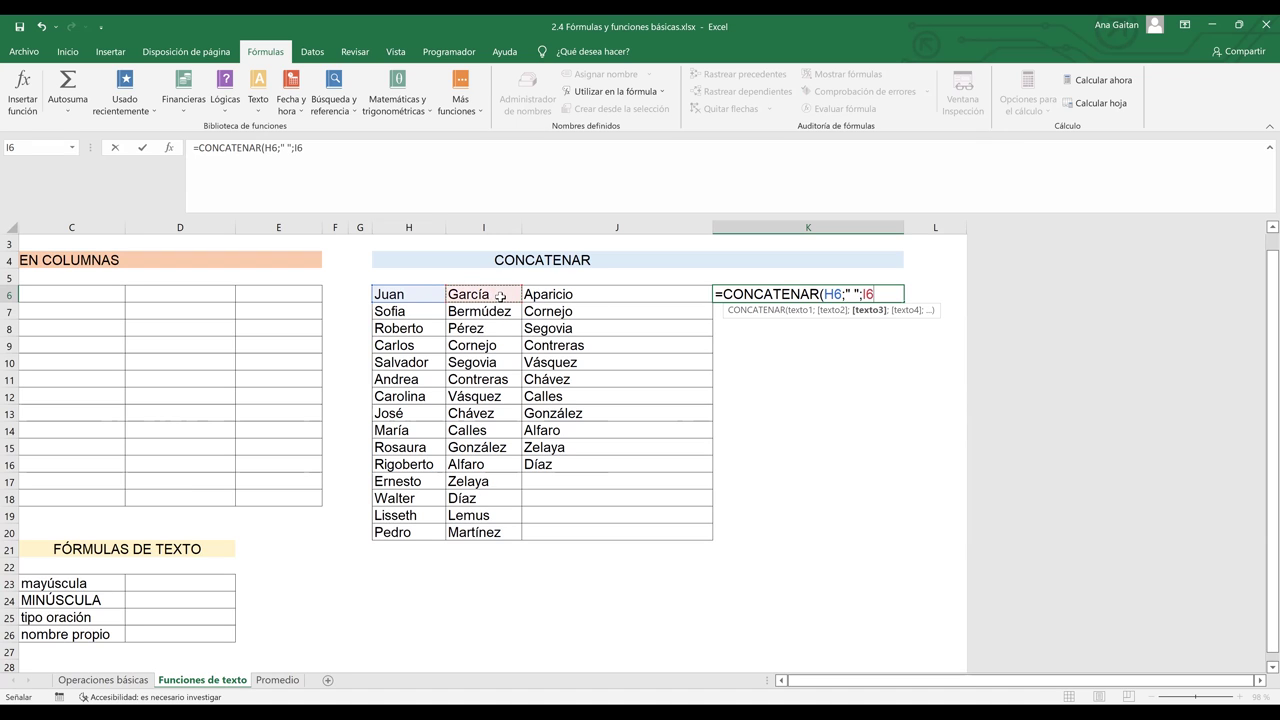
{"action": "type", "text": ";"}
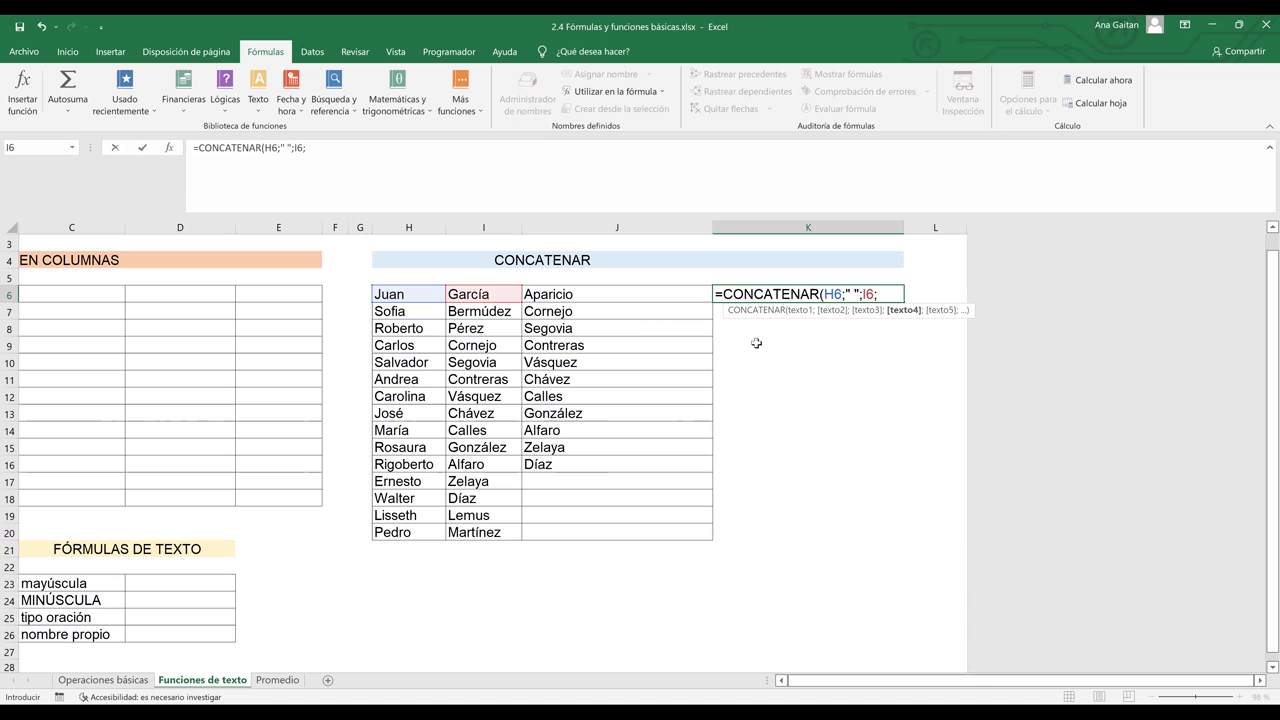
{"action": "type", "text": "\" \";"}
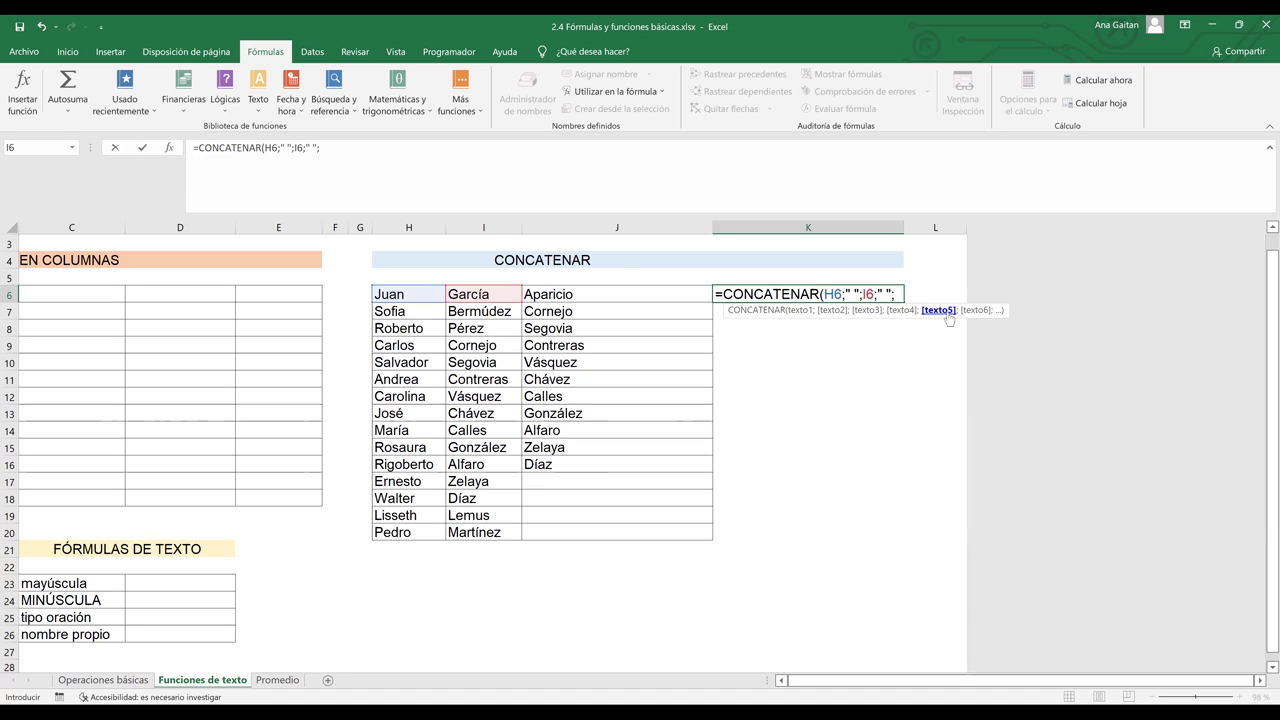
{"action": "left_click", "coordinate": [581, 297]}
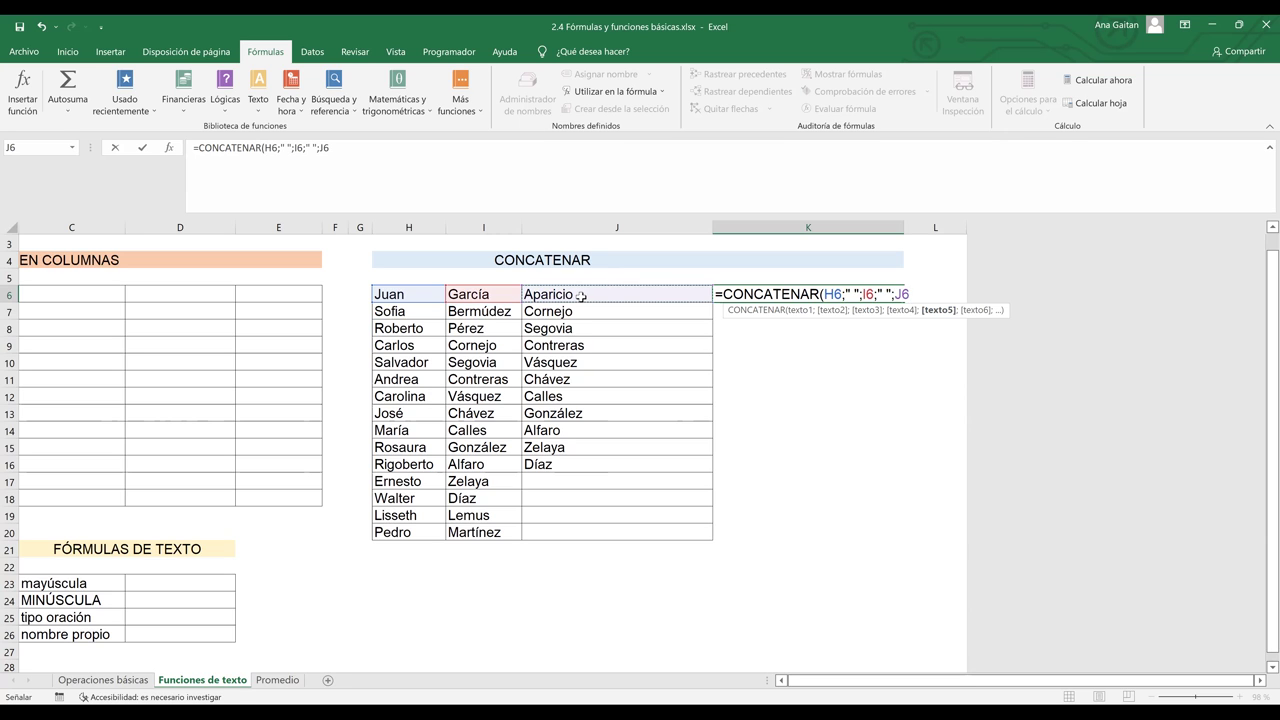
{"action": "type", "text": ")"}
{"action": "key", "text": "Return"}
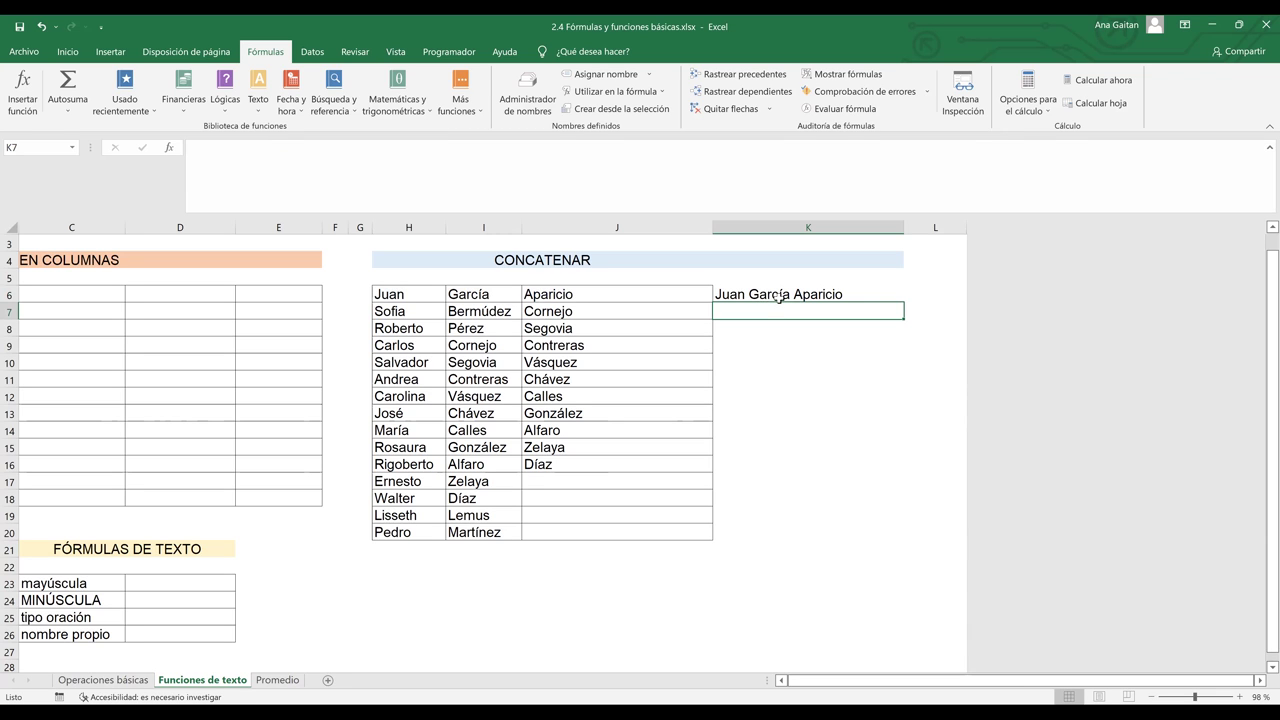
- Fill K6's full-name formula down to K20
{"action": "left_click", "coordinate": [872, 292]}
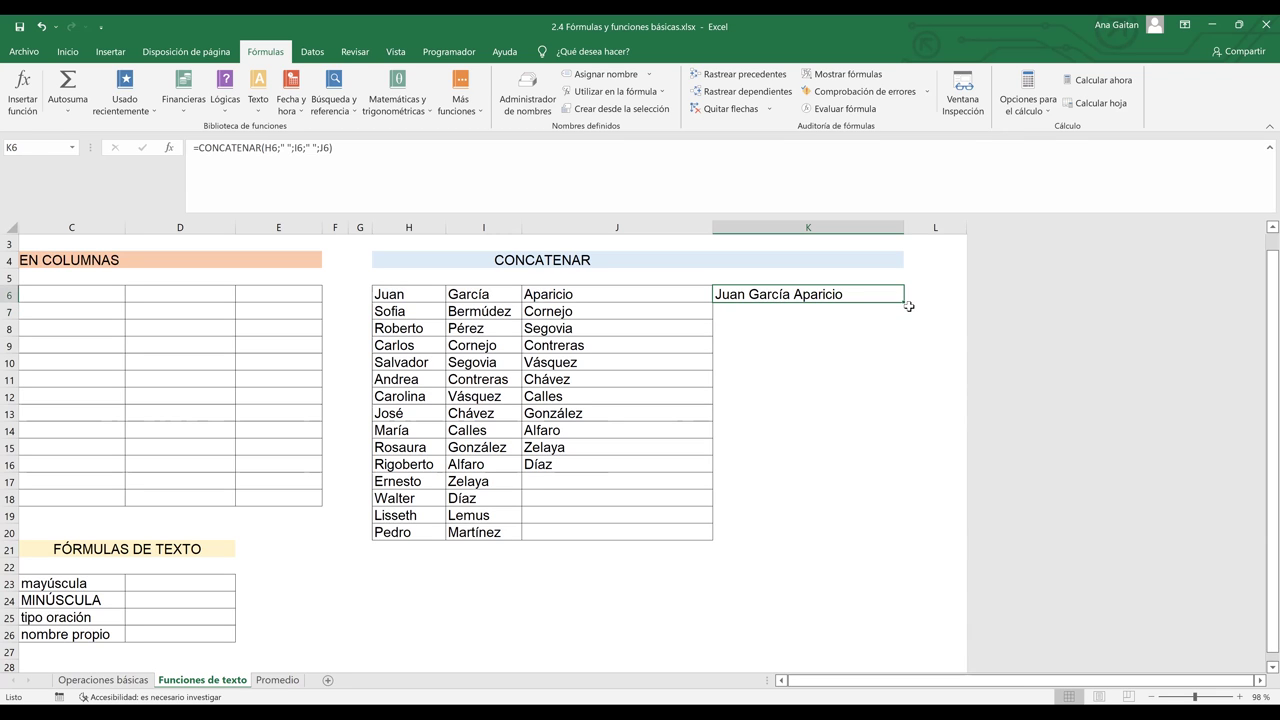
{"action": "left_click_drag", "start_coordinate": [904, 300], "coordinate": [901, 538]}
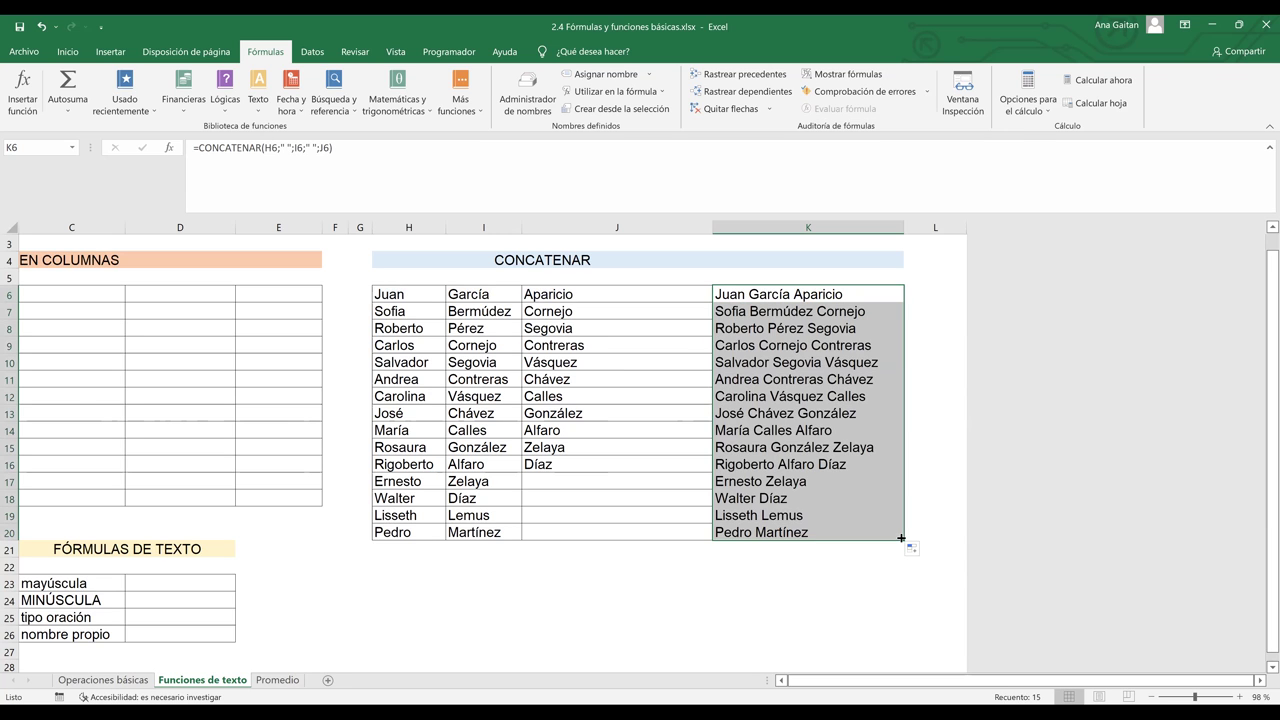
{"action": "left_click", "coordinate": [826, 578]}
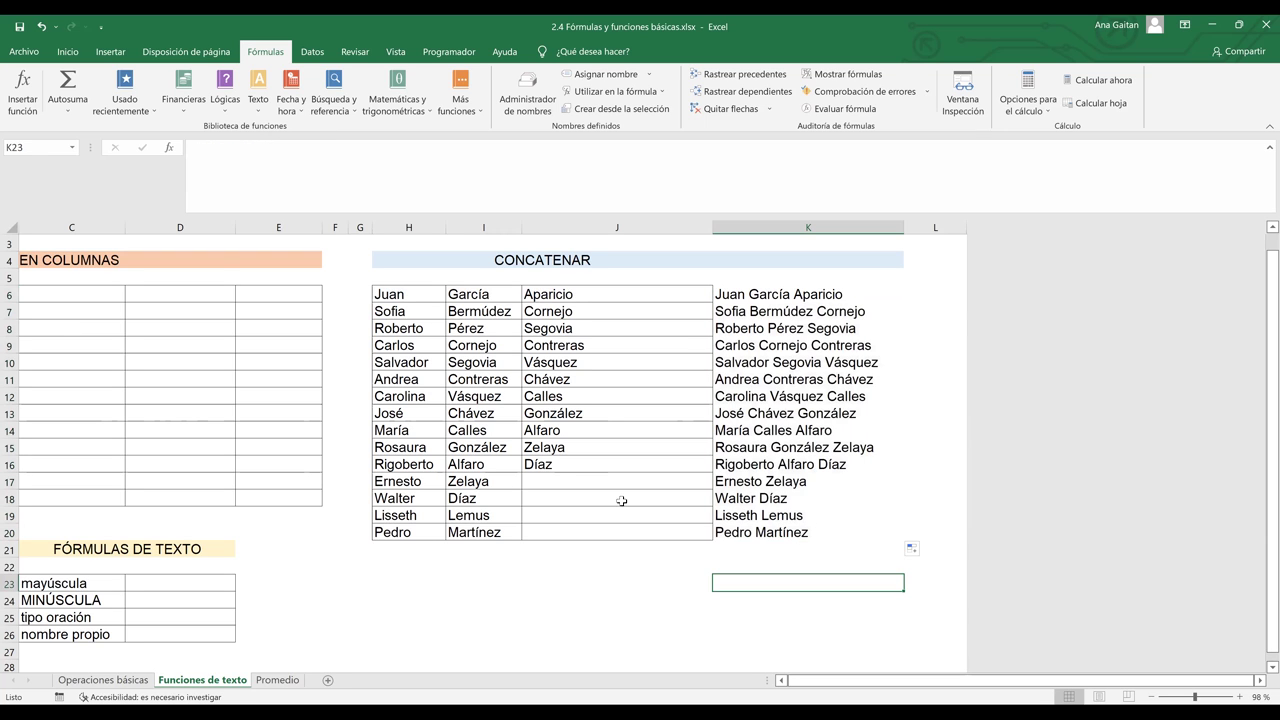
{"action": "key", "text": "Up"}
{"action": "key", "text": "Up"}
{"action": "key", "text": "Up"}
{"action": "left_click", "coordinate": [563, 483]}
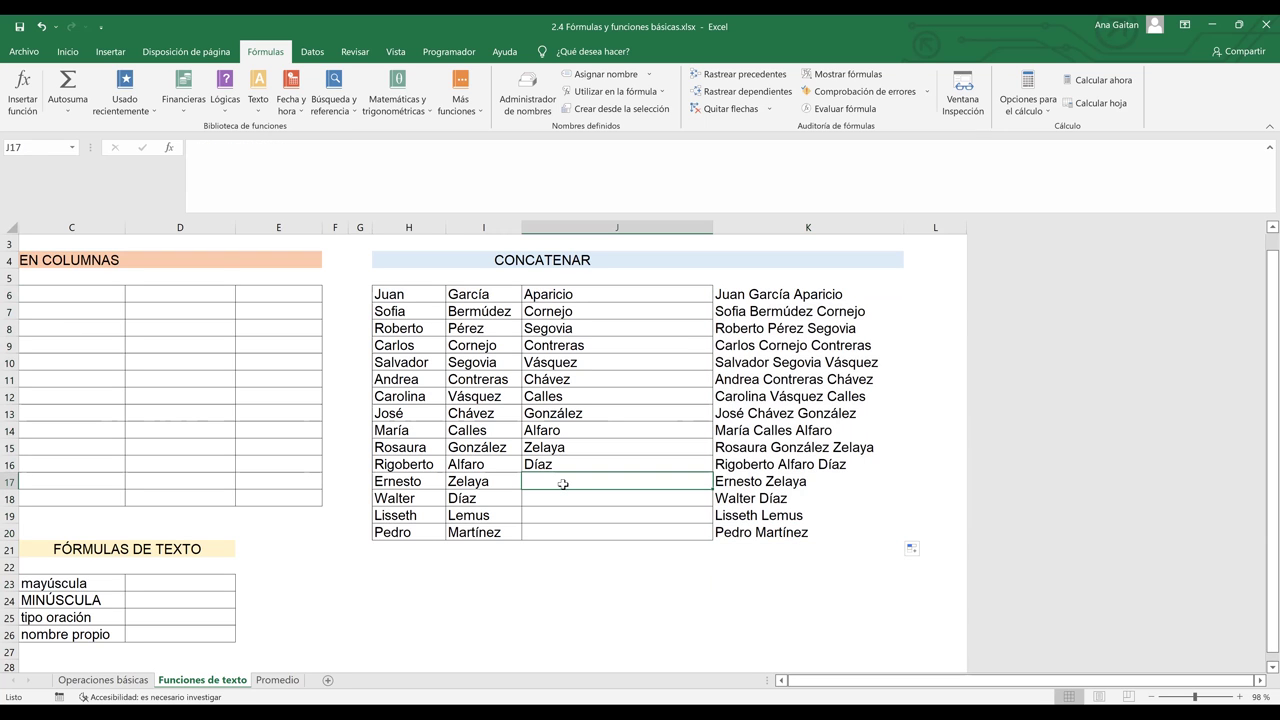
{"action": "left_click", "coordinate": [610, 496]}
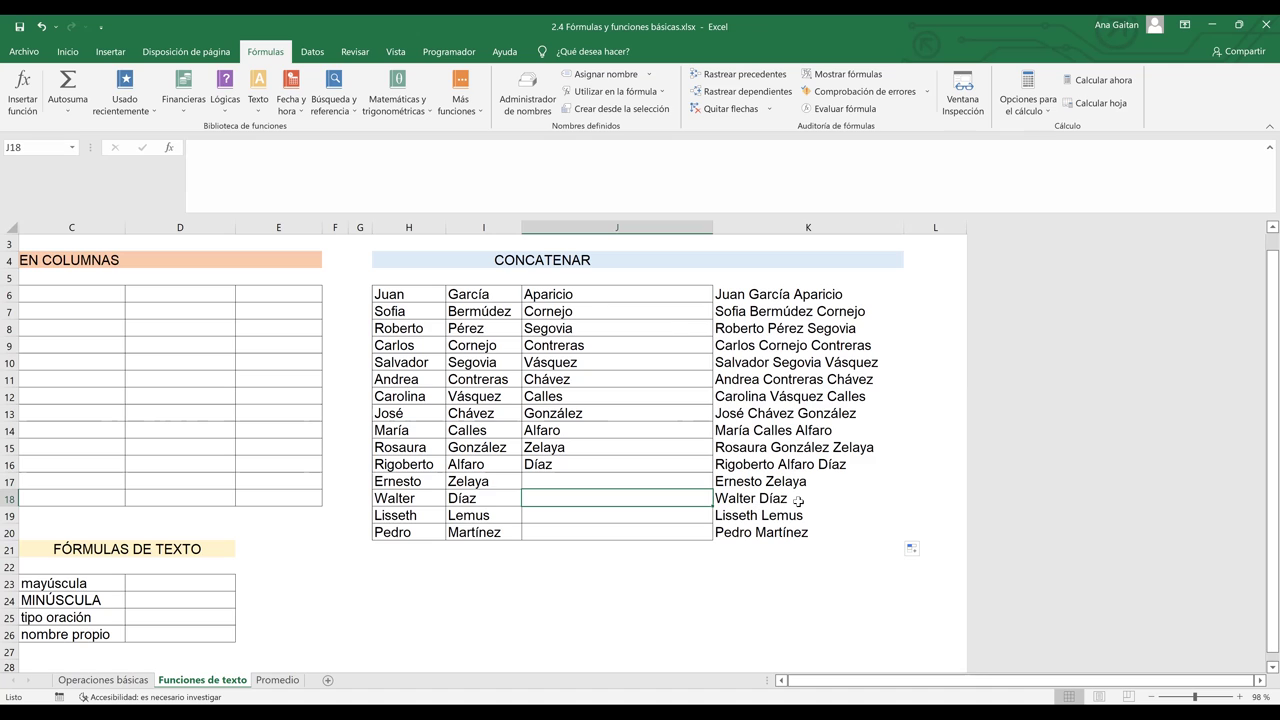
{"action": "left_click", "coordinate": [798, 501]}
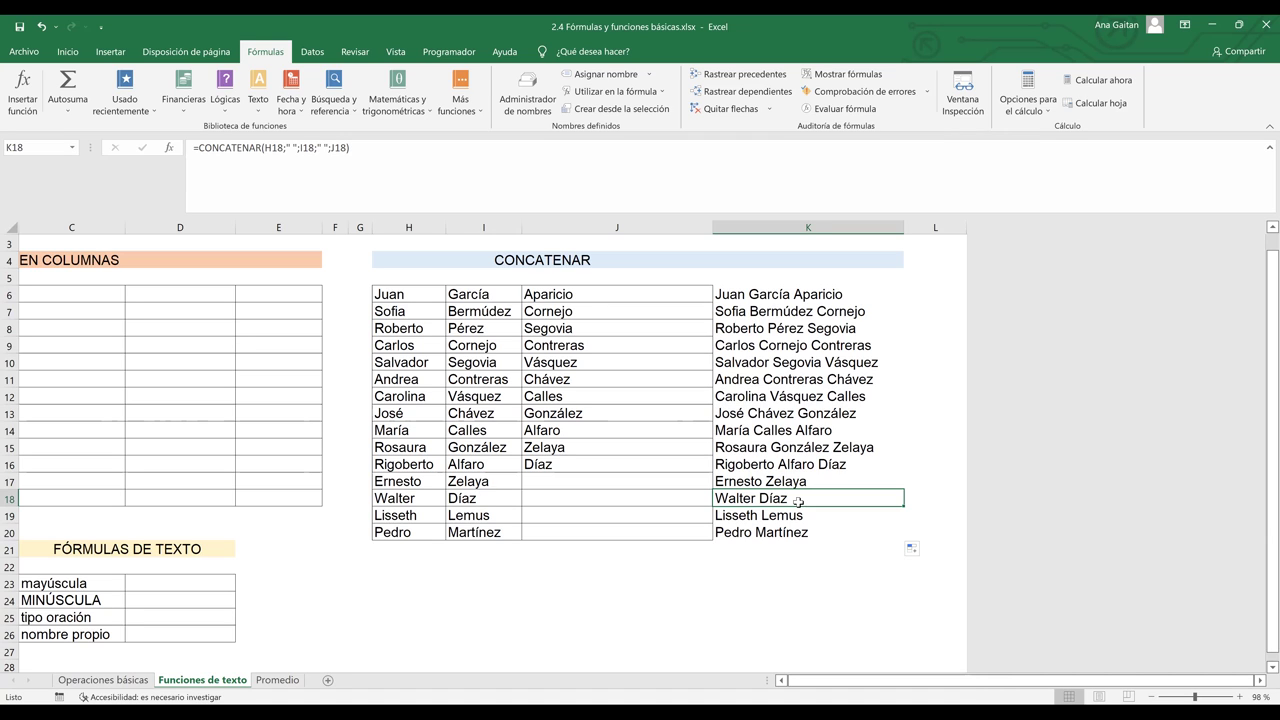
{"action": "left_click", "coordinate": [811, 516]}
{"action": "left_click", "coordinate": [804, 499]}
{"action": "left_click_drag", "start_coordinate": [416, 498], "coordinate": [467, 496]}
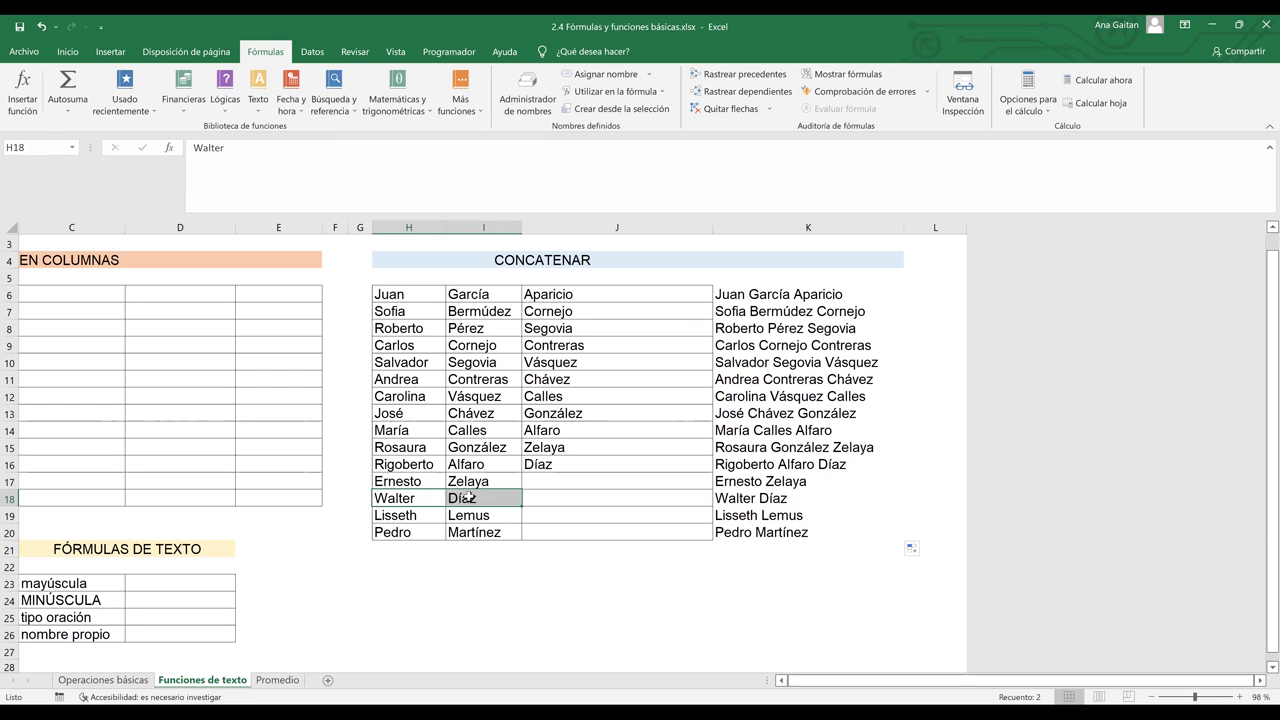
{"action": "left_click", "coordinate": [811, 499]}
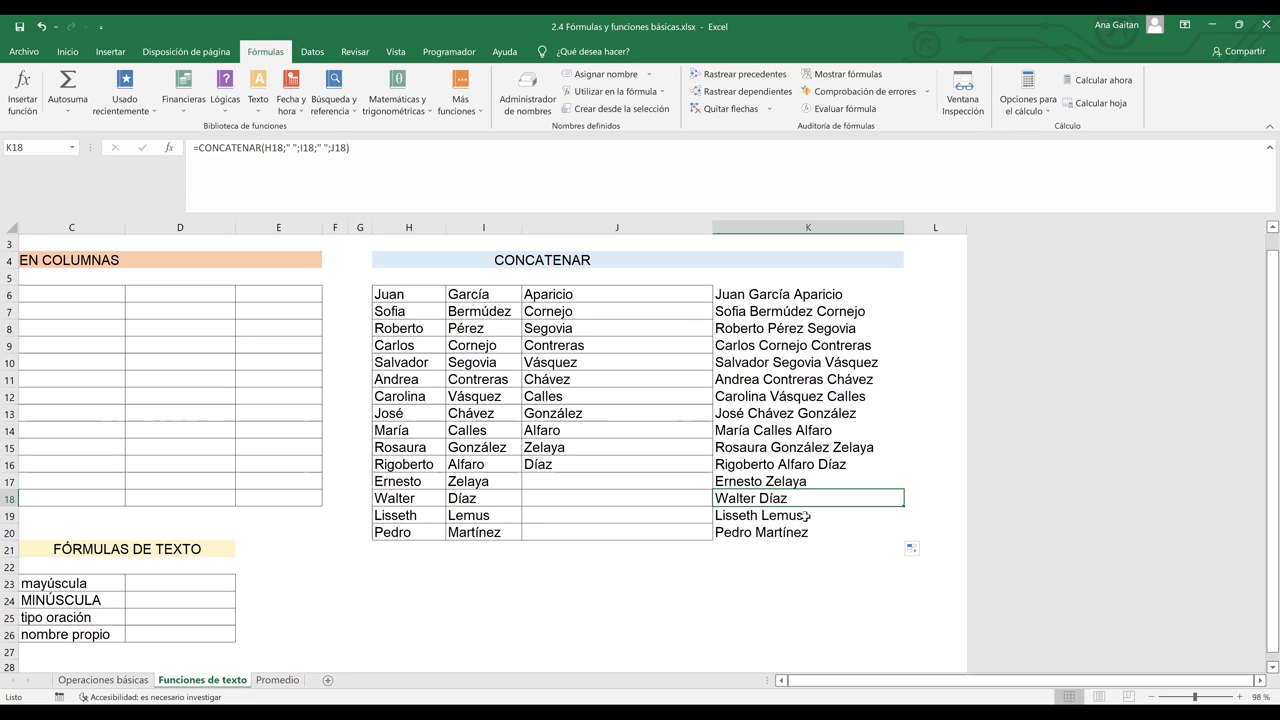
{"action": "left_click", "coordinate": [808, 521]}
{"action": "left_click", "coordinate": [814, 535]}
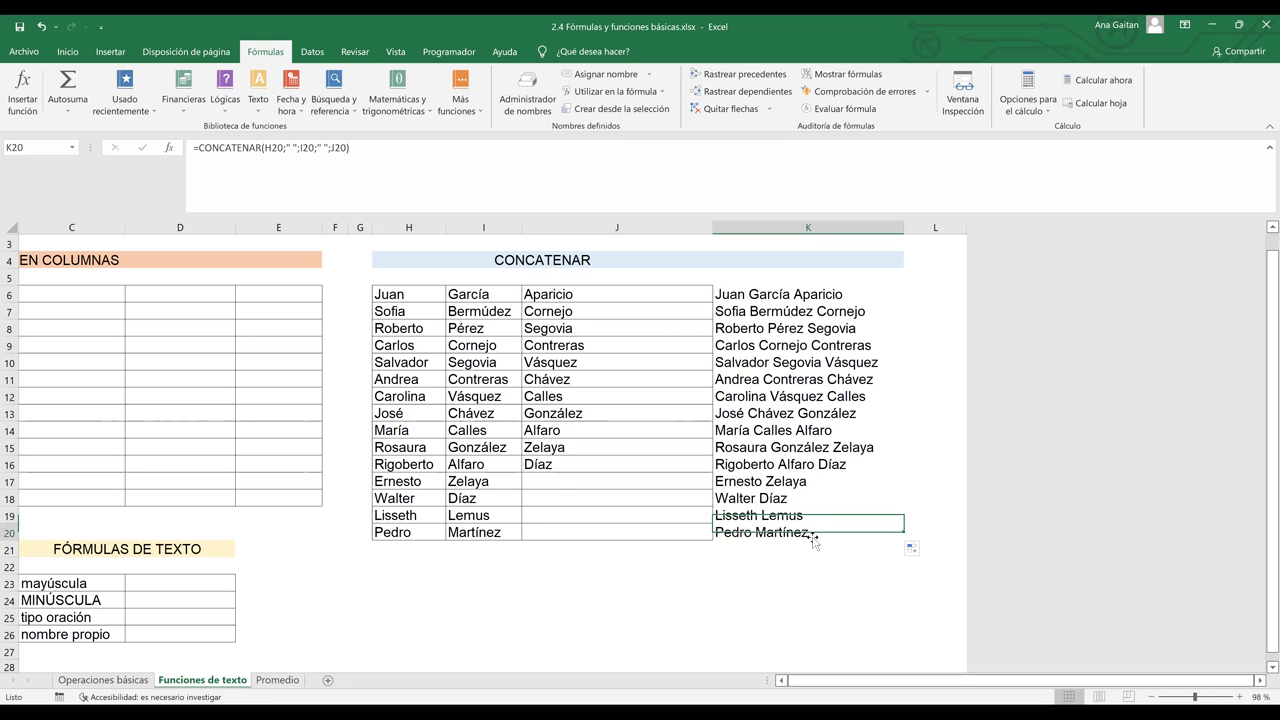
{"action": "left_click", "coordinate": [833, 449]}
{"action": "left_click_drag", "start_coordinate": [993, 684], "coordinate": [847, 695]}
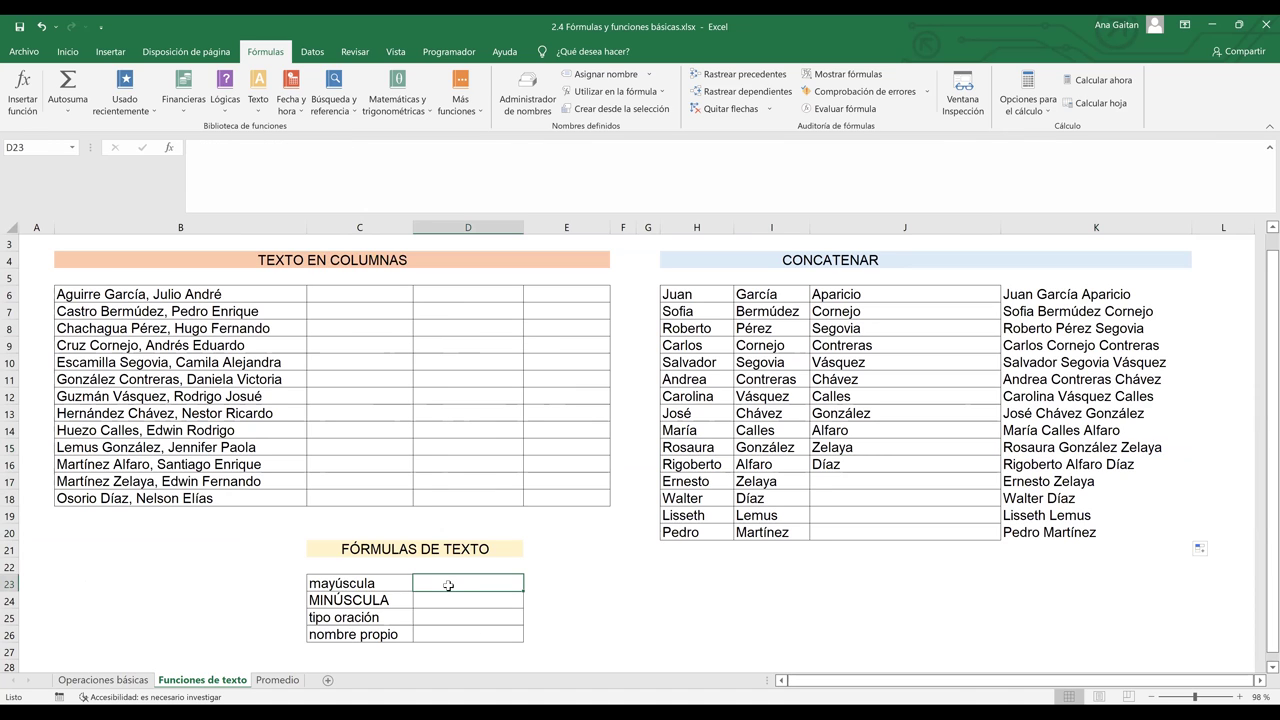
- Enter =MAYUSC(C23) in D23 so the mayúscula label shows as MAYÚSCULA
{"action": "type", "text": "="}
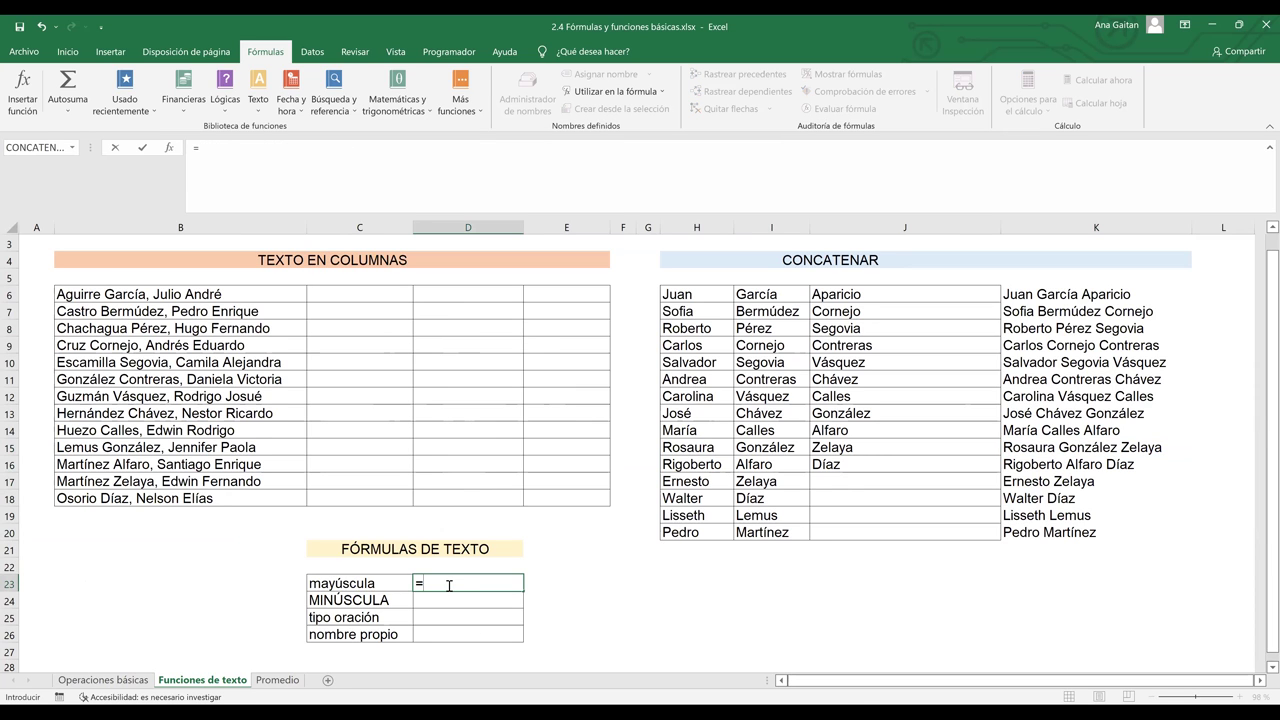
{"action": "type", "text": "ma"}
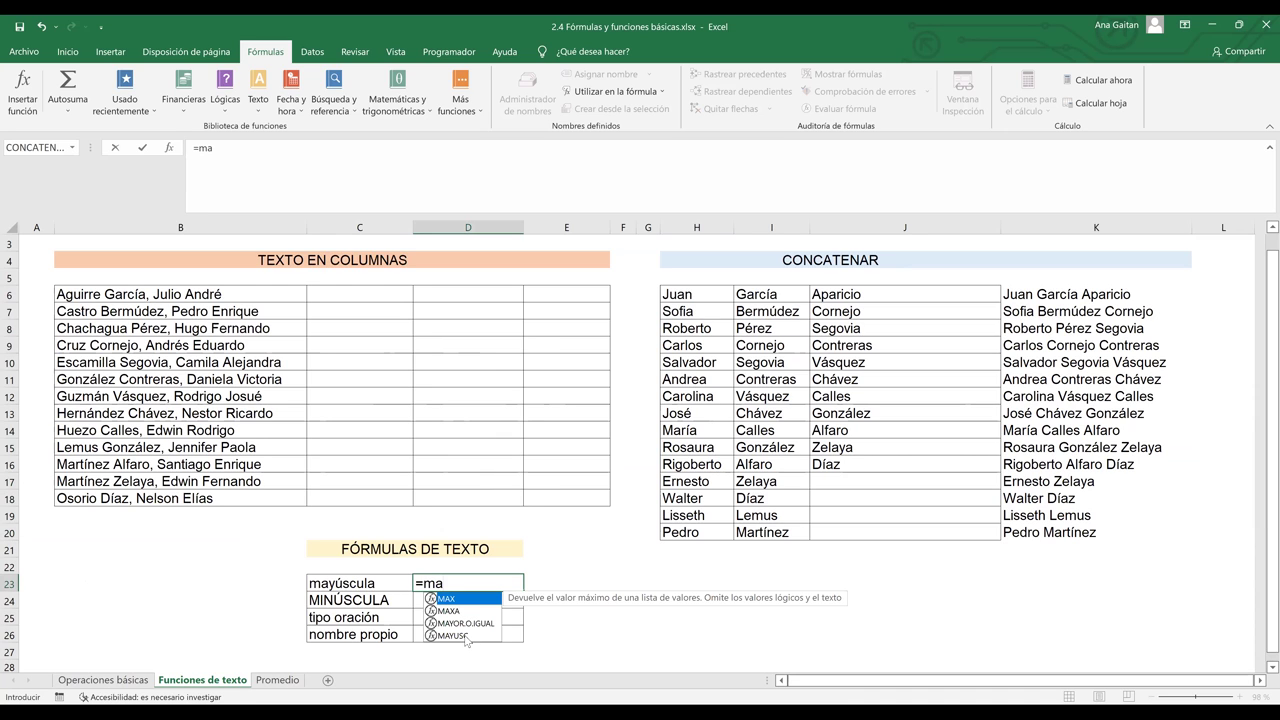
{"action": "double_click", "coordinate": [465, 637]}
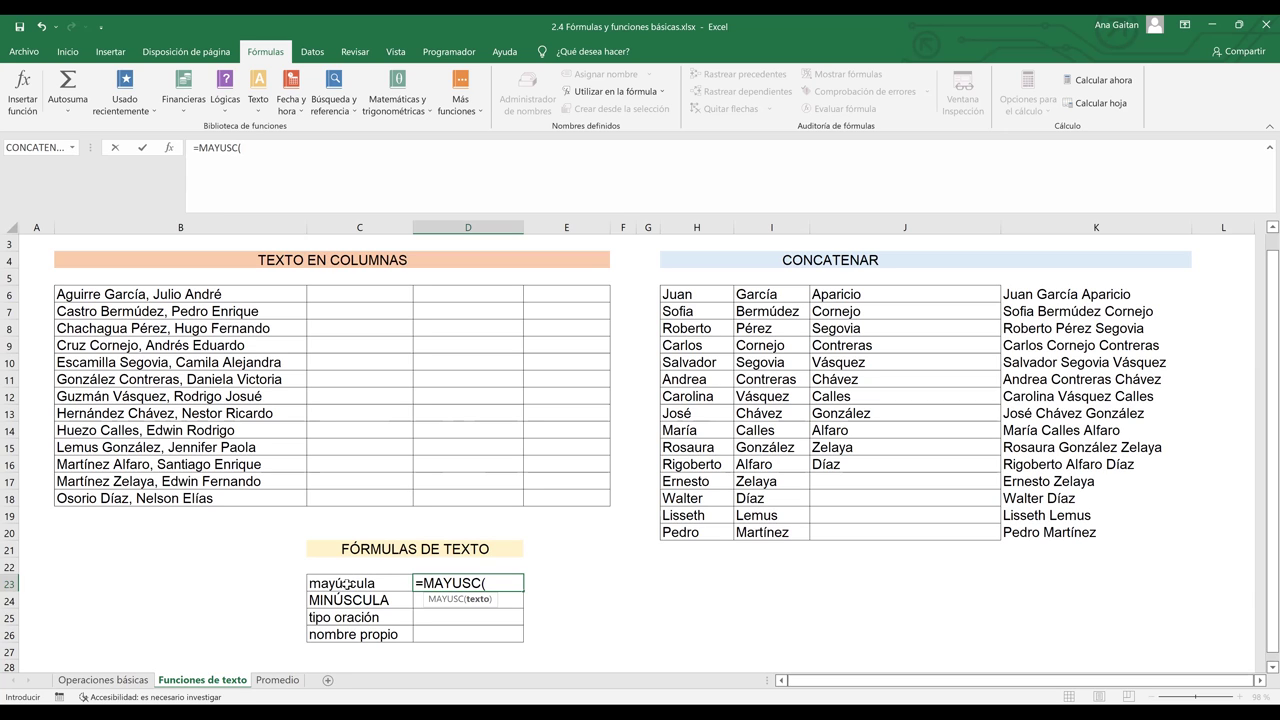
{"action": "left_click", "coordinate": [347, 583]}
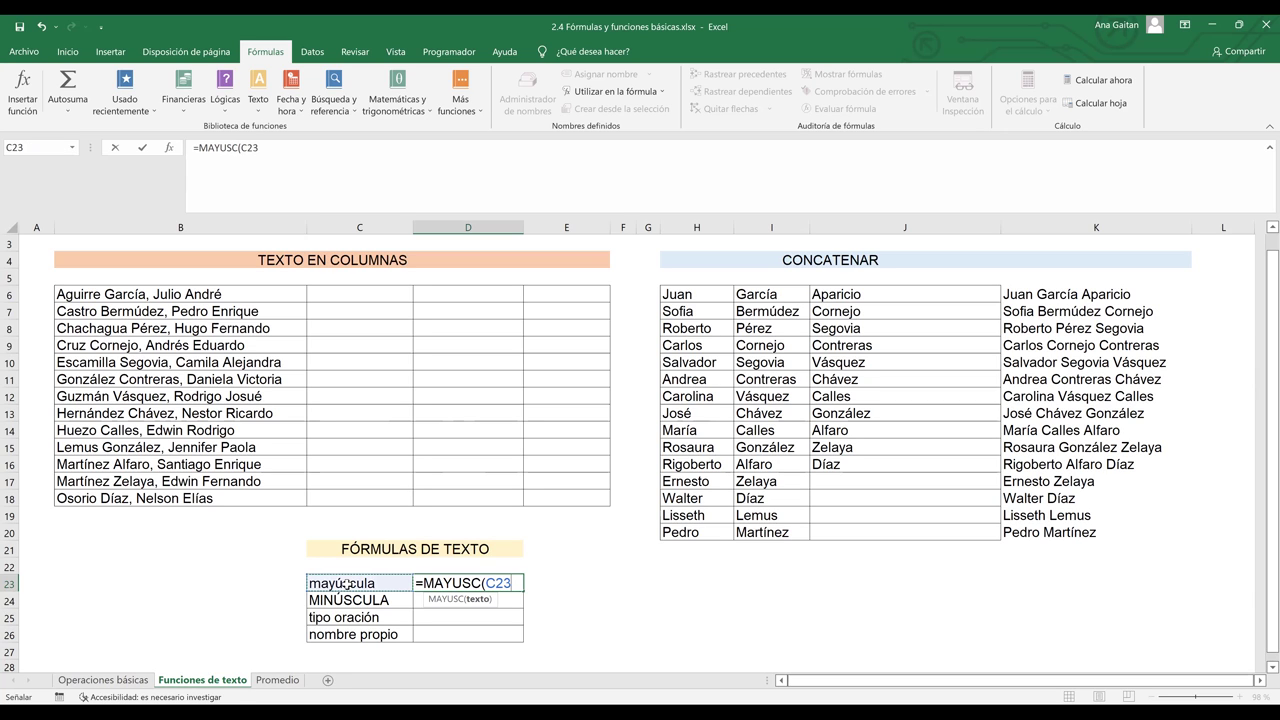
{"action": "key", "text": "Return"}
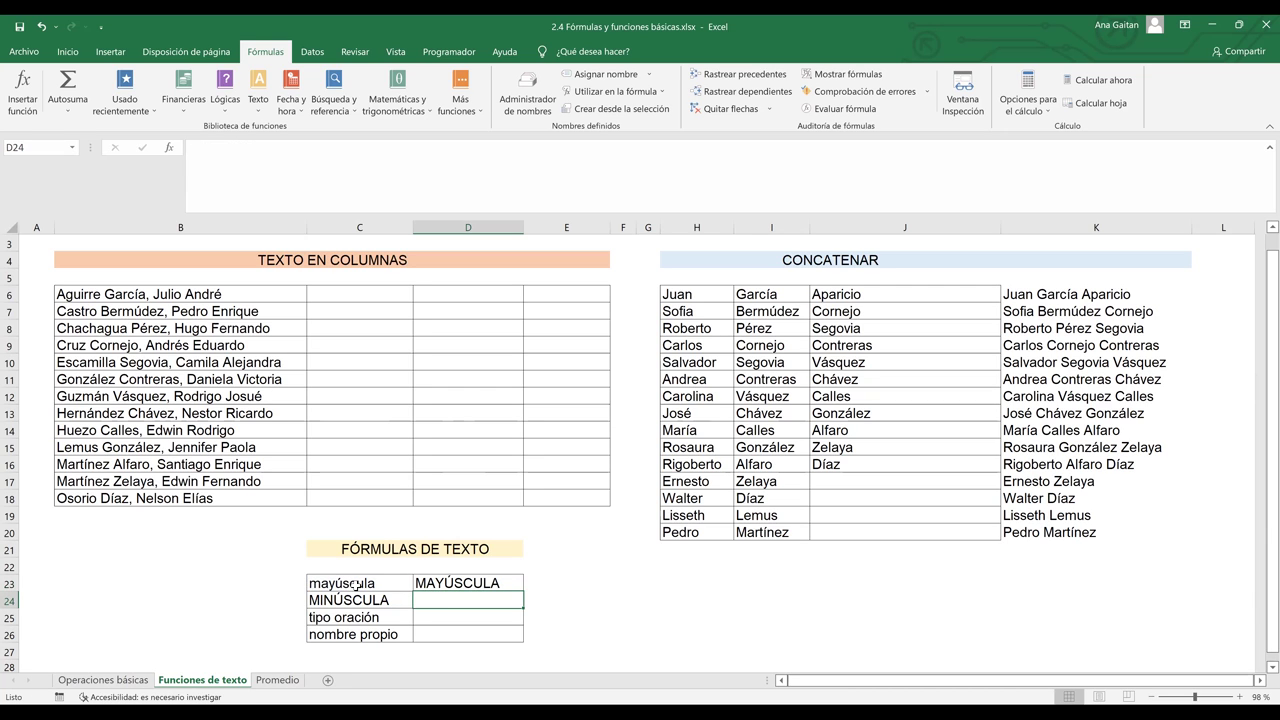
- Compare the original mayúscula text in C23 with the D23 result, then select an empty cell below the names
{"action": "left_click", "coordinate": [357, 586]}
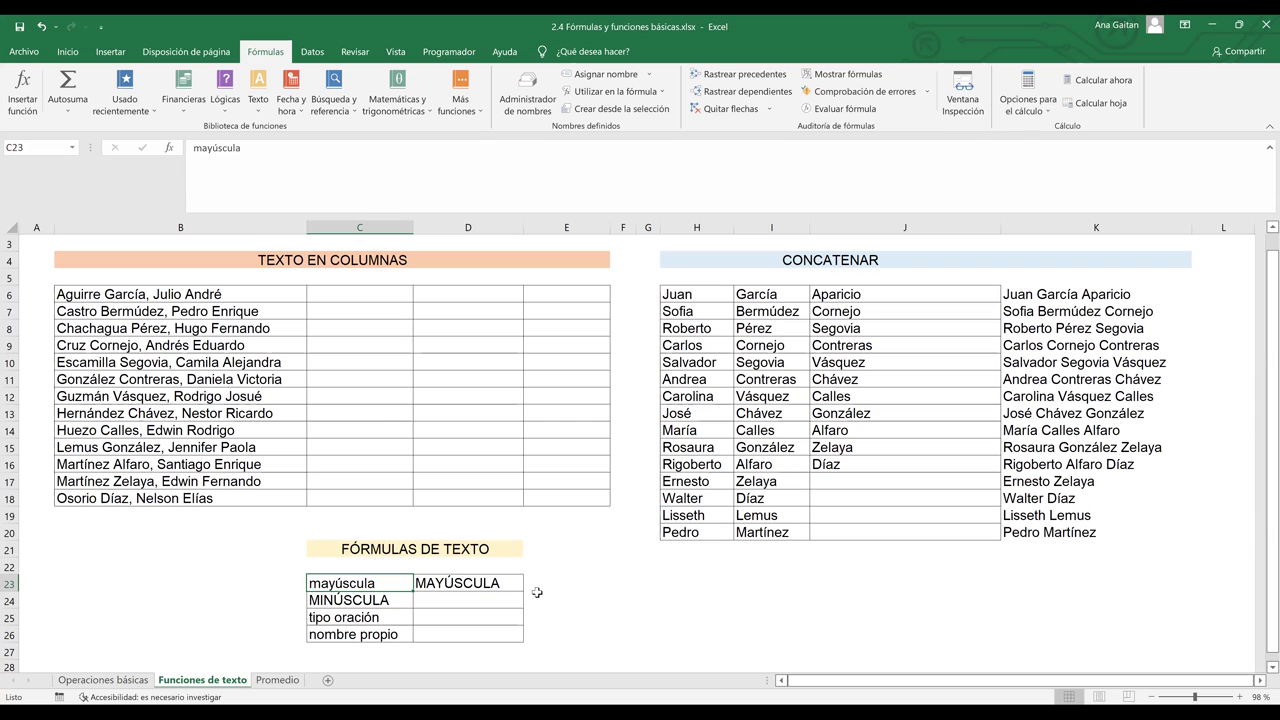
{"action": "key", "text": "Right"}
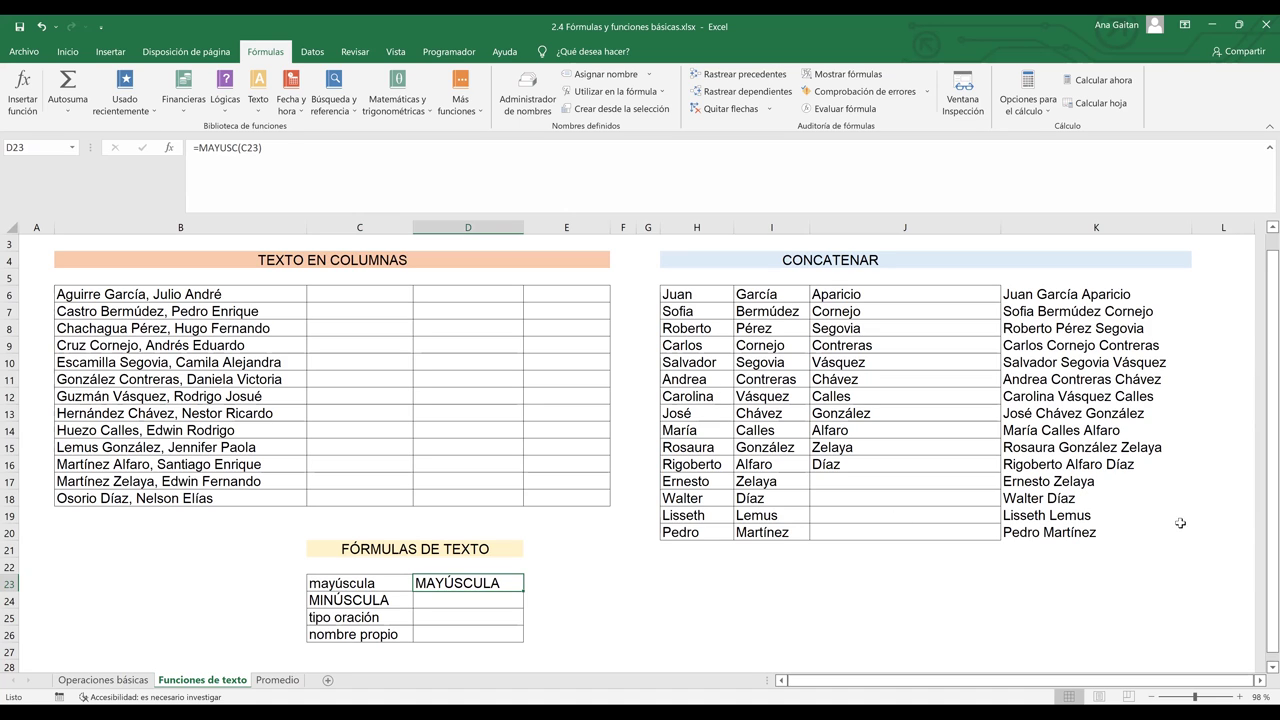
{"action": "left_click", "coordinate": [1021, 584]}
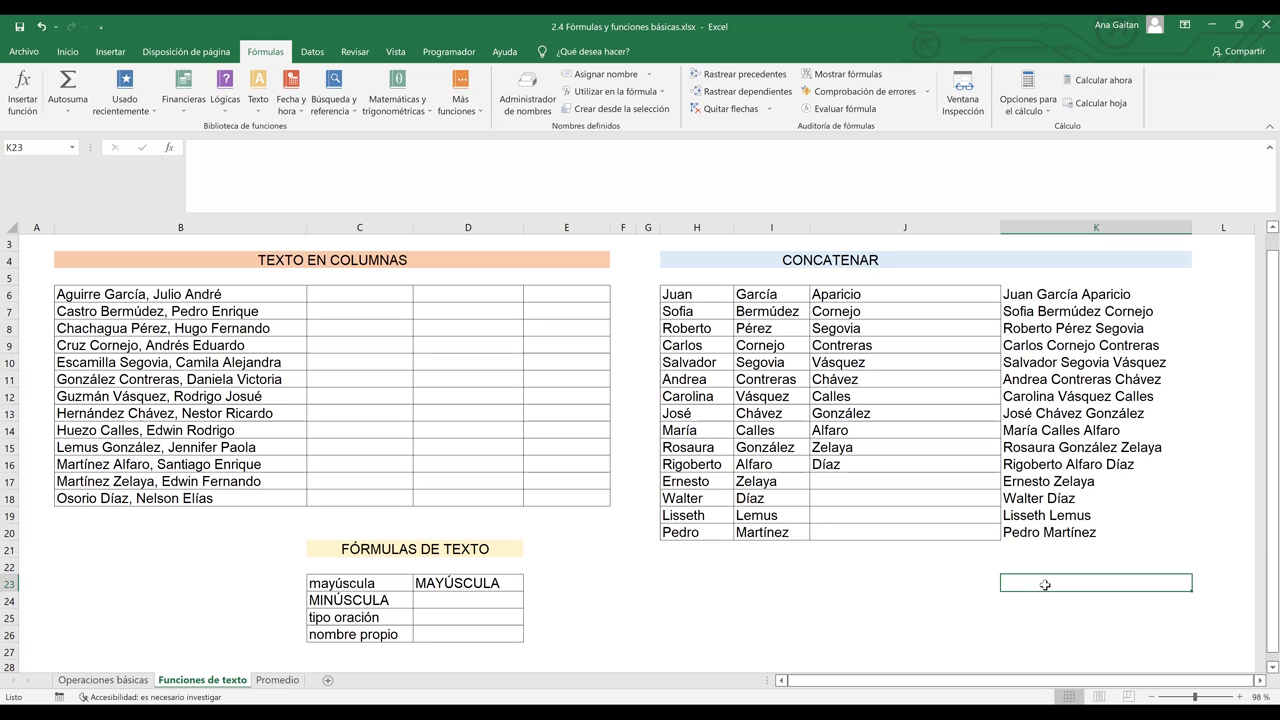
{"action": "left_click", "coordinate": [1060, 532]}
{"action": "key", "text": "Down"}
{"action": "key", "text": "Down"}
{"action": "key", "text": "Down"}
{"action": "type", "text": "="}
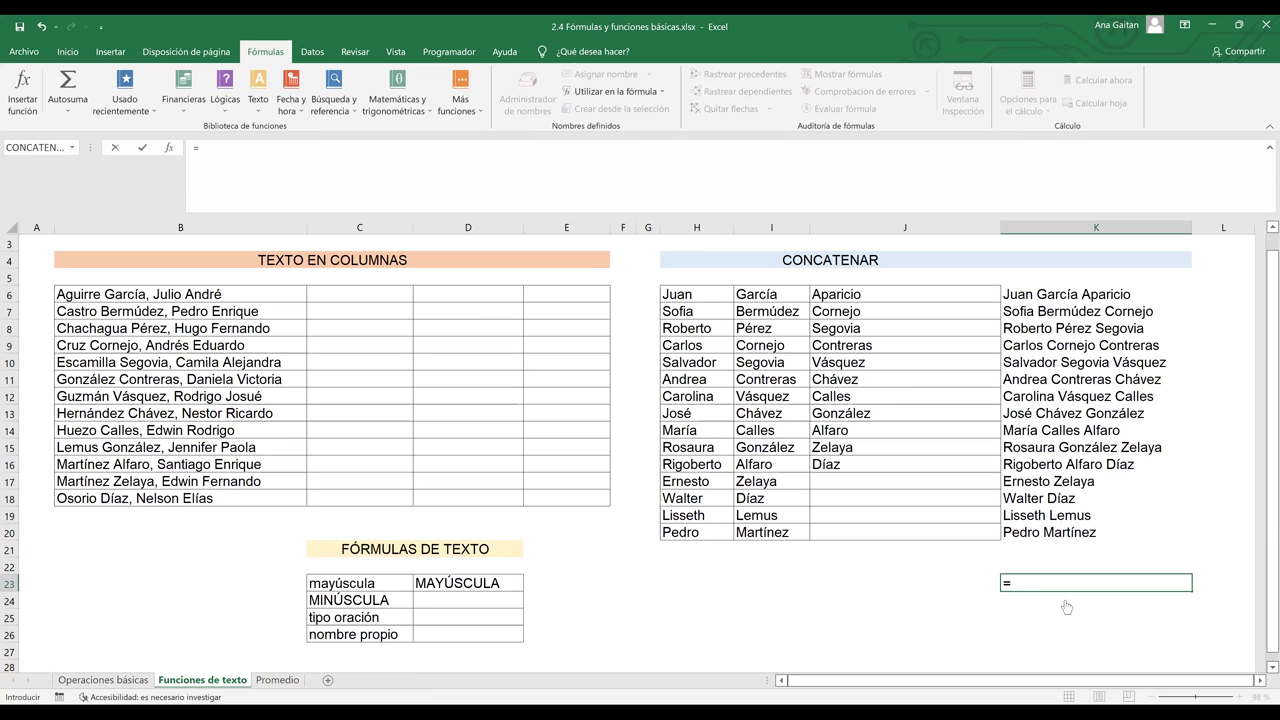
{"action": "type", "text": "MAYUSC("}
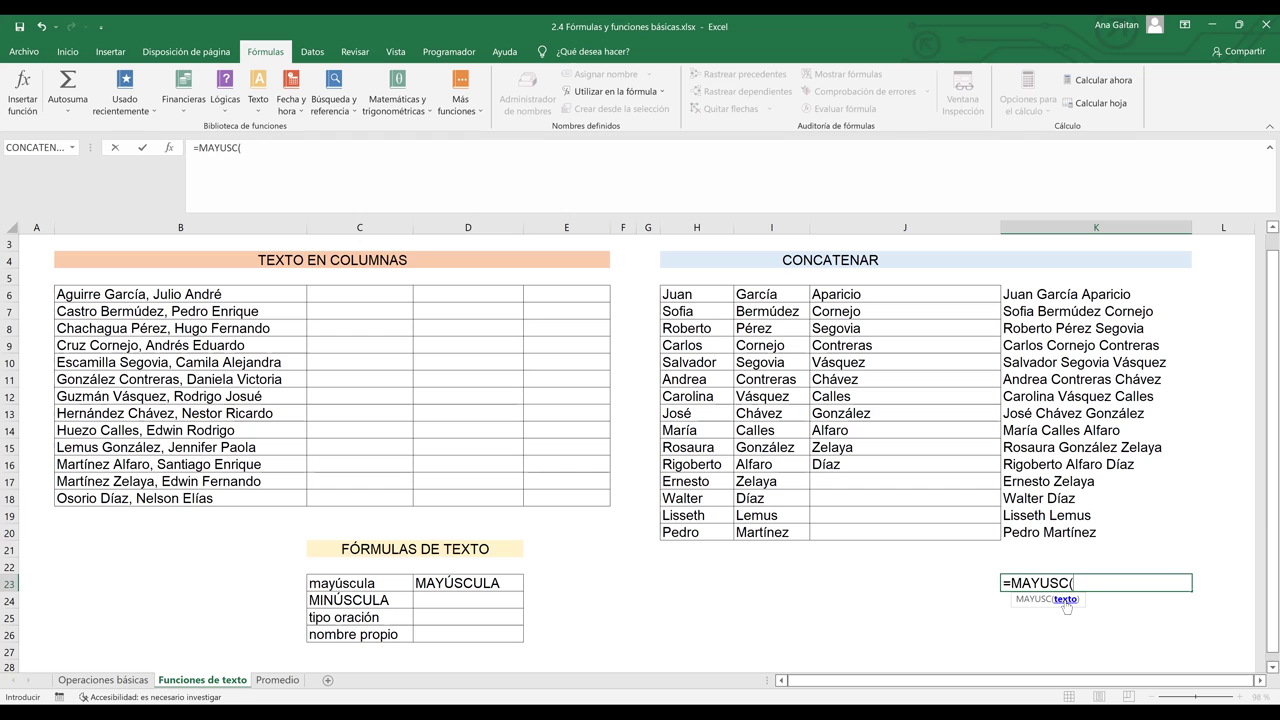
{"action": "left_click", "coordinate": [1062, 530]}
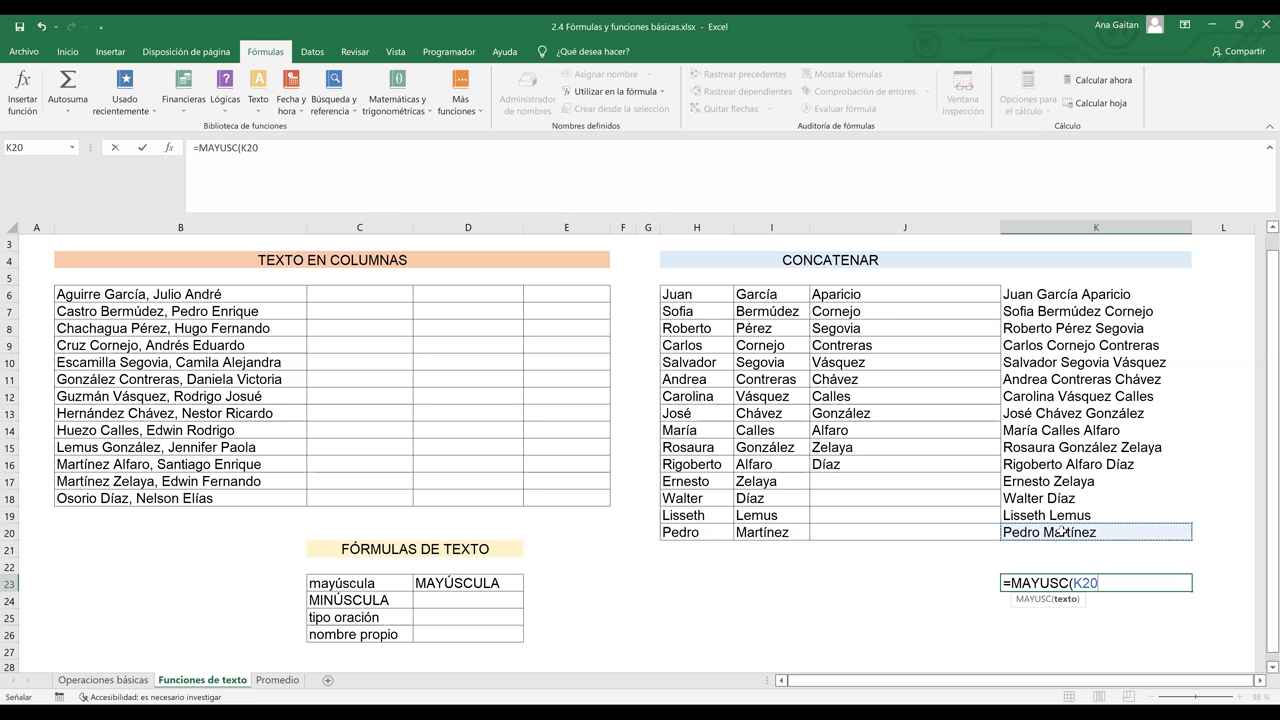
{"action": "type", "text": ")"}
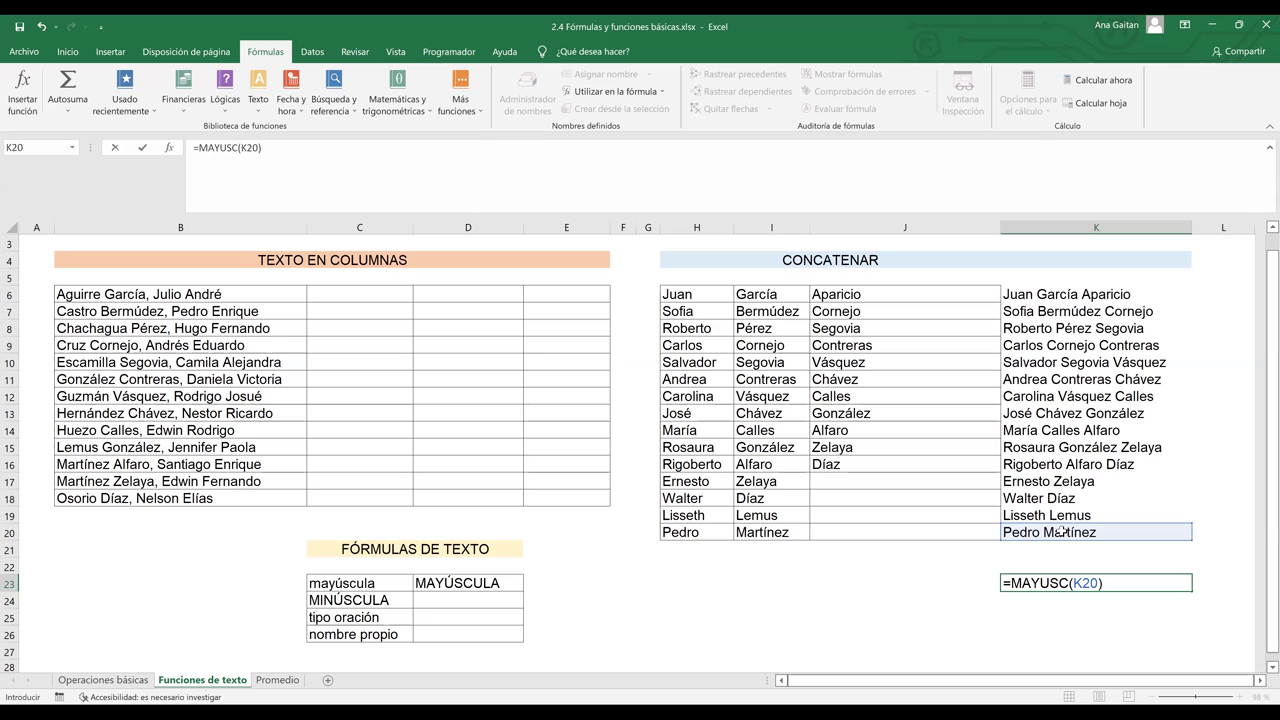
{"action": "key", "text": "Return"}
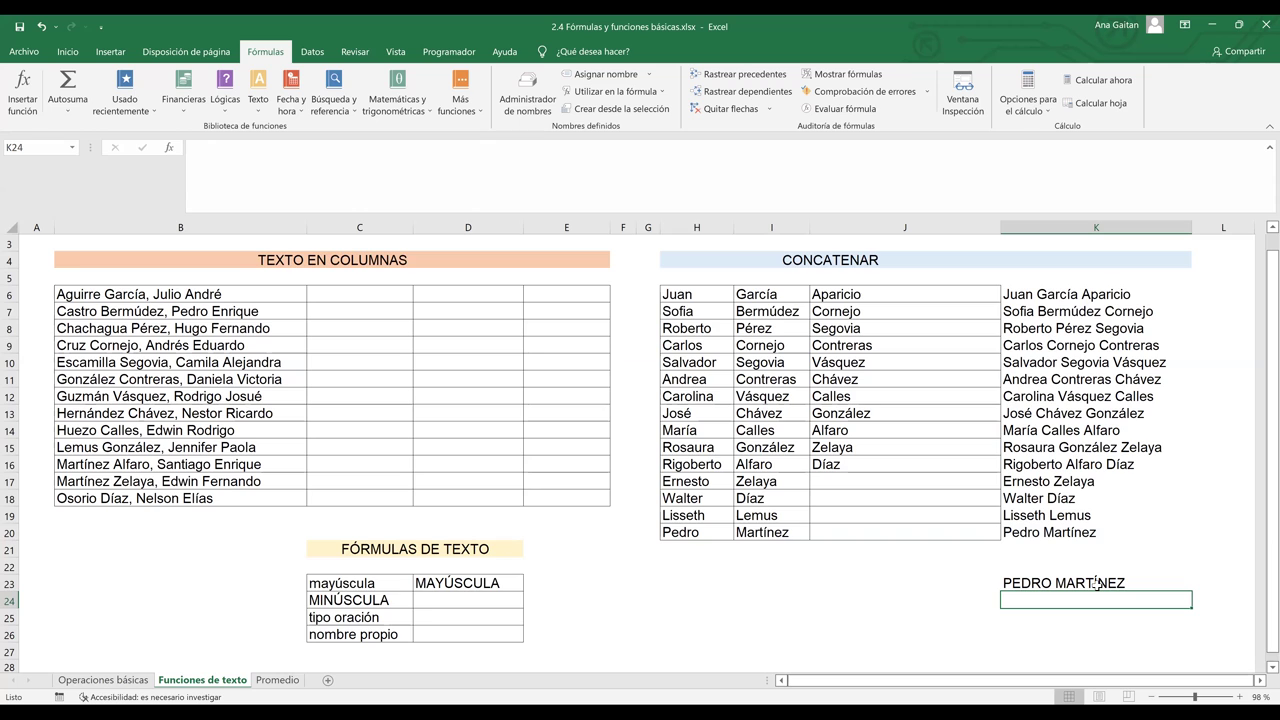
{"action": "left_click", "coordinate": [457, 598]}
{"action": "double_click", "coordinate": [457, 598]}
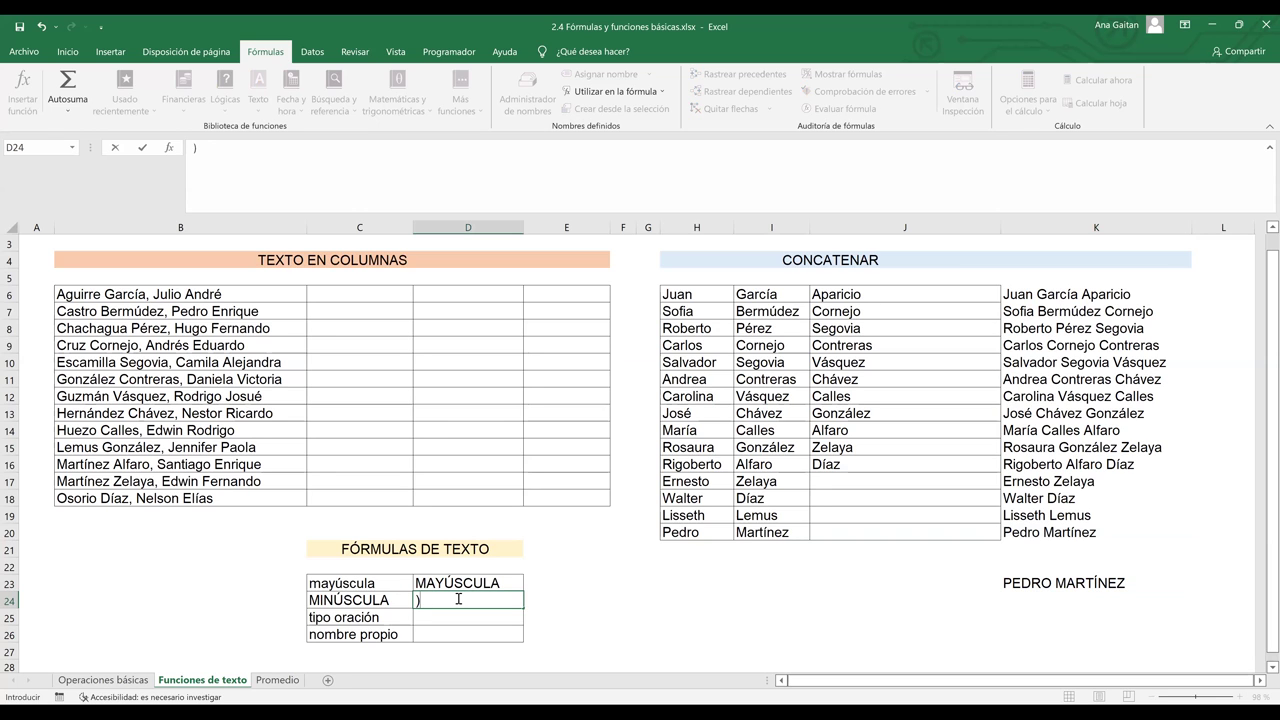
- Enter =MINUSC(C24) in D24 so the MINÚSCULA label shows as minúscula
{"action": "type", "text": "="}
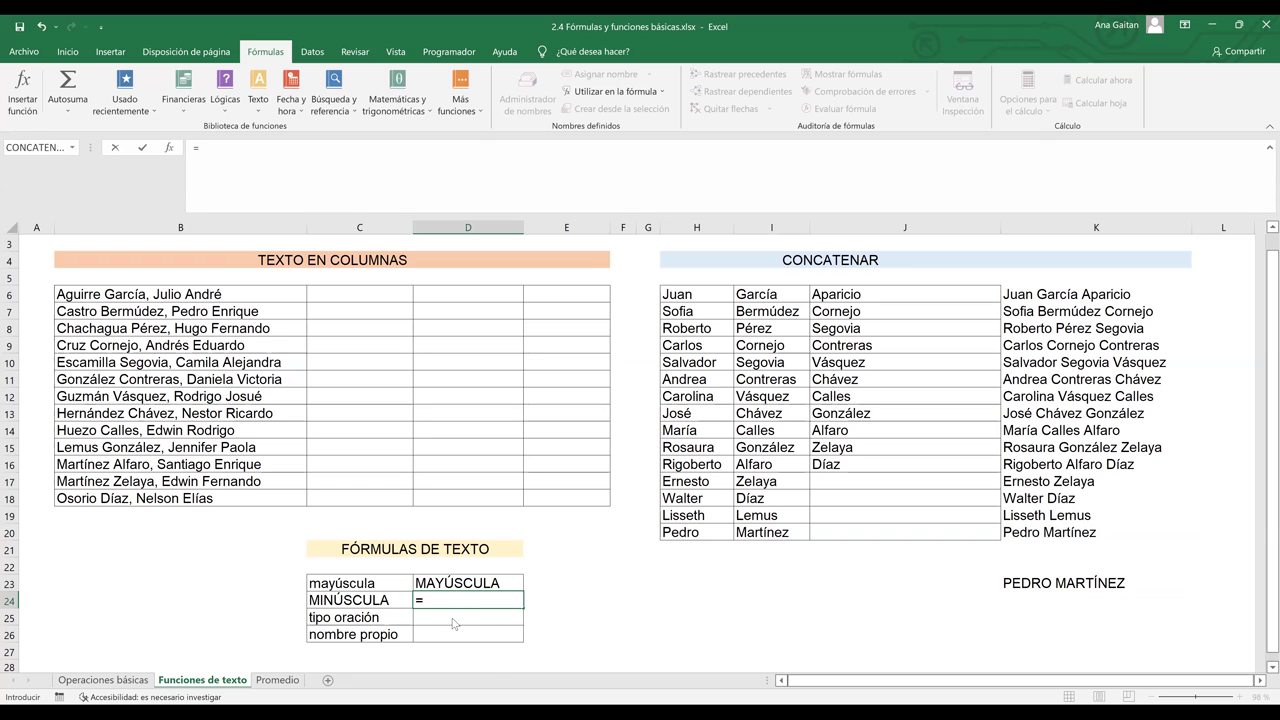
{"action": "type", "text": "min"}
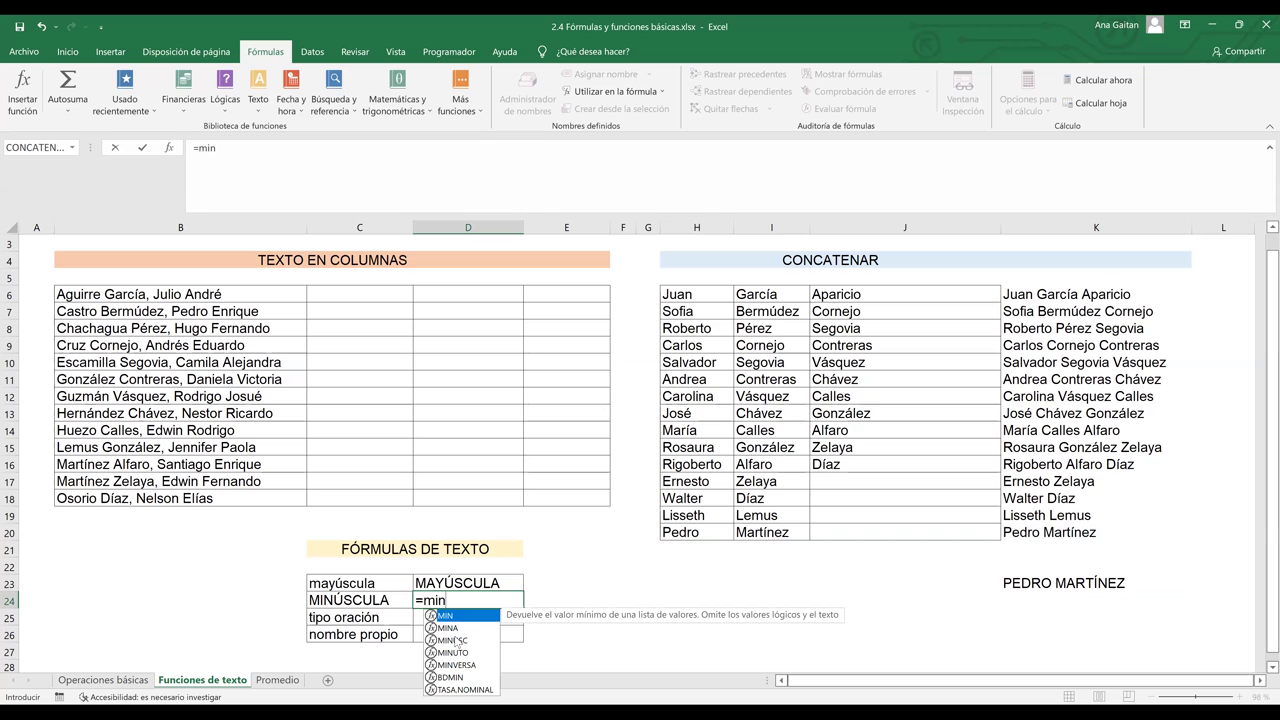
{"action": "key", "text": "Down"}
{"action": "key", "text": "Down"}
{"action": "key", "text": "Tab"}
{"action": "left_click", "coordinate": [368, 599]}
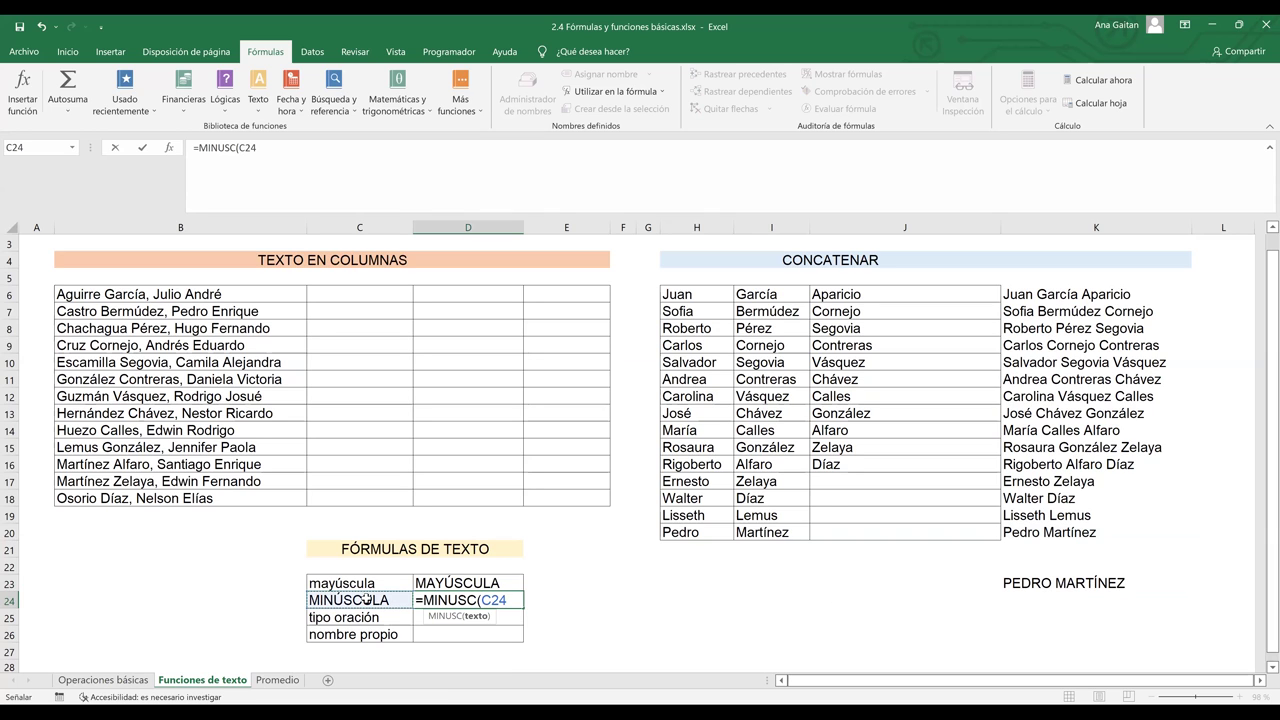
{"action": "type", "text": ")"}
{"action": "key", "text": "Return"}
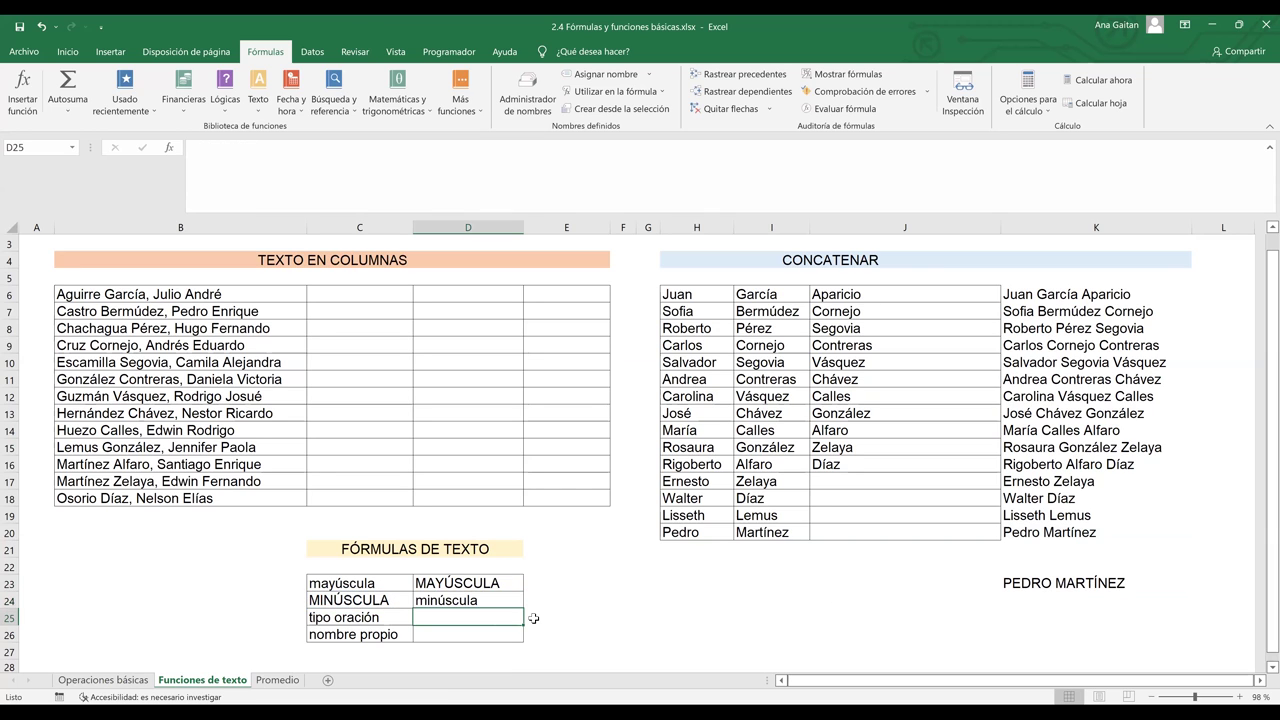
- Move away from the finished formulas and scroll back up toward the top of the sheet
{"action": "left_click", "coordinate": [536, 618]}
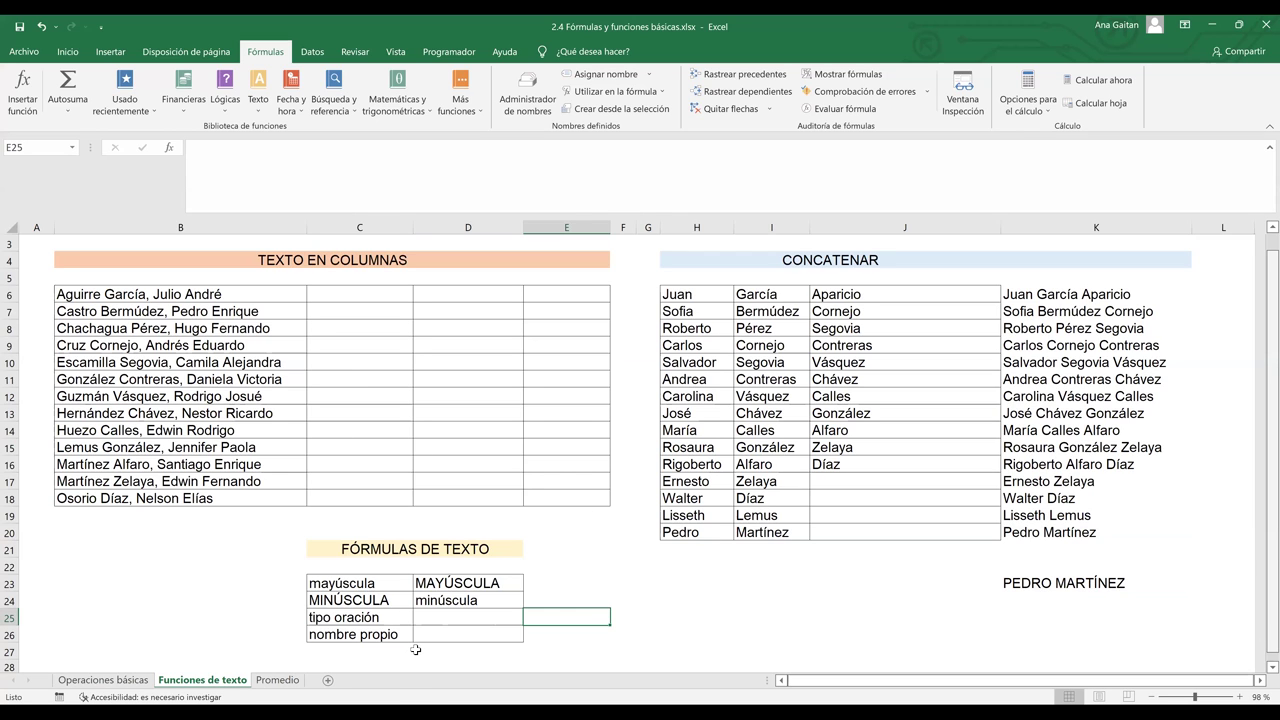
{"action": "scroll", "coordinate": [430, 416], "scroll_direction": "up", "scroll_amount": 1}
{"action": "left_click", "coordinate": [430, 414]}
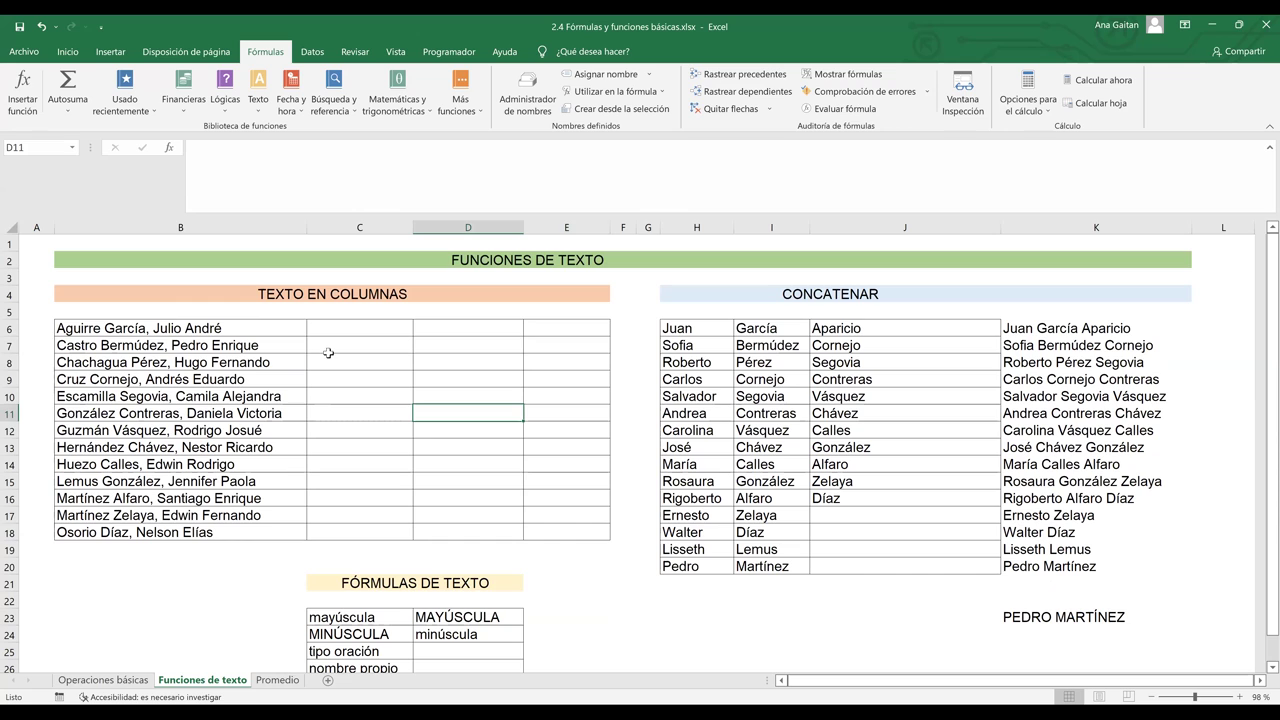
{"action": "key", "text": "Down"}
{"action": "key", "text": "Down"}
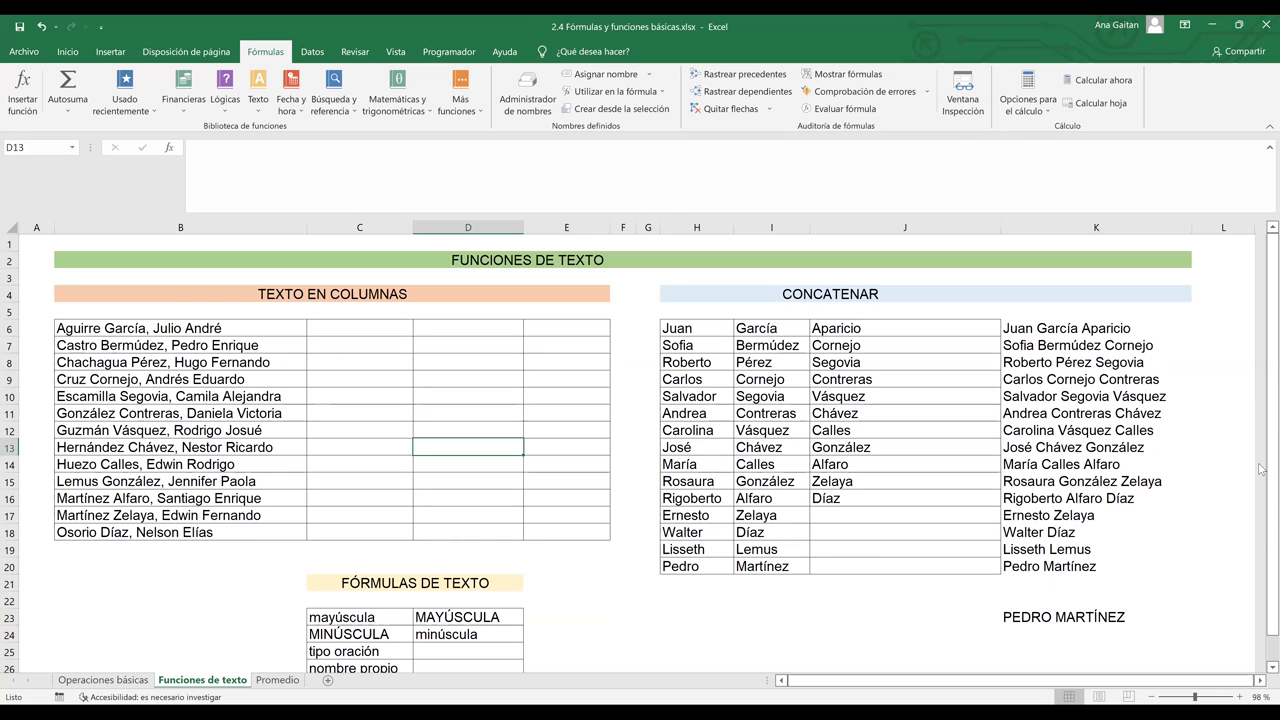